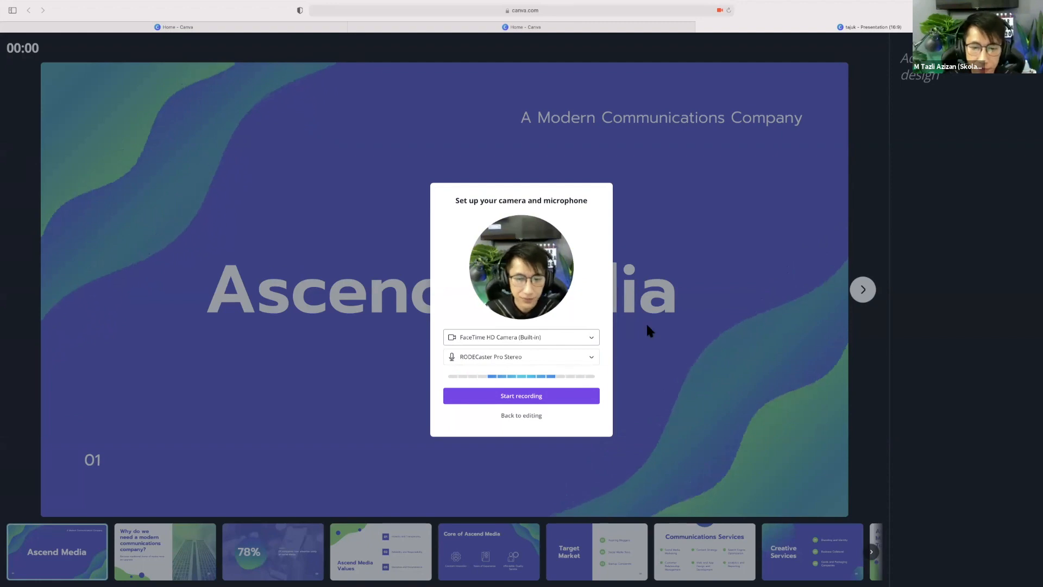
# Record a short take of the presentation with camera and microphone, end it, and copy its shareable link
pyautogui.click(530, 400)
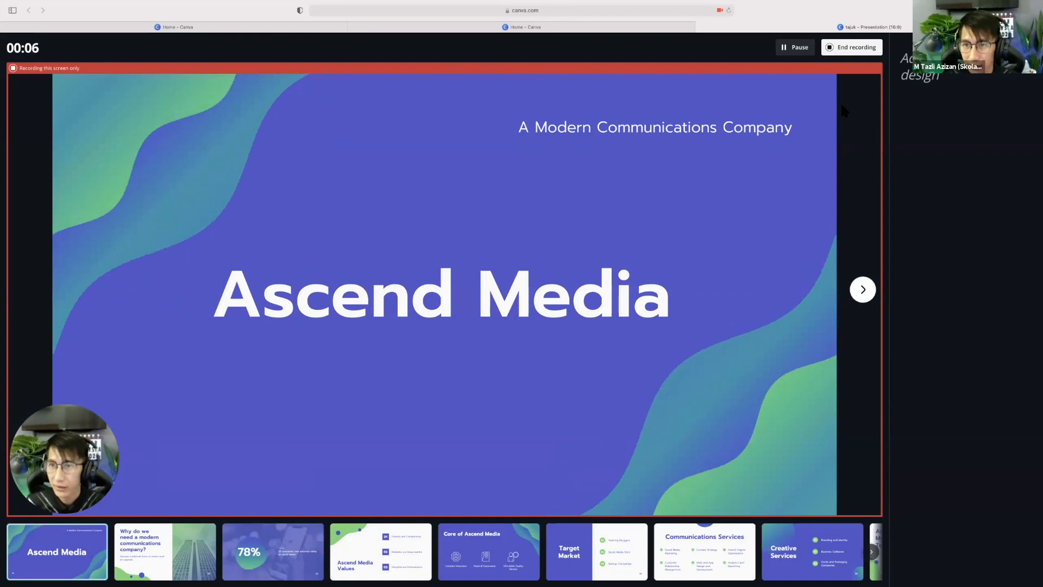
pyautogui.click(854, 50)
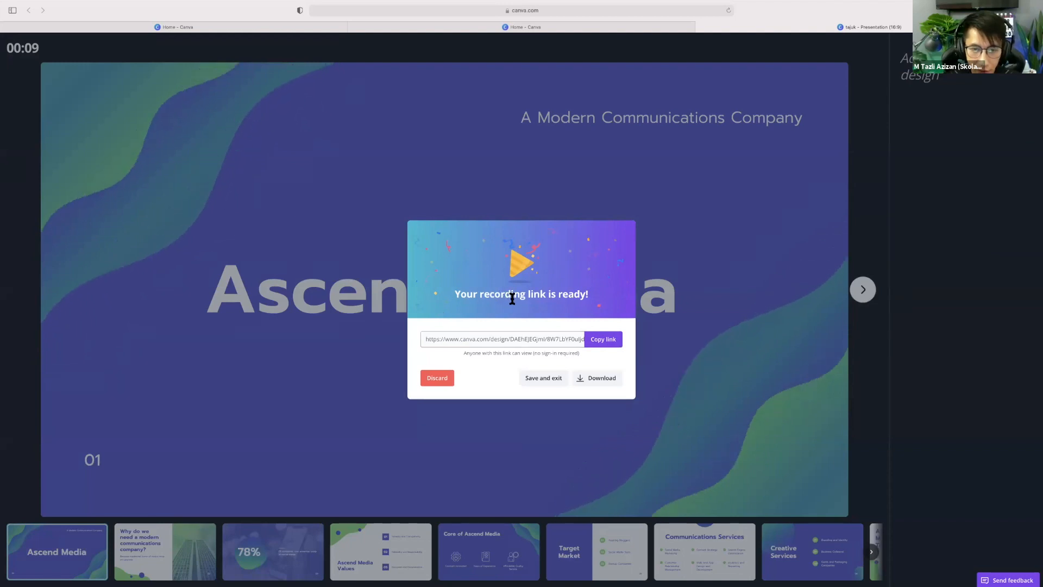
pyautogui.click(604, 340)
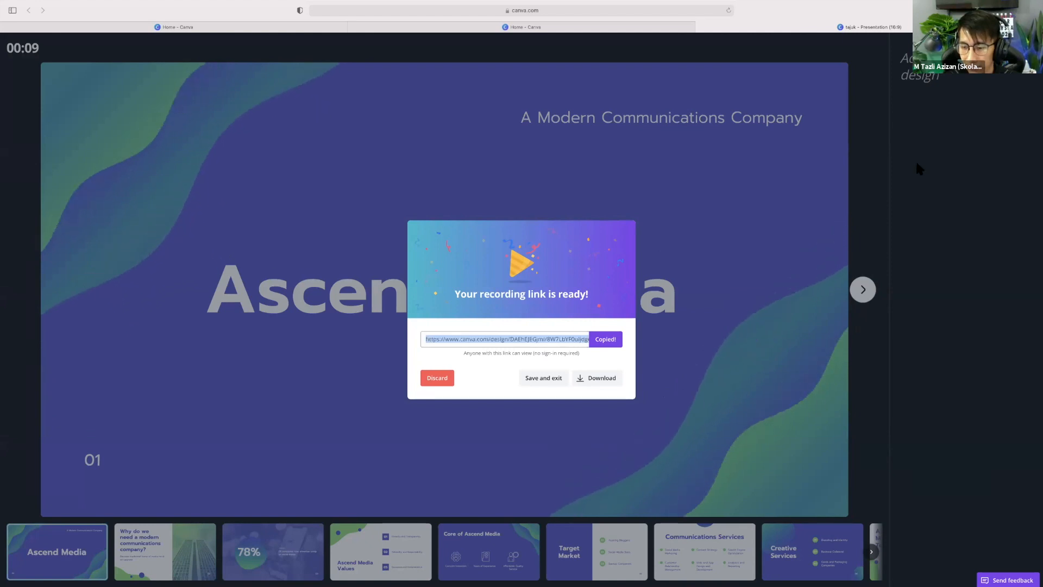
pyautogui.click(561, 335)
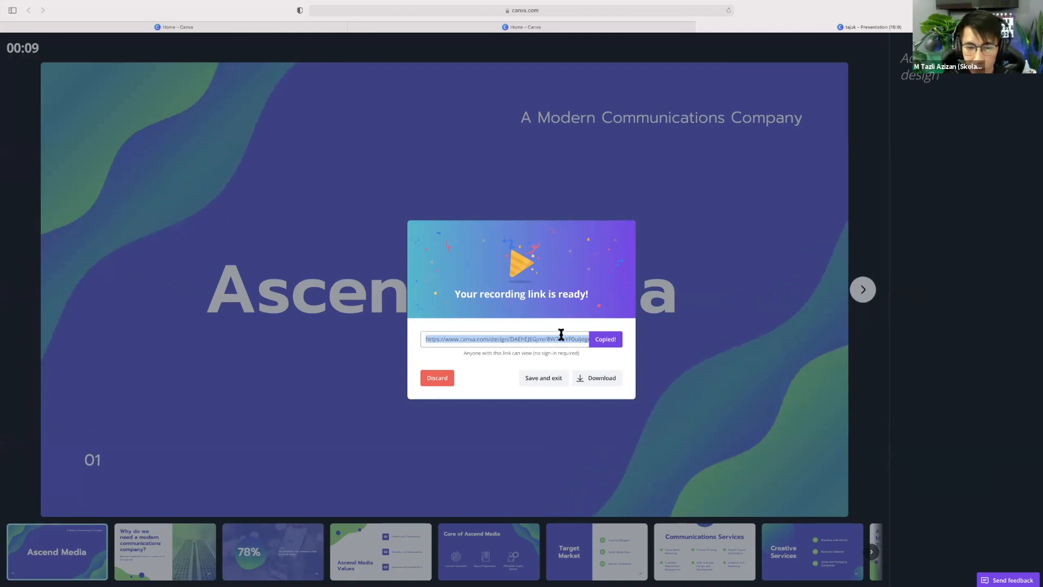
# Discard the presentation recording and return to editing the design
pyautogui.click(436, 377)
pyautogui.click(598, 306)
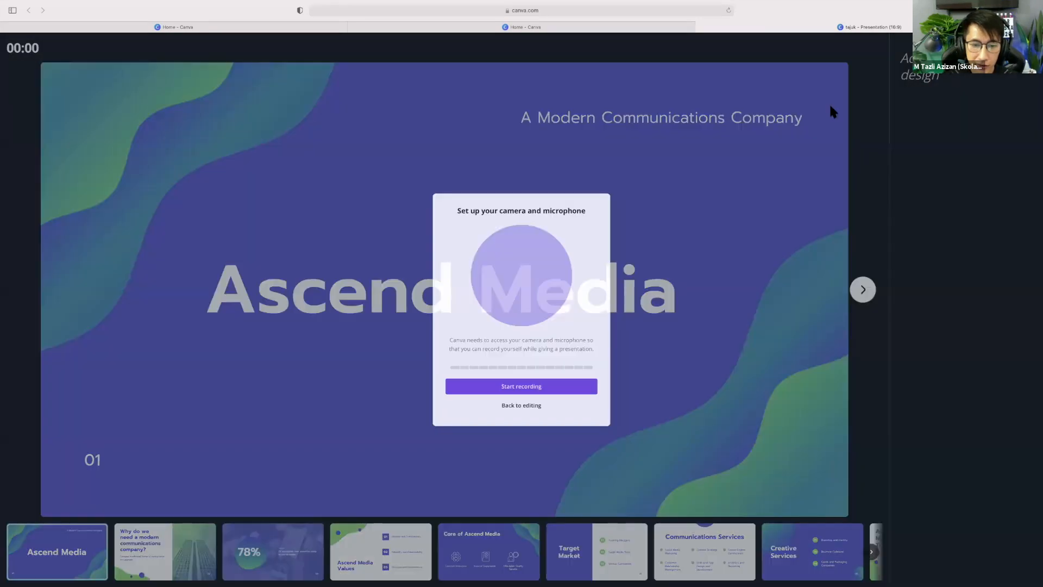
pyautogui.click(516, 415)
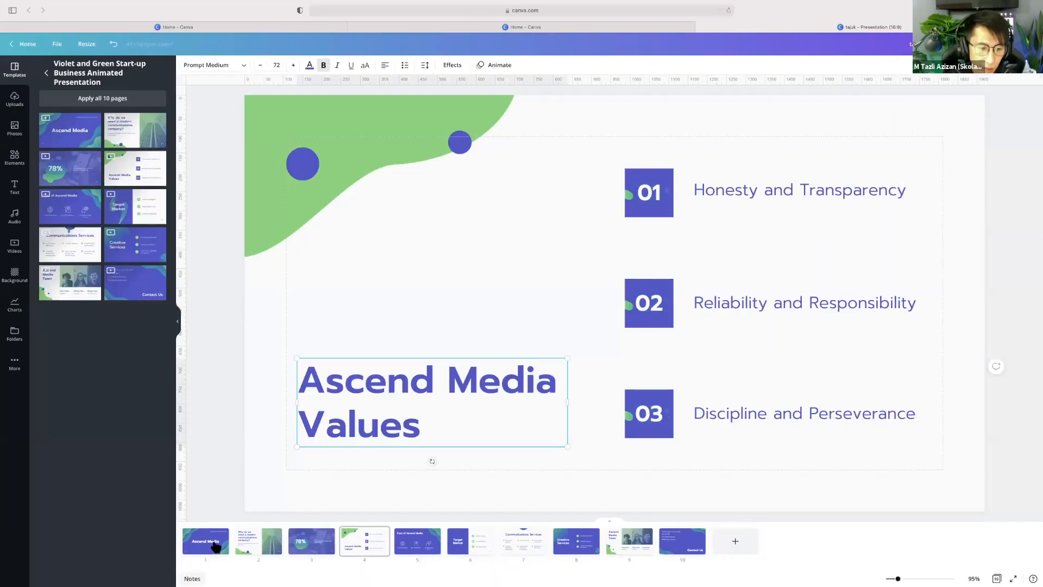
# Look through pages 3, 4, 5, 6, 8 and 10 of the presentation
pyautogui.click(323, 541)
pyautogui.click(354, 540)
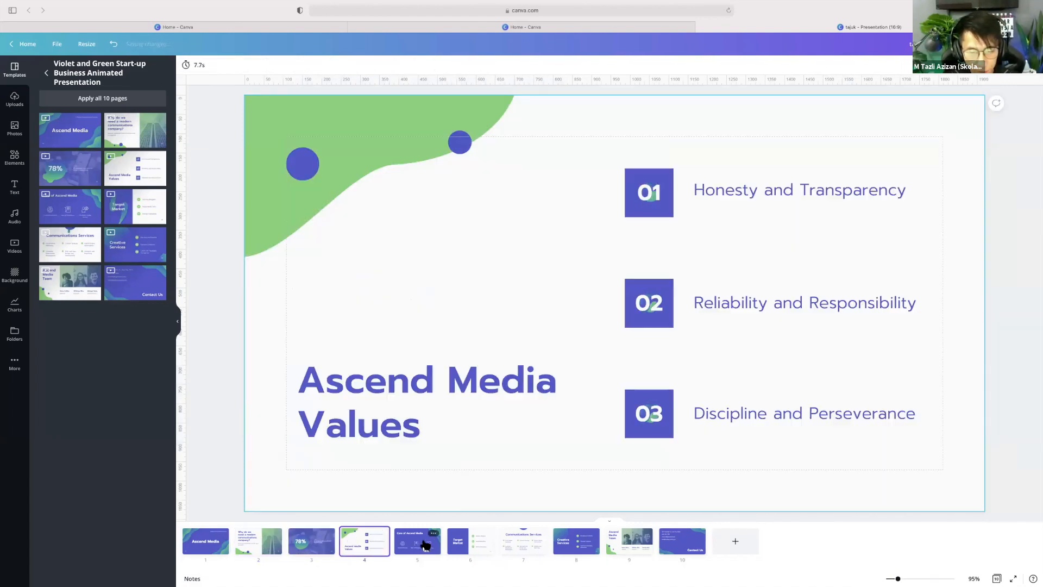
pyautogui.click(426, 545)
pyautogui.click(470, 543)
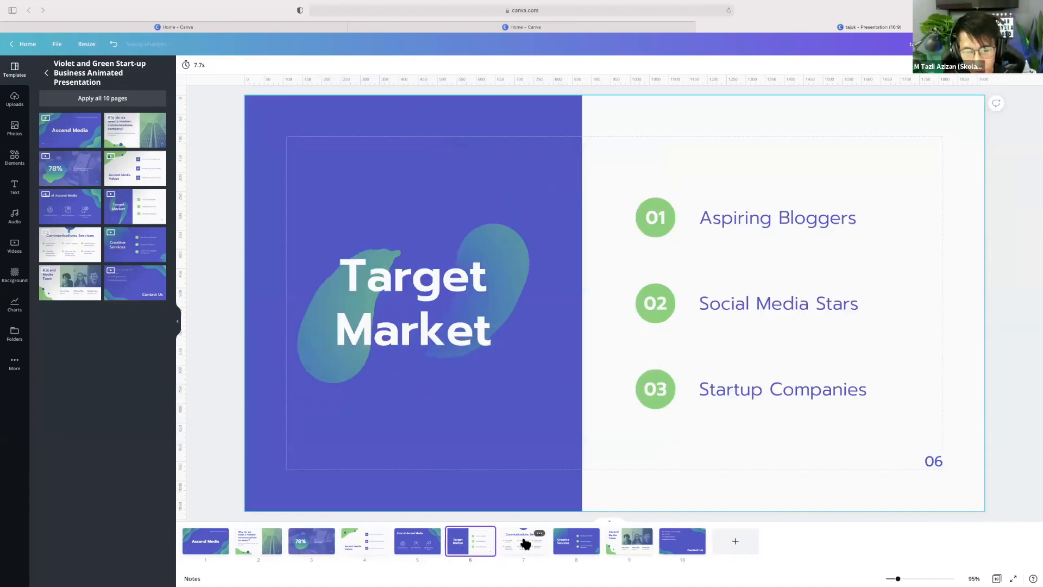
pyautogui.click(590, 545)
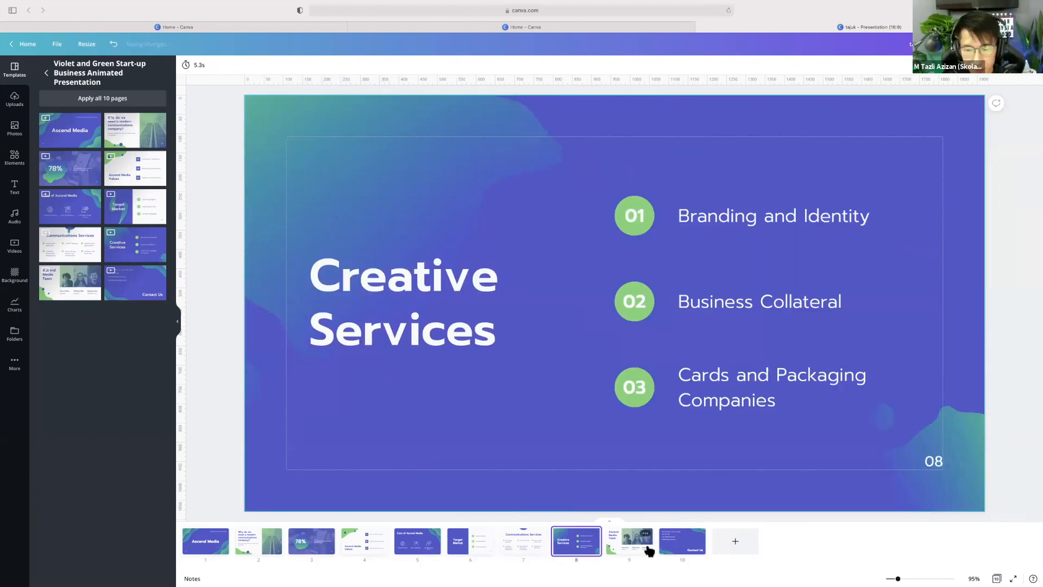
pyautogui.click(674, 543)
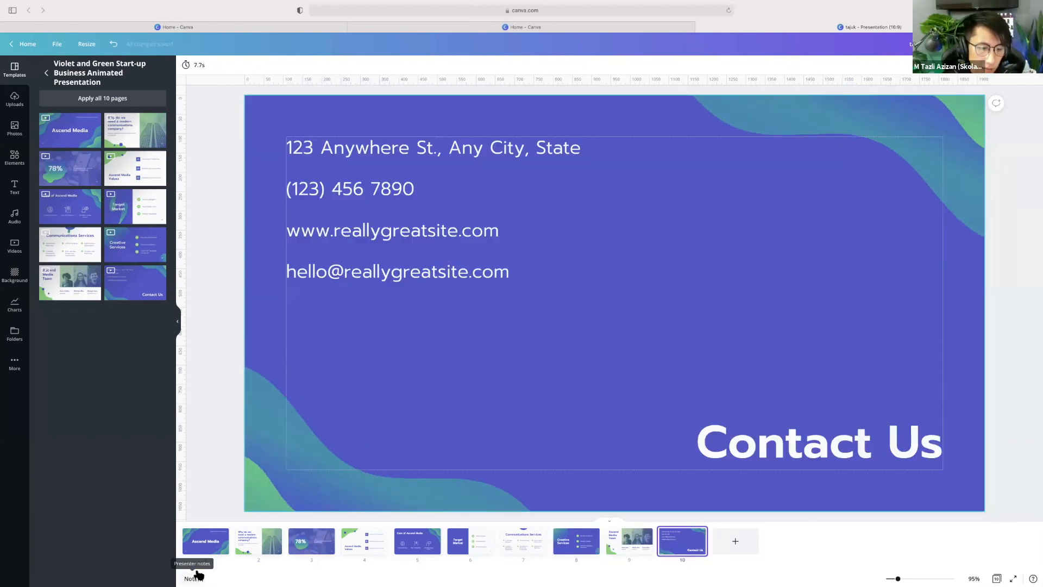
# Check the presenter notes of page 10 and set the canvas zoom to 92%
pyautogui.click(197, 577)
pyautogui.click(197, 577)
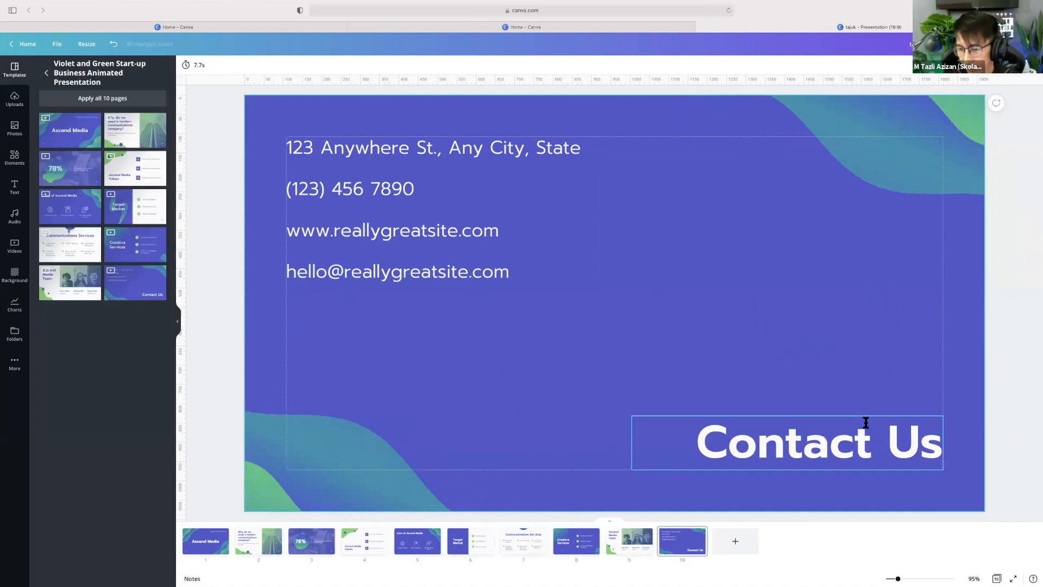
pyautogui.moveTo(666, 3)
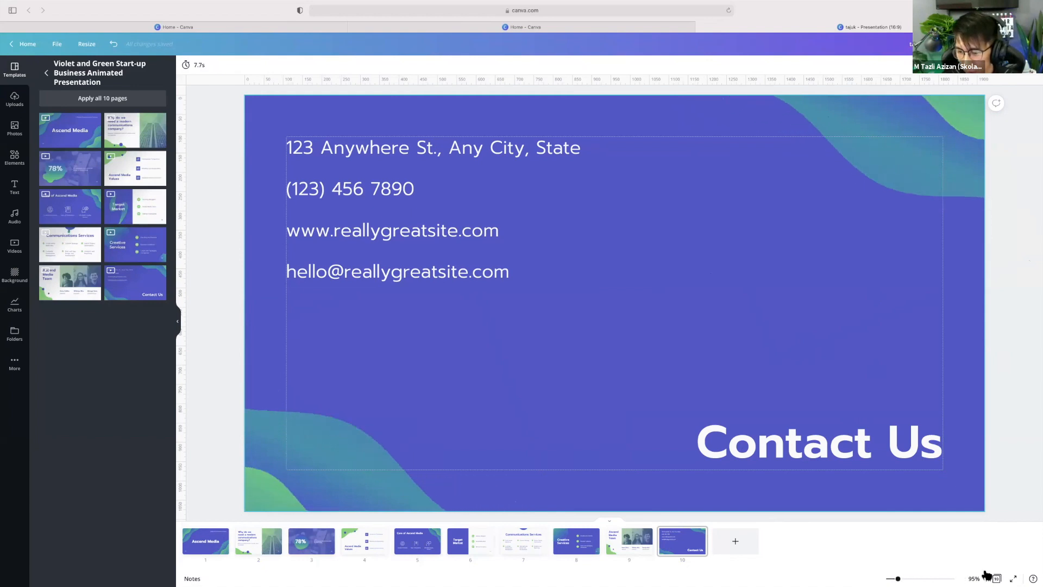
pyautogui.moveTo(899, 577)
pyautogui.mouseDown()
pyautogui.moveTo(907, 576)
pyautogui.moveTo(897, 576)
pyautogui.mouseUp()
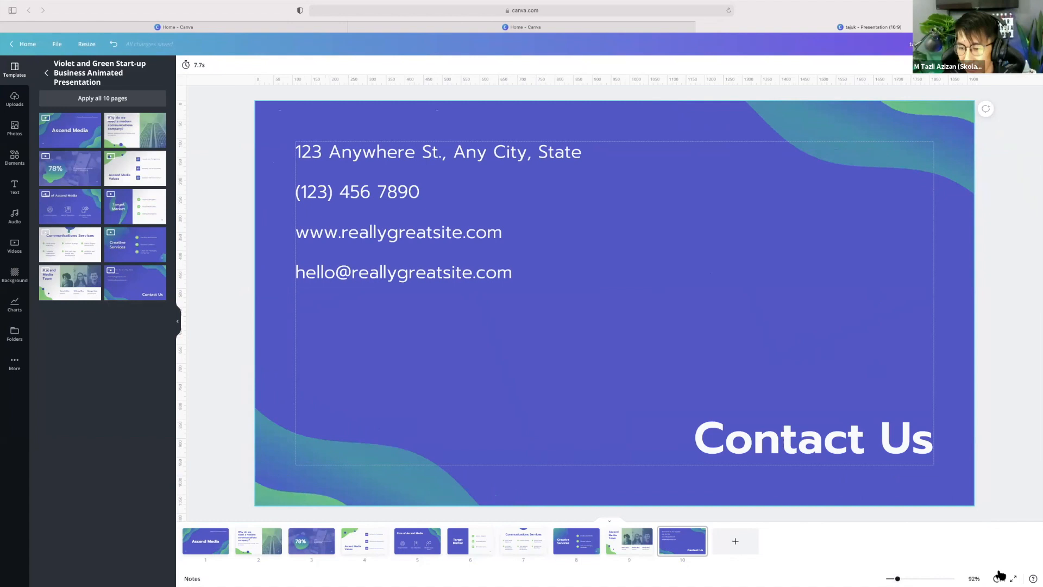
# Show all pages in a grid overview and try moving pages 1 and 3 within the order
pyautogui.click(998, 577)
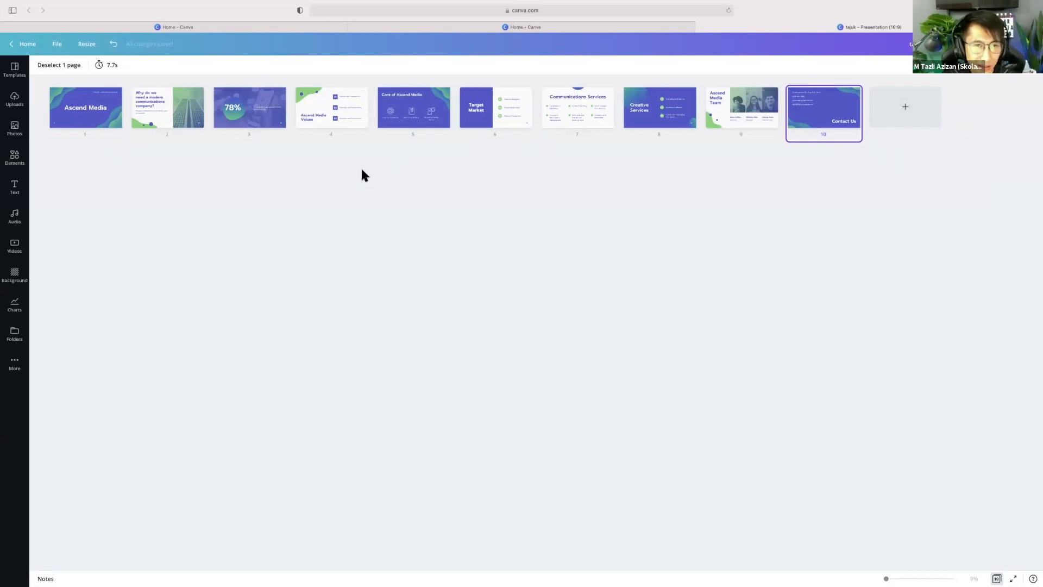
pyautogui.moveTo(118, 119); pyautogui.dragTo(282, 129)
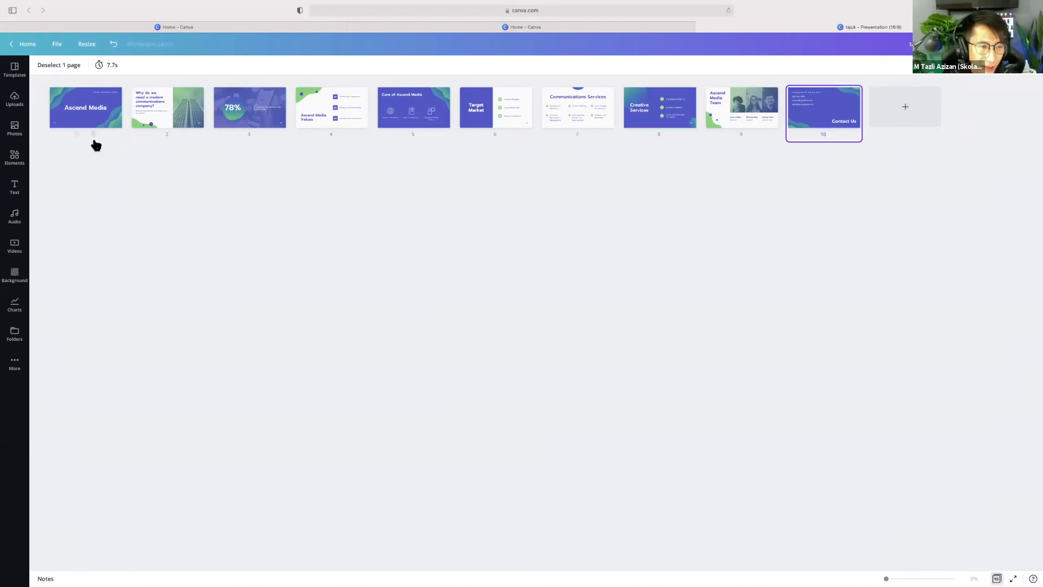
pyautogui.moveTo(93, 136)
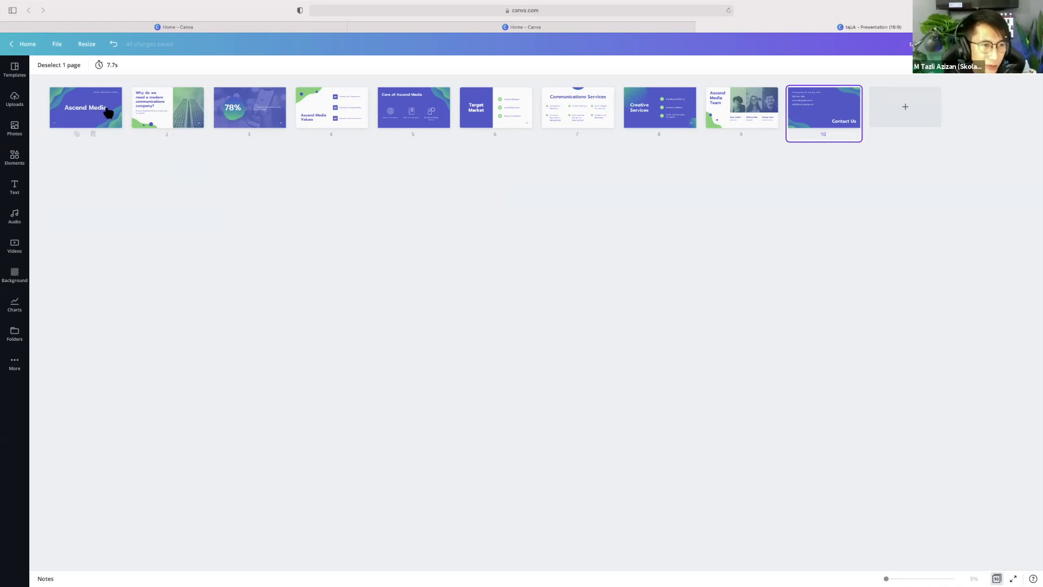
pyautogui.moveTo(253, 110); pyautogui.dragTo(284, 105)
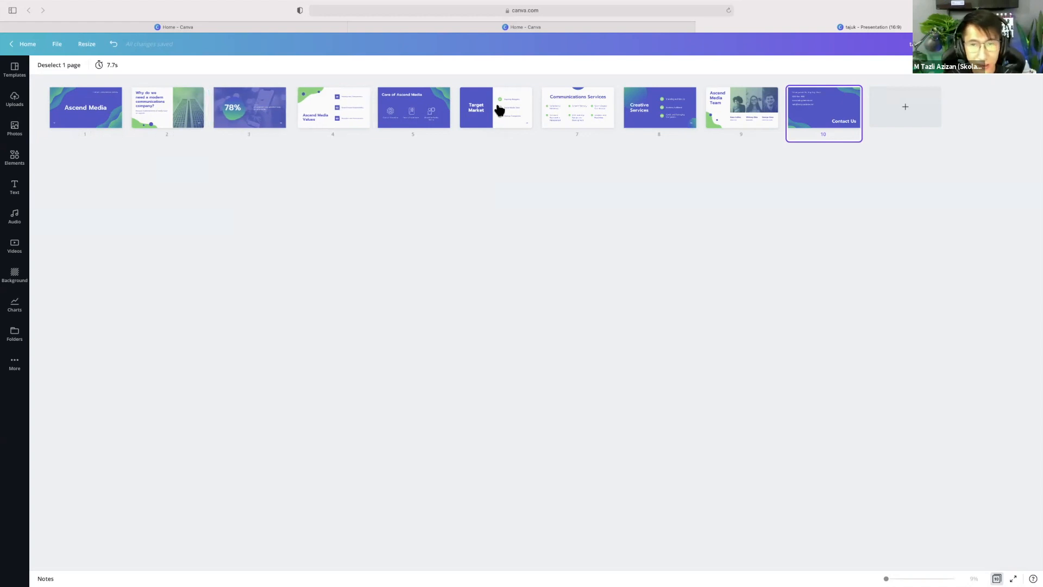
# Add page 2 to the page selection and present the design in full screen
pyautogui.keyDown('shift'); pyautogui.click(175, 108); pyautogui.keyUp('shift')
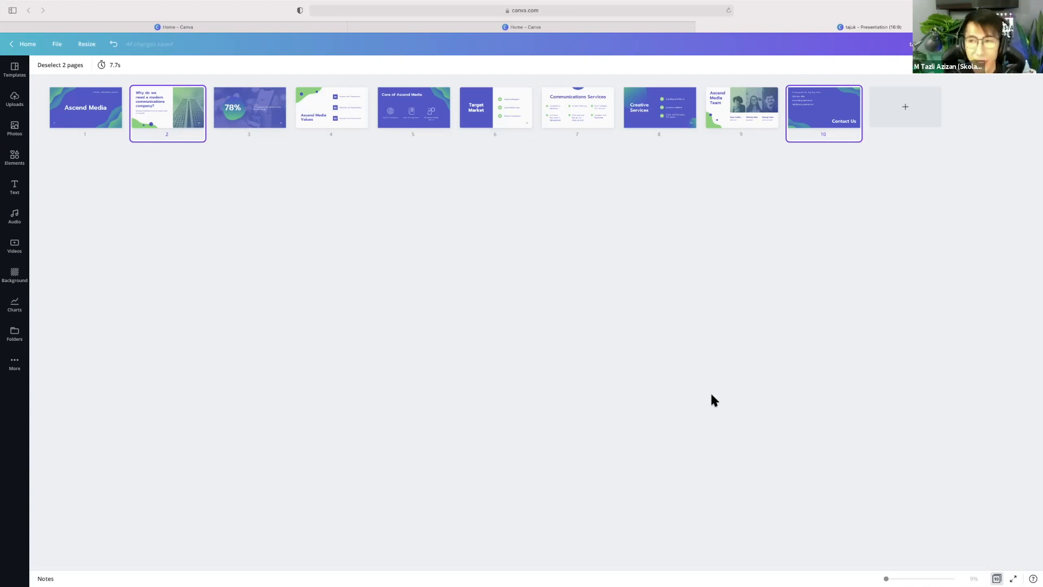
pyautogui.click(1014, 577)
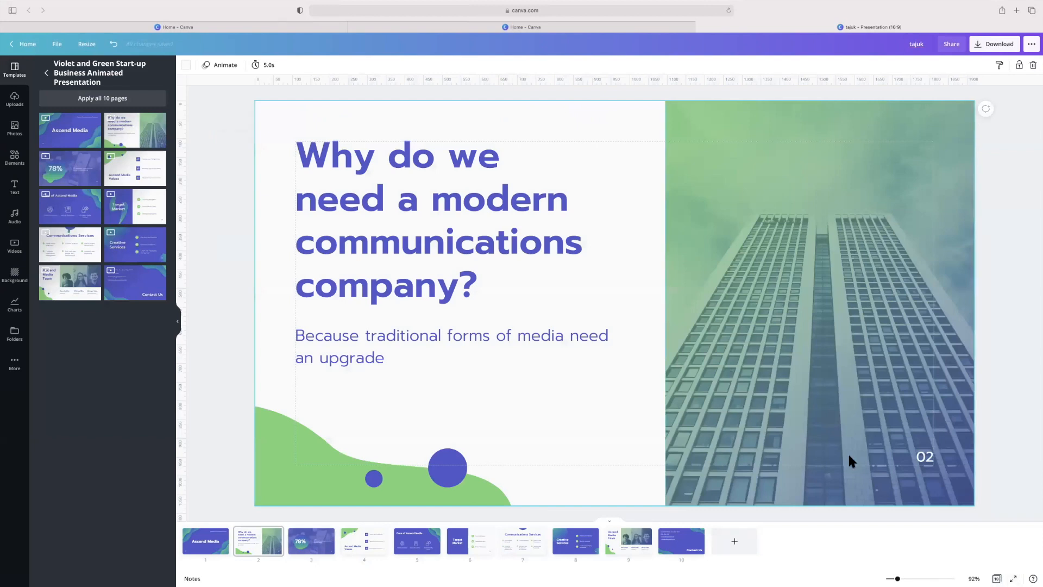
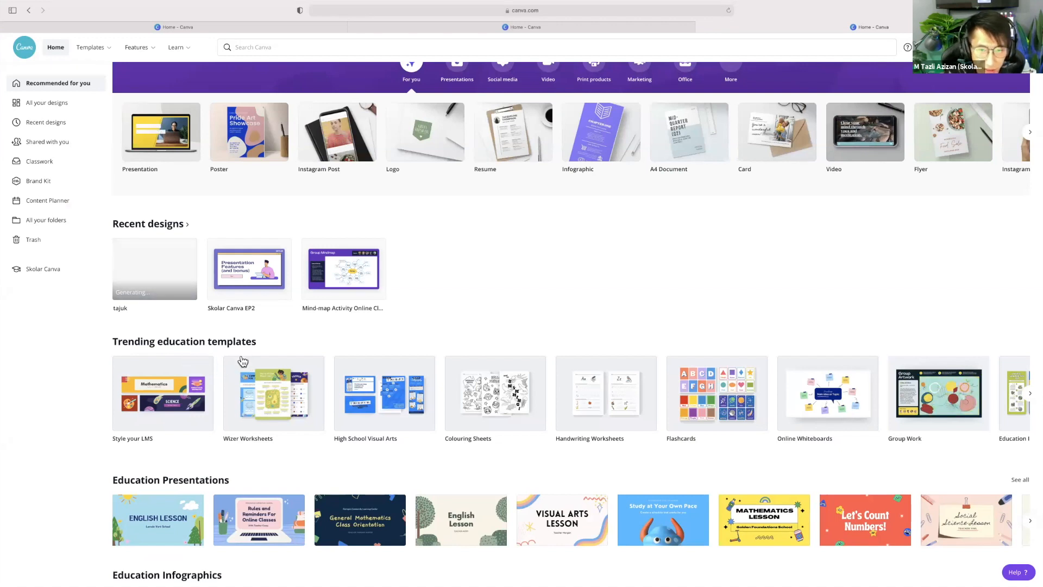
# Create a new blank presentation from the home page
pyautogui.scroll(-1, 507, 399)
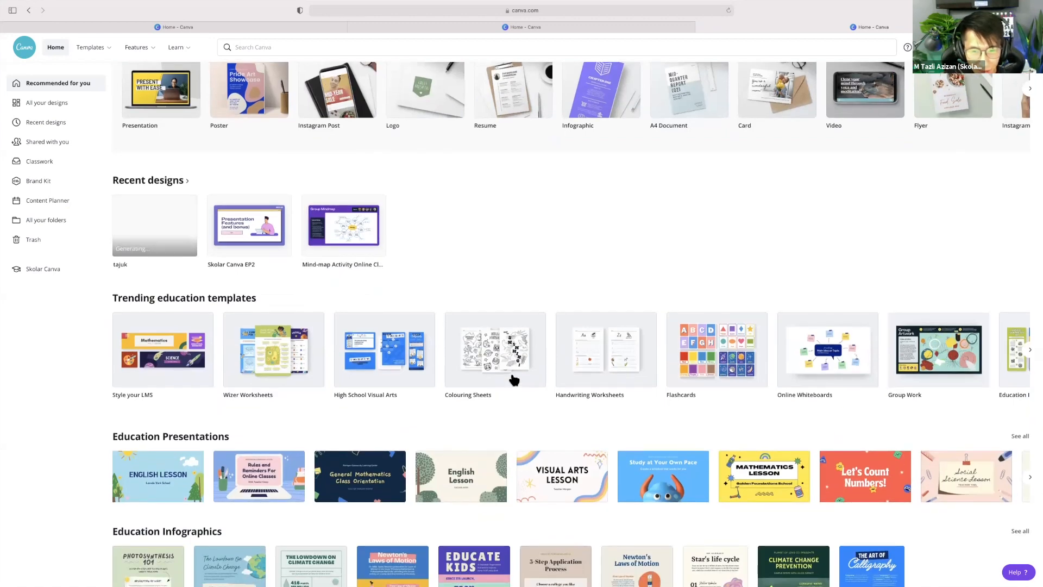
pyautogui.scroll(-1, 513, 380)
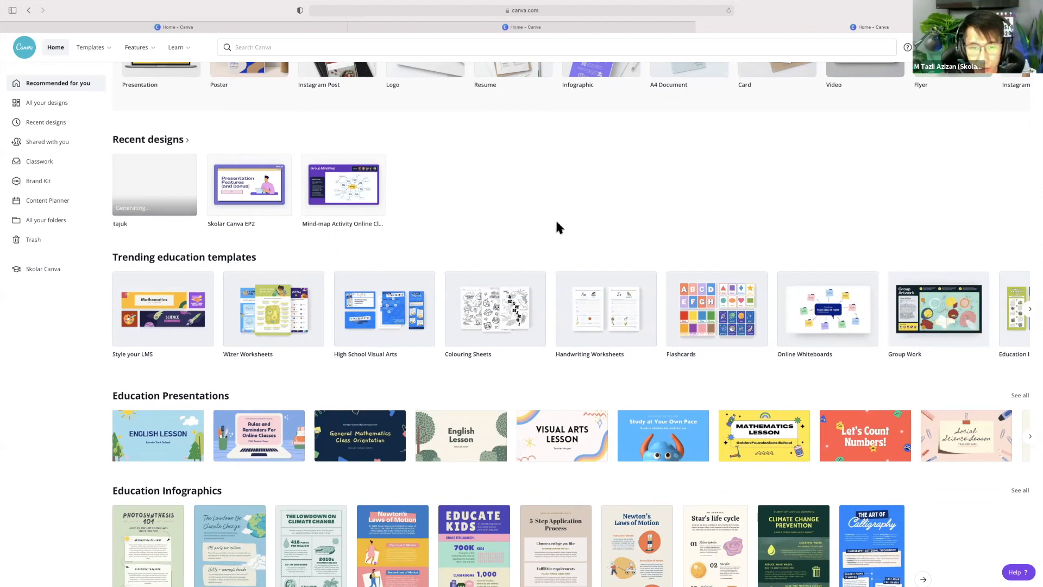
pyautogui.scroll(3, 556, 222)
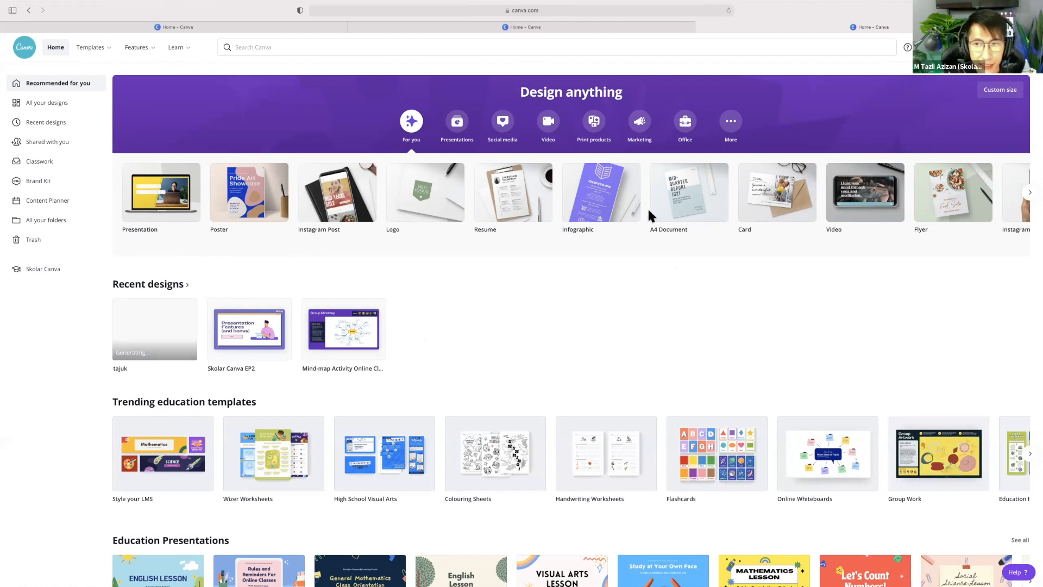
pyautogui.click(977, 47)
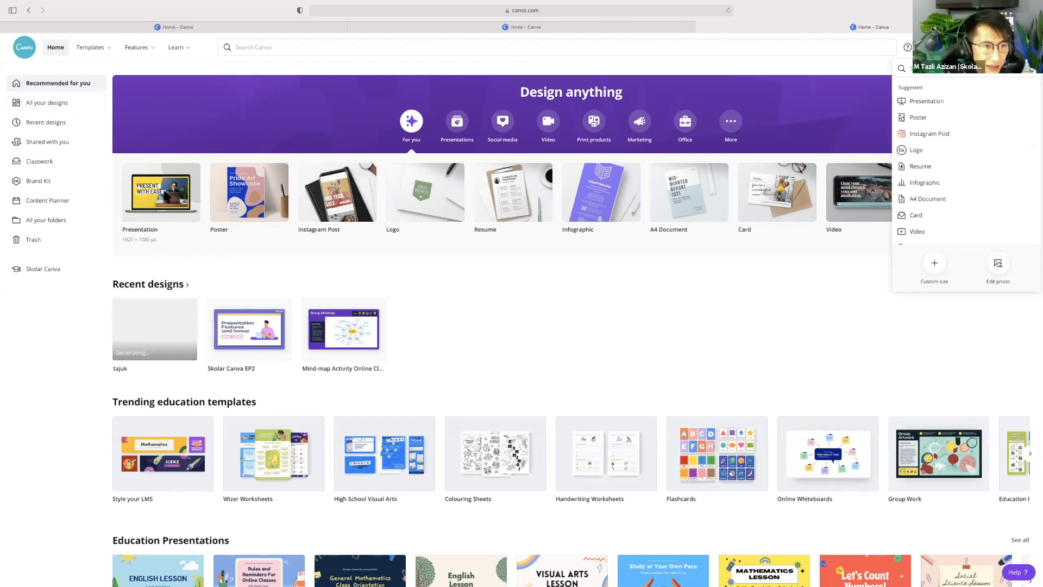
pyautogui.click(183, 224)
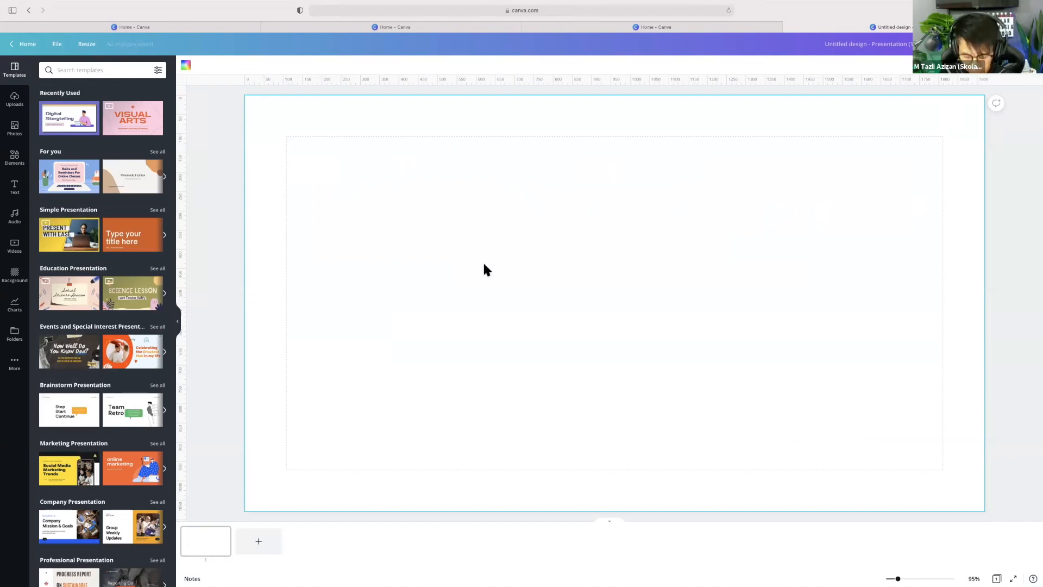
# Add a text box reading "SKOLAR CANVA" to the blank page
pyautogui.write('tSko')
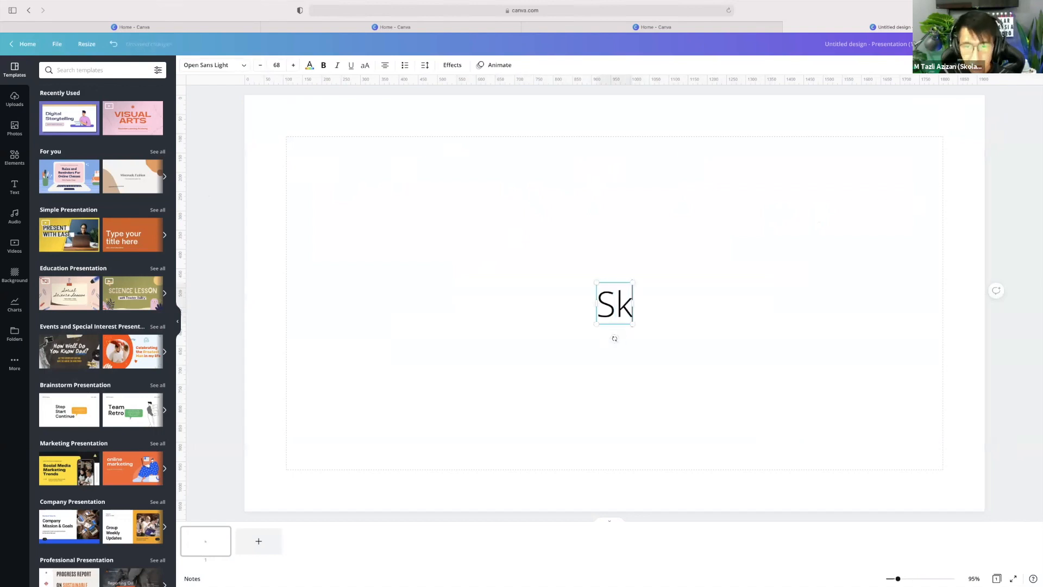
pyautogui.press('BackSpace')
pyautogui.press('BackSpace')
pyautogui.write('KO')
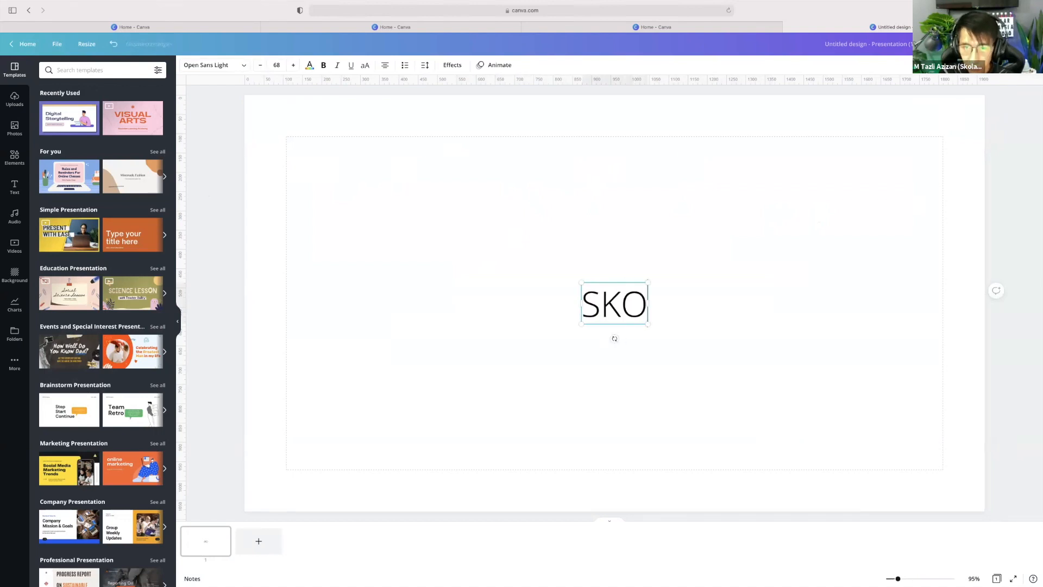
pyautogui.write('LAR MALAYS')
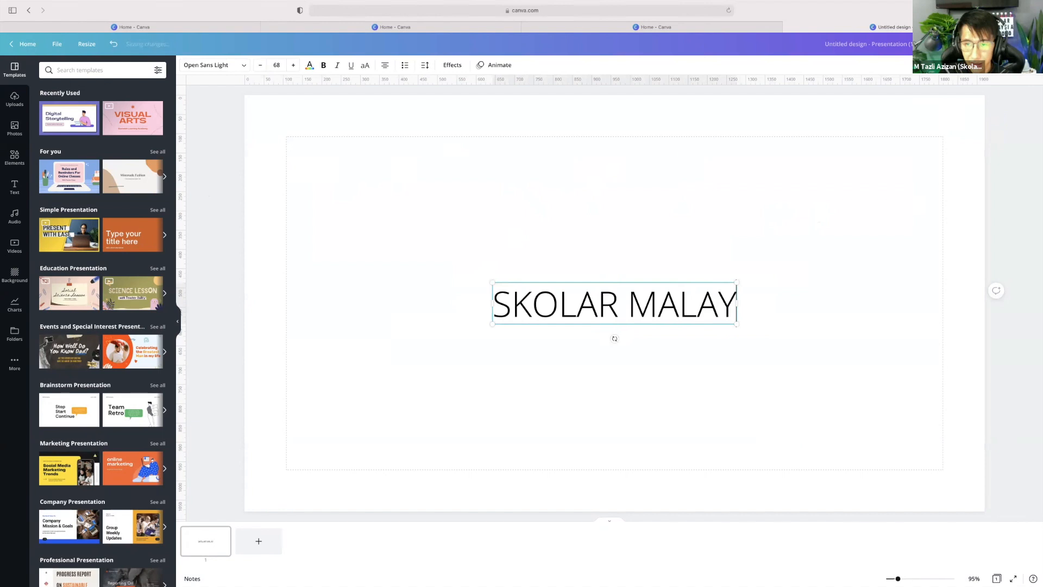
pyautogui.press('BackSpace')
pyautogui.press('BackSpace')
pyautogui.press('BackSpace')
pyautogui.press('BackSpace')
pyautogui.press('BackSpace')
pyautogui.press('BackSpace')
pyautogui.press('BackSpace')
pyautogui.press('BackSpace')
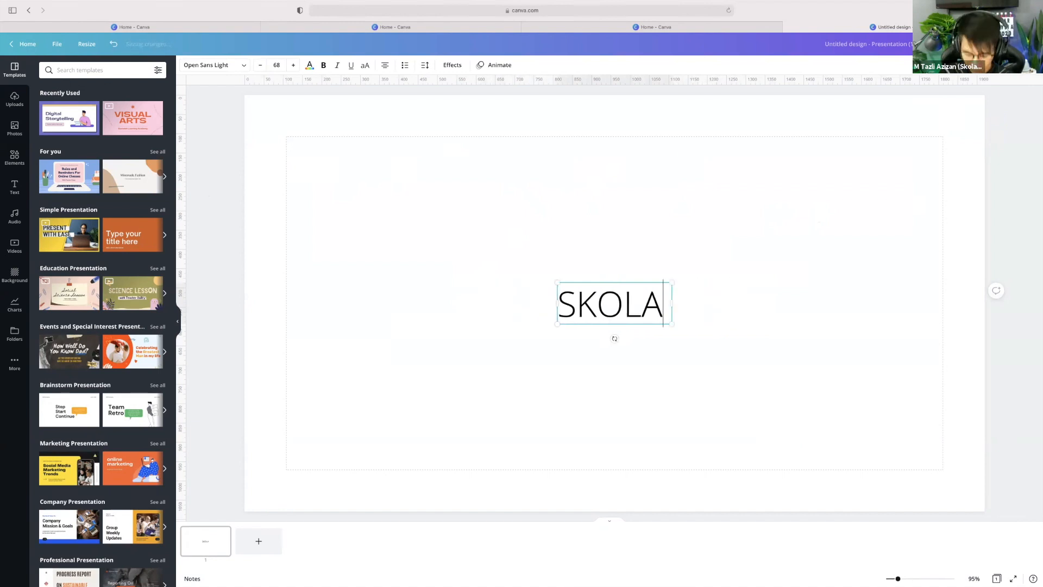
pyautogui.write('R CA')
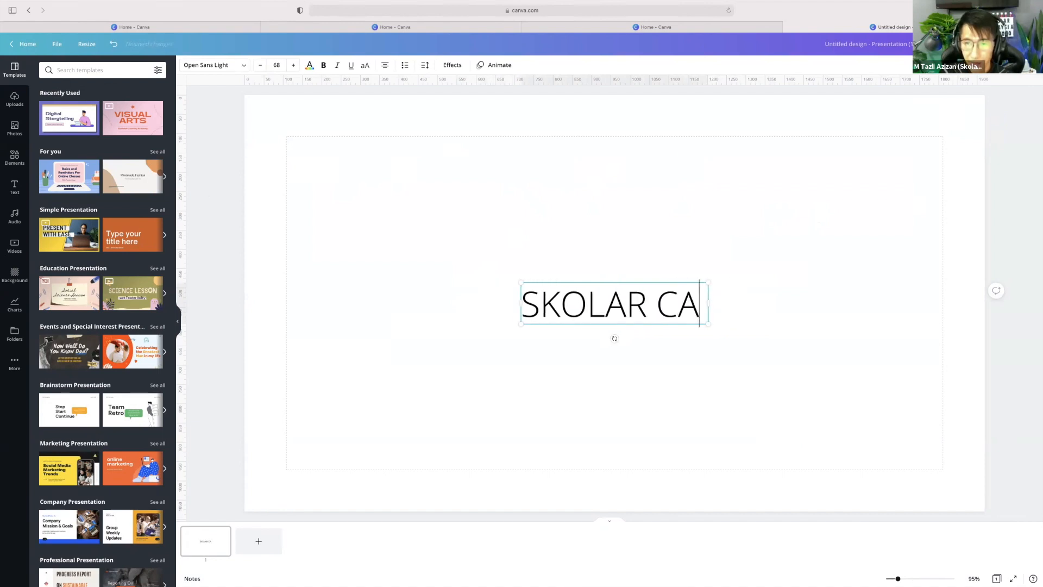
pyautogui.write('NVA')
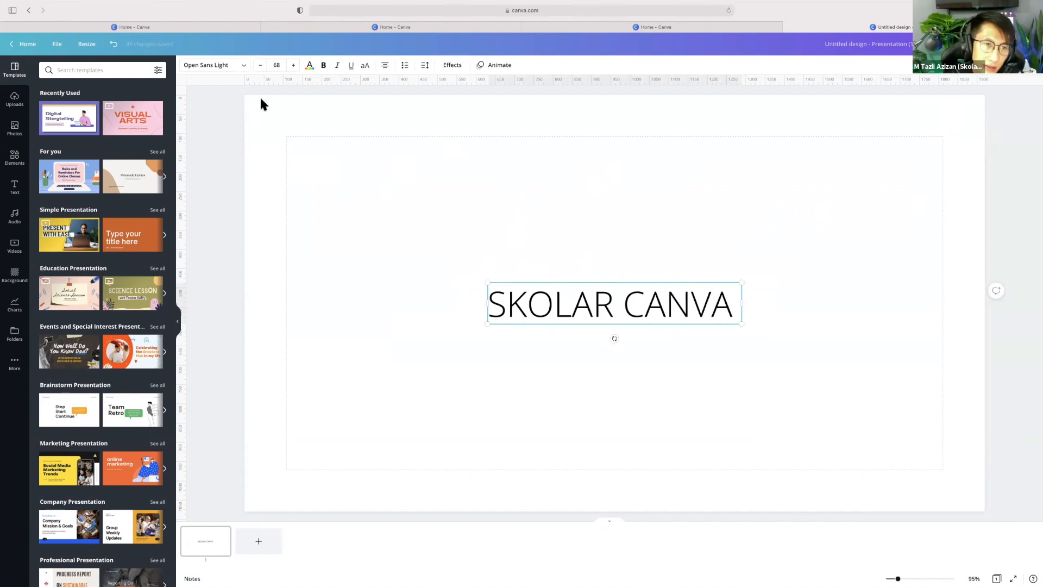
# Set the "SKOLAR CANVA" title in Anton at about size 130 and centre it horizontally on the page
pyautogui.click(233, 66)
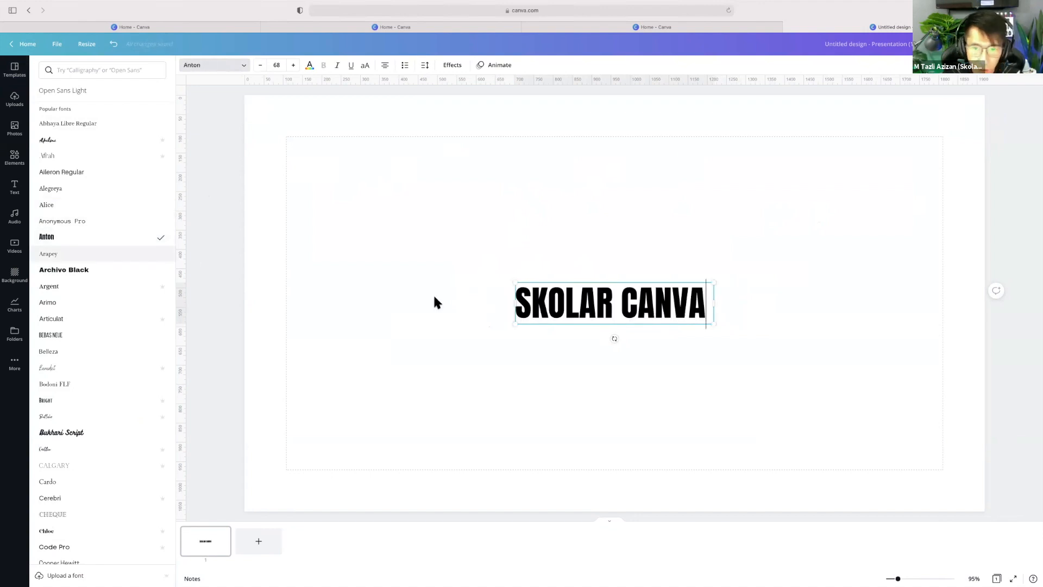
pyautogui.moveTo(515, 281); pyautogui.dragTo(334, 244)
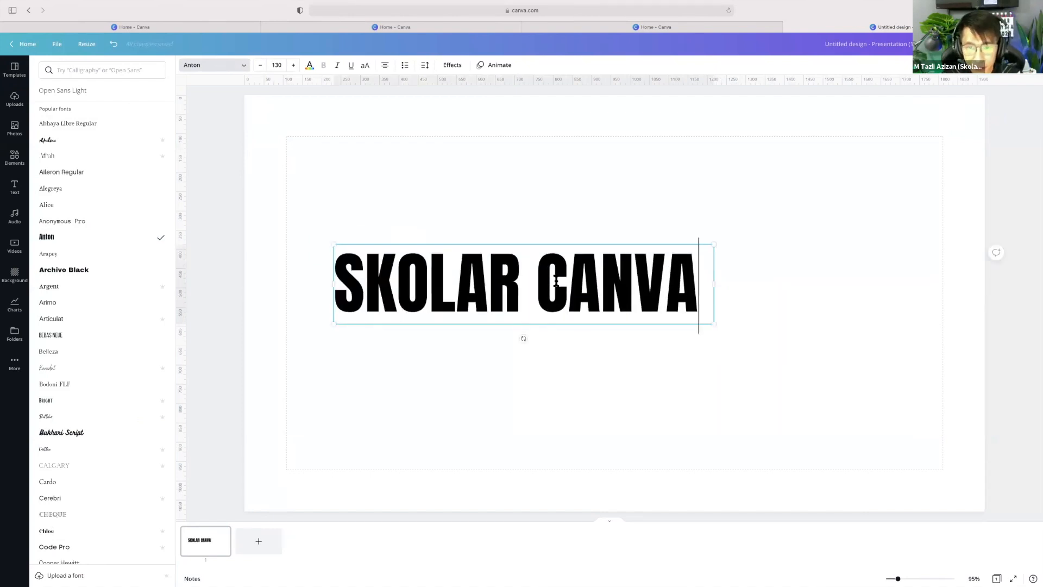
pyautogui.click(652, 357)
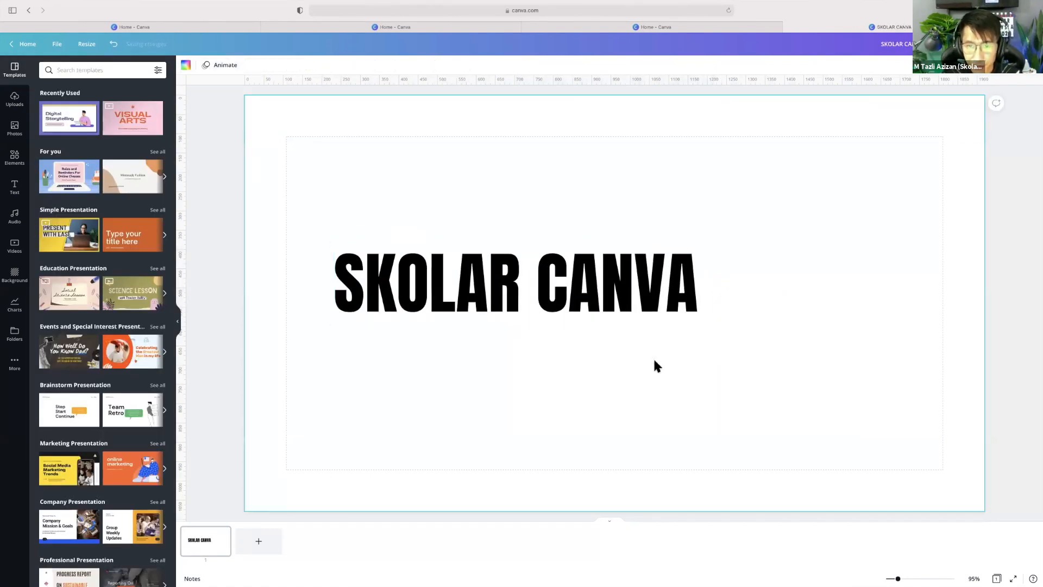
pyautogui.moveTo(582, 304); pyautogui.dragTo(676, 303)
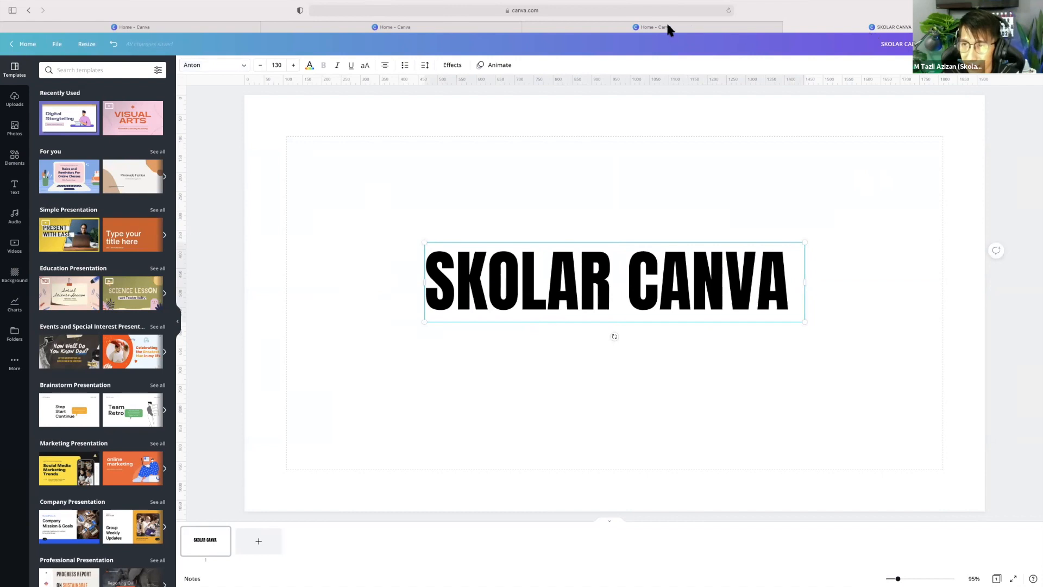
# Download the SKOLAR CANVA page as a PNG at size 2 with a transparent background, and allow downloads from the site
pyautogui.click(687, 407)
pyautogui.click(693, 277)
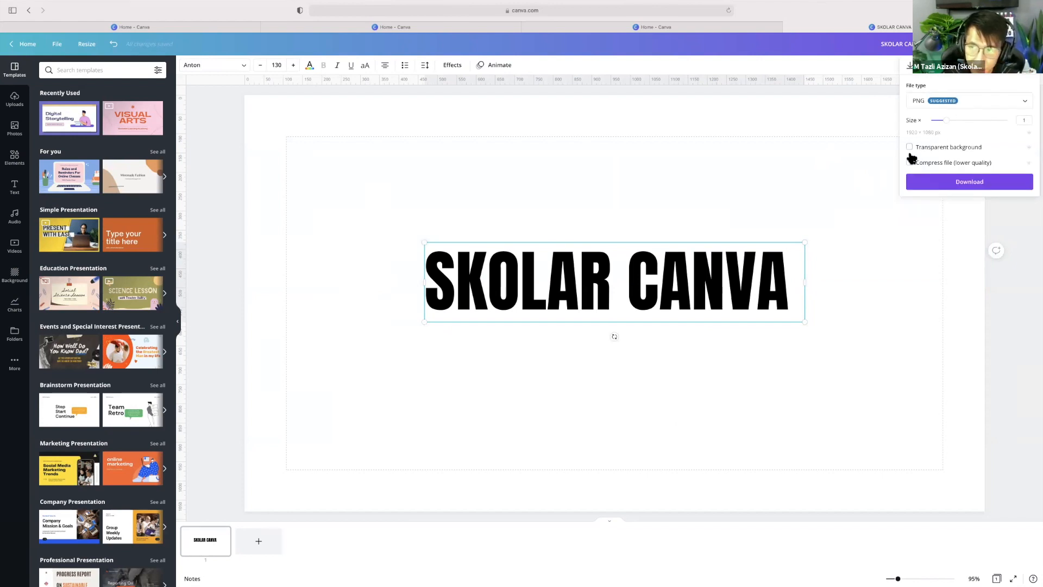
pyautogui.click(909, 147)
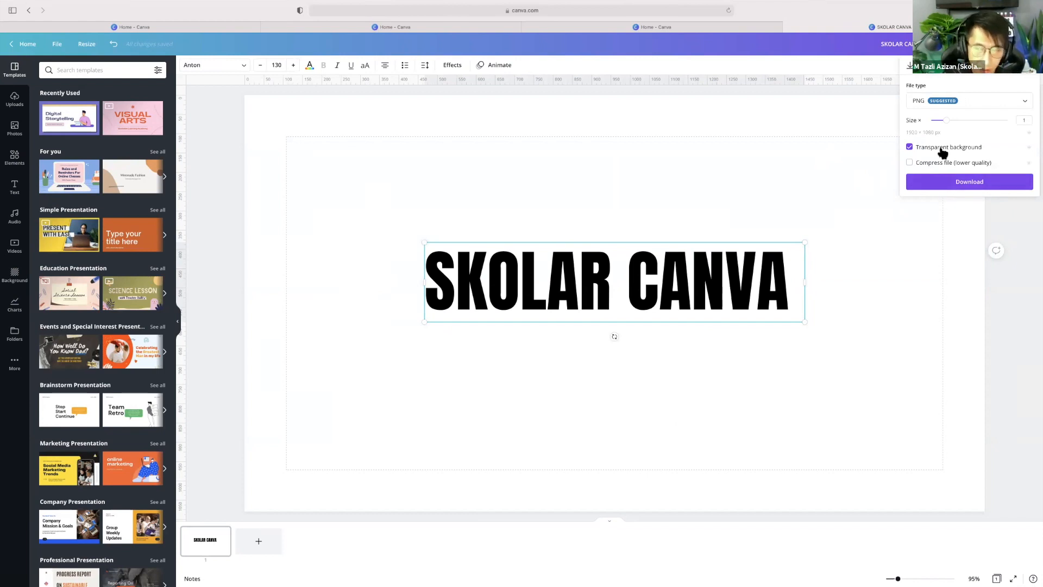
pyautogui.moveTo(944, 120); pyautogui.dragTo(1005, 123)
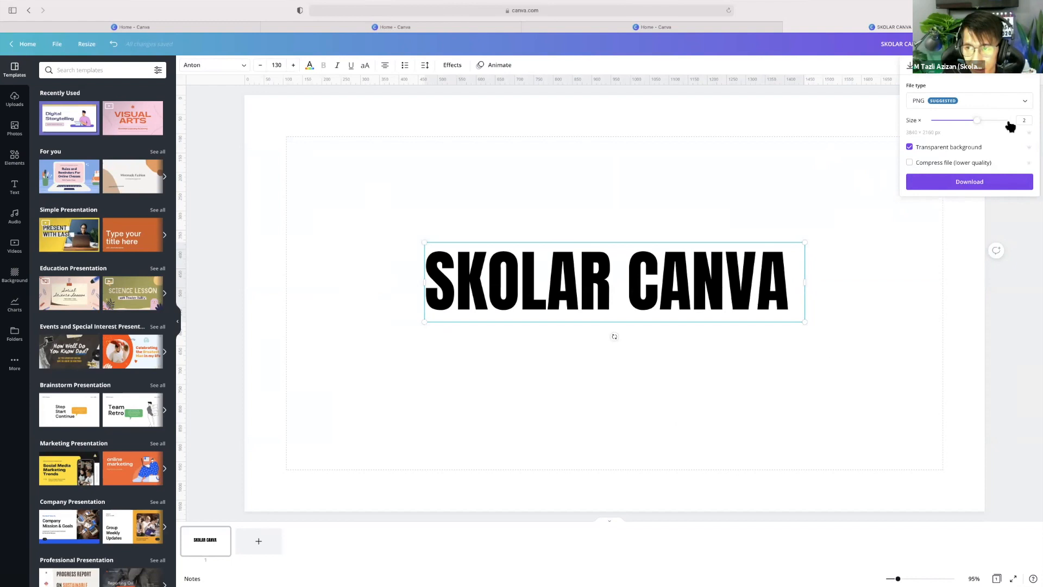
pyautogui.click(948, 187)
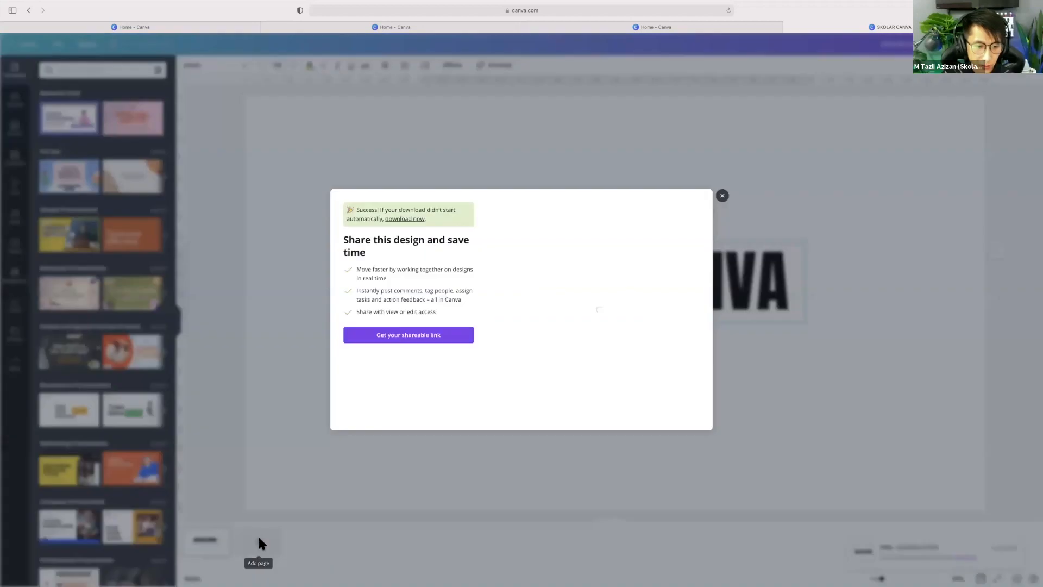
pyautogui.click(351, 483)
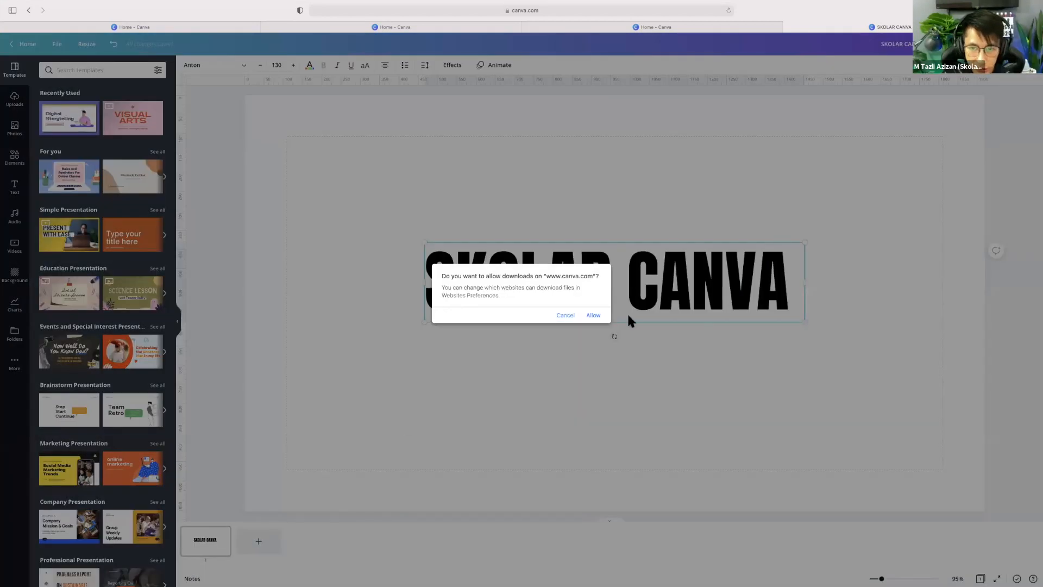
pyautogui.click(591, 318)
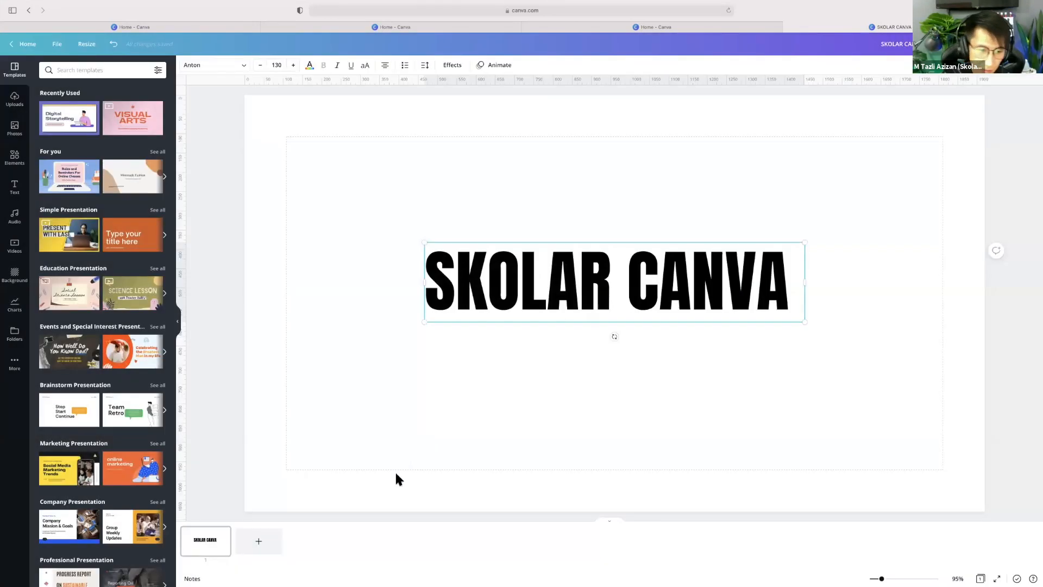
# Add a blank second page, return to the first page and select the SKOLAR CANVA title
pyautogui.click(262, 535)
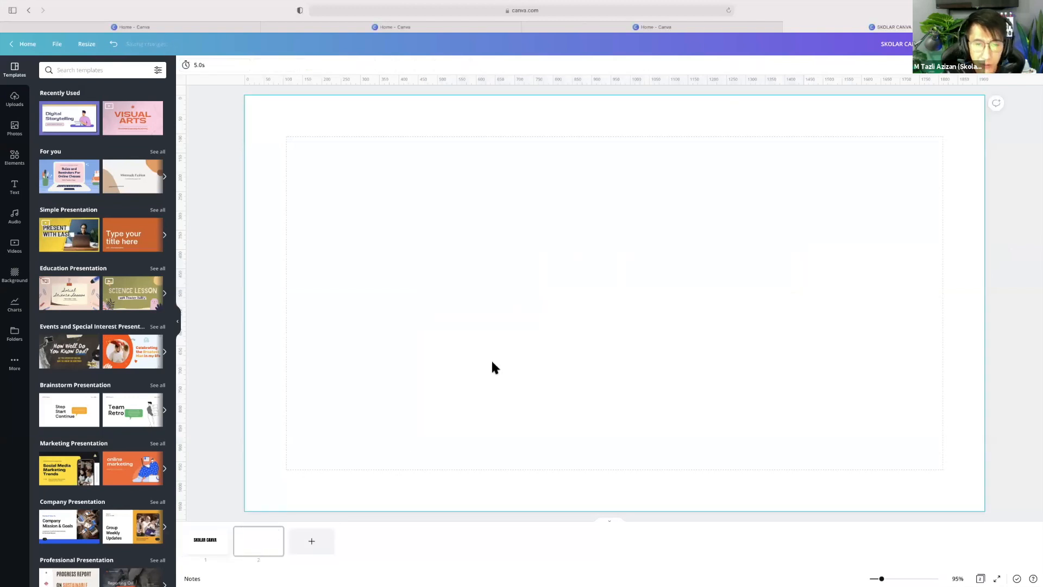
pyautogui.click(216, 546)
pyautogui.click(513, 314)
pyautogui.click(436, 339)
pyautogui.click(451, 287)
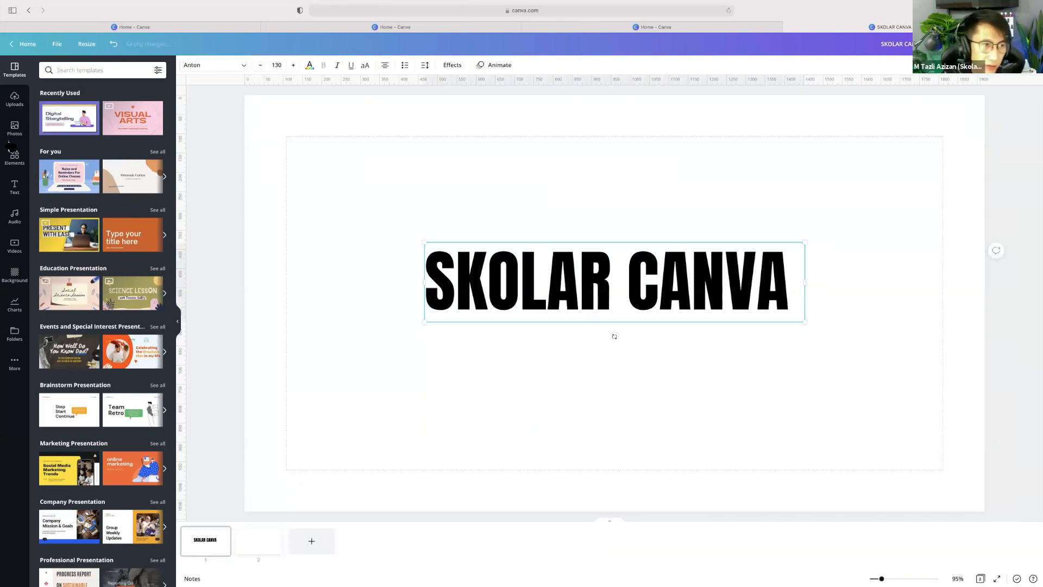
# Upload the exported SKOLAR CANVA PNG from the device and place it on the first page
pyautogui.click(15, 101)
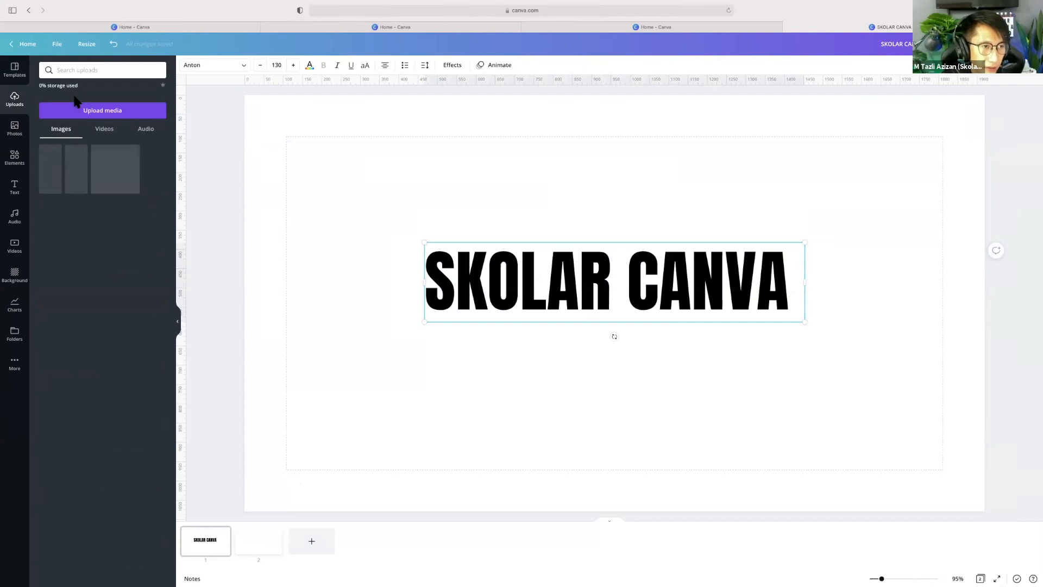
pyautogui.click(96, 114)
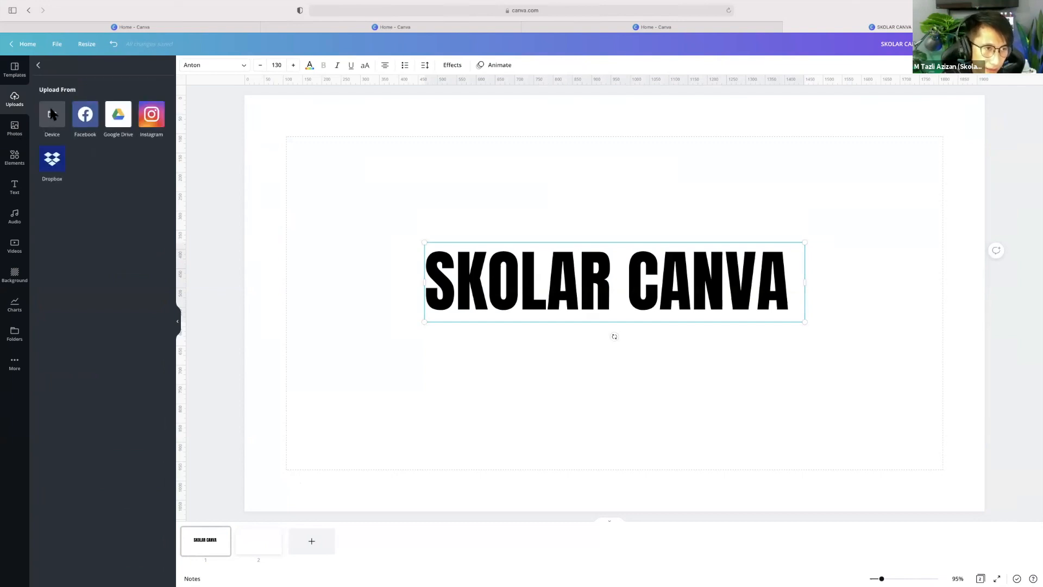
pyautogui.click(52, 114)
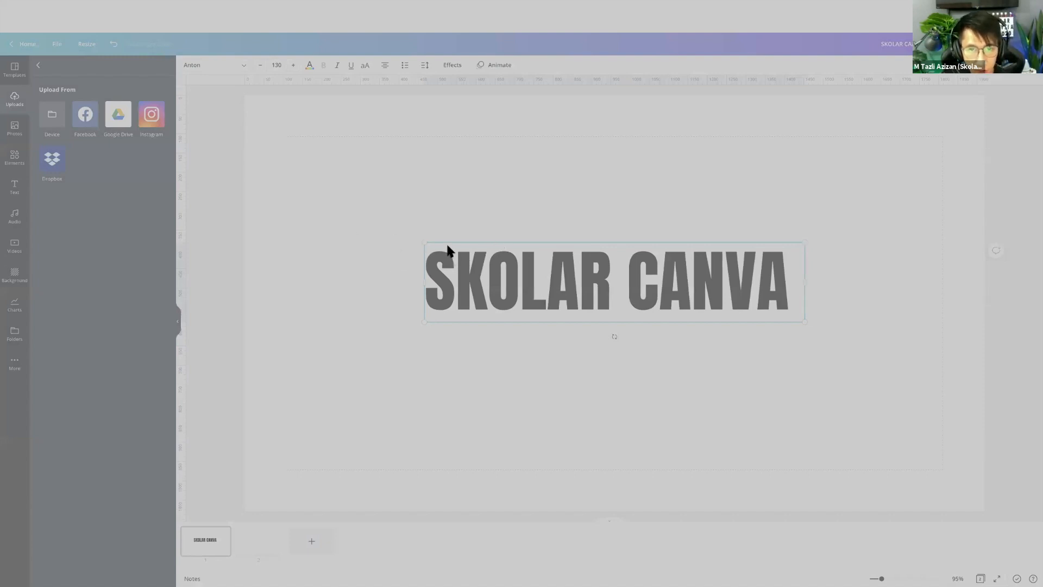
pyautogui.click(641, 371)
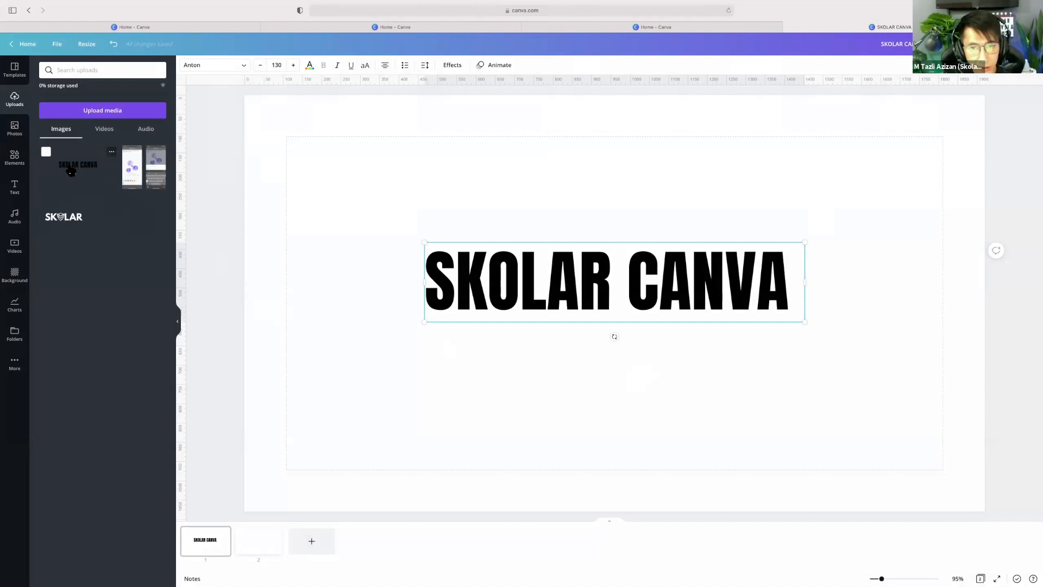
pyautogui.click(70, 170)
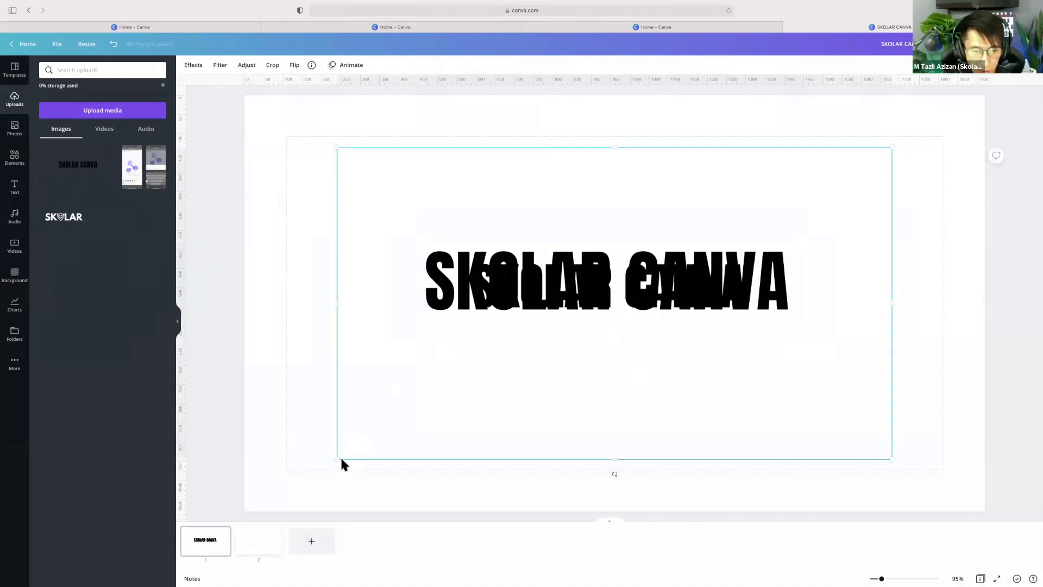
# Reposition and shrink the uploaded SKOLAR CANVA image so its lettering sits below the title, toward the page's lower right
pyautogui.moveTo(336, 456); pyautogui.dragTo(231, 478)
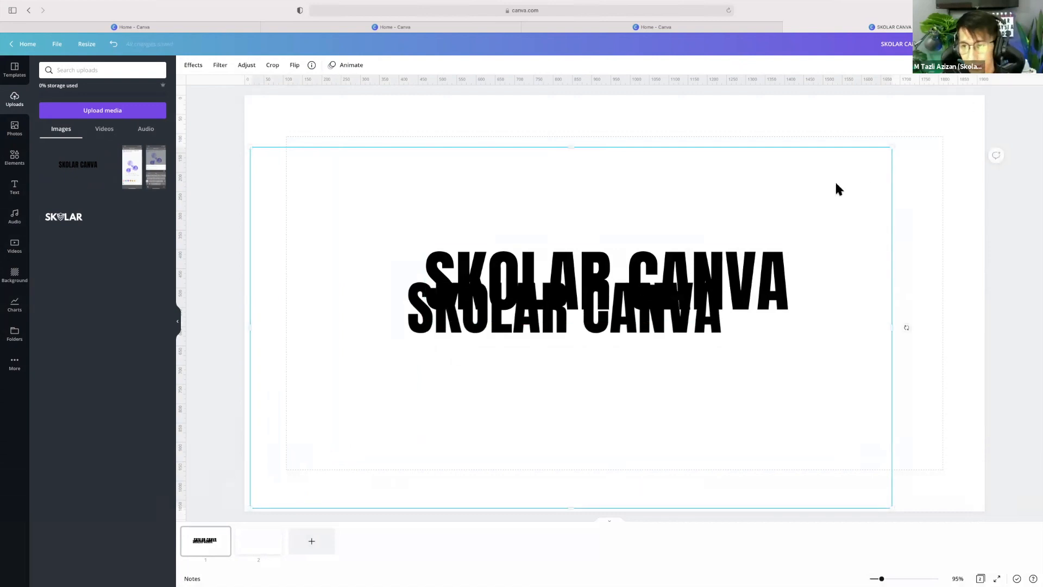
pyautogui.moveTo(856, 175); pyautogui.dragTo(878, 136)
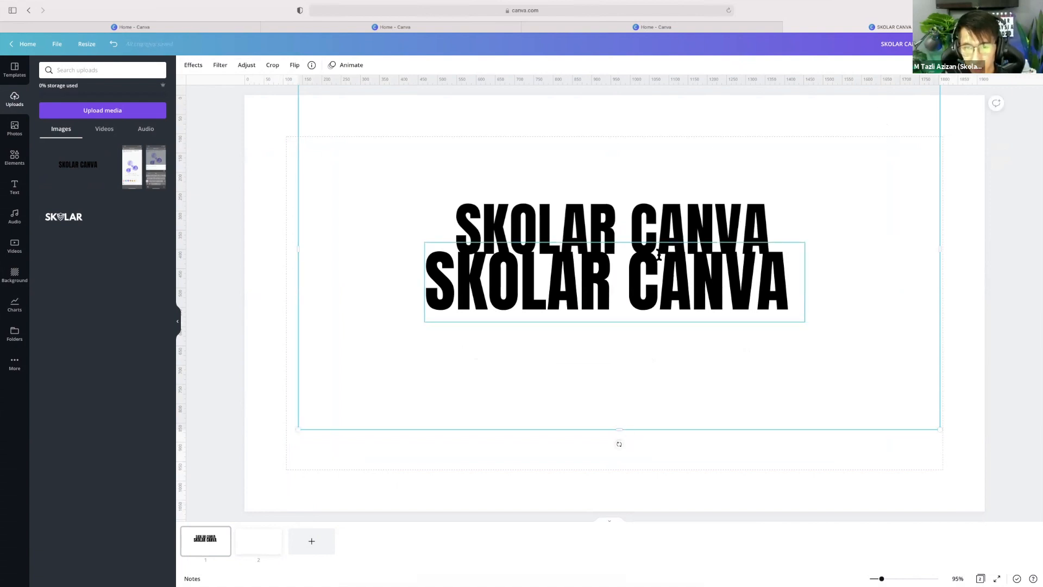
pyautogui.moveTo(676, 285); pyautogui.dragTo(689, 380)
pyautogui.moveTo(662, 254); pyautogui.dragTo(681, 354)
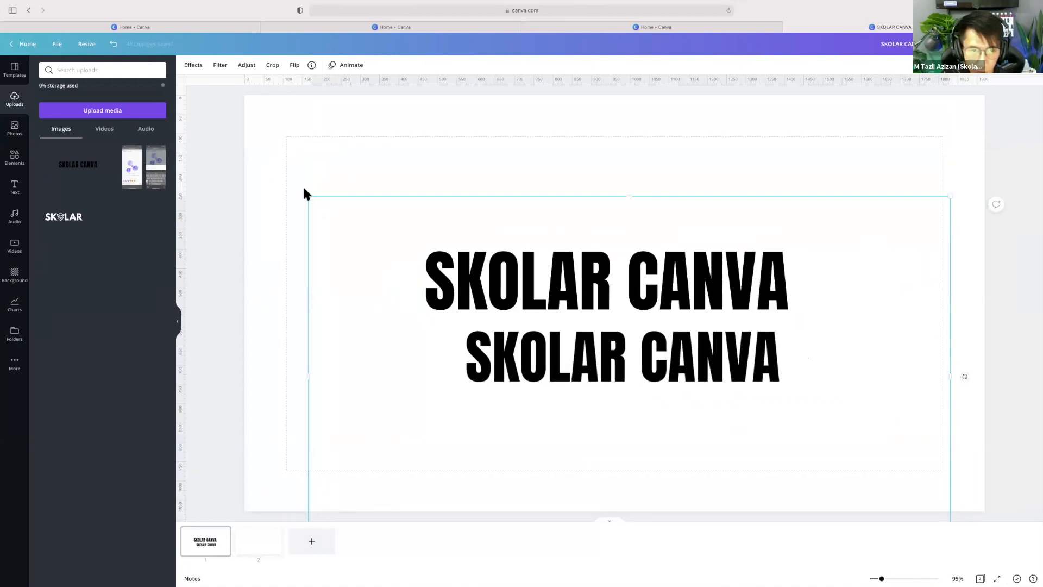
pyautogui.moveTo(307, 191); pyautogui.dragTo(460, 266)
# Delete the leading "S" from the editable SKOLAR CANVA title and put it back
pyautogui.click(450, 254)
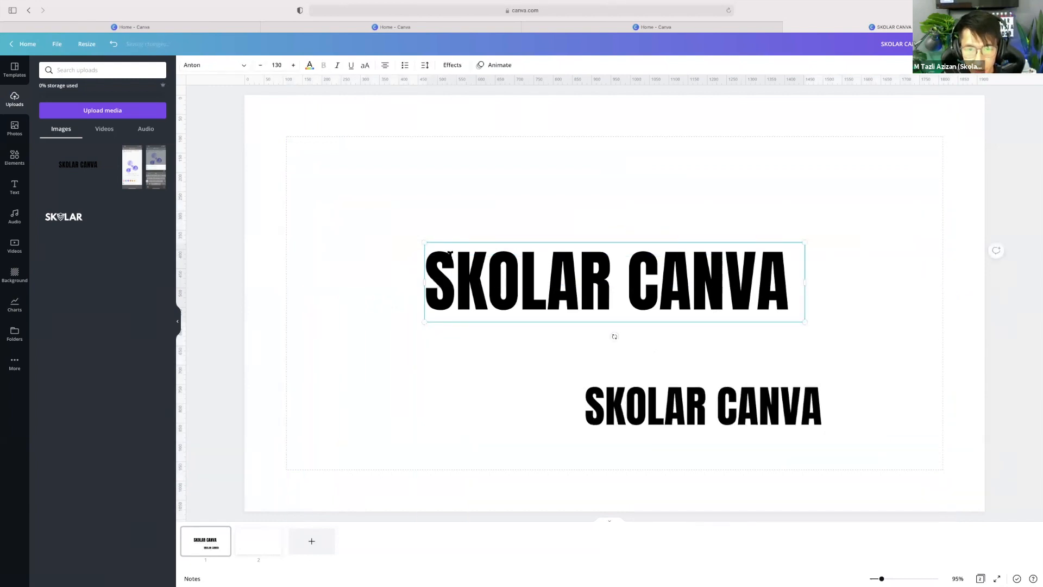
pyautogui.click(454, 282)
pyautogui.press('BackSpace')
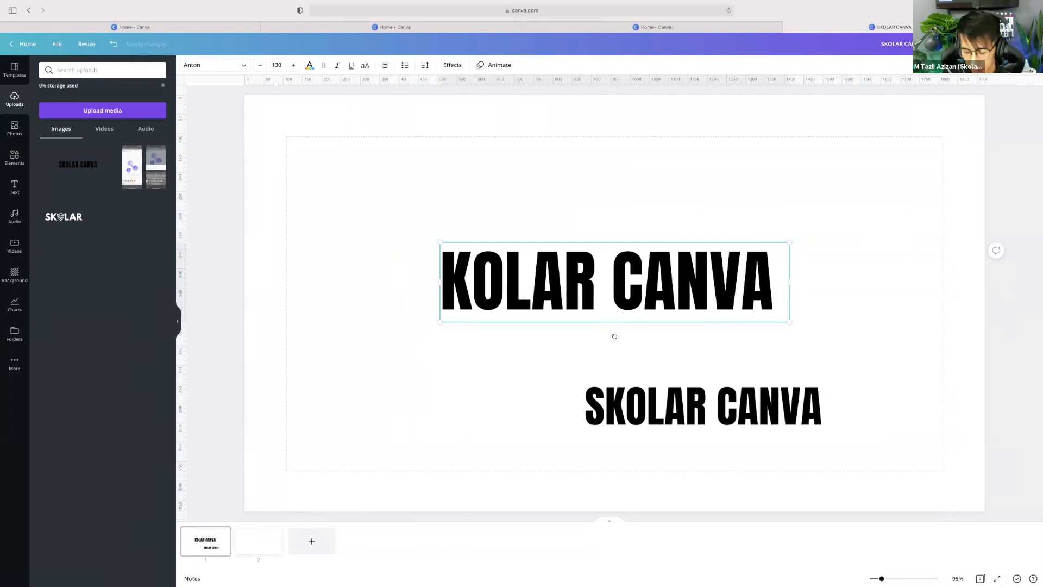
pyautogui.write('S')
# Move the uploaded image back so its lettering overlaps the SKOLAR CANVA title
pyautogui.click(612, 334)
pyautogui.scroll(-1, 612, 331)
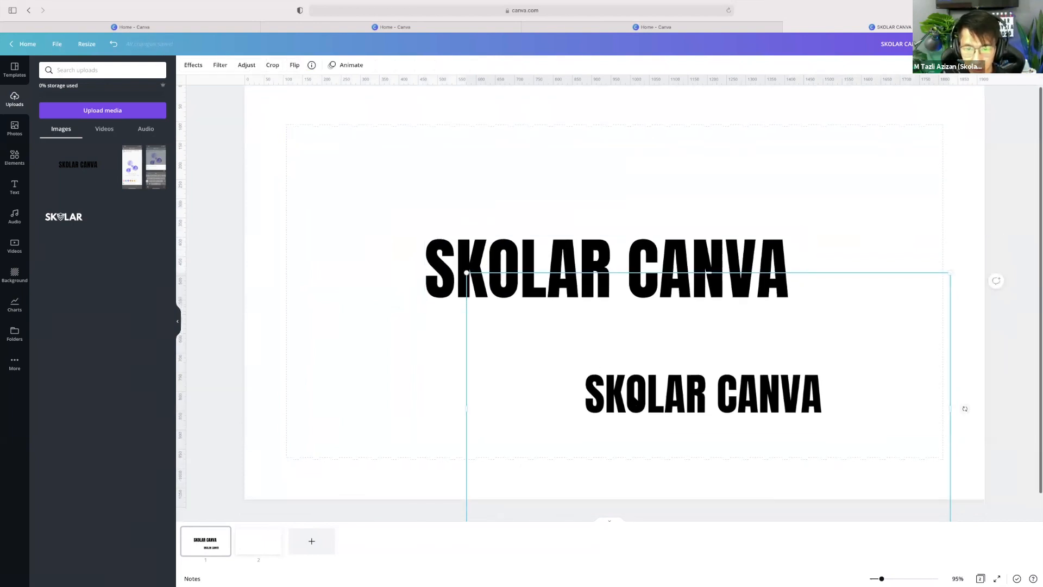
pyautogui.moveTo(545, 374); pyautogui.dragTo(402, 306)
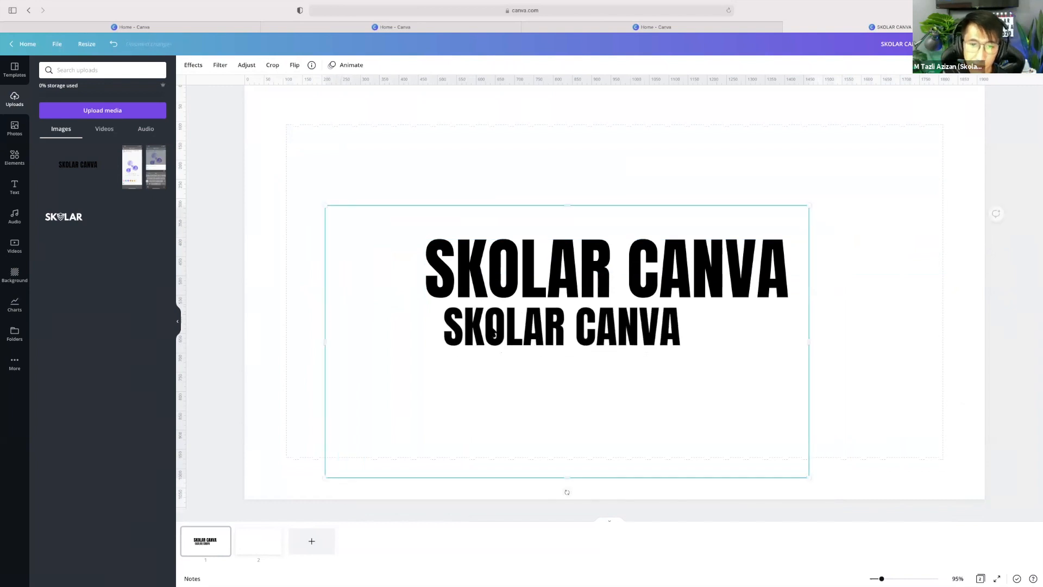
pyautogui.moveTo(483, 313); pyautogui.dragTo(485, 259)
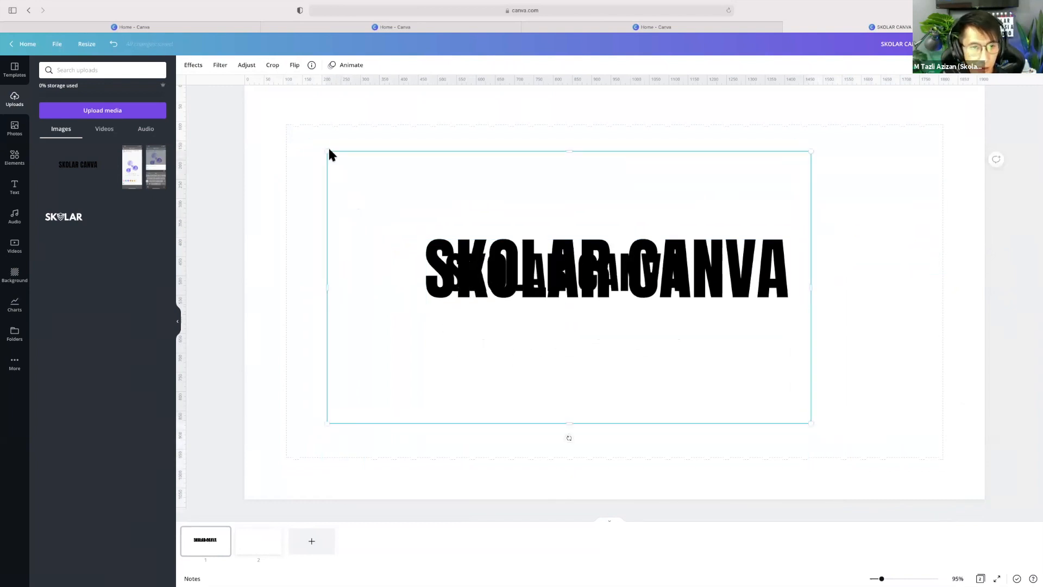
# Enlarge the uploaded image to fill the whole page at 1,920 × 1,080, with its lettering exactly over the title
pyautogui.moveTo(327, 152); pyautogui.dragTo(243, 98)
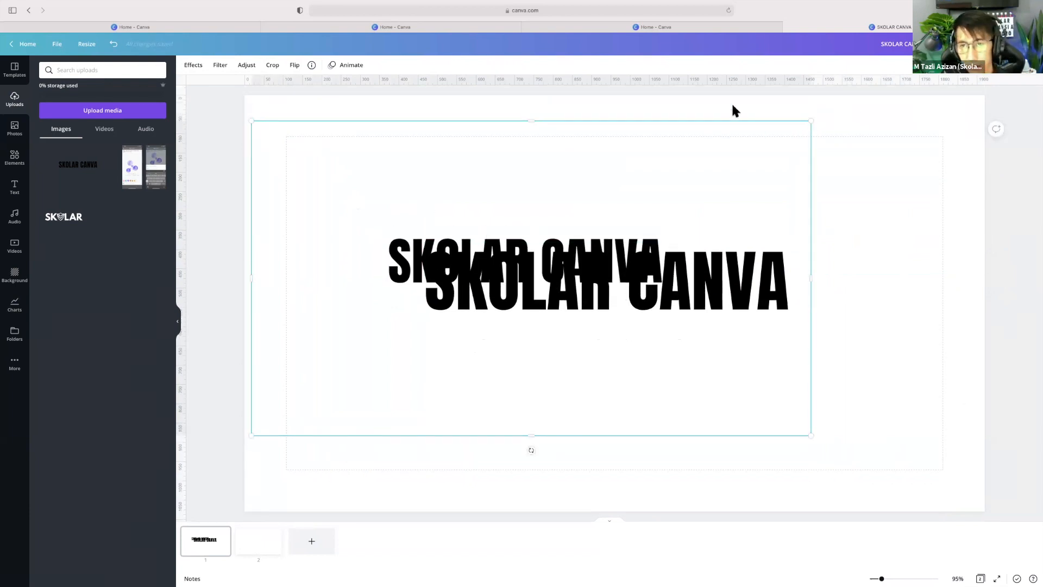
pyautogui.moveTo(810, 121); pyautogui.dragTo(911, 146)
pyautogui.moveTo(803, 152); pyautogui.dragTo(821, 201)
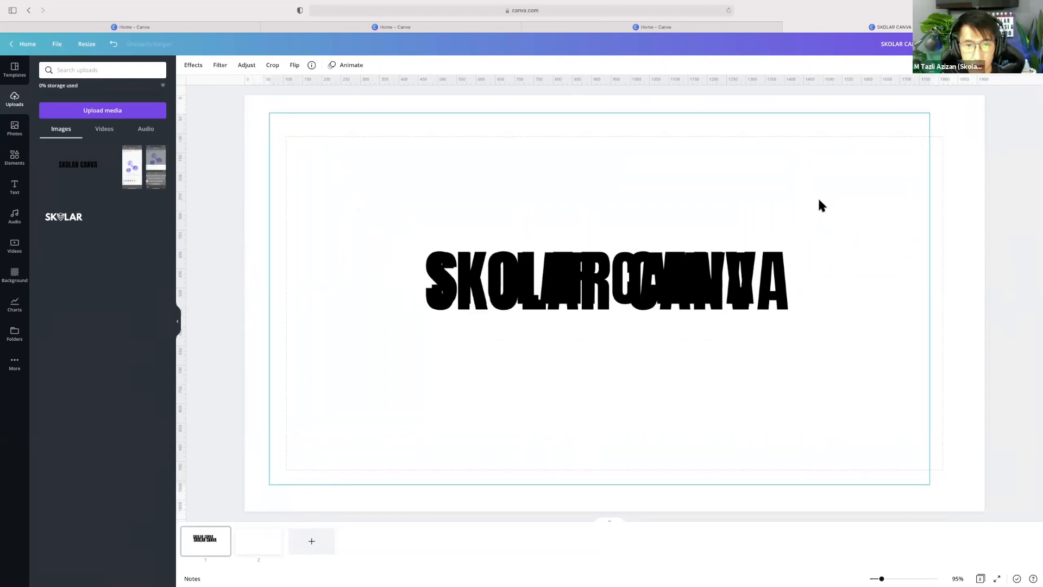
pyautogui.moveTo(929, 111); pyautogui.dragTo(977, 99)
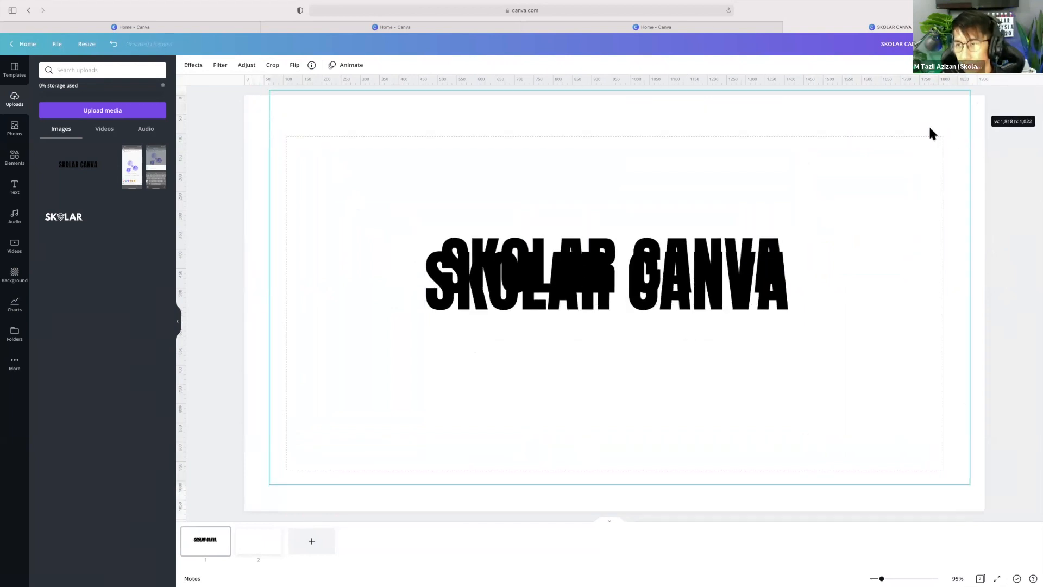
pyautogui.moveTo(935, 133); pyautogui.dragTo(950, 137)
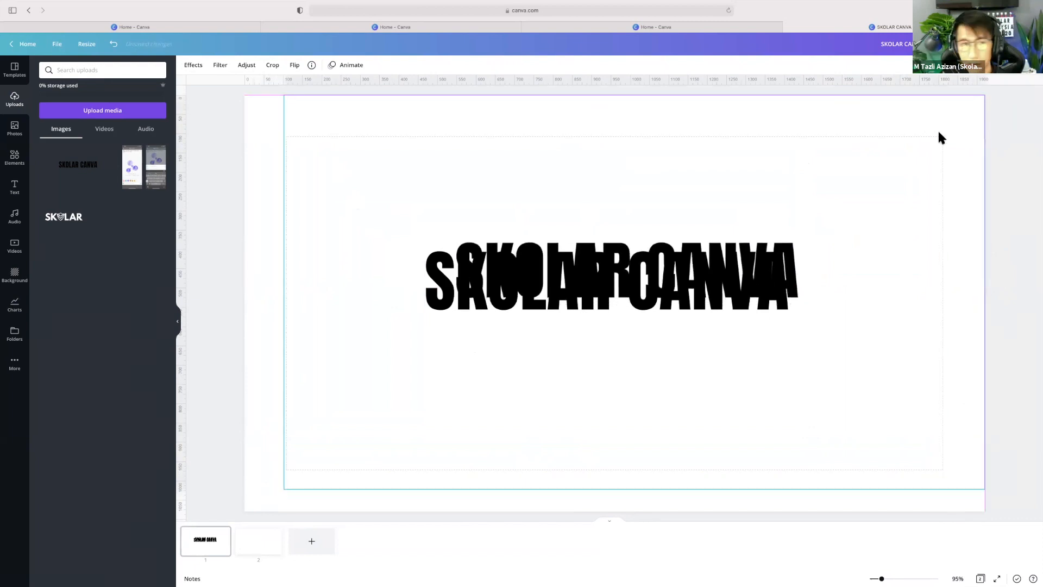
pyautogui.moveTo(282, 487); pyautogui.dragTo(246, 502)
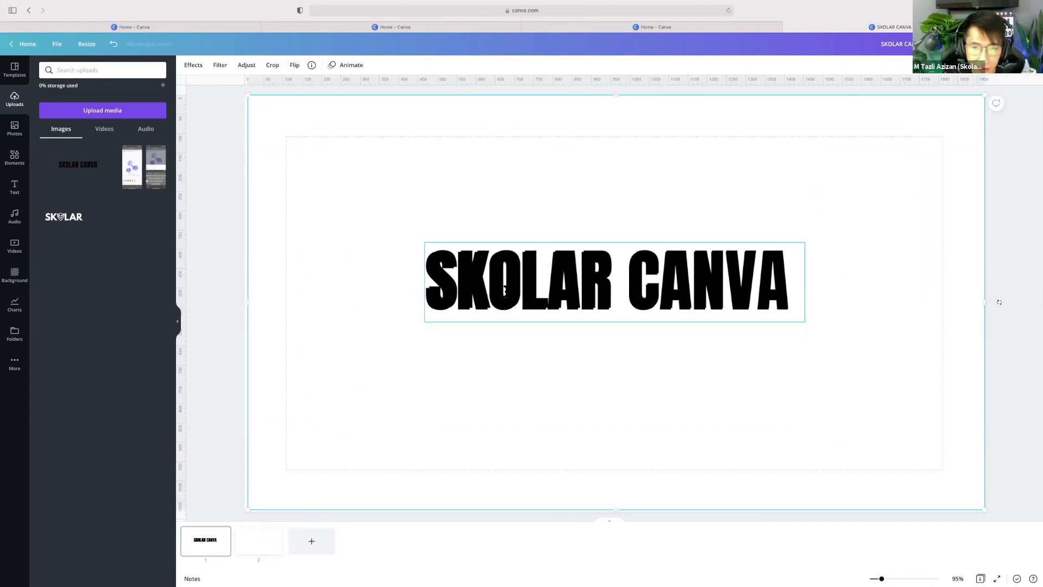
pyautogui.click(429, 261)
pyautogui.click(374, 244)
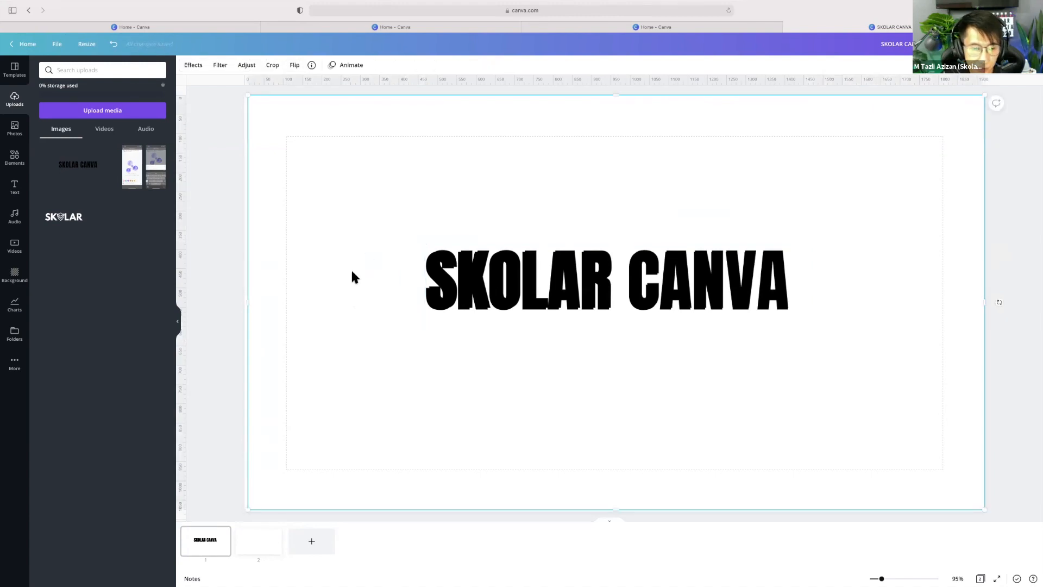
pyautogui.moveTo(243, 505); pyautogui.dragTo(263, 500)
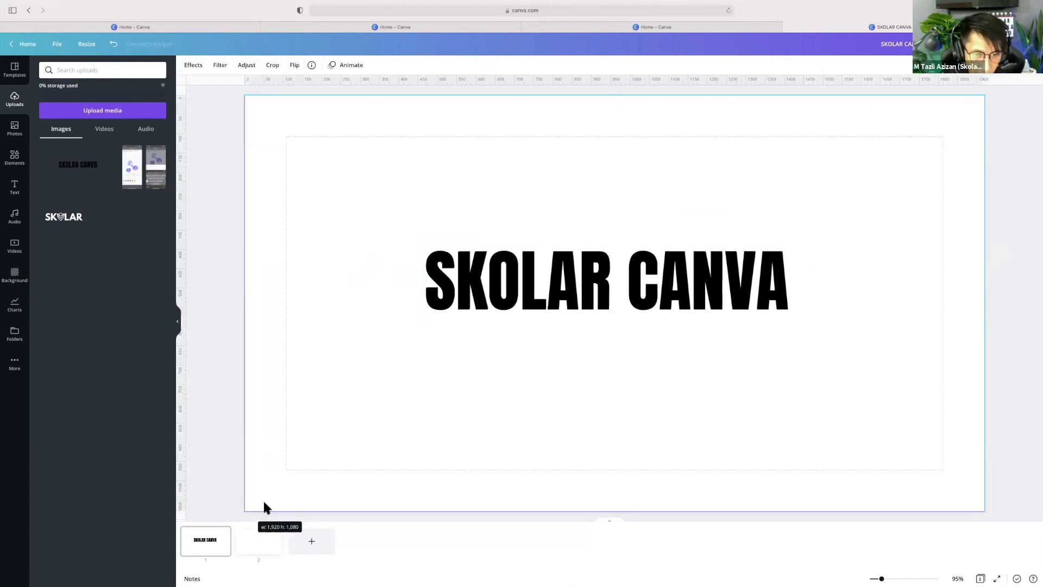
# Move the SKOLAR CANVA text title above the image's lettering and flip the full-page image vertically
pyautogui.moveTo(520, 286); pyautogui.dragTo(519, 198)
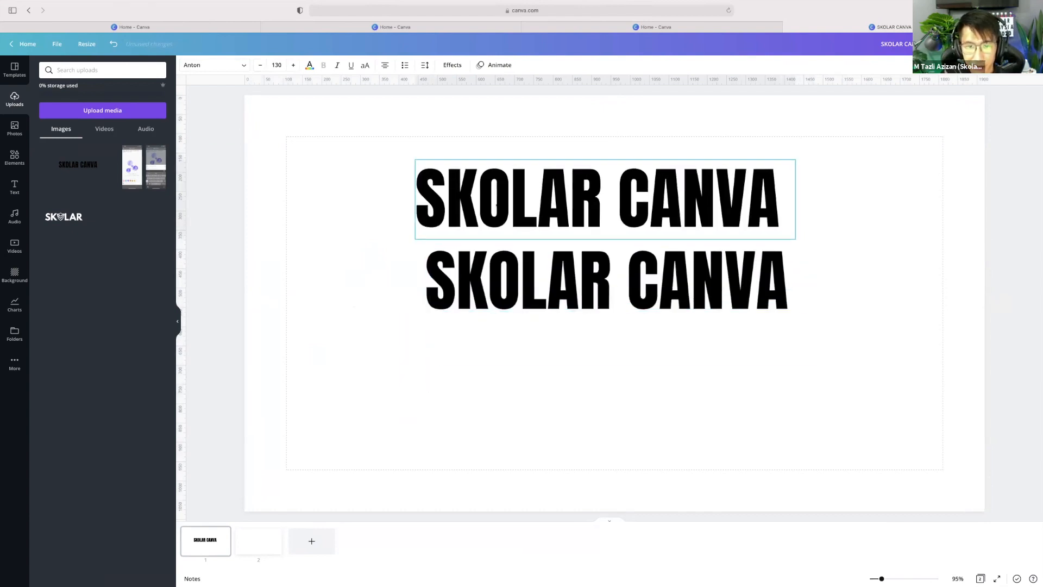
pyautogui.click(519, 287)
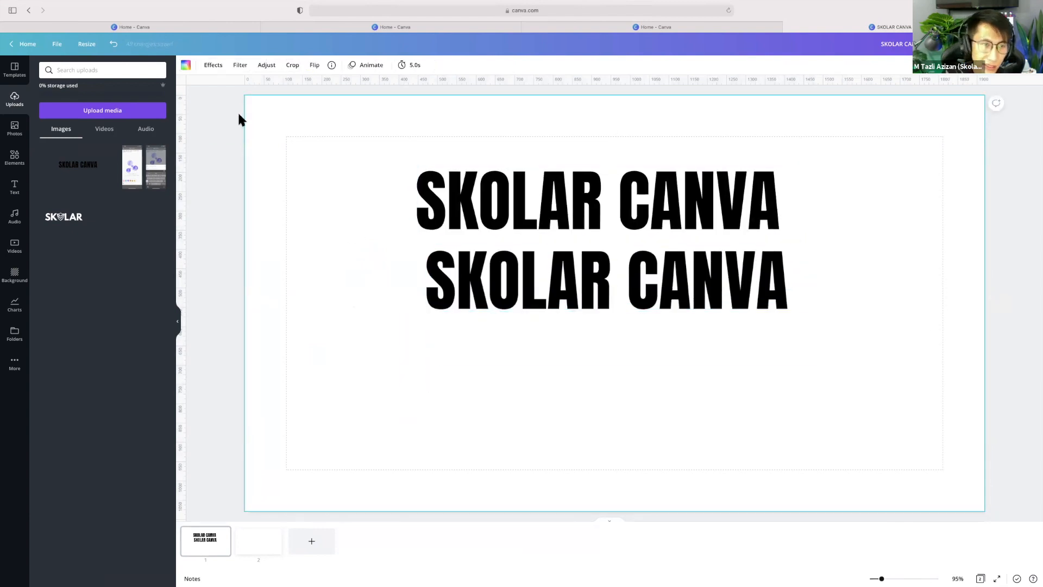
pyautogui.click(314, 66)
pyautogui.click(342, 89)
pyautogui.click(342, 92)
pyautogui.click(341, 104)
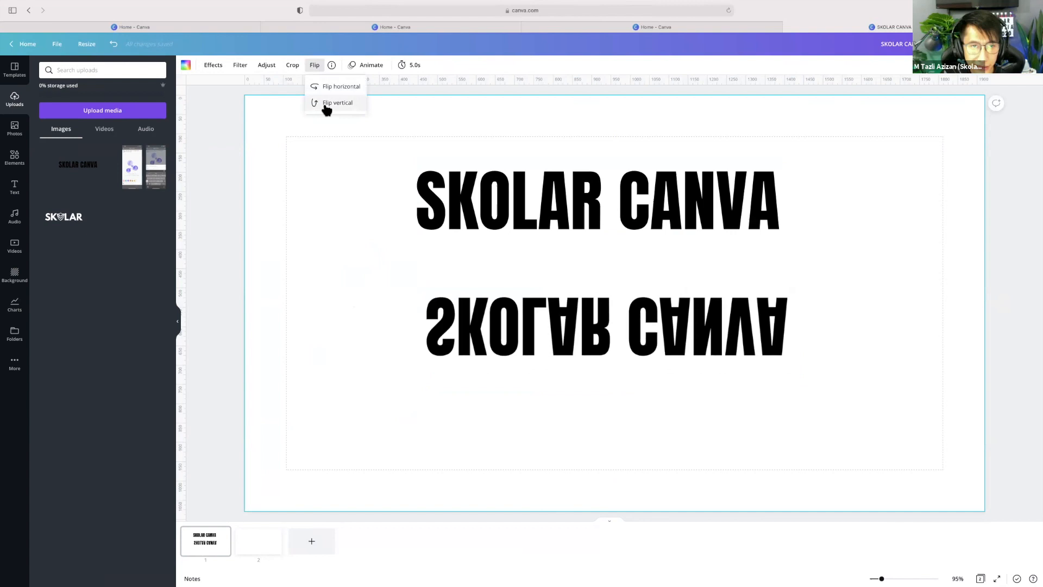
# Move the text title down against its mirrored copy and detach the flipped image from the background
pyautogui.moveTo(526, 201); pyautogui.dragTo(538, 272)
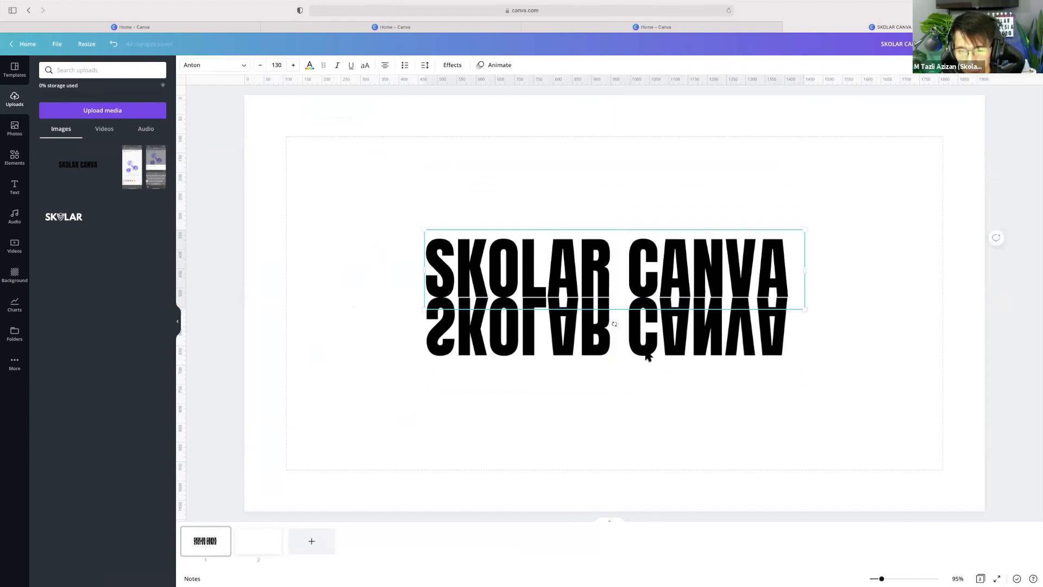
pyautogui.doubleClick(559, 355)
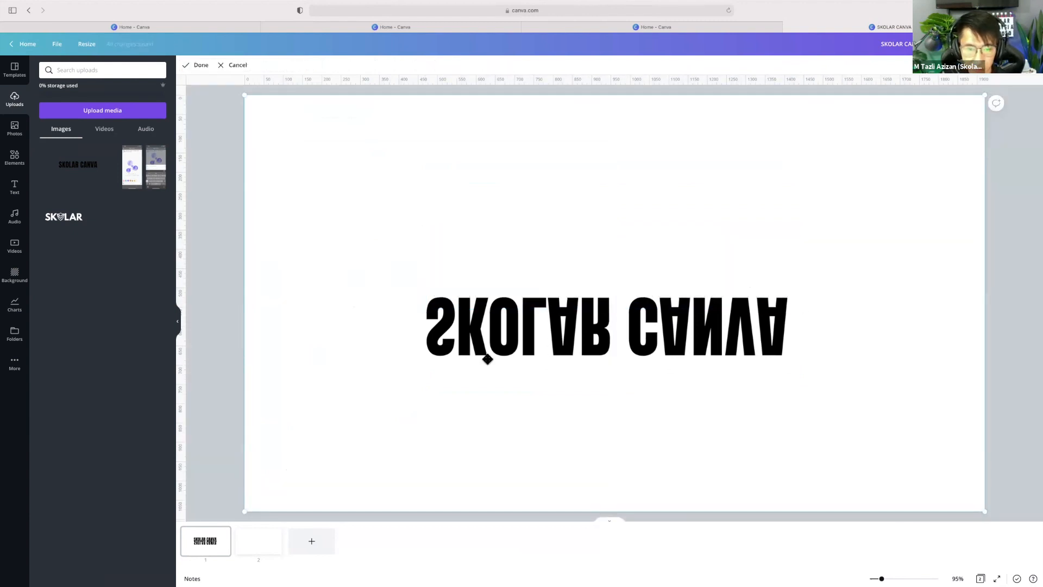
pyautogui.rightClick(563, 335)
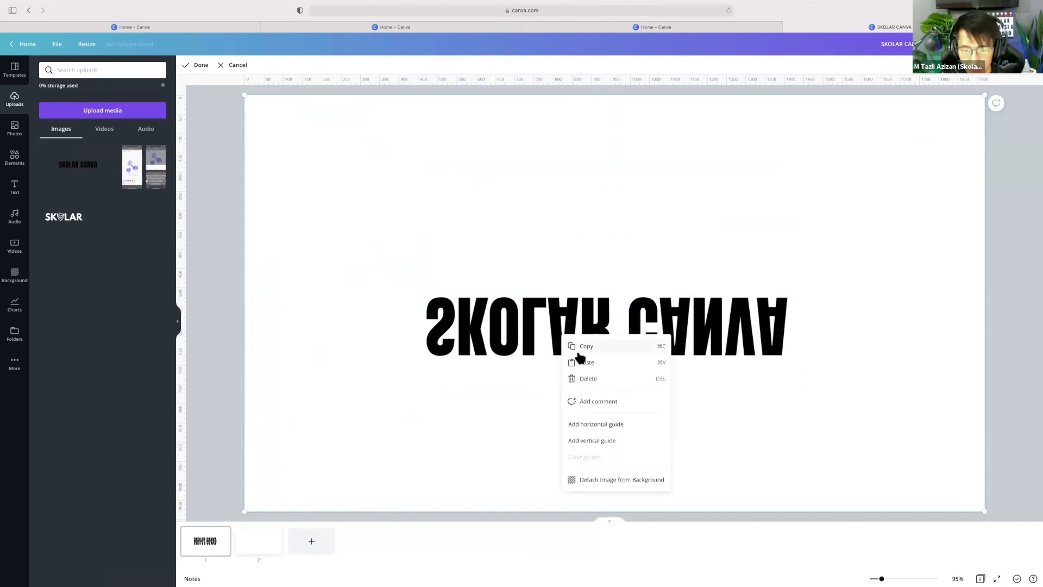
pyautogui.click(623, 481)
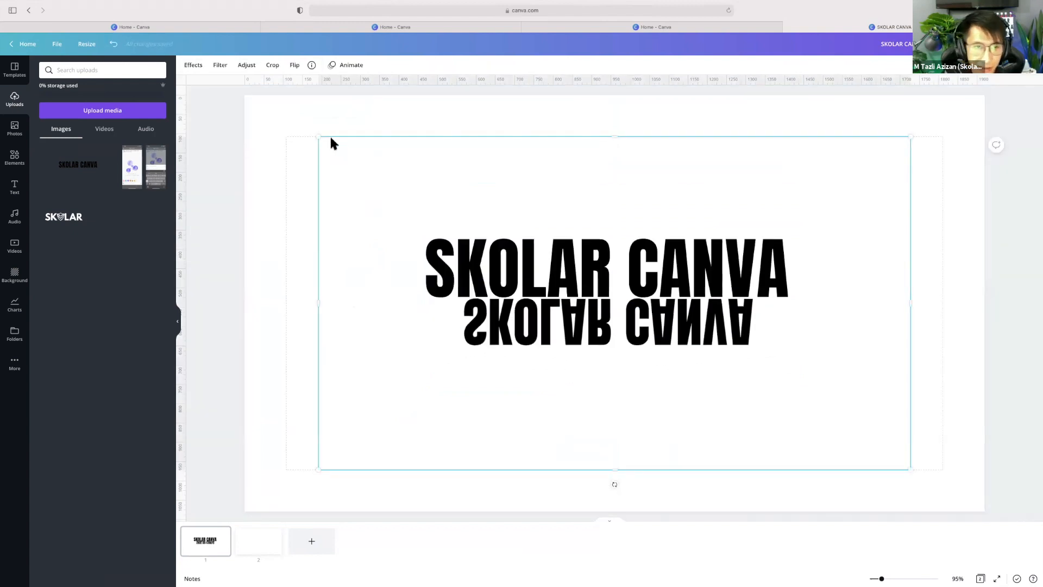
# Enlarge the flipped image to fill the whole page so its mirrored lettering matches the width of the SKOLAR CANVA title
pyautogui.moveTo(316, 134); pyautogui.dragTo(270, 109)
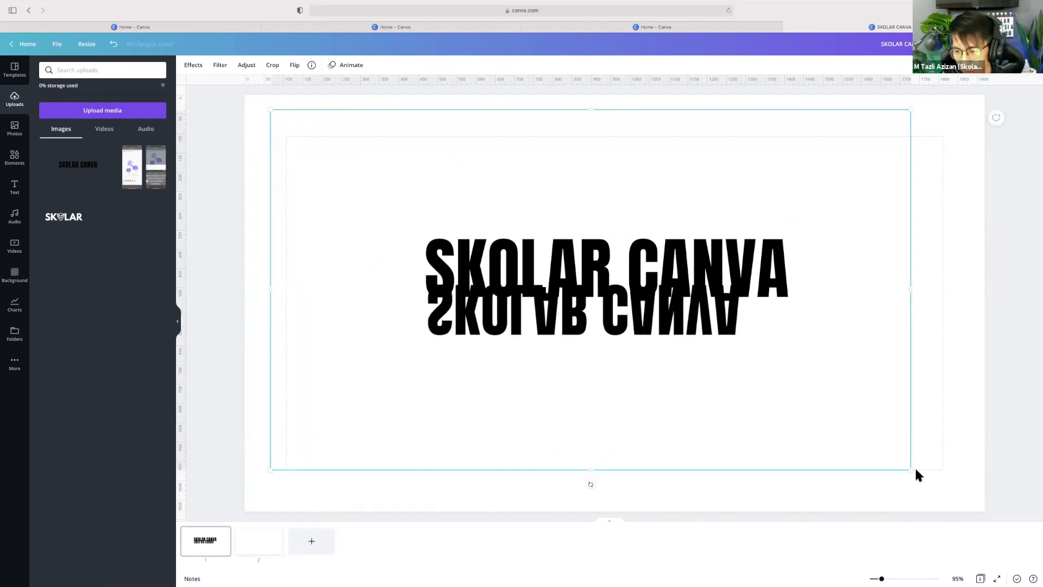
pyautogui.moveTo(926, 477); pyautogui.dragTo(982, 502)
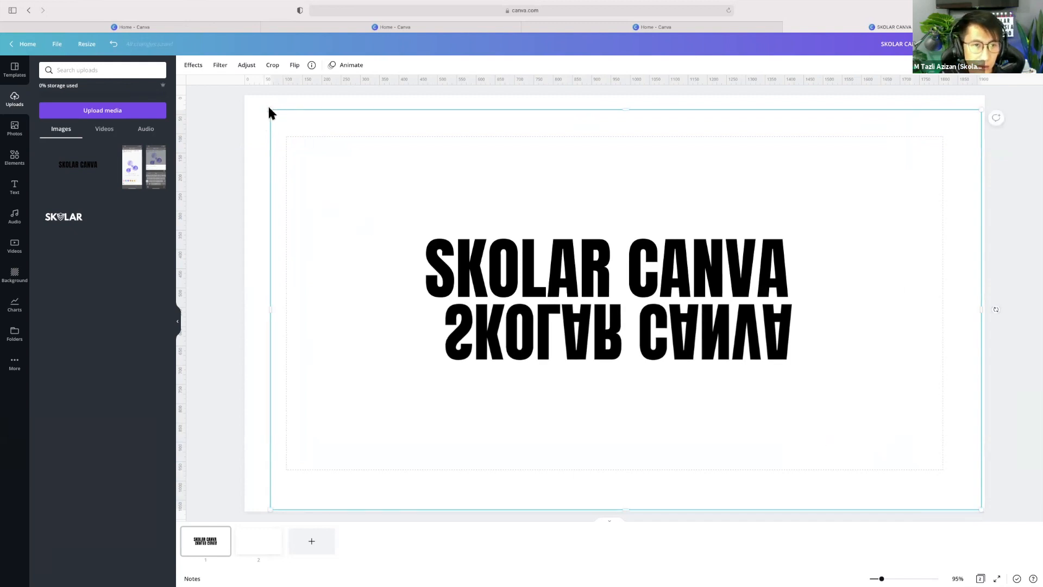
pyautogui.moveTo(256, 103); pyautogui.dragTo(241, 98)
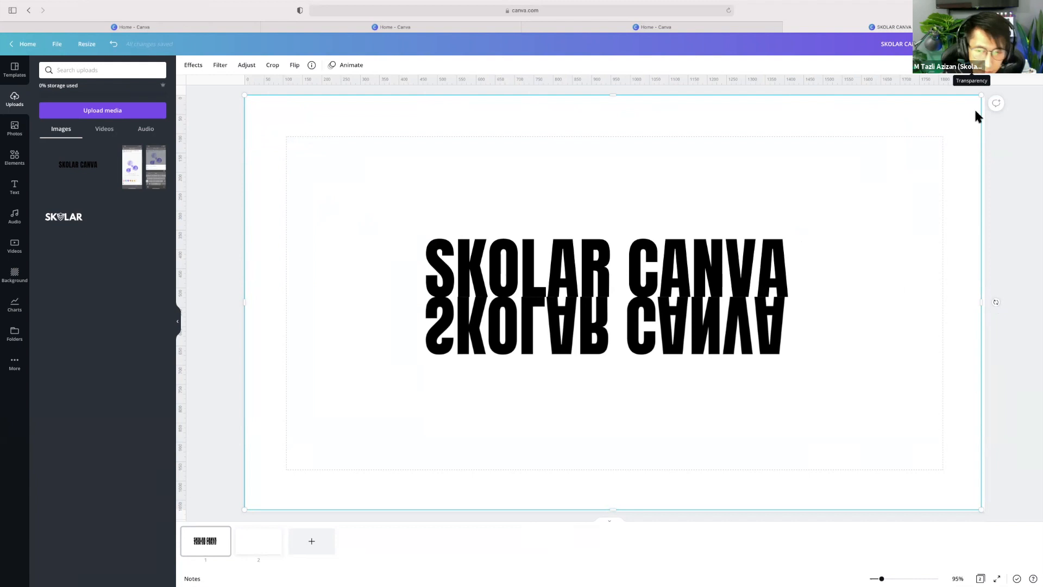
pyautogui.moveTo(906, 303); pyautogui.dragTo(910, 303)
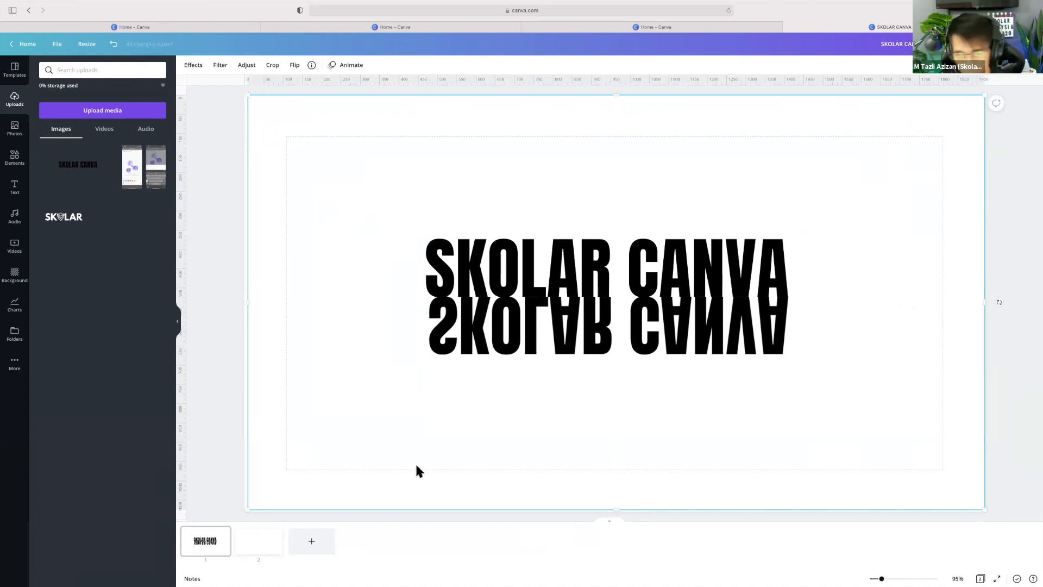
pyautogui.click(242, 508)
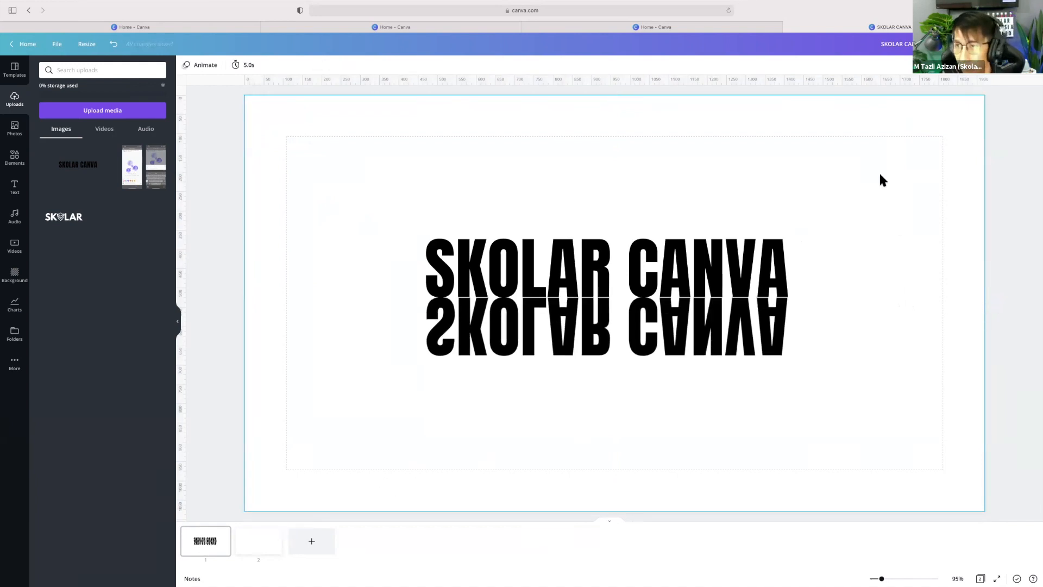
# Set the transparency of the full-page mirrored image to 20
pyautogui.click(904, 261)
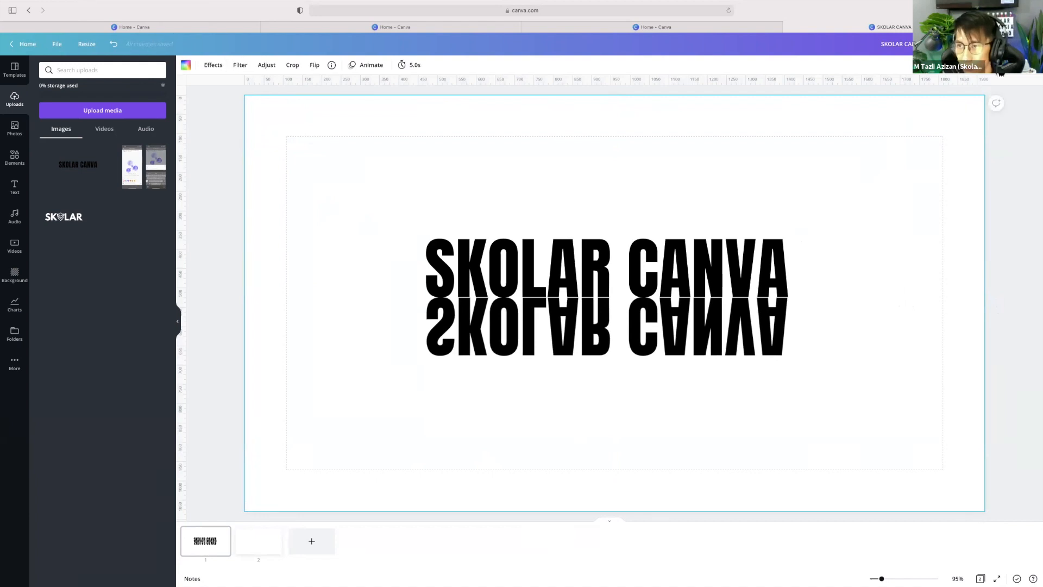
pyautogui.click(1001, 73)
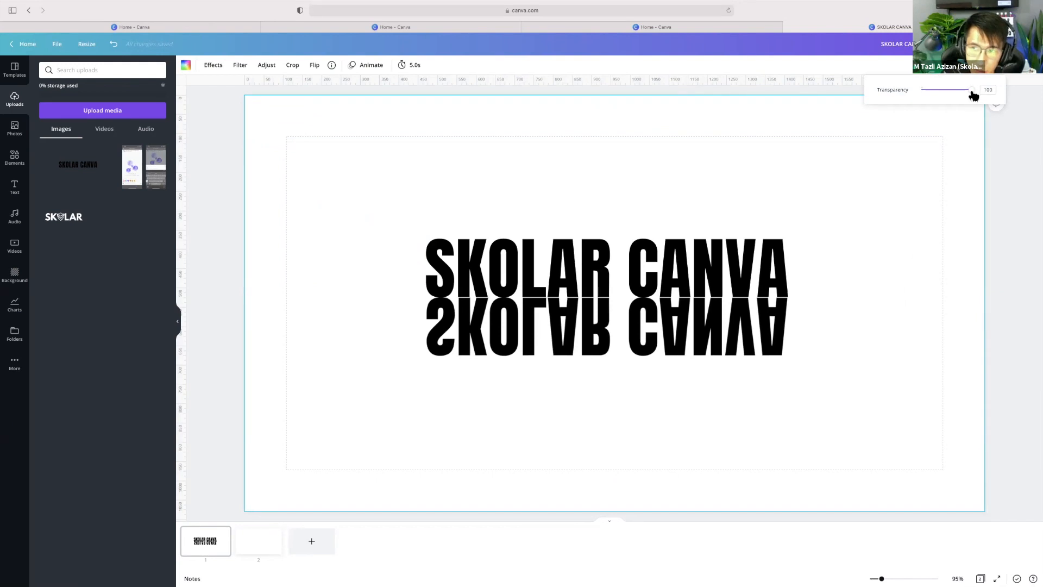
pyautogui.moveTo(972, 95); pyautogui.dragTo(933, 95)
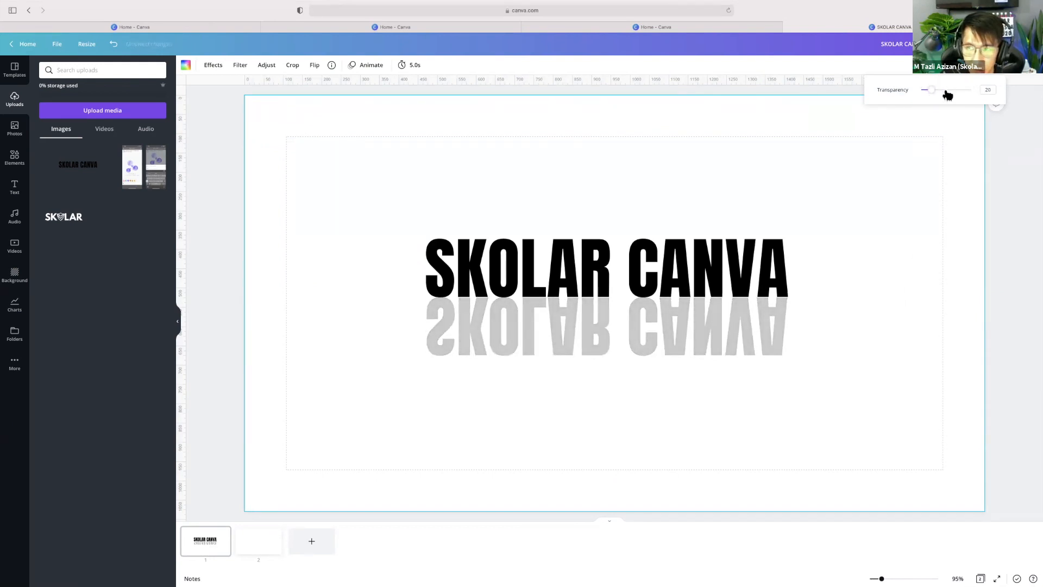
pyautogui.click(947, 92)
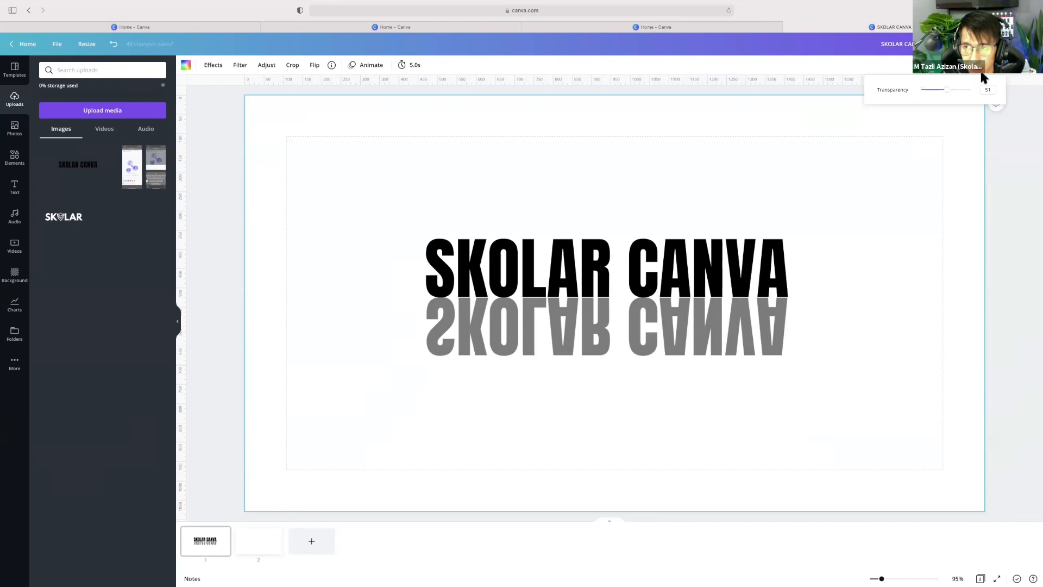
pyautogui.moveTo(945, 92); pyautogui.dragTo(932, 91)
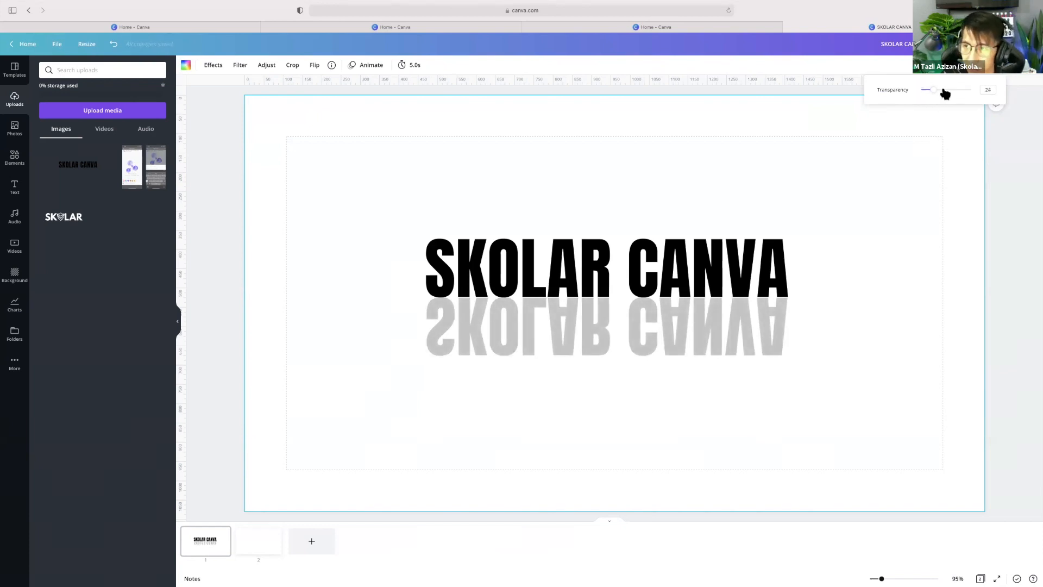
pyautogui.doubleClick(990, 91)
pyautogui.write('20')
pyautogui.press('Return')
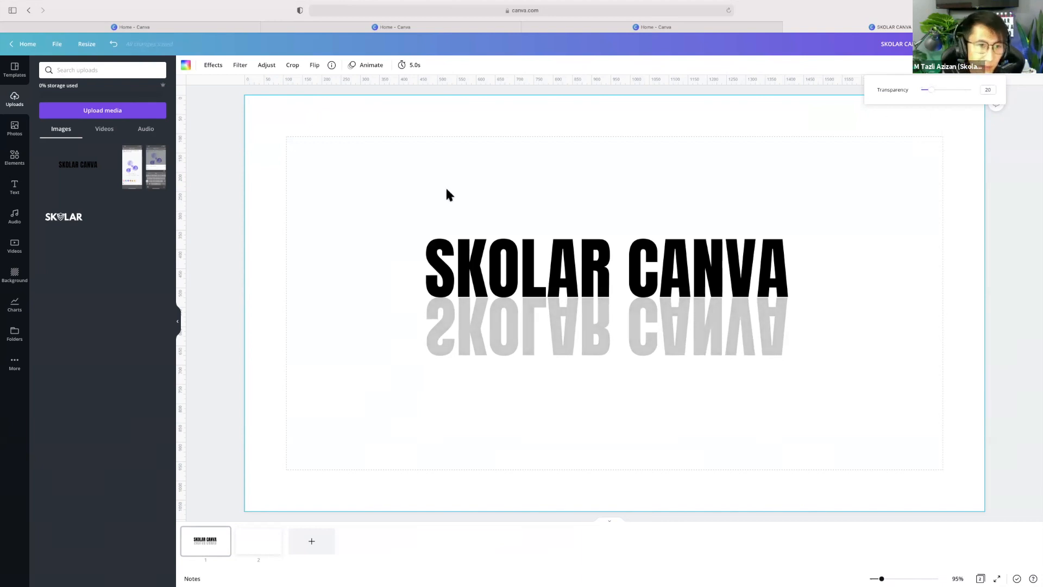
pyautogui.click(273, 126)
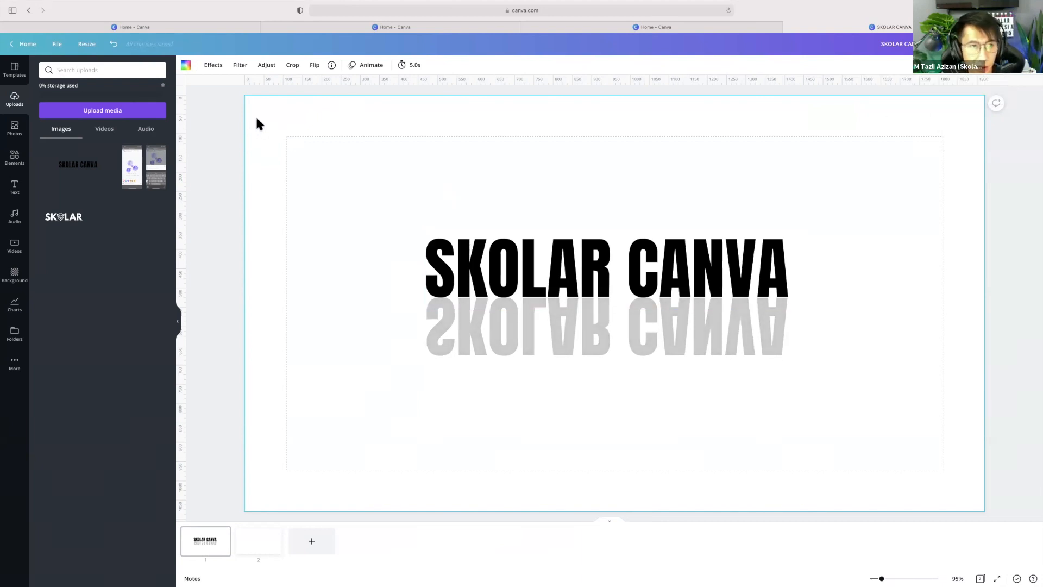
# Search the photos for "LAKE" and add the wide misty lake photo with the pine treeline to the page
pyautogui.click(15, 131)
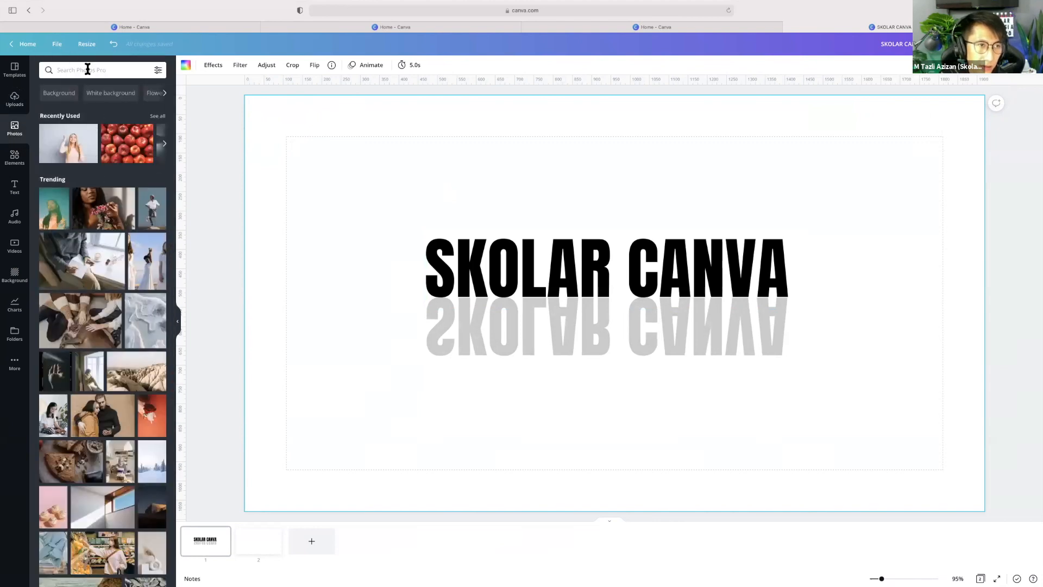
pyautogui.click(88, 70)
pyautogui.write('LAKE')
pyautogui.press('Return')
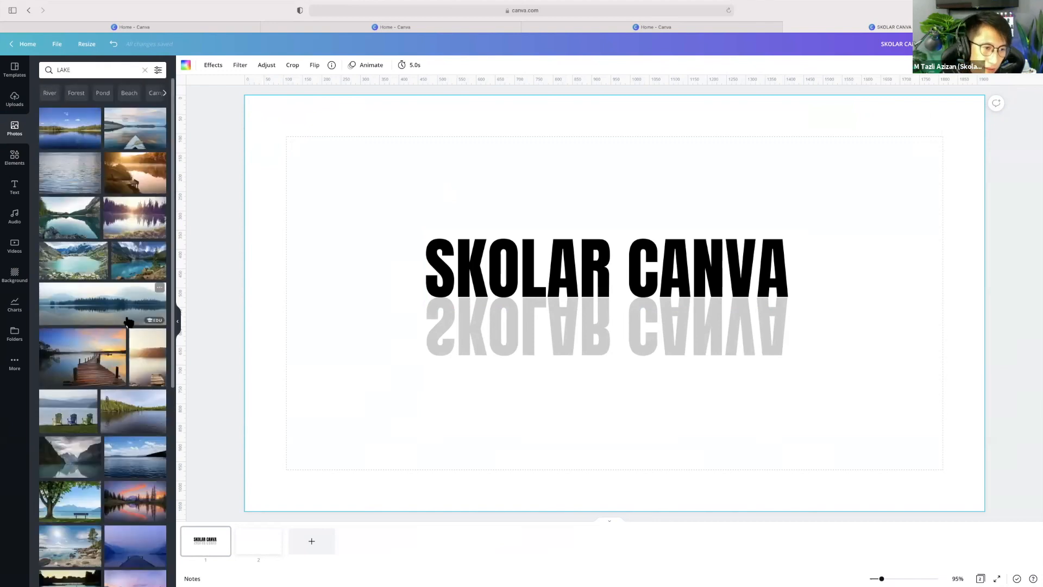
pyautogui.click(90, 308)
pyautogui.rightClick(364, 303)
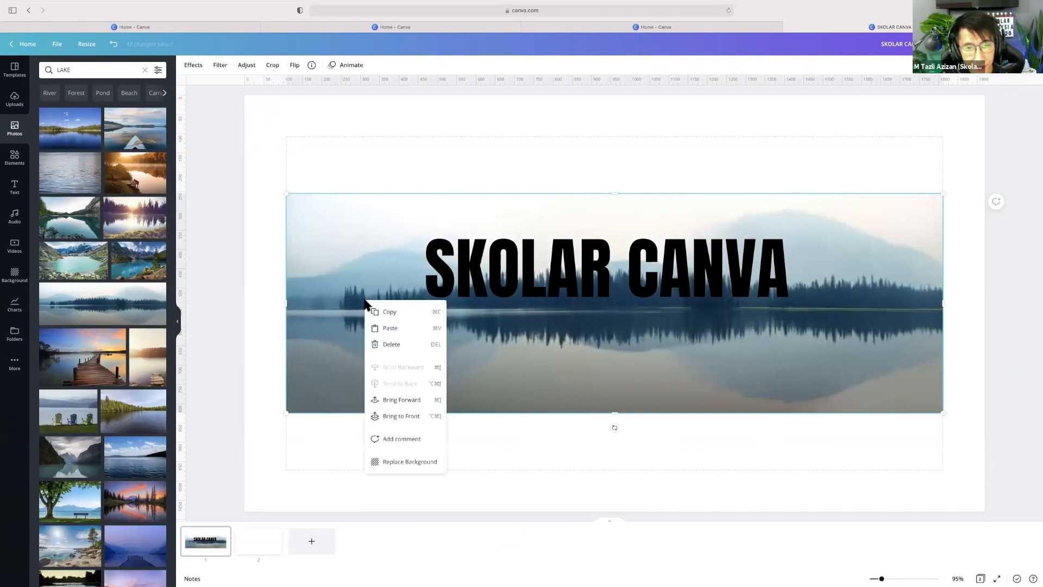
pyautogui.click(409, 461)
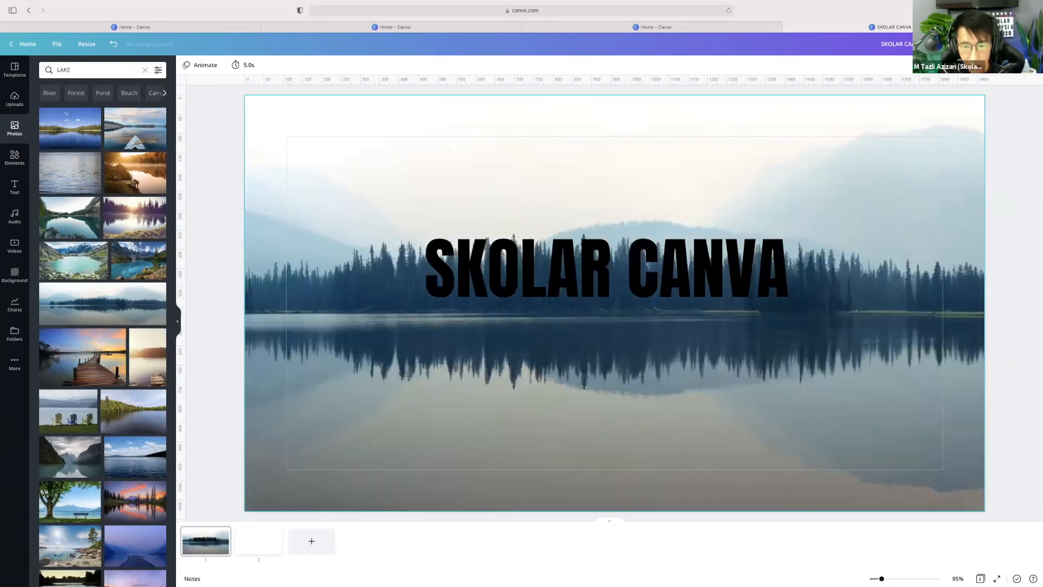
pyautogui.press('super+z')
# Detach the mirrored image from the background and set the lake photo as the page background instead
pyautogui.moveTo(383, 350); pyautogui.dragTo(347, 416)
pyautogui.click(319, 221)
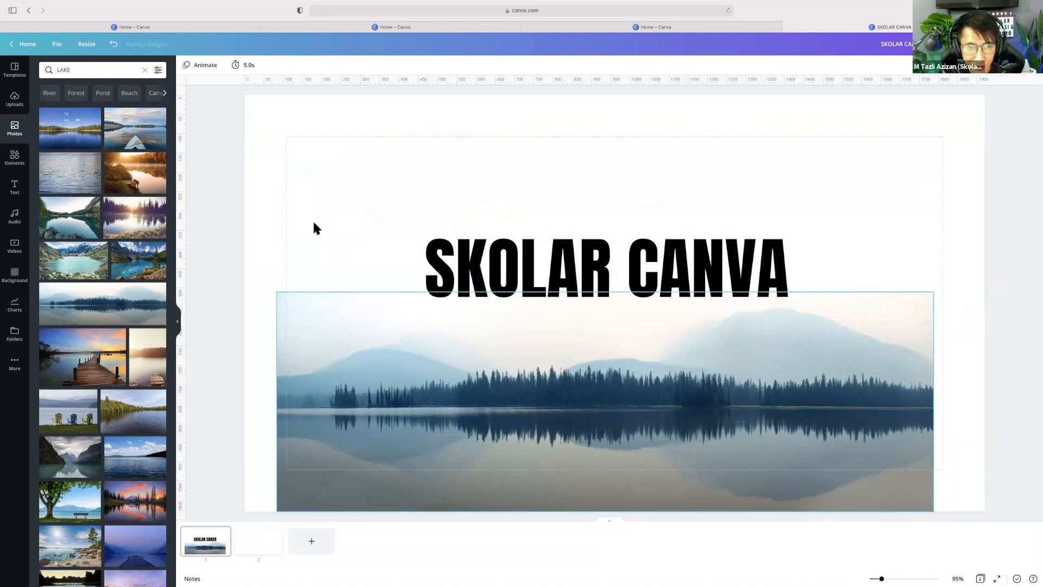
pyautogui.rightClick(315, 224)
pyautogui.click(365, 368)
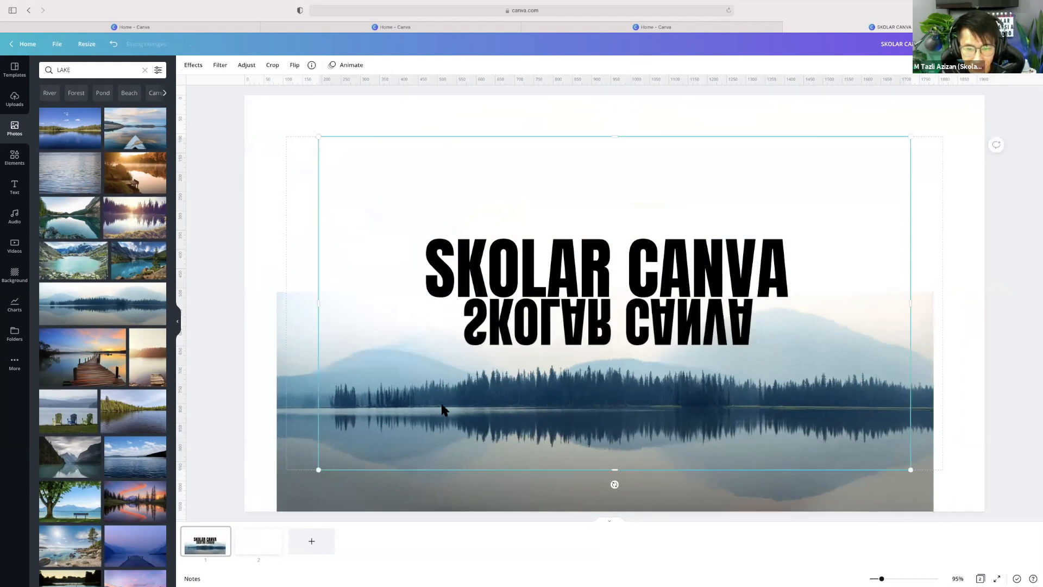
pyautogui.rightClick(292, 361)
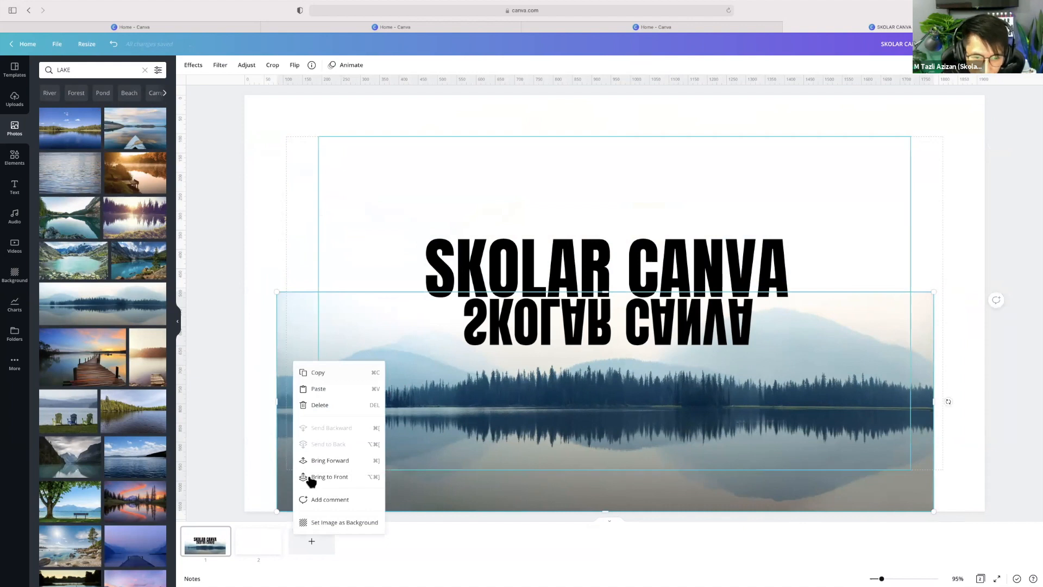
pyautogui.click(340, 522)
# Move the mirrored lettering image down, clear of the SKOLAR CANVA title, and enlarge it
pyautogui.click(614, 313)
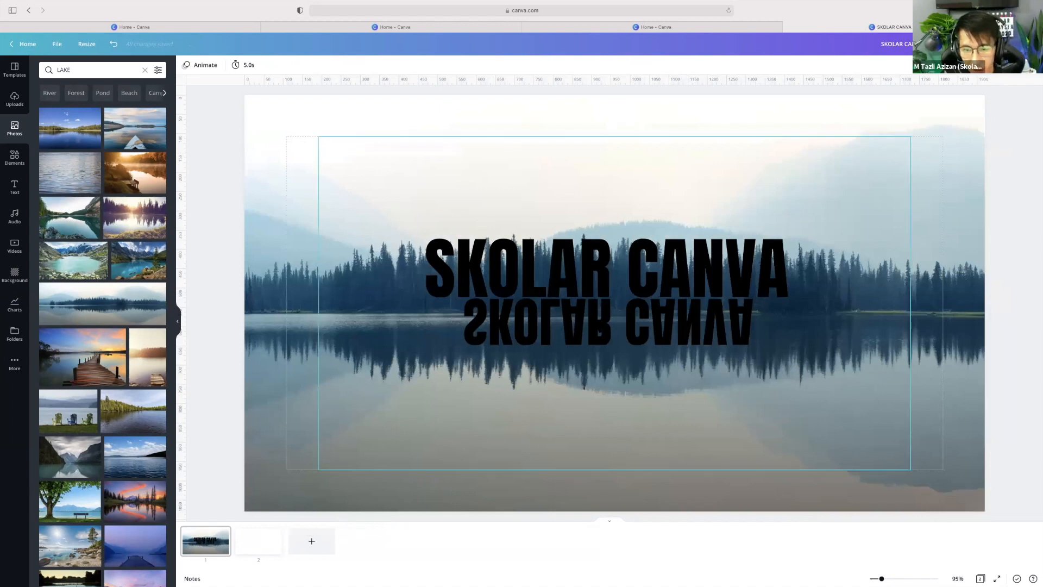
pyautogui.moveTo(613, 336); pyautogui.dragTo(613, 388)
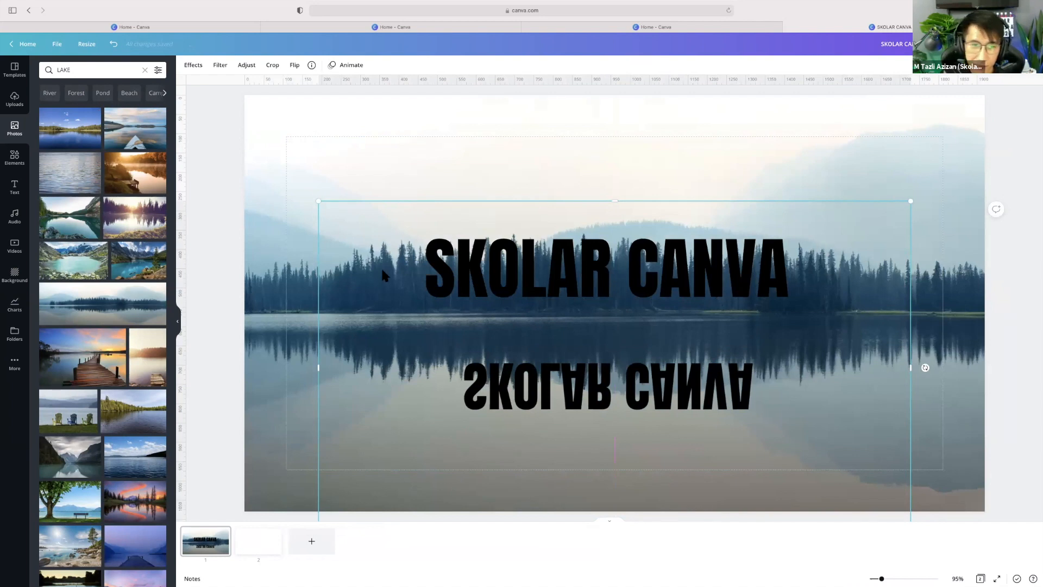
pyautogui.moveTo(305, 193); pyautogui.dragTo(250, 191)
pyautogui.moveTo(590, 367); pyautogui.dragTo(636, 442)
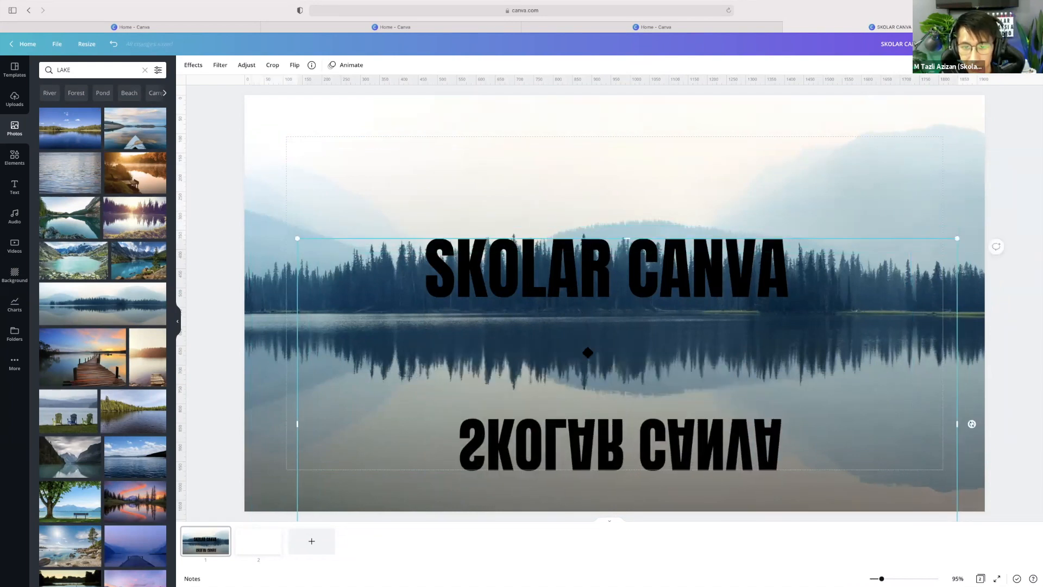
# Send the mirrored image one layer backward and bring the title and its mirrored copy together over the lake water
pyautogui.rightClick(586, 323)
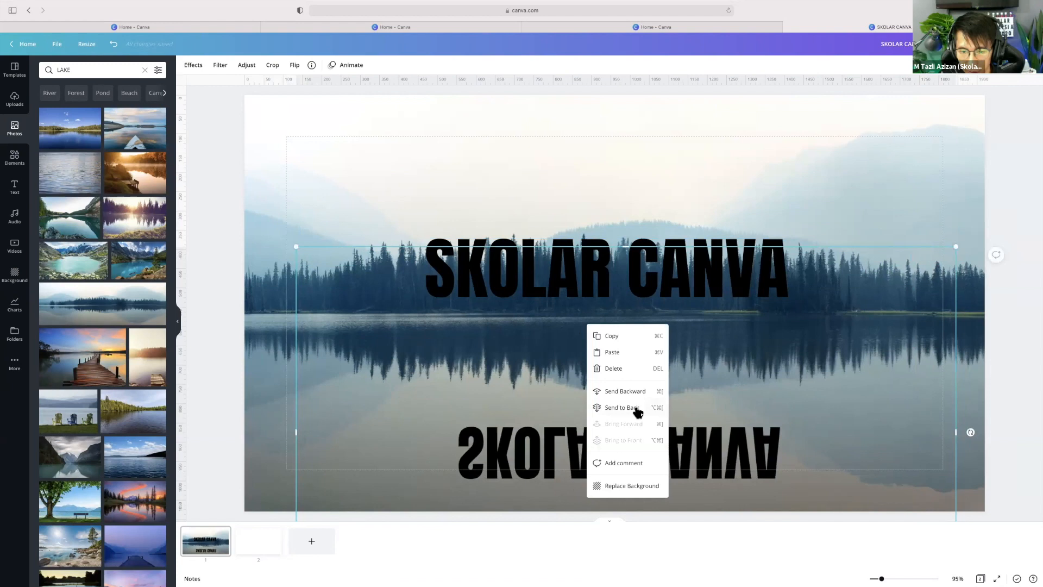
pyautogui.click(624, 390)
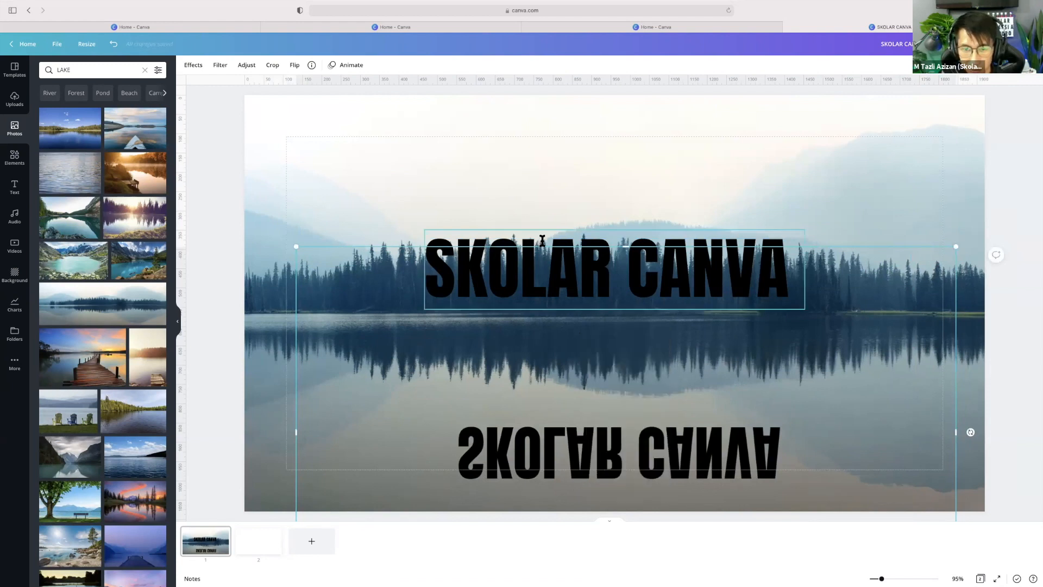
pyautogui.moveTo(540, 246); pyautogui.dragTo(575, 322)
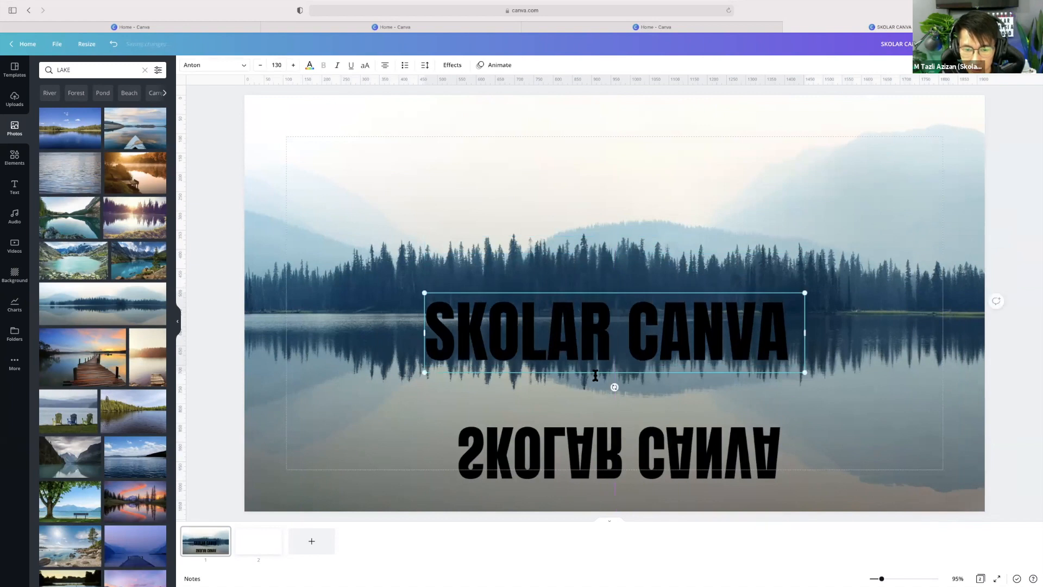
pyautogui.moveTo(634, 421); pyautogui.dragTo(620, 354)
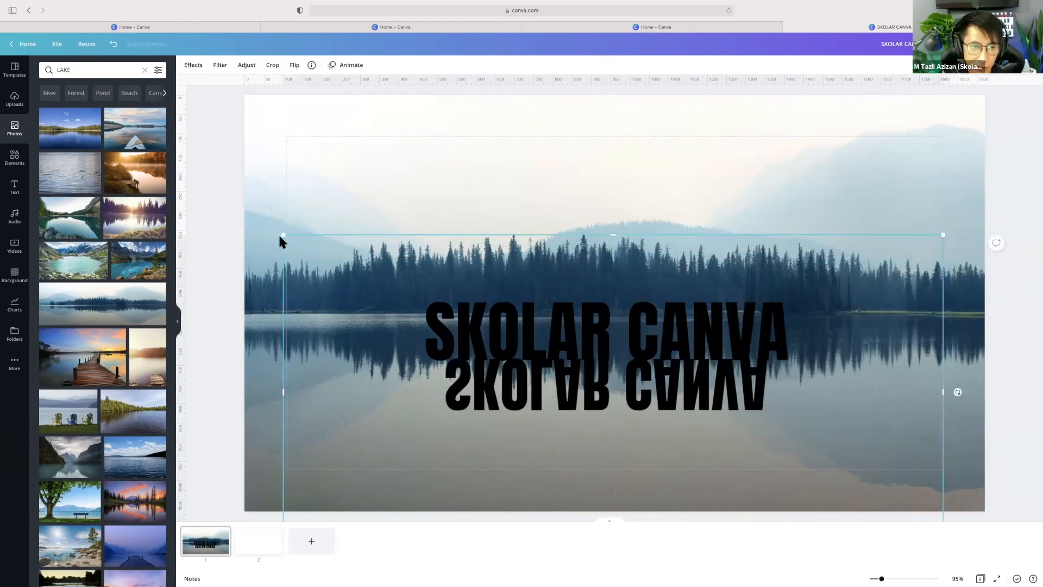
# Enlarge the mirrored image to the full page width and move the title up so its base meets the mirrored lettering
pyautogui.moveTo(283, 234); pyautogui.dragTo(247, 219)
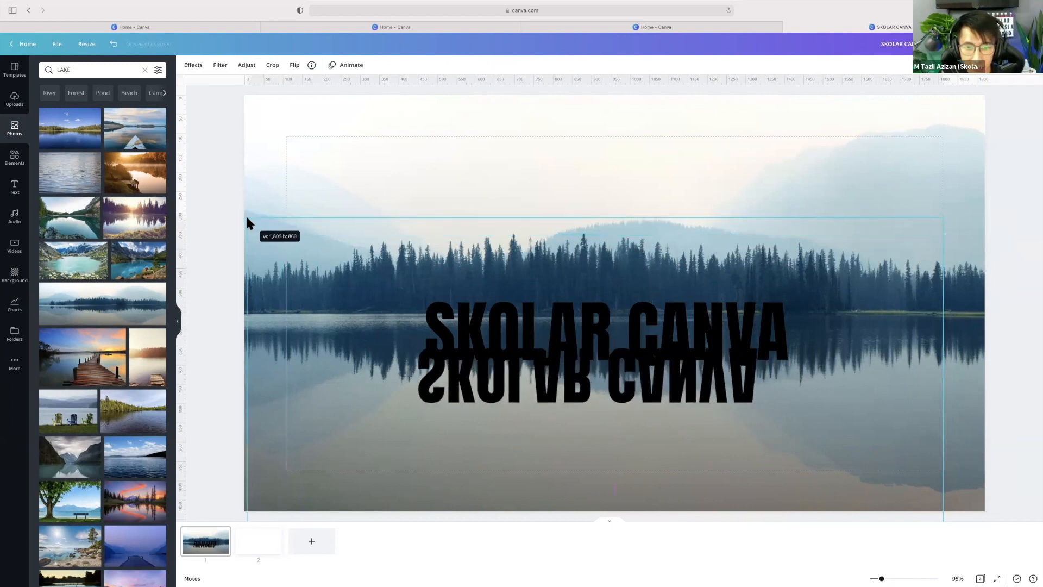
pyautogui.moveTo(942, 215); pyautogui.dragTo(981, 194)
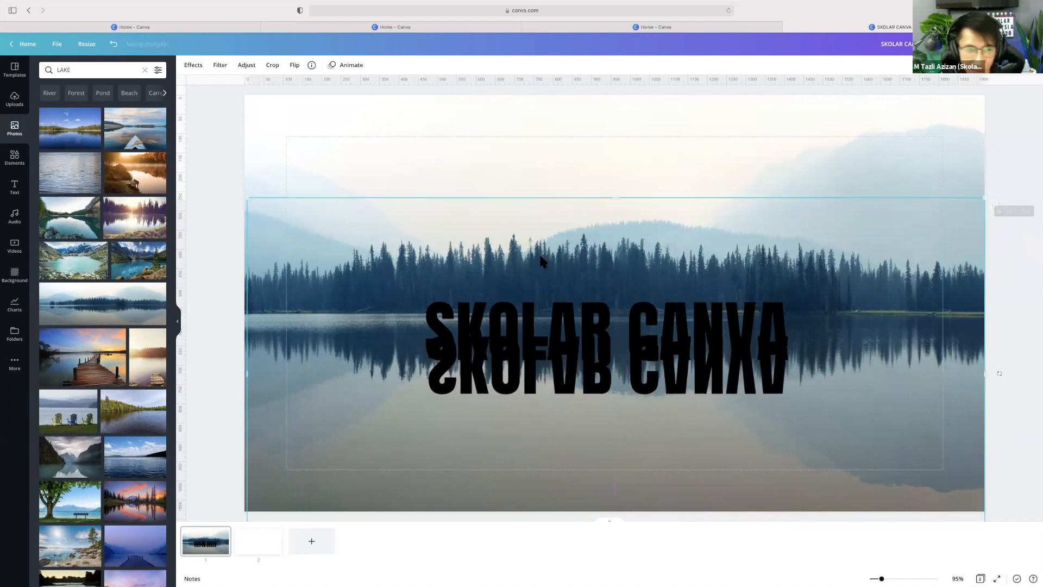
pyautogui.moveTo(247, 198); pyautogui.dragTo(242, 193)
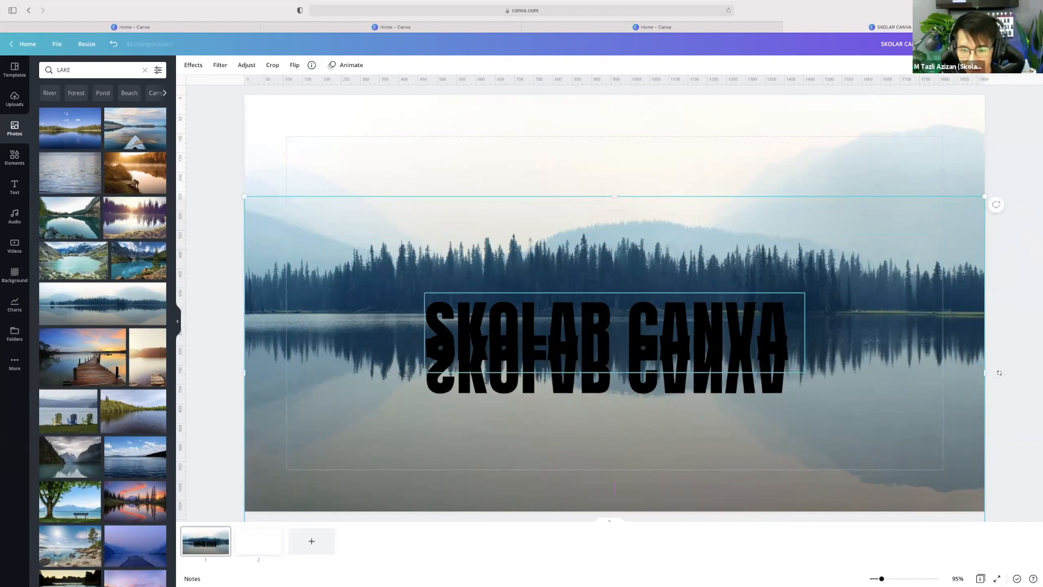
pyautogui.moveTo(614, 333); pyautogui.dragTo(614, 307)
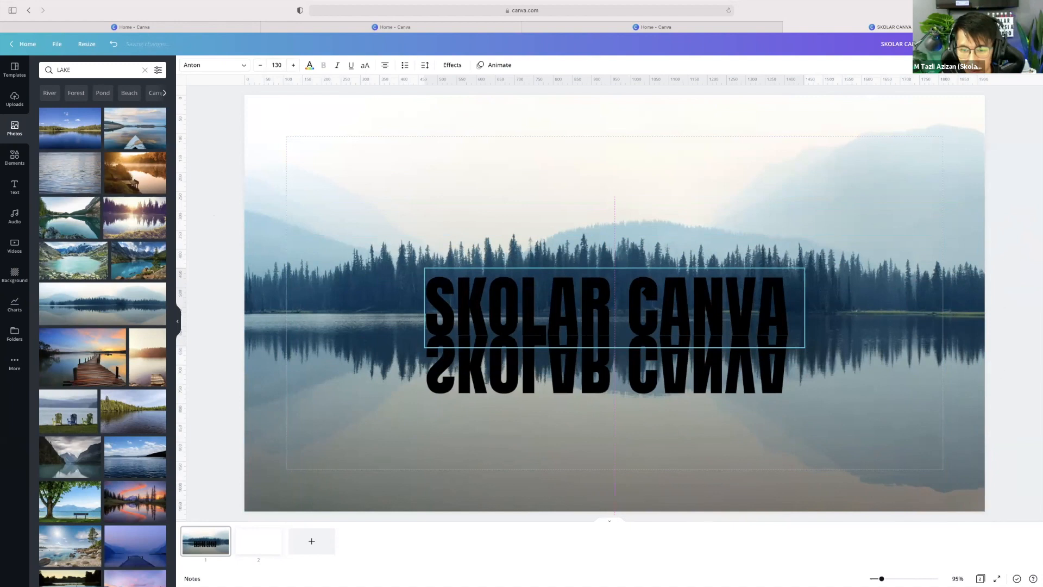
# Set the mirrored image's transparency to 24 and select the SKOLAR CANVA title
pyautogui.click(731, 395)
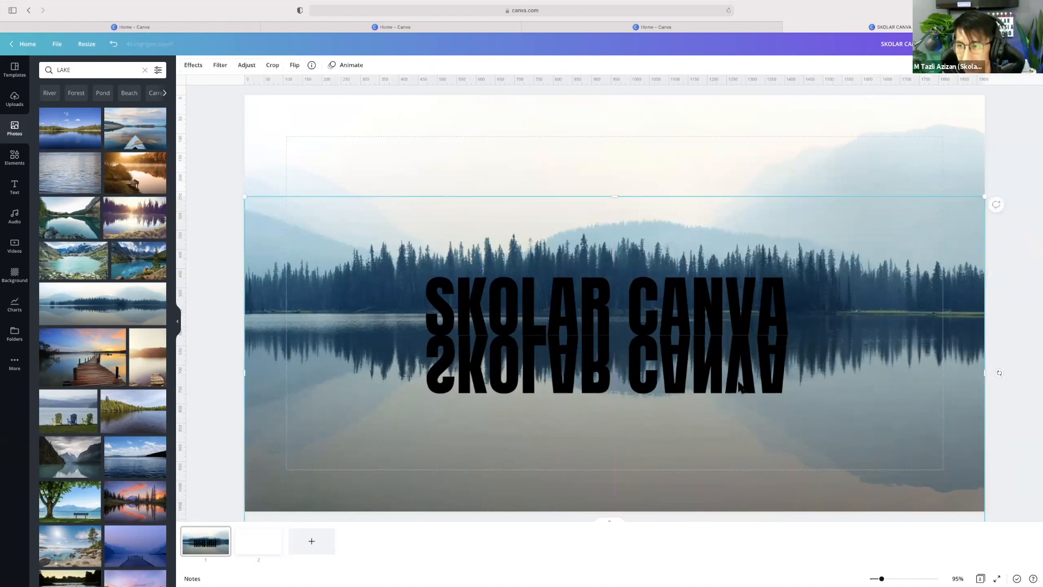
pyautogui.click(971, 75)
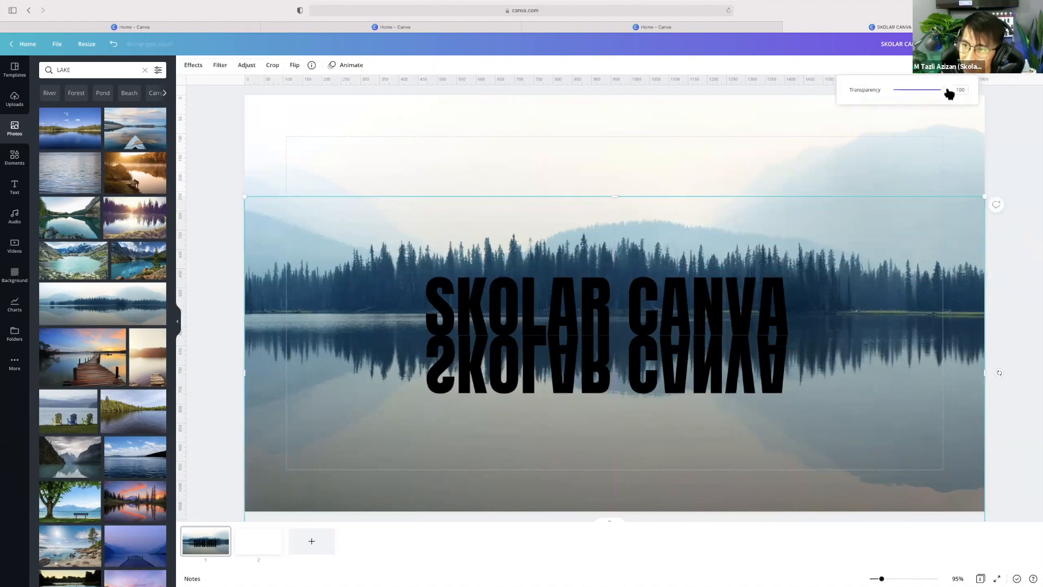
pyautogui.moveTo(940, 95); pyautogui.dragTo(904, 93)
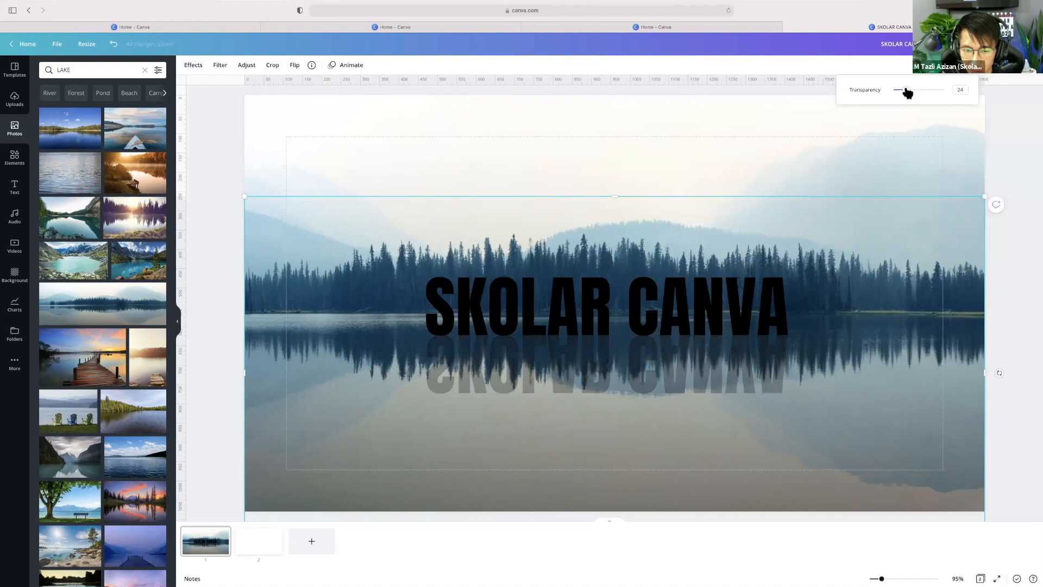
pyautogui.click(382, 466)
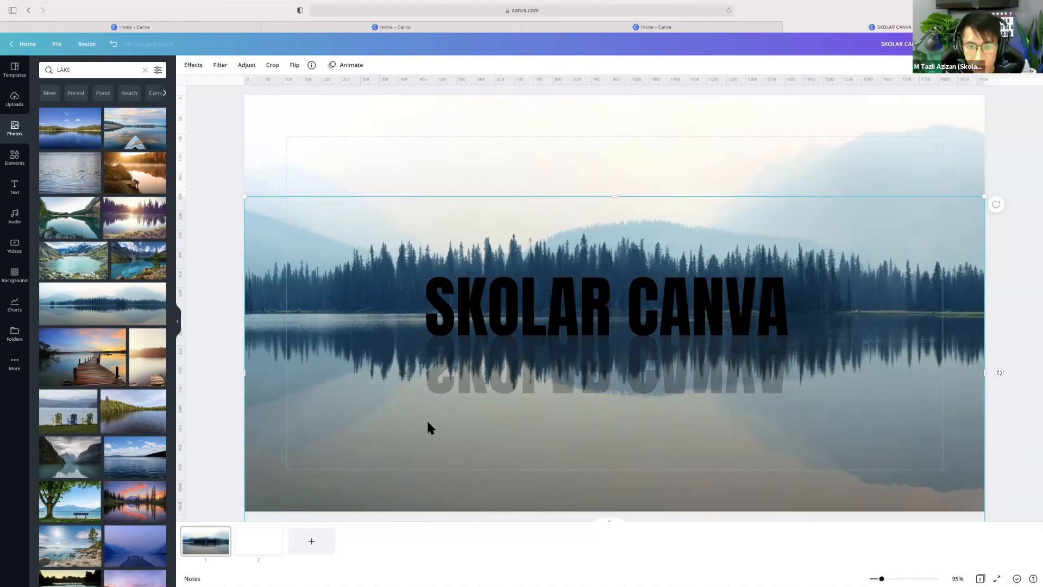
pyautogui.click(520, 301)
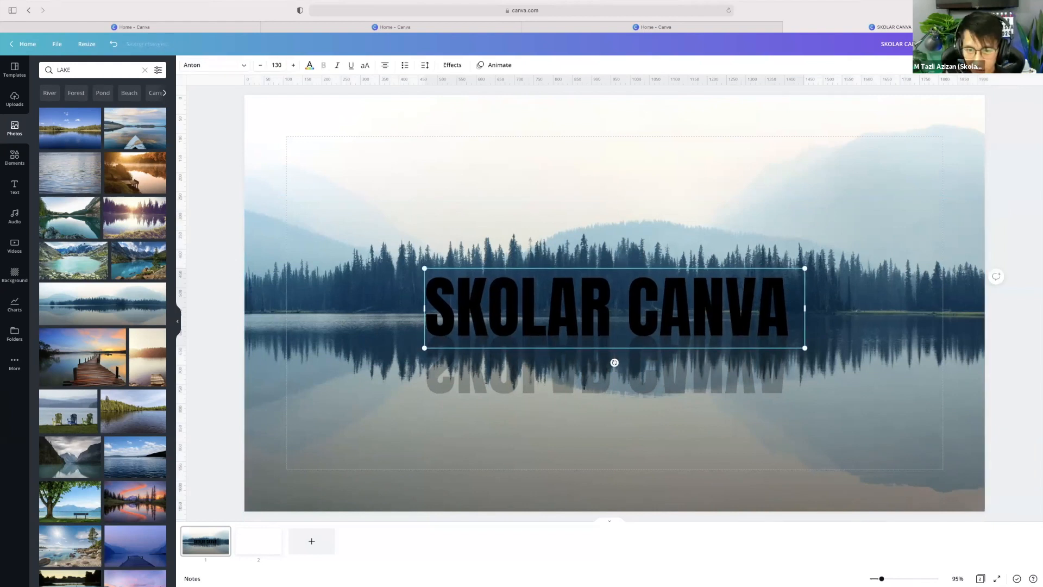
pyautogui.click(230, 213)
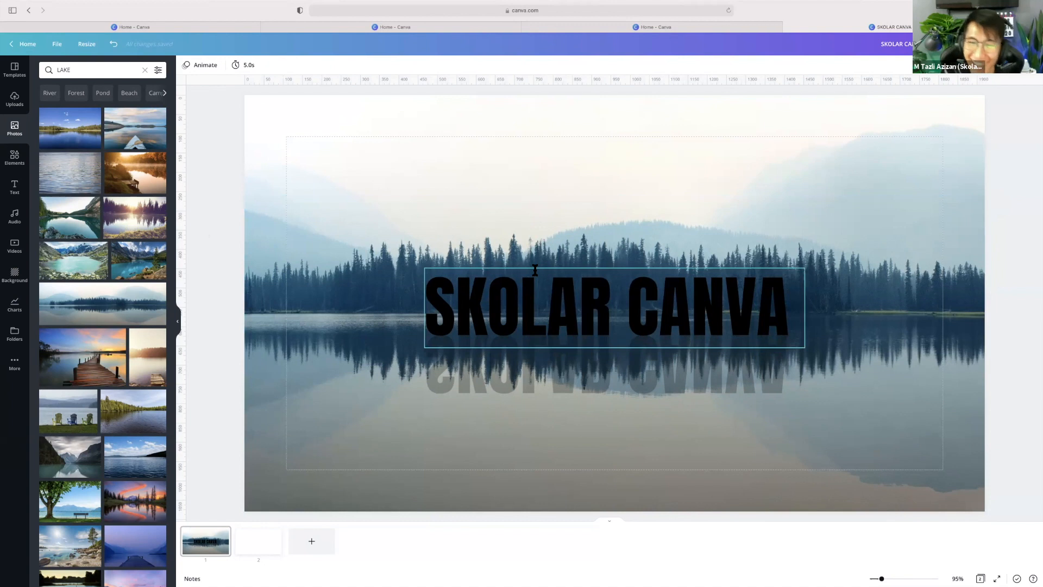
pyautogui.click(513, 277)
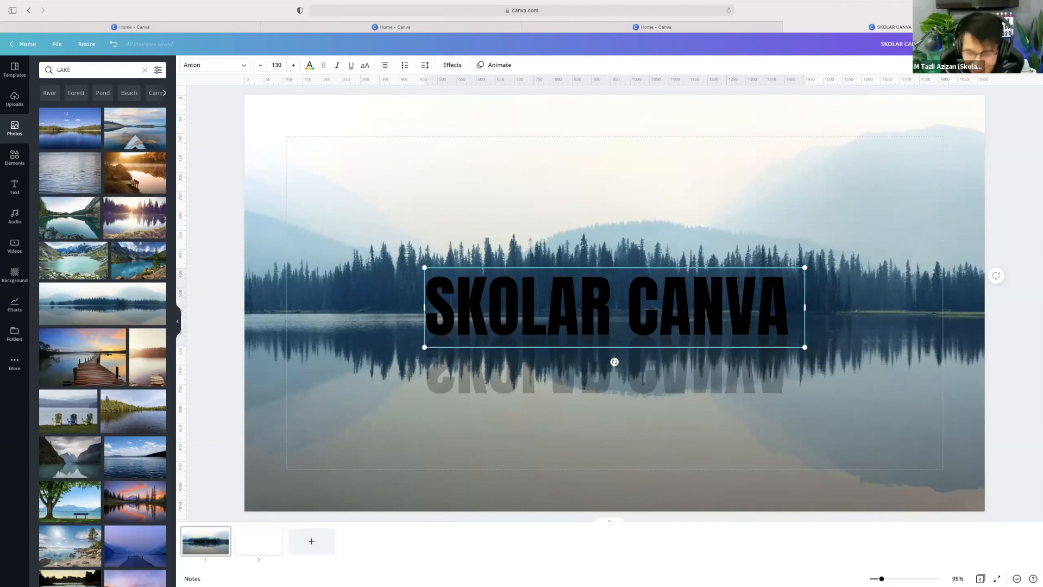
pyautogui.press('Delete')
pyautogui.press('super+z')
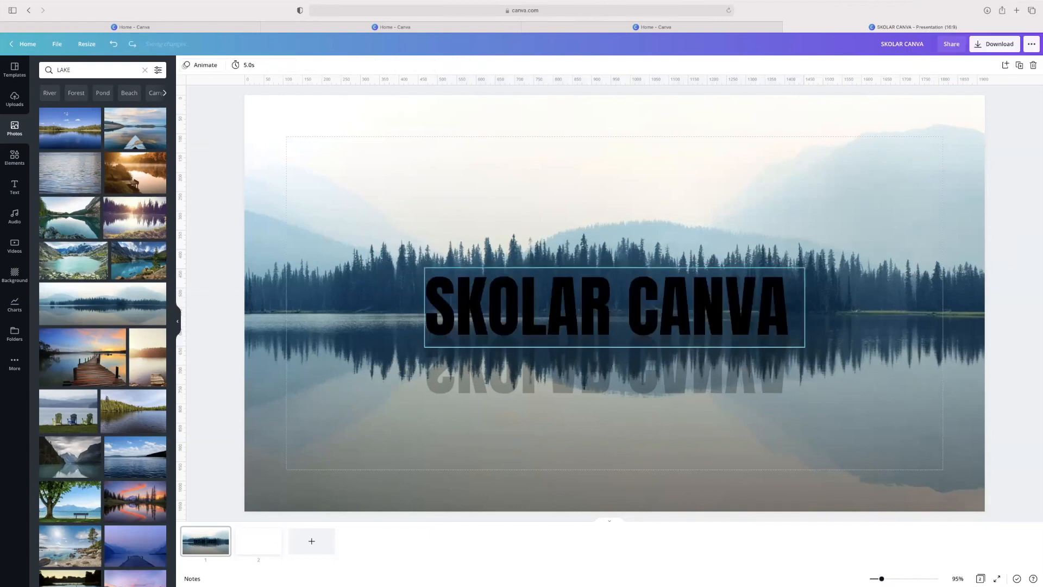
# Move the SKOLAR CANVA title up above the waterline and delete the mirrored image and the lake background
pyautogui.moveTo(468, 274); pyautogui.dragTo(460, 233)
pyautogui.moveTo(401, 312); pyautogui.dragTo(351, 294)
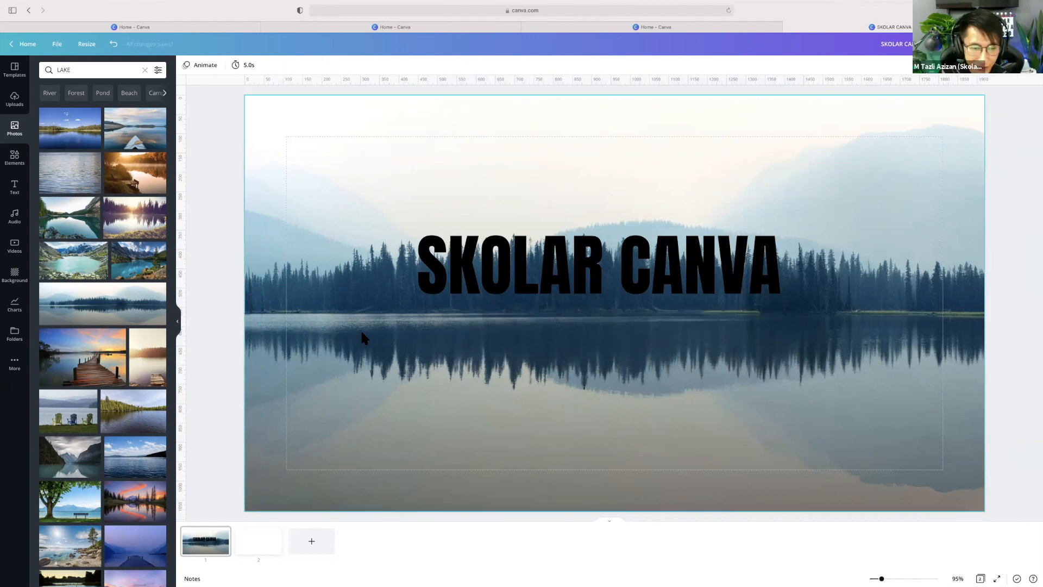
pyautogui.click(361, 380)
pyautogui.press('Delete')
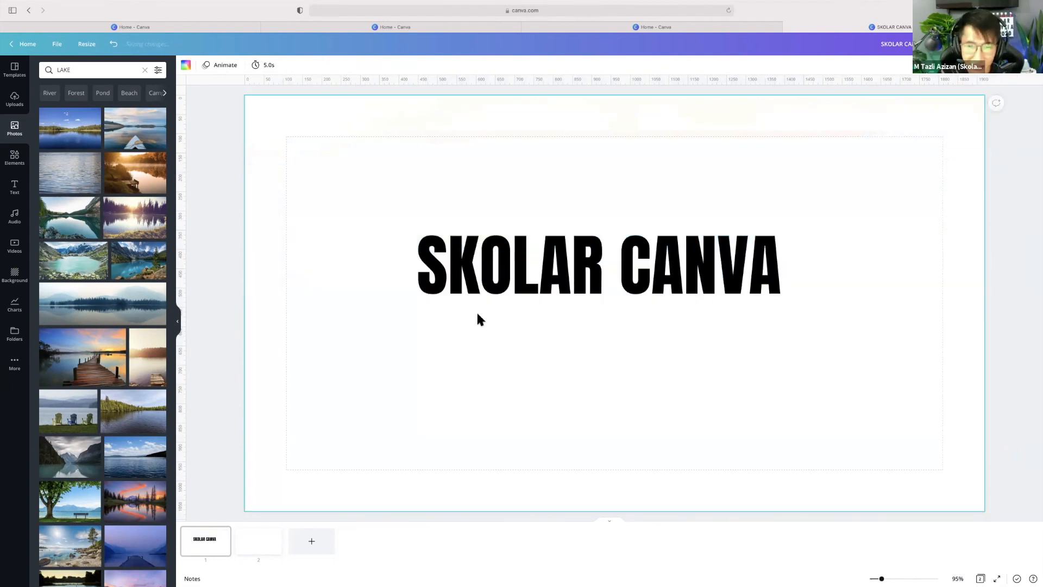
# Centre the SKOLAR CANVA title horizontally on the blank page, slightly above the middle
pyautogui.moveTo(482, 279)
pyautogui.mouseDown()
pyautogui.moveTo(483, 296)
pyautogui.moveTo(490, 291)
pyautogui.mouseUp()
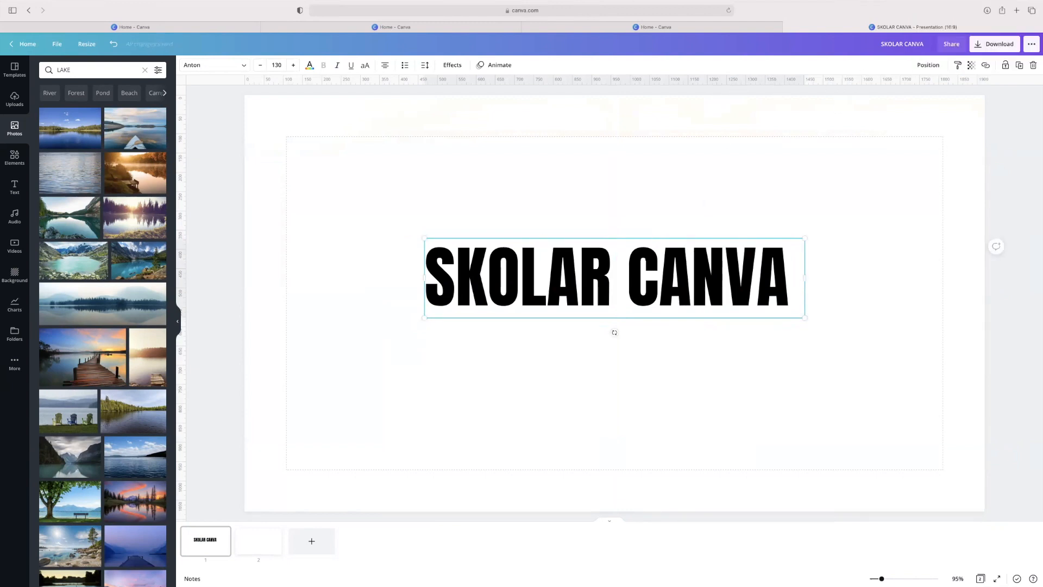
pyautogui.moveTo(613, 274); pyautogui.dragTo(614, 266)
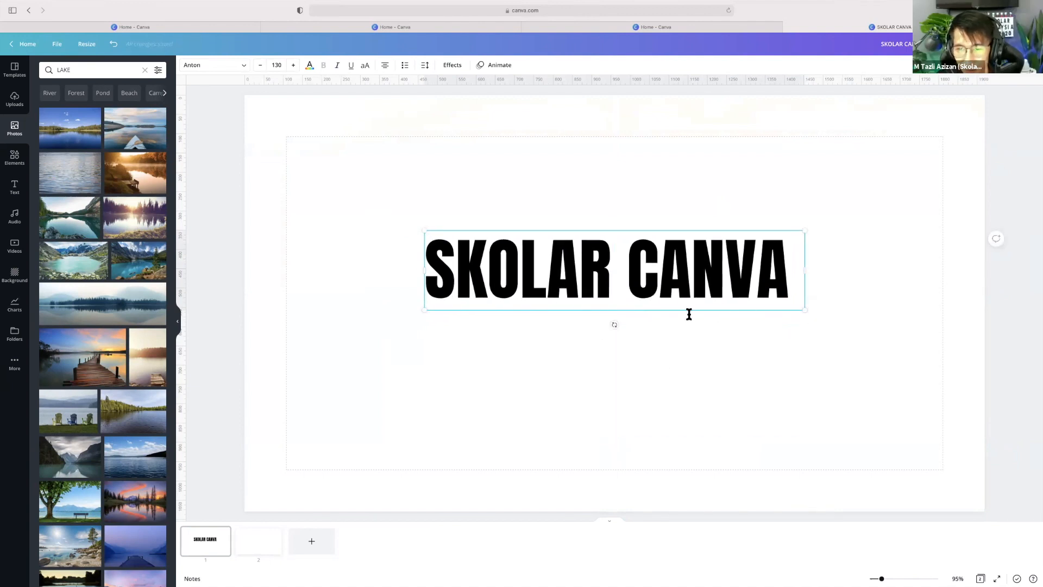
pyautogui.click(701, 335)
pyautogui.click(706, 275)
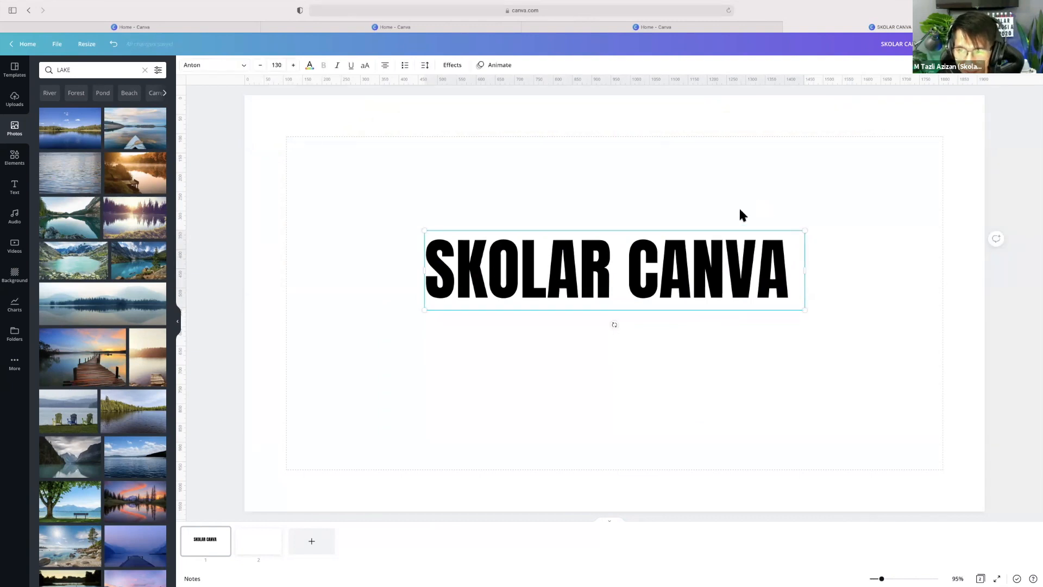
# Set the PNG download size to 3 in the download options and close them without downloading
pyautogui.click(1005, 44)
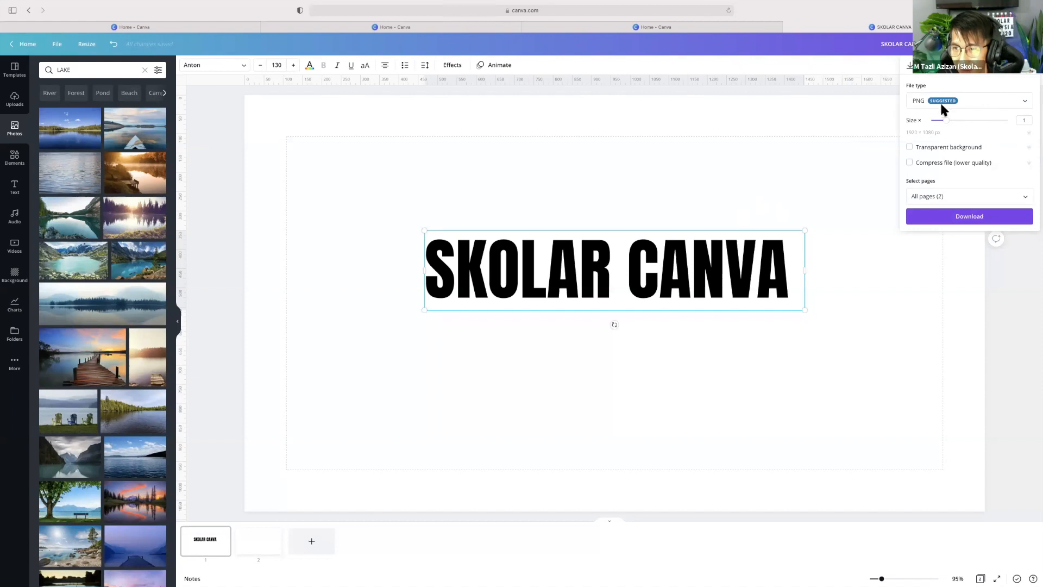
pyautogui.moveTo(946, 121); pyautogui.dragTo(1008, 123)
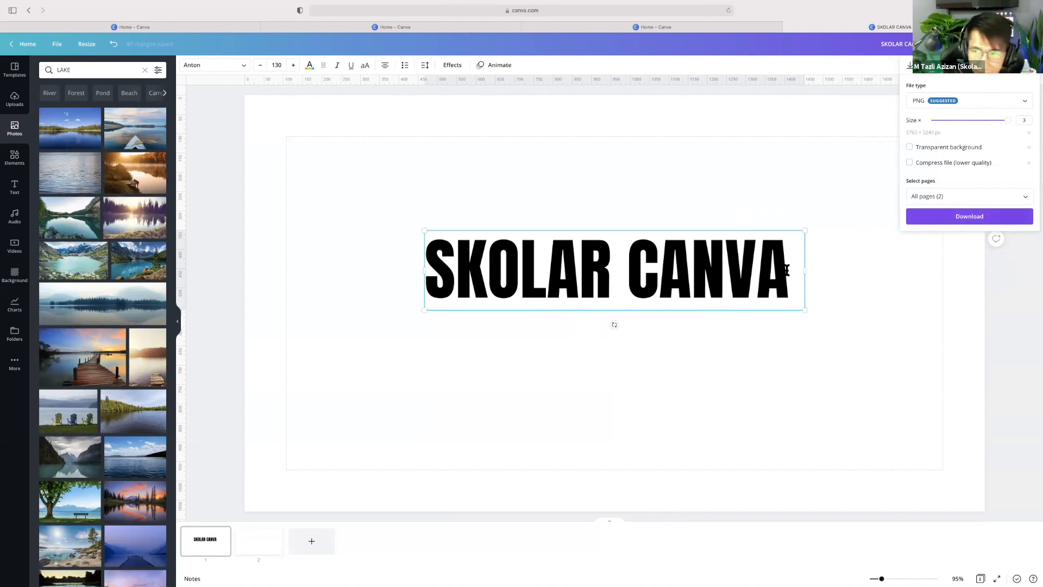
pyautogui.click(555, 383)
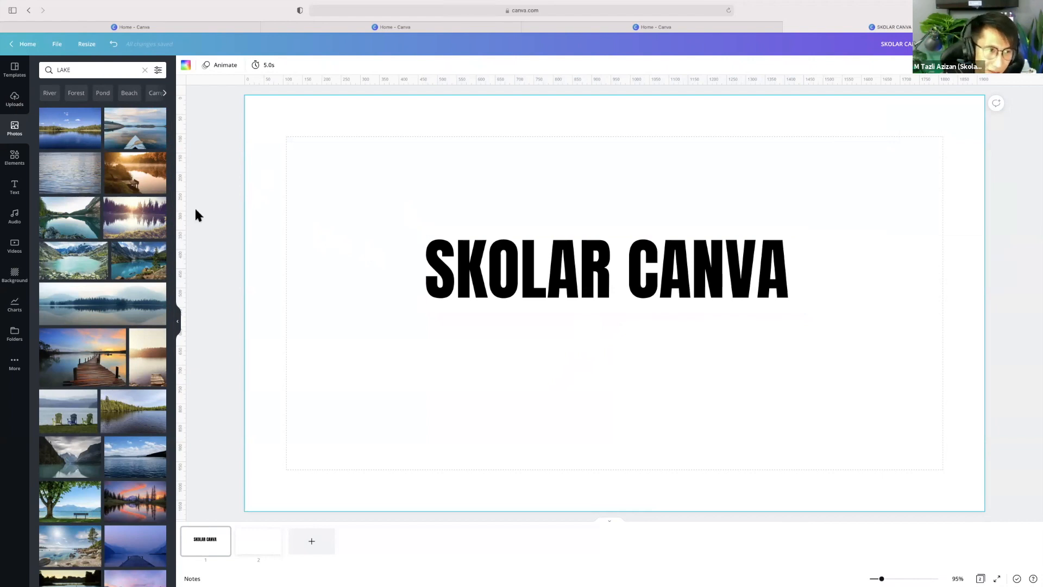
# Place the uploaded SKOLAR CANVA lettering image on the page
pyautogui.click(15, 99)
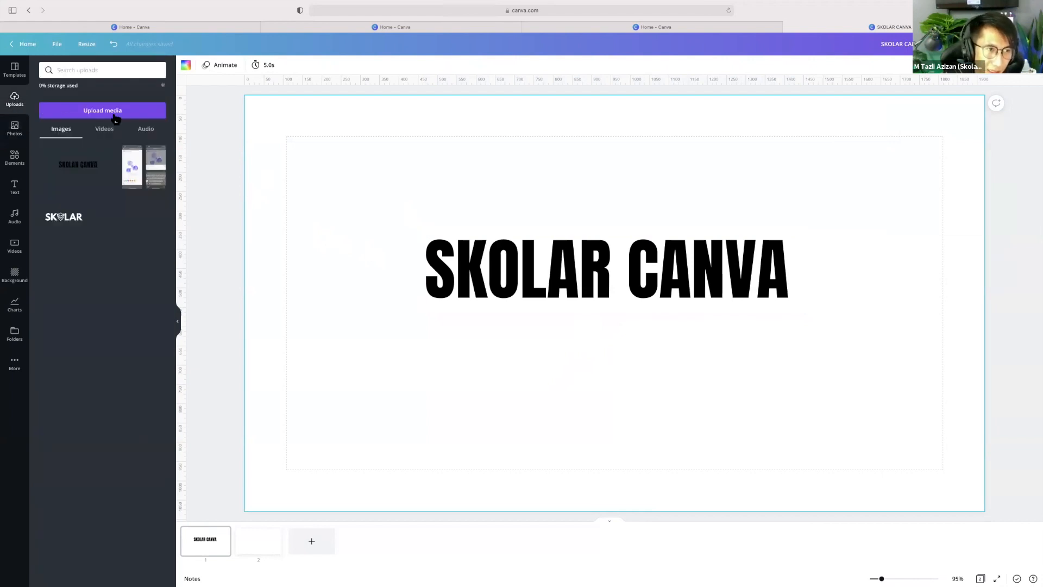
pyautogui.click(79, 170)
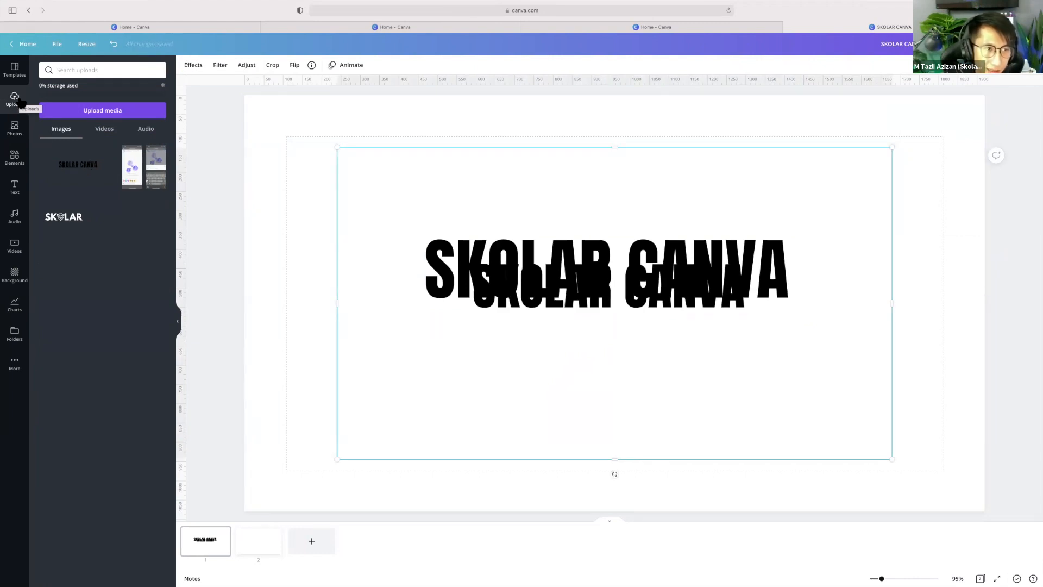
pyautogui.click(89, 115)
pyautogui.click(53, 115)
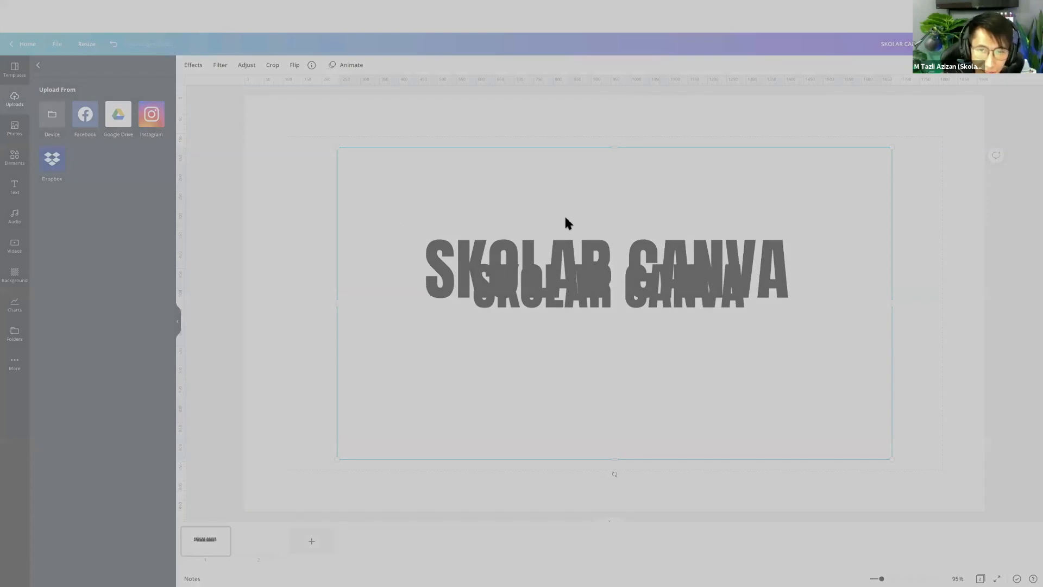
pyautogui.click(591, 375)
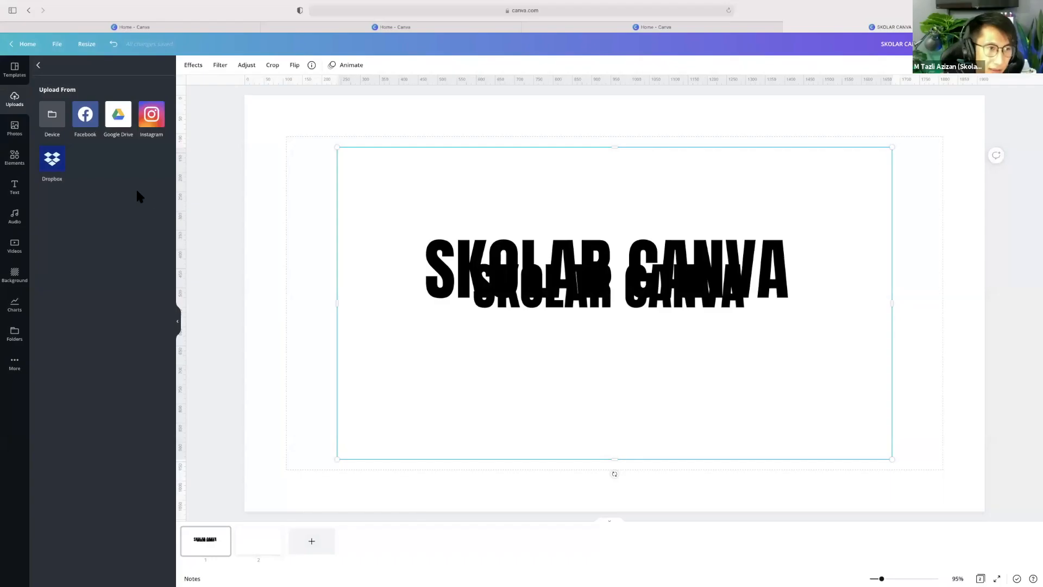
# Separate the overlapping lettering by moving the title up and placing the uploaded lettering image below it
pyautogui.click(433, 311)
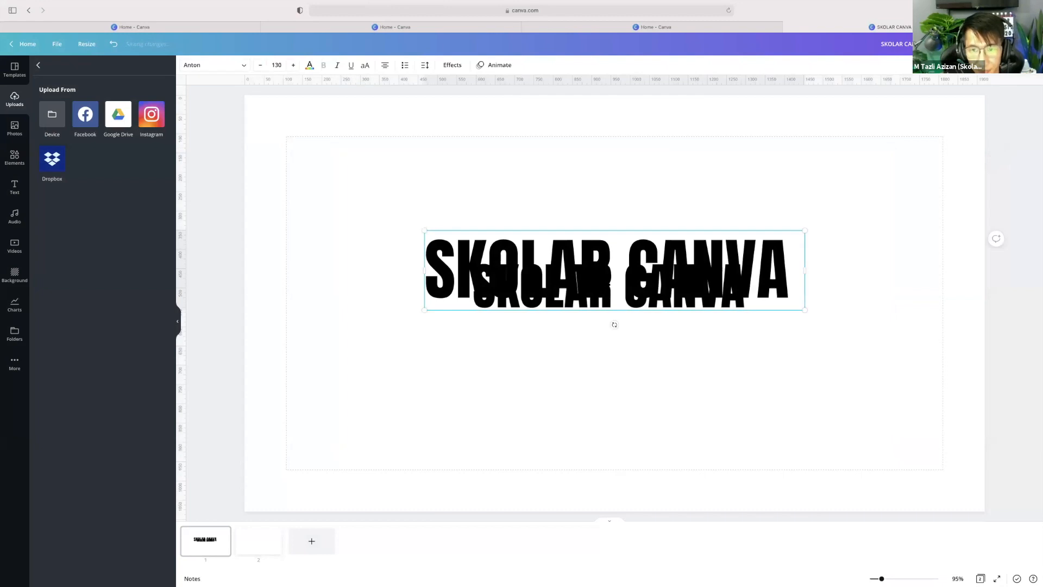
pyautogui.moveTo(606, 315); pyautogui.dragTo(611, 253)
pyautogui.moveTo(584, 334); pyautogui.dragTo(519, 355)
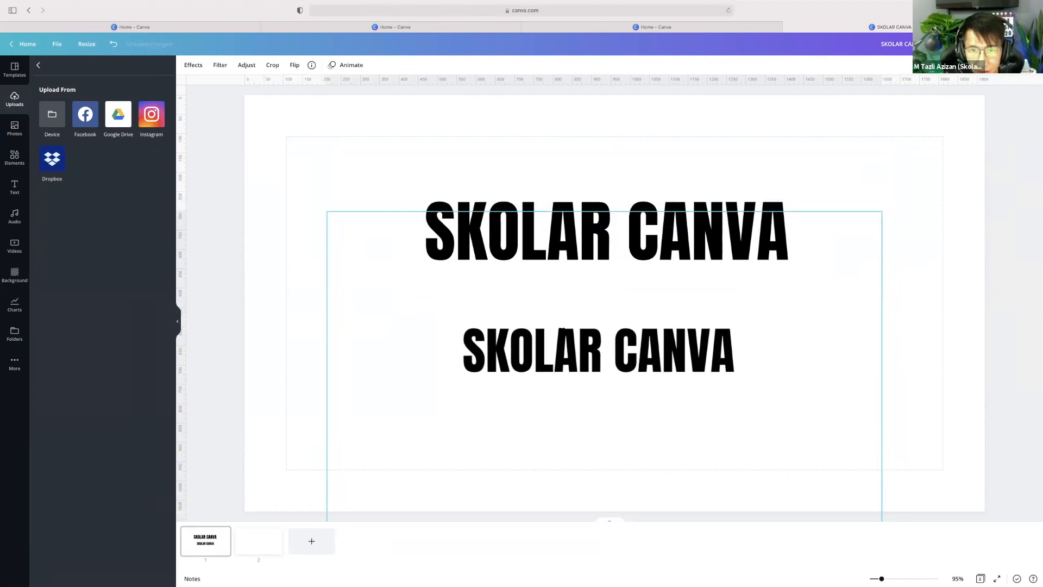
pyautogui.click(542, 204)
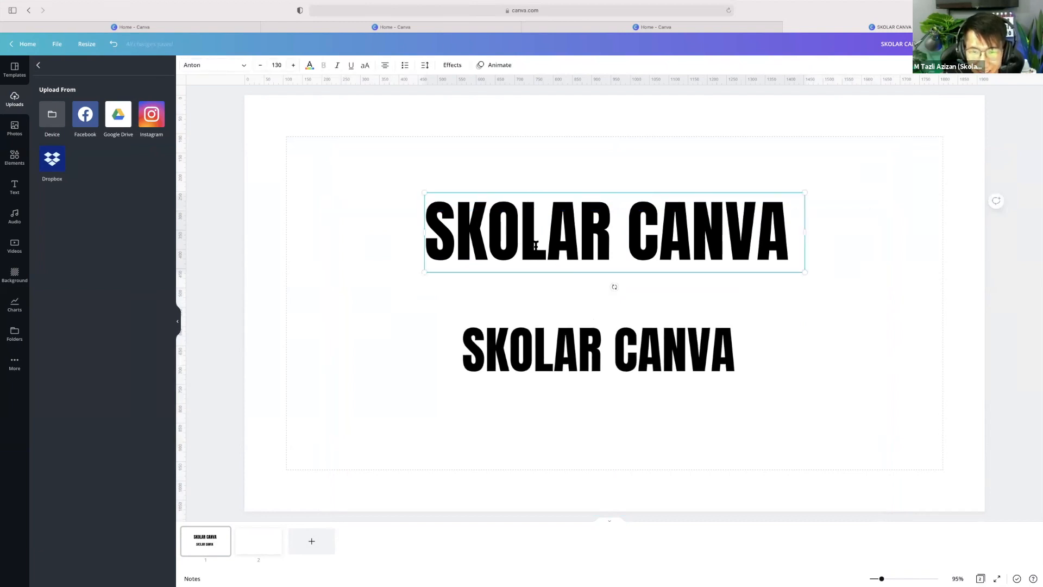
pyautogui.moveTo(562, 345); pyautogui.dragTo(522, 309)
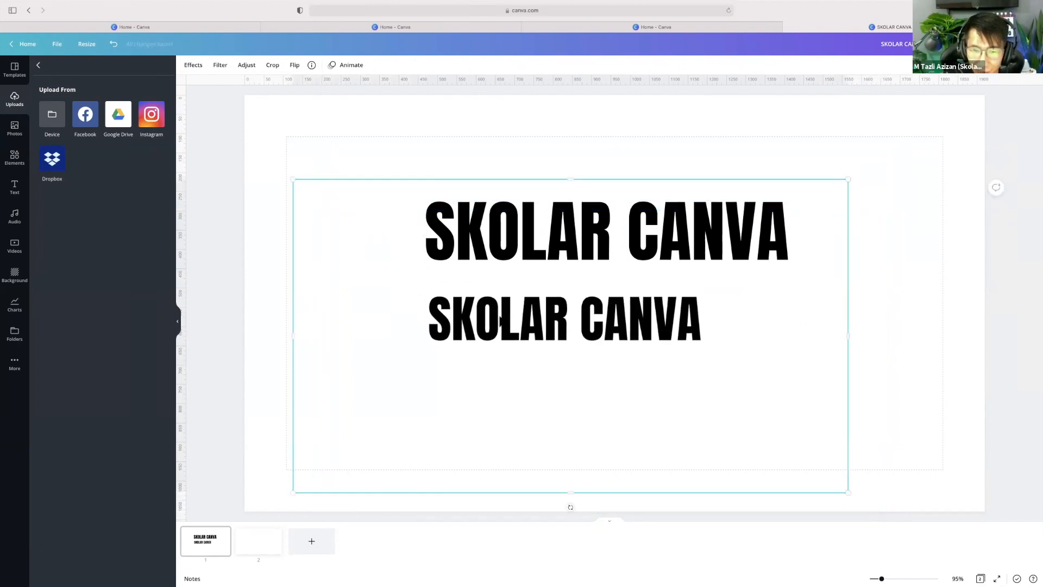
pyautogui.moveTo(498, 325)
pyautogui.mouseDown()
pyautogui.moveTo(471, 371)
pyautogui.moveTo(502, 336)
pyautogui.moveTo(494, 308)
pyautogui.mouseUp()
pyautogui.rightClick(501, 326)
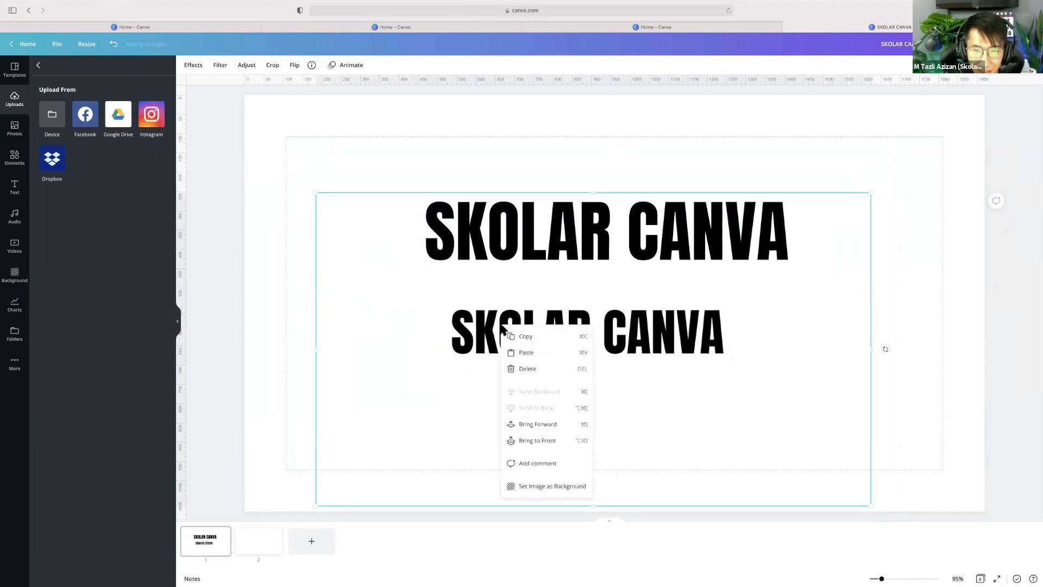
pyautogui.click(405, 289)
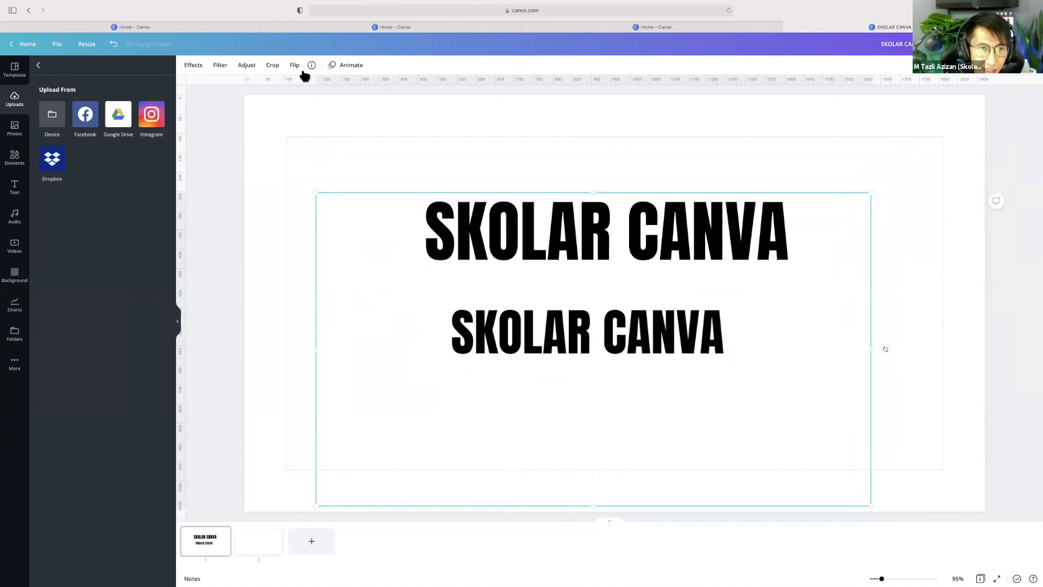
# Crop the uploaded image tightly around its SKOLAR CANVA lettering and nudge it into place under the title
pyautogui.click(274, 65)
pyautogui.moveTo(317, 194); pyautogui.dragTo(449, 306)
pyautogui.moveTo(868, 503); pyautogui.dragTo(726, 364)
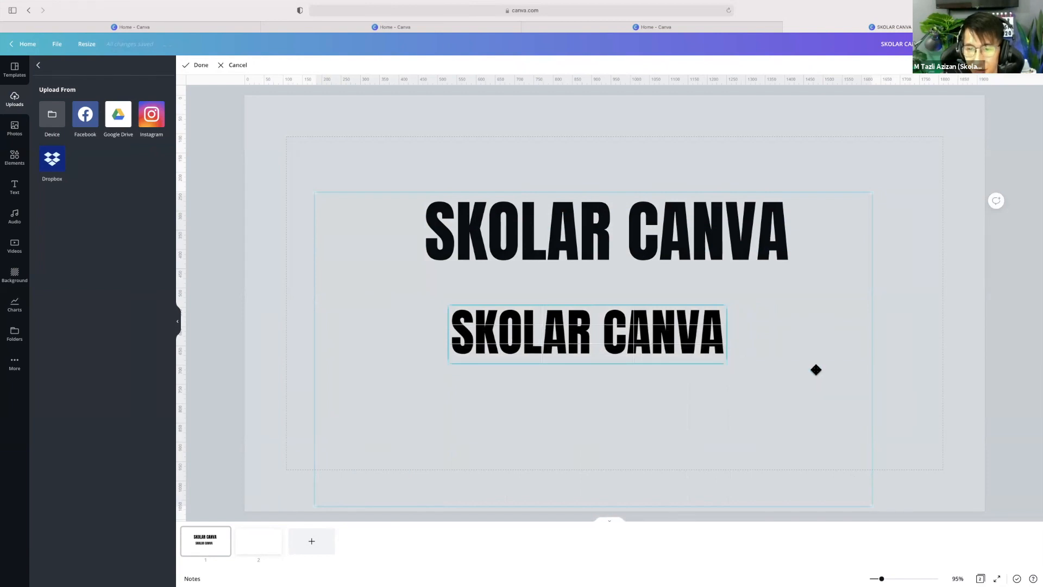
pyautogui.click(915, 361)
pyautogui.moveTo(592, 334)
pyautogui.mouseDown()
pyautogui.moveTo(612, 332)
pyautogui.moveTo(593, 332)
pyautogui.mouseUp()
pyautogui.click(288, 354)
# Add the lake photo of a person in a hat on a wooden pier and set it as the page background
pyautogui.click(13, 130)
pyautogui.scroll(-3, 100, 285)
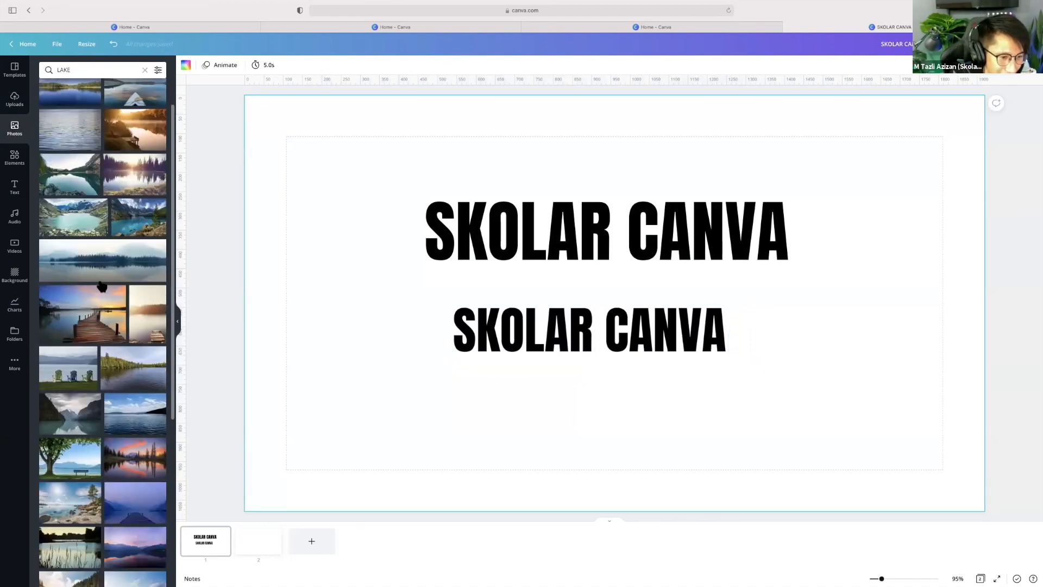
pyautogui.scroll(-1, 100, 286)
pyautogui.scroll(-10, 103, 288)
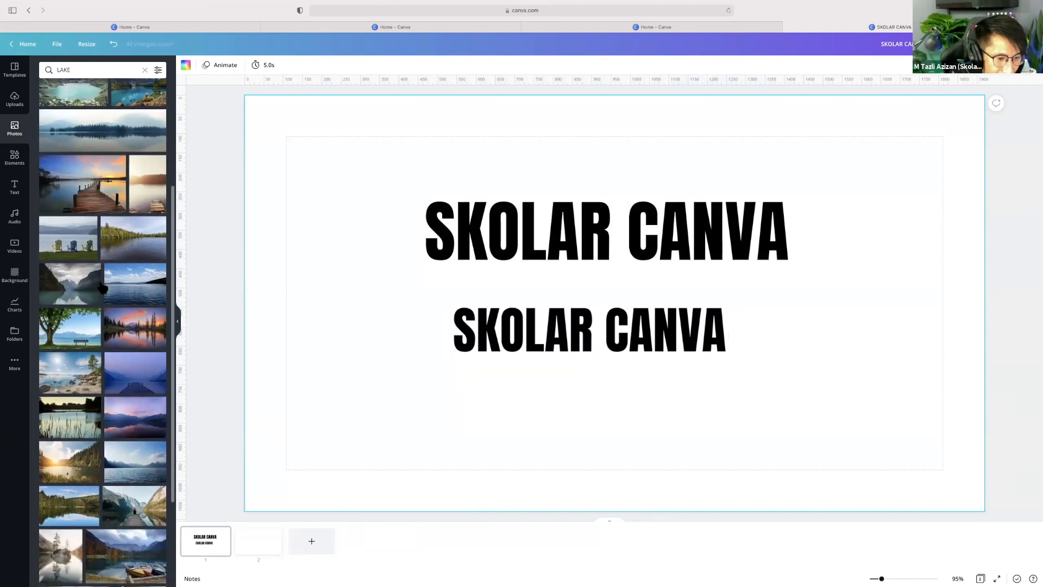
pyautogui.moveTo(132, 239); pyautogui.dragTo(258, 405)
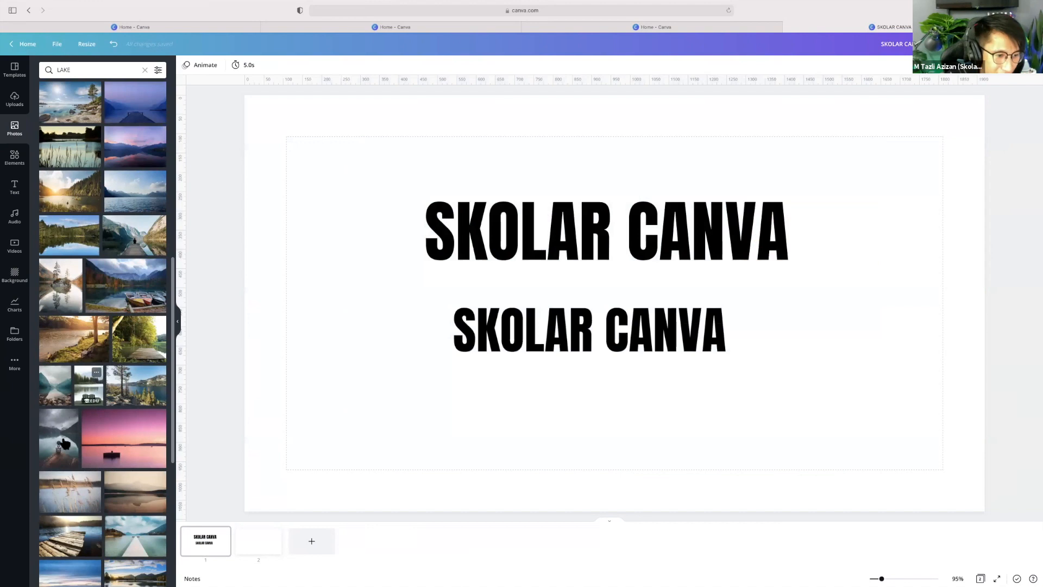
pyautogui.click(61, 435)
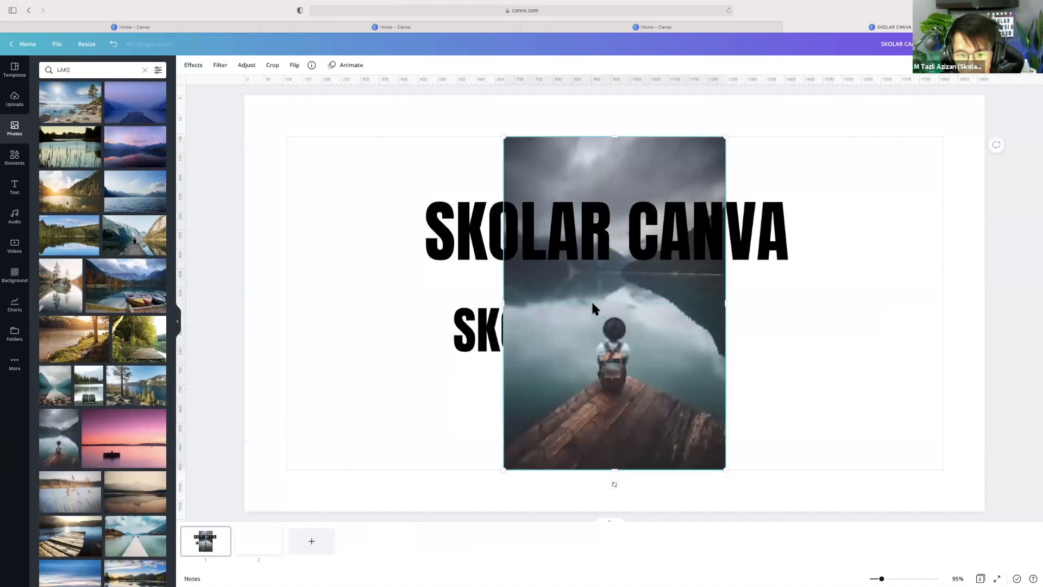
pyautogui.moveTo(522, 302); pyautogui.dragTo(443, 300)
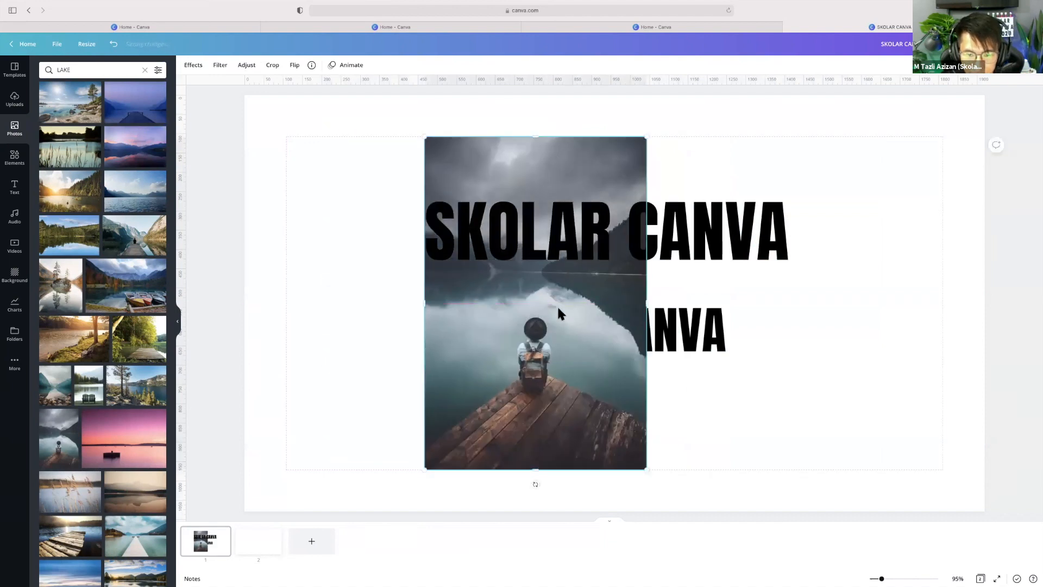
pyautogui.rightClick(565, 303)
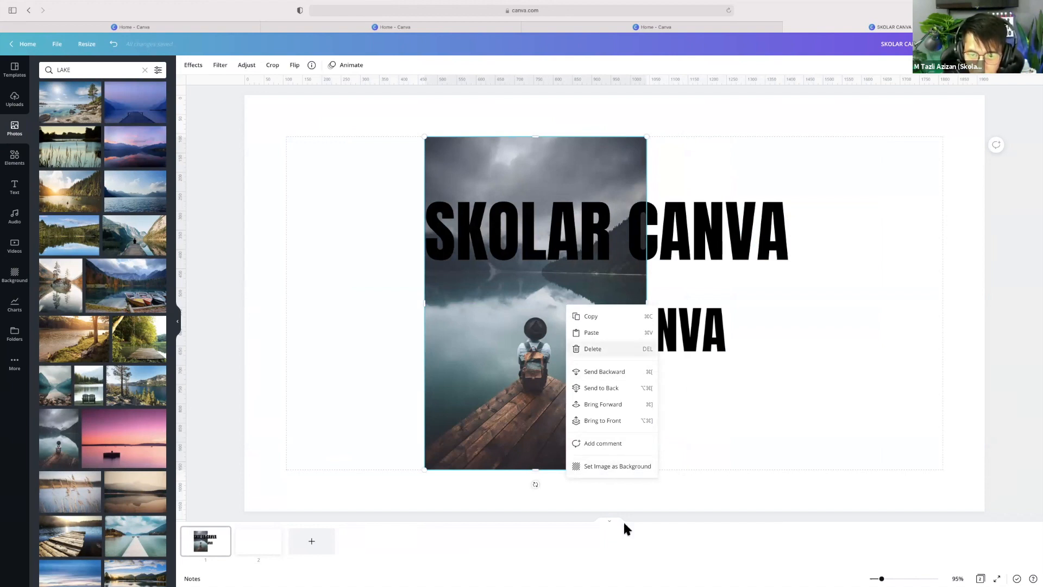
pyautogui.click(604, 467)
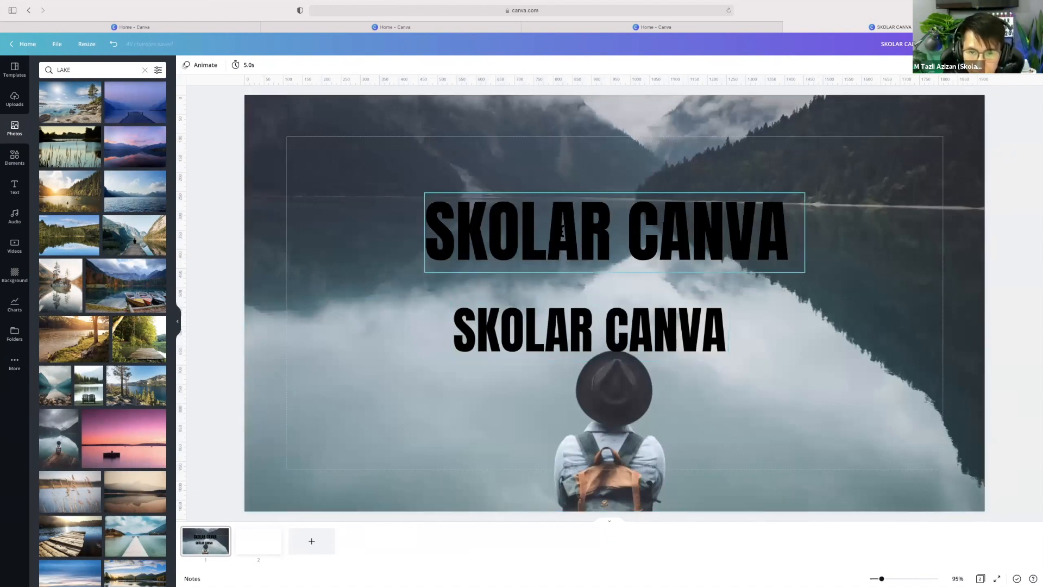
# Move the title slightly up and bring the cropped lettering image up just beneath it, above the person's hat
pyautogui.moveTo(561, 232)
pyautogui.mouseDown()
pyautogui.moveTo(546, 209)
pyautogui.moveTo(577, 222)
pyautogui.mouseUp()
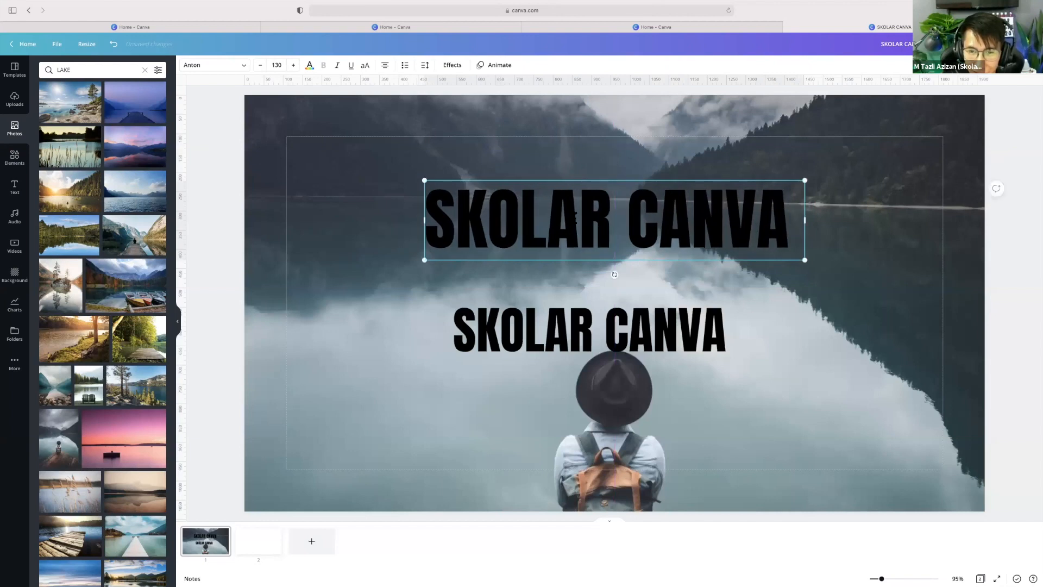
pyautogui.press('BackSpace')
pyautogui.write('A')
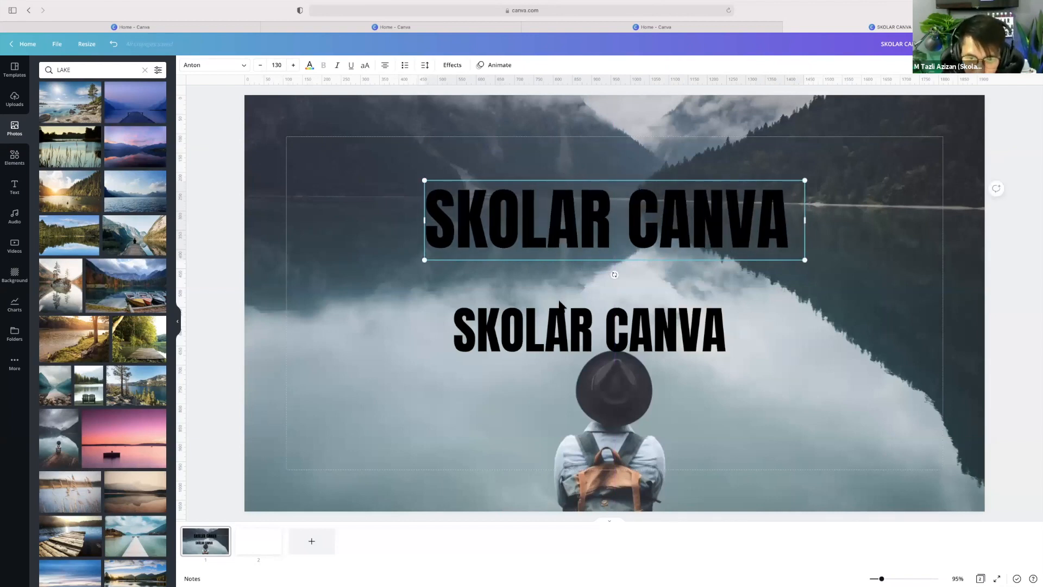
pyautogui.click(565, 324)
pyautogui.moveTo(573, 301)
pyautogui.mouseDown()
pyautogui.moveTo(576, 263)
pyautogui.moveTo(581, 297)
pyautogui.mouseUp()
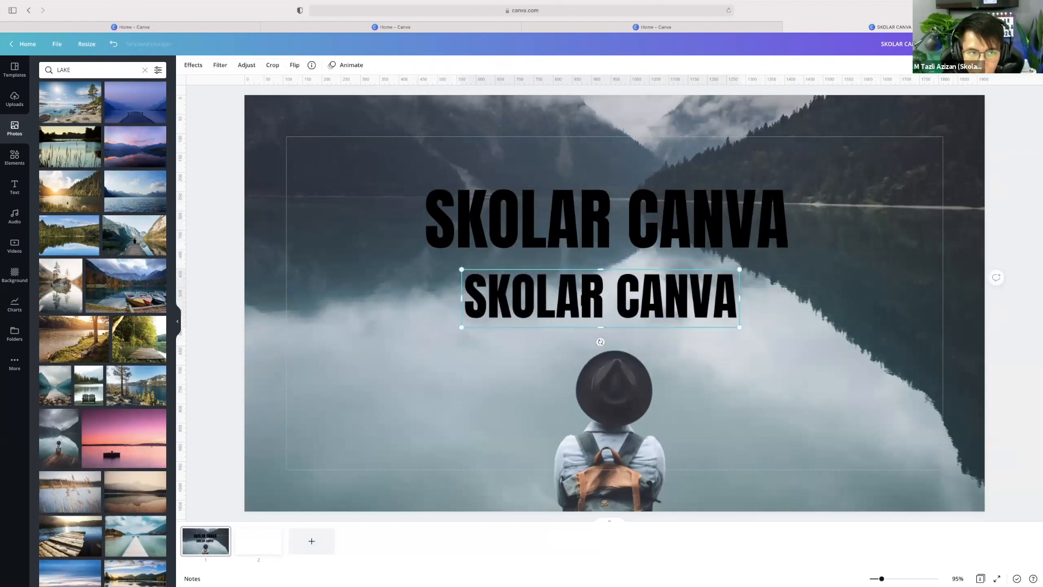
# Examine the Duotone effect presets for the cropped lettering image and close them without applying one
pyautogui.click(191, 66)
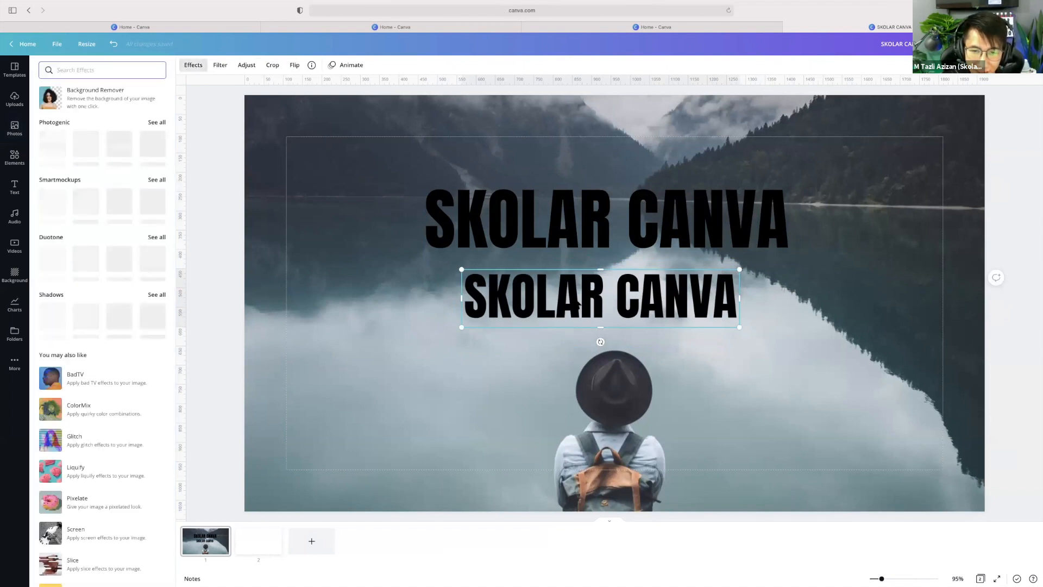
pyautogui.click(158, 238)
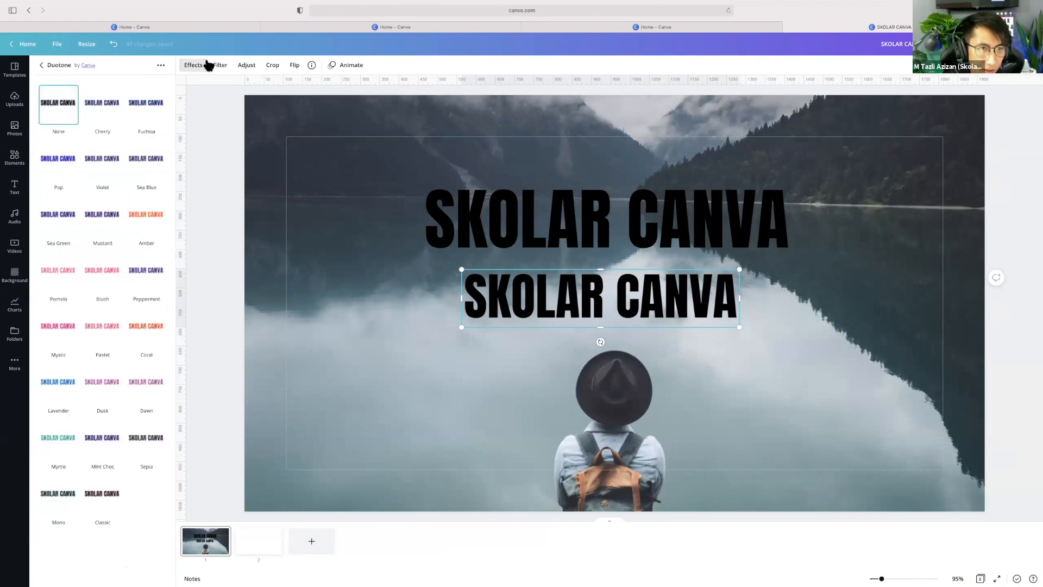
pyautogui.click(387, 295)
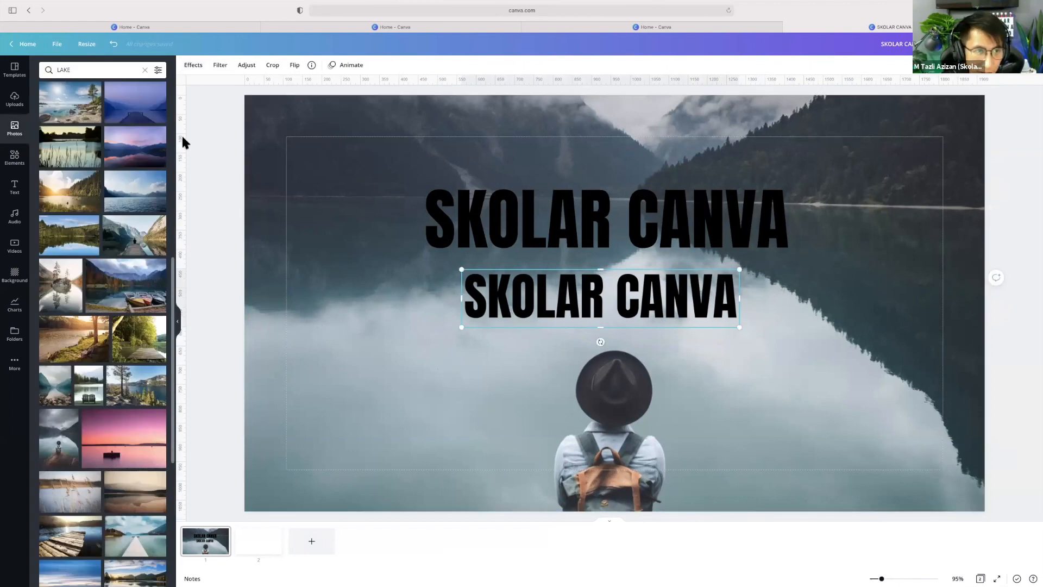
# Apply the Cherry Duotone effect to the cropped lettering image and open its colour settings
pyautogui.click(194, 67)
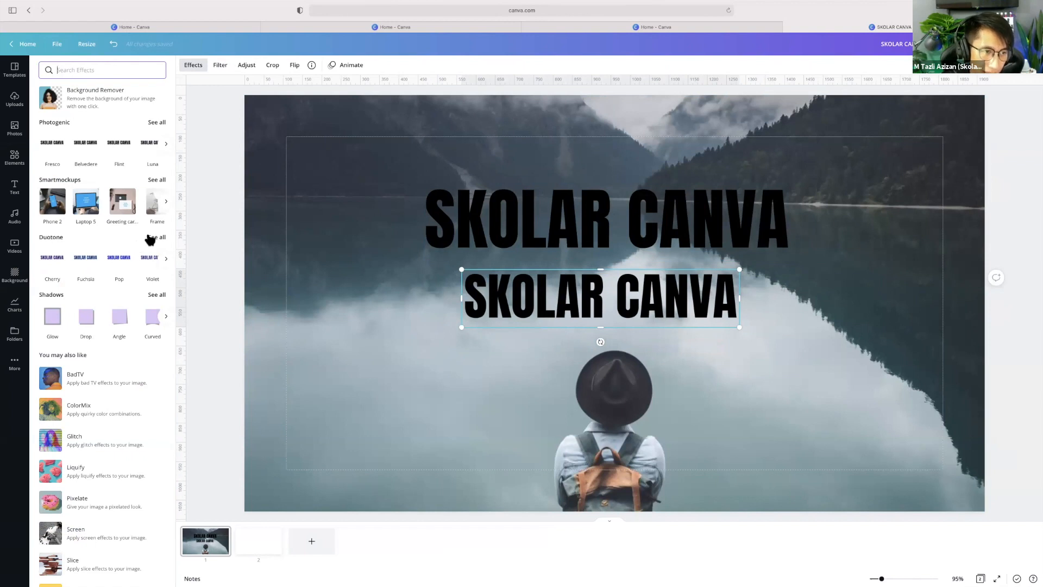
pyautogui.click(53, 259)
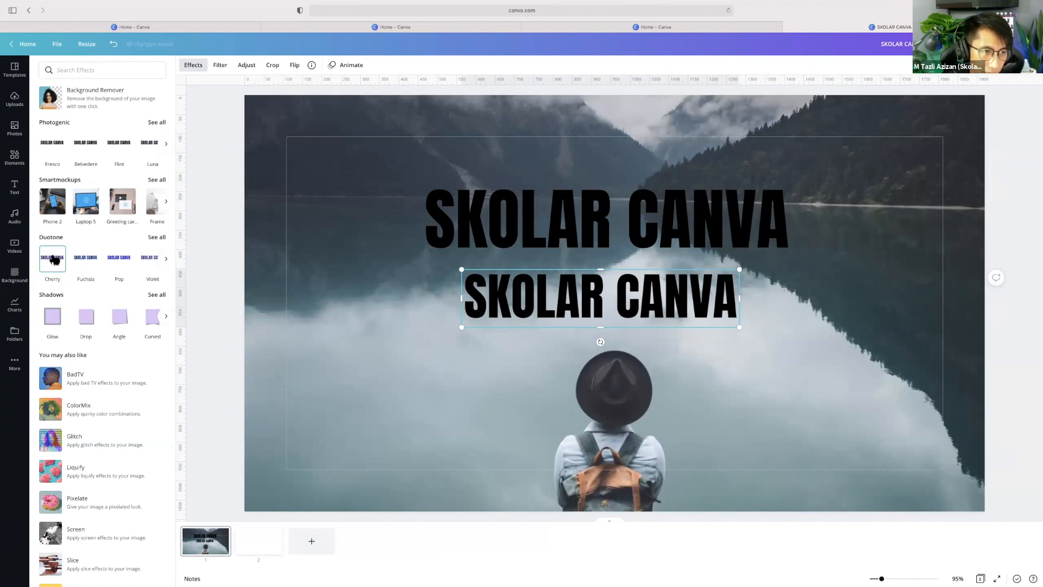
pyautogui.click(55, 260)
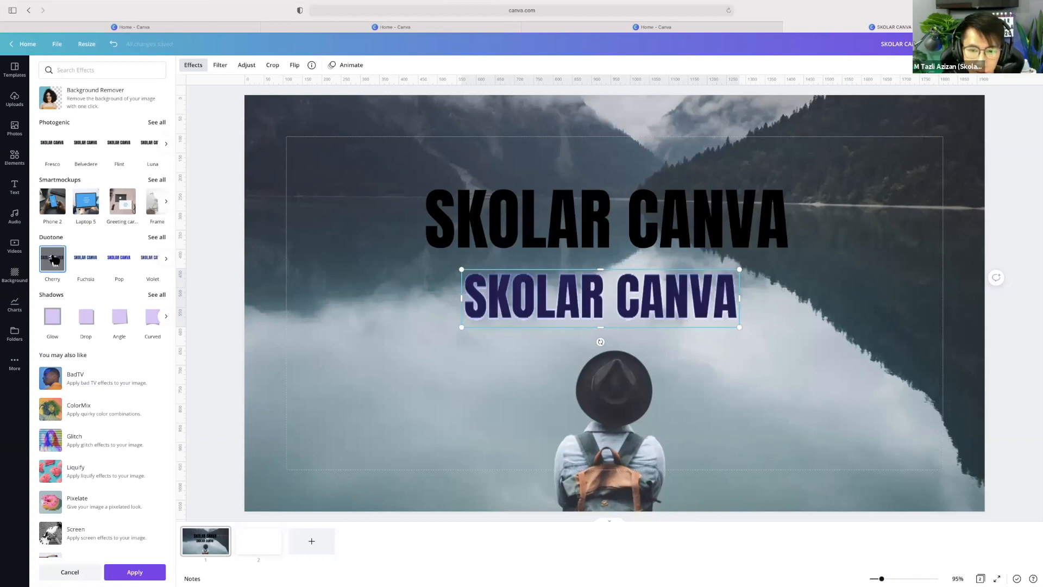
pyautogui.click(54, 260)
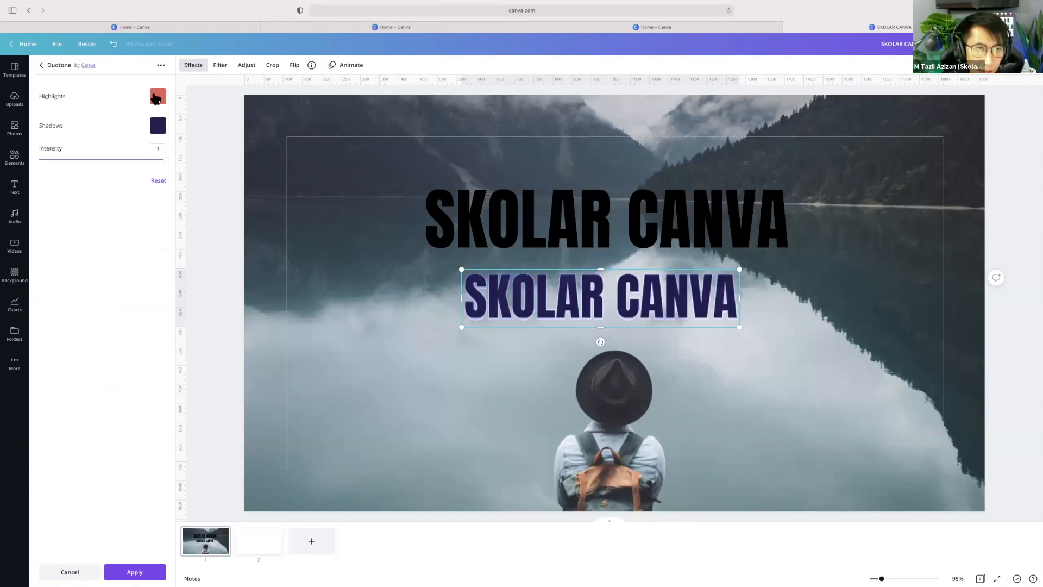
# Set both the highlights and shadows of the Duotone effect to pink
pyautogui.click(158, 96)
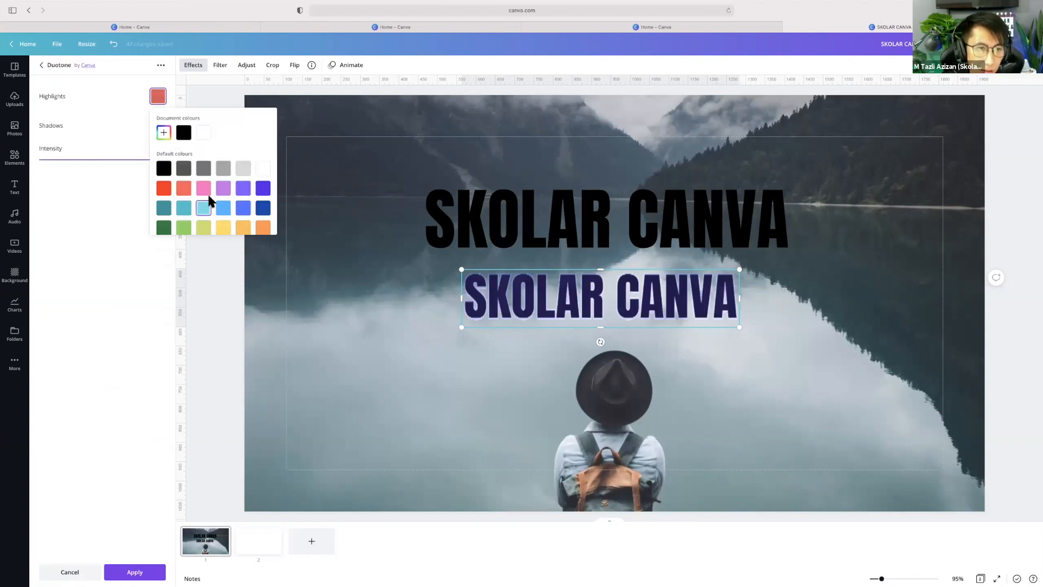
pyautogui.click(205, 189)
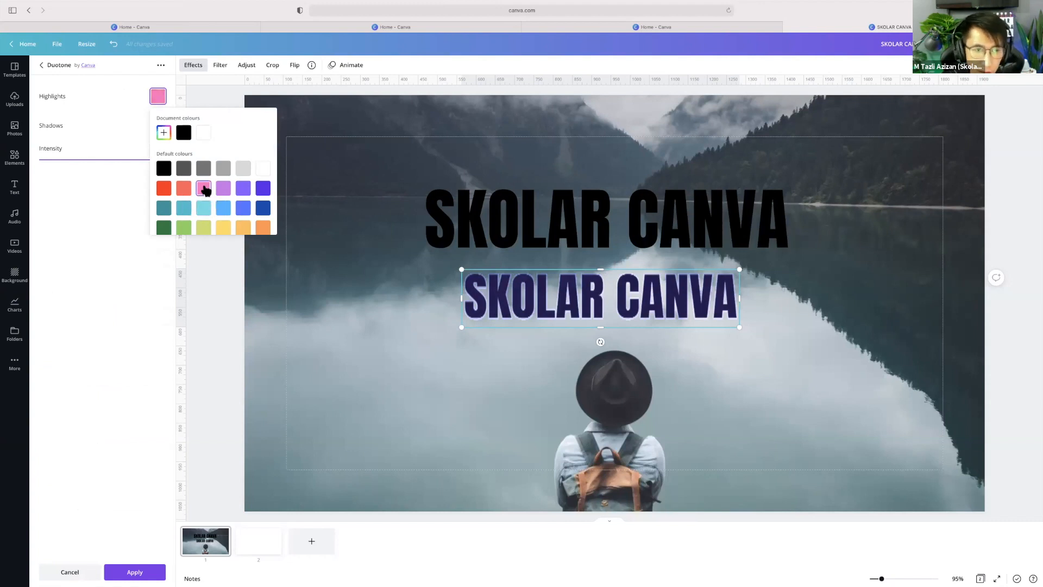
pyautogui.click(134, 110)
pyautogui.click(161, 127)
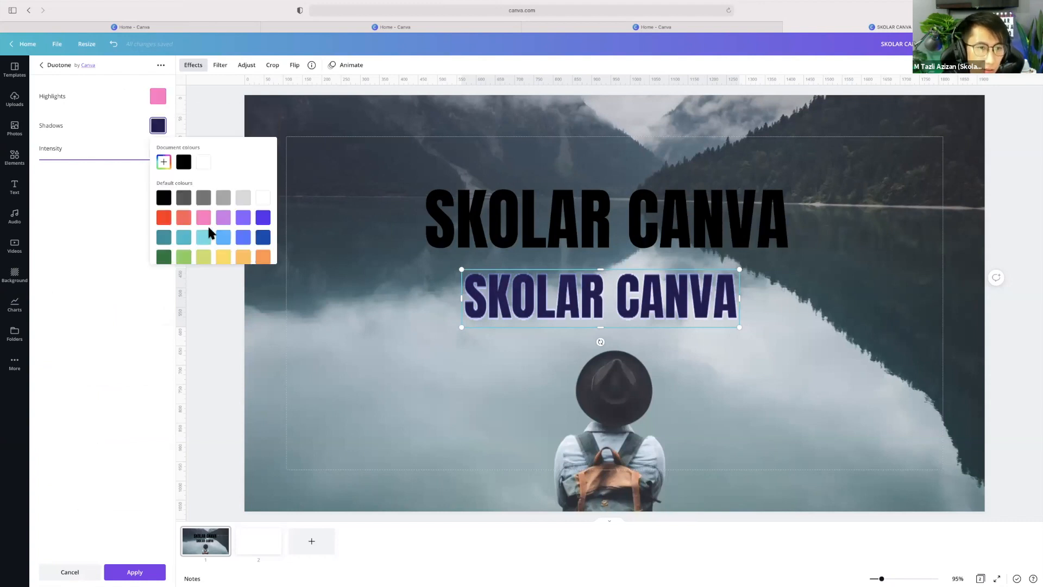
pyautogui.click(202, 217)
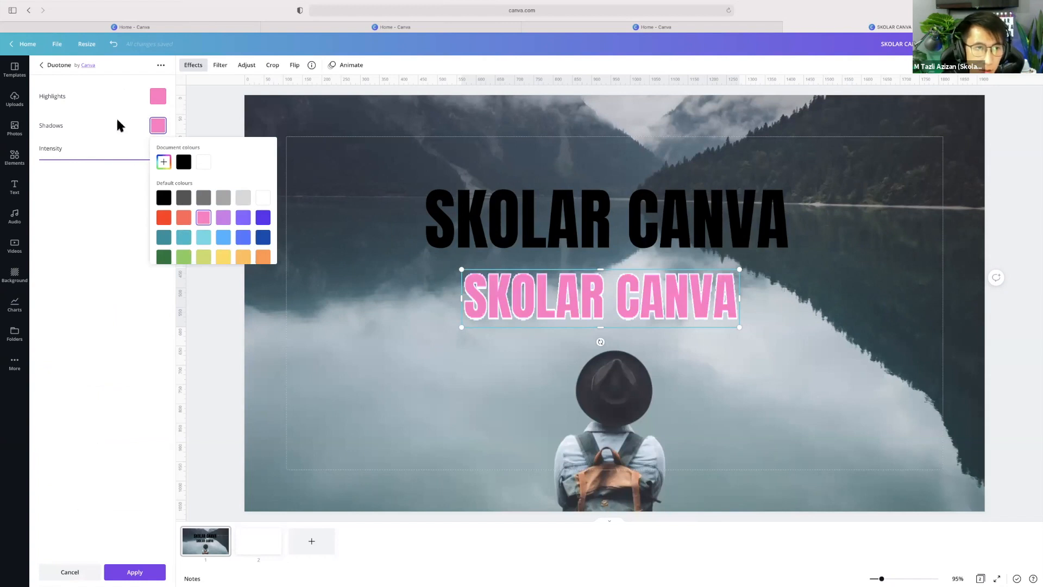
pyautogui.click(158, 126)
# Set the Duotone highlights and shadows to black and apply the effect to the lettering image
pyautogui.click(158, 96)
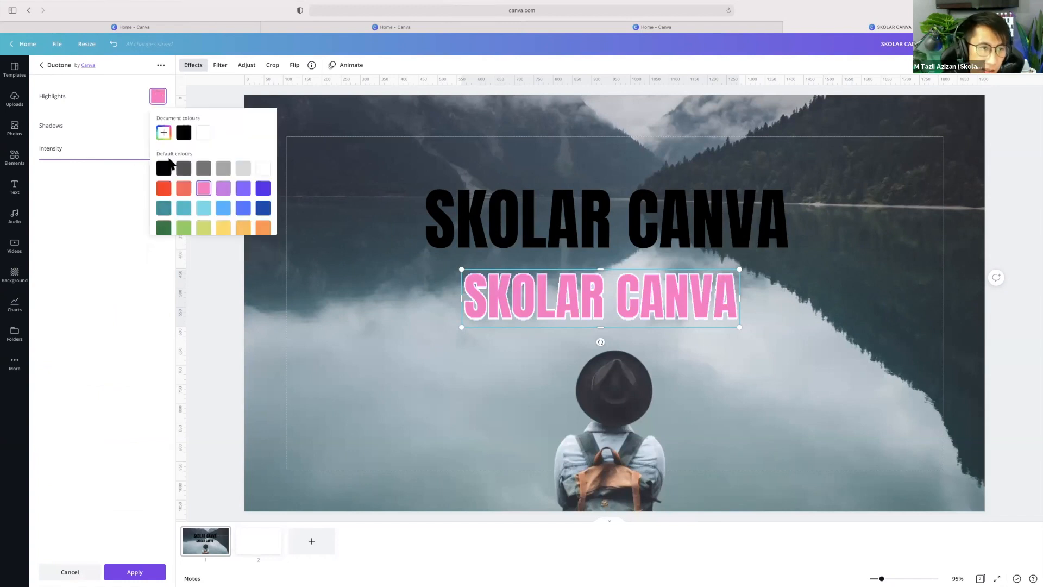
pyautogui.click(184, 133)
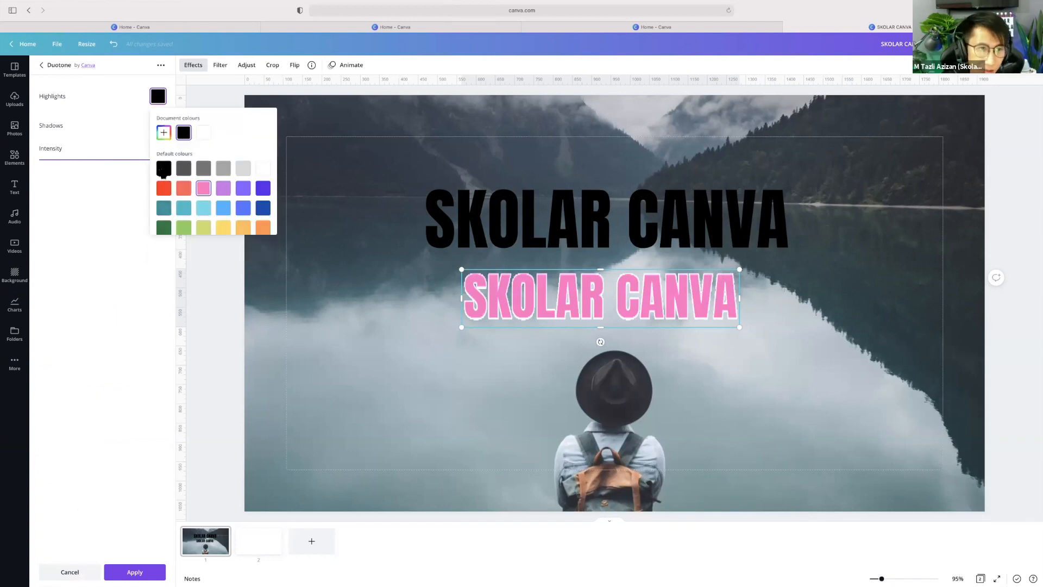
pyautogui.click(108, 103)
pyautogui.click(158, 128)
pyautogui.click(163, 199)
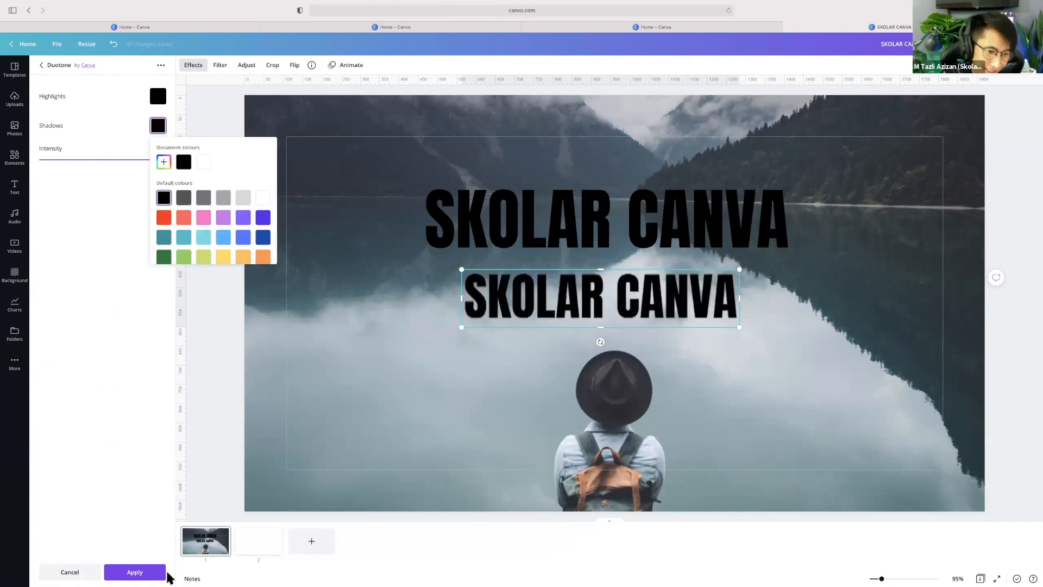
pyautogui.click(136, 572)
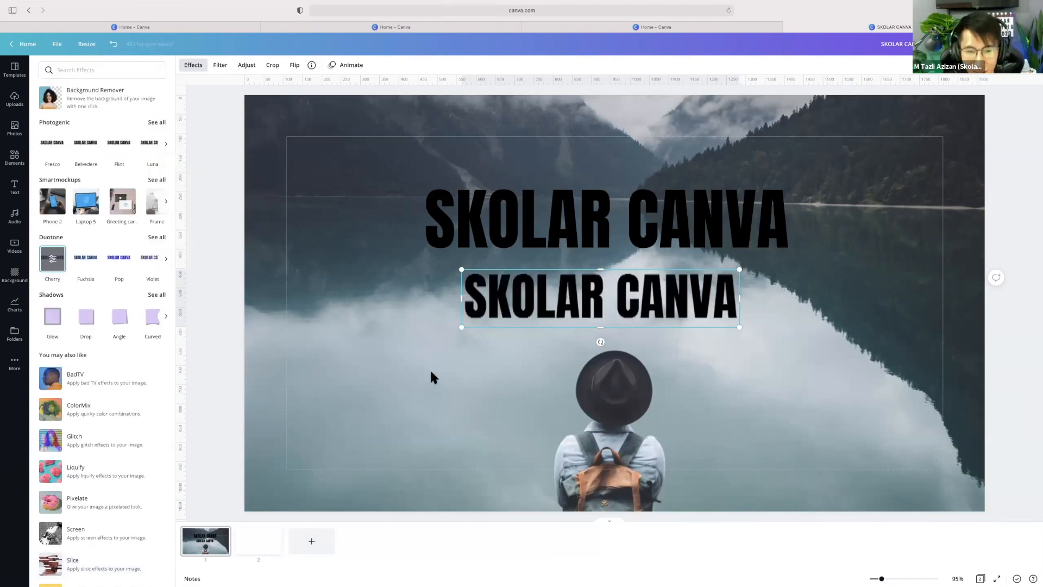
# Shift the lettering image slightly left and down, and move the SKOLAR CANVA title down closer to it
pyautogui.click(509, 298)
pyautogui.moveTo(487, 298)
pyautogui.mouseDown()
pyautogui.moveTo(440, 295)
pyautogui.moveTo(514, 292)
pyautogui.moveTo(490, 317)
pyautogui.mouseUp()
pyautogui.click(513, 230)
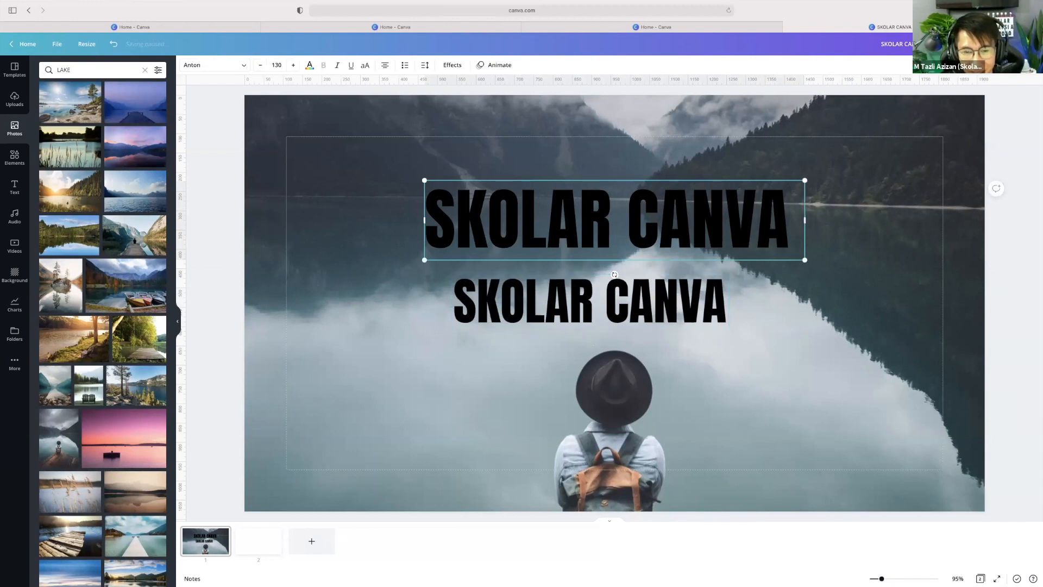
pyautogui.moveTo(495, 243); pyautogui.dragTo(495, 254)
# Flip the lettering image beneath the title vertically
pyautogui.click(495, 304)
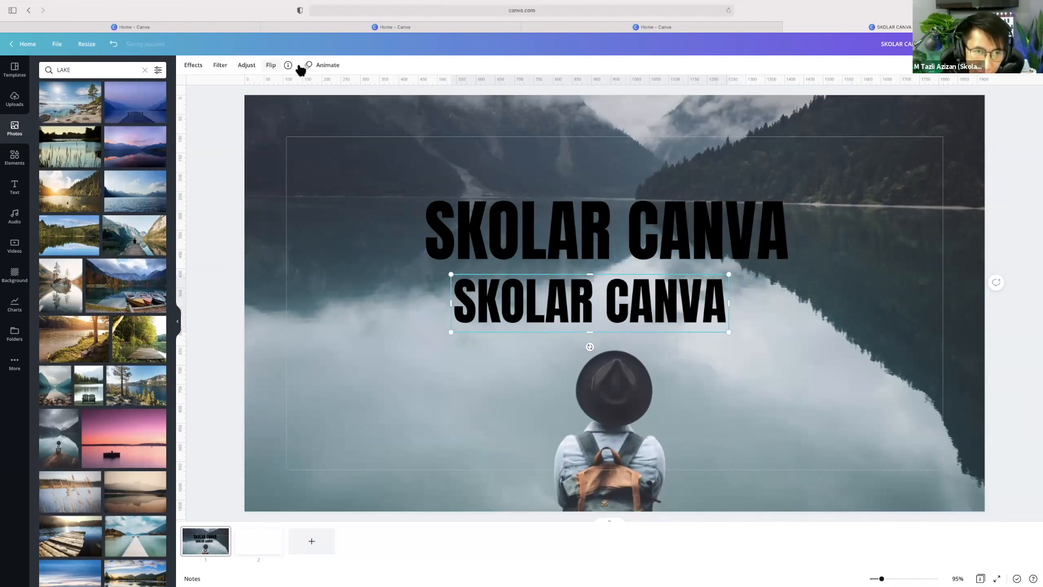
pyautogui.click(526, 321)
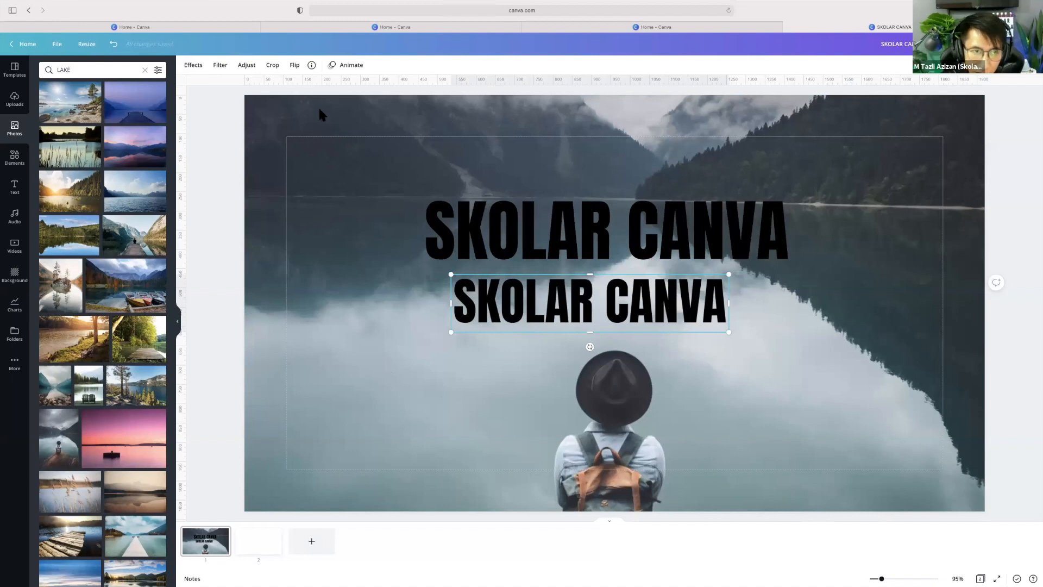
pyautogui.click(293, 66)
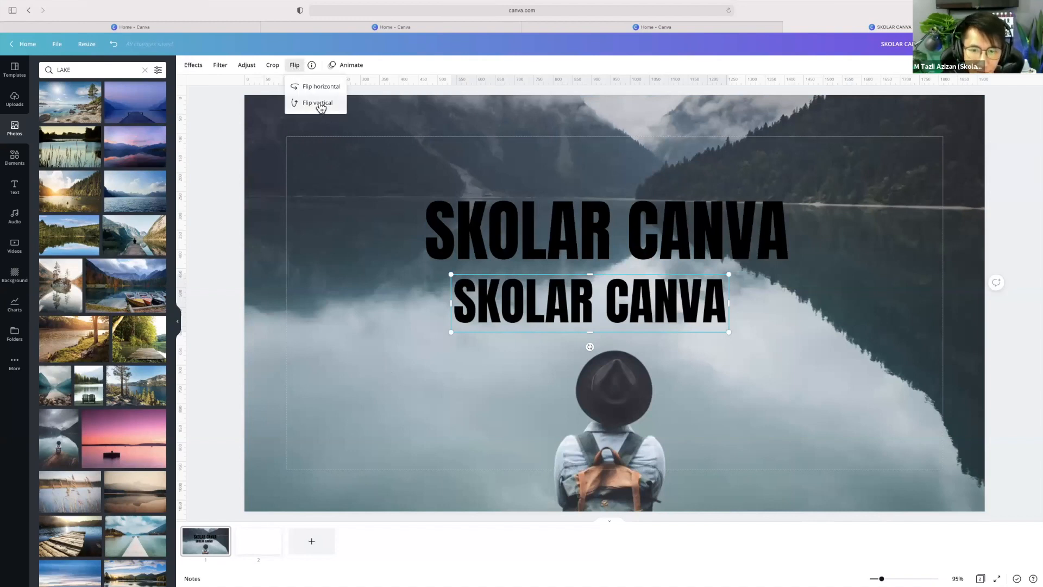
pyautogui.click(319, 103)
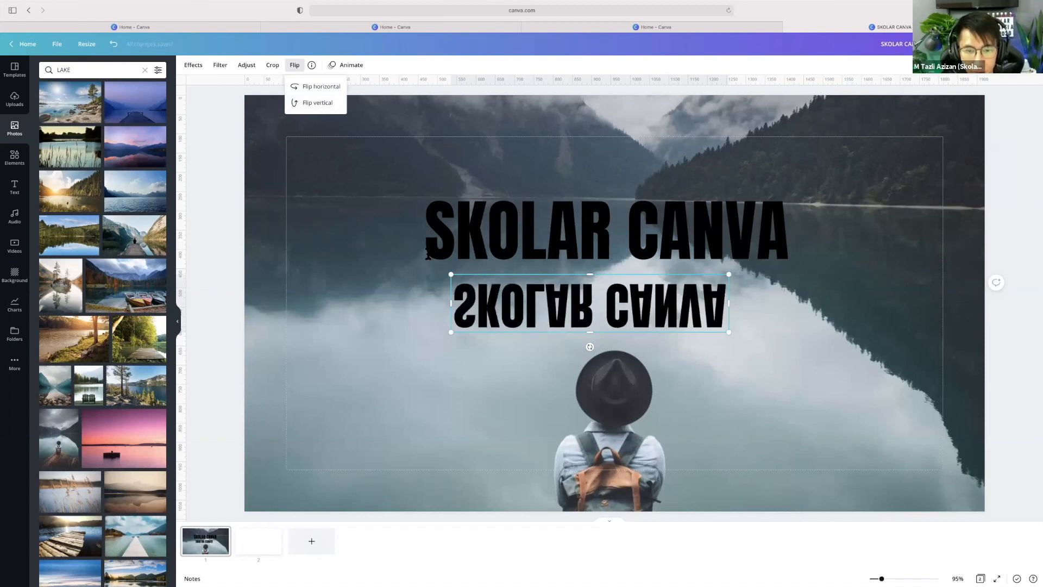
# Enlarge the flipped lettering image until its letters roughly match the width of the title above
pyautogui.click(450, 275)
pyautogui.moveTo(441, 268); pyautogui.dragTo(399, 259)
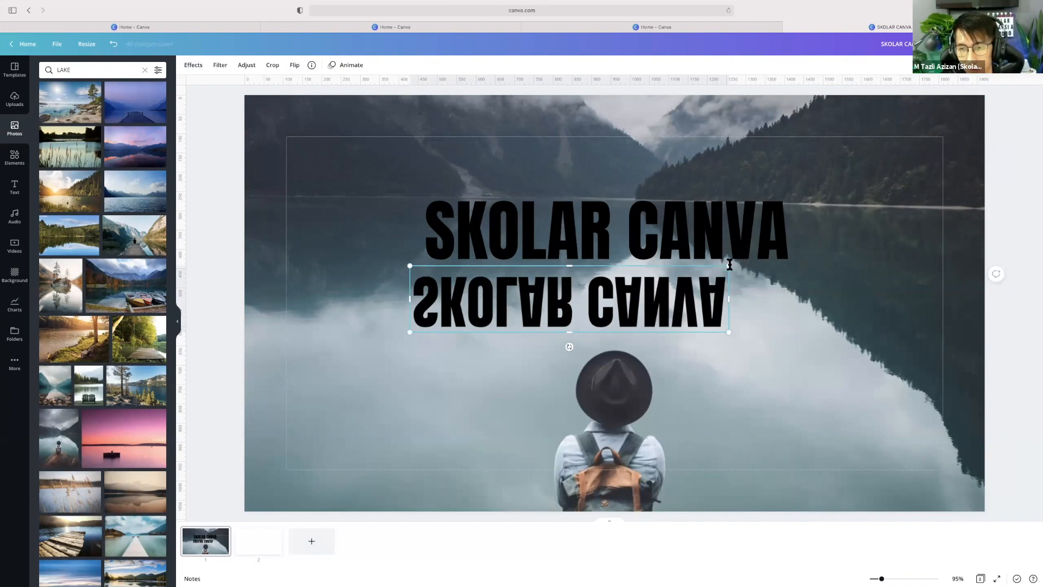
pyautogui.moveTo(800, 267); pyautogui.dragTo(797, 265)
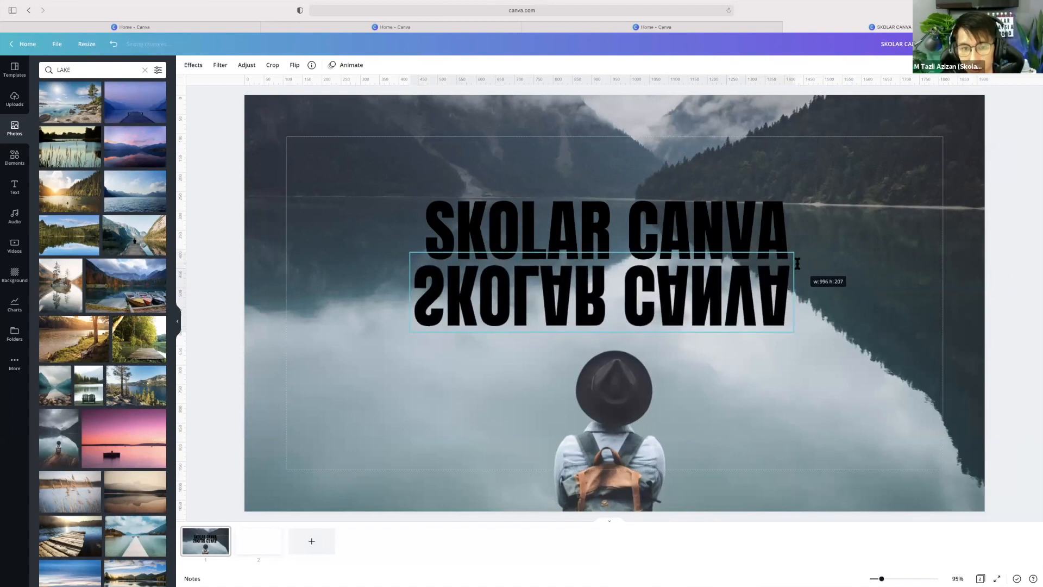
pyautogui.moveTo(413, 258); pyautogui.dragTo(423, 255)
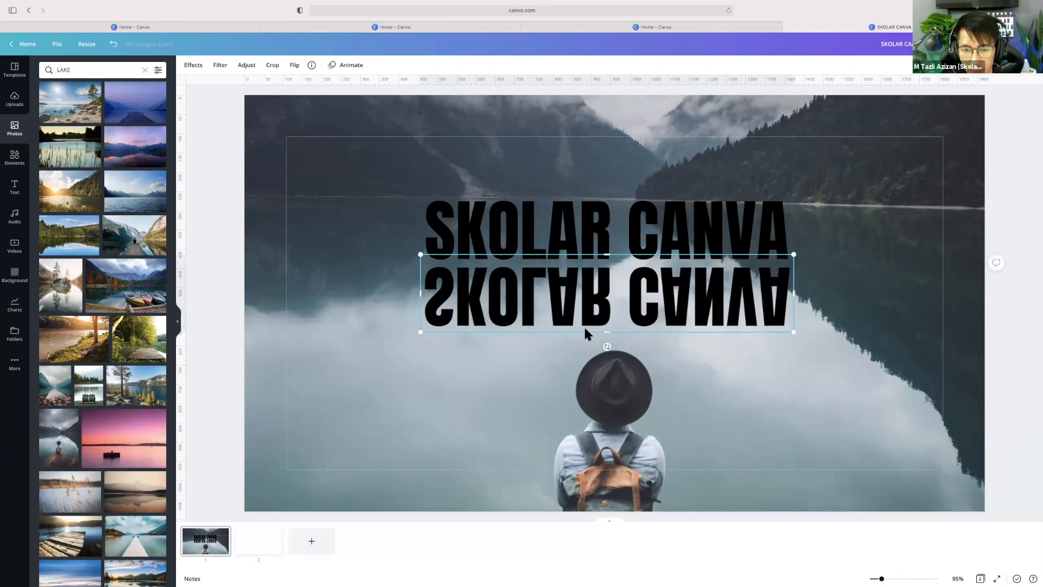
# Move the flipped lettering up to overlap the title's base and fine-tune its size to about 958 wide, aligning the letters
pyautogui.moveTo(585, 332); pyautogui.dragTo(595, 302)
pyautogui.click(568, 329)
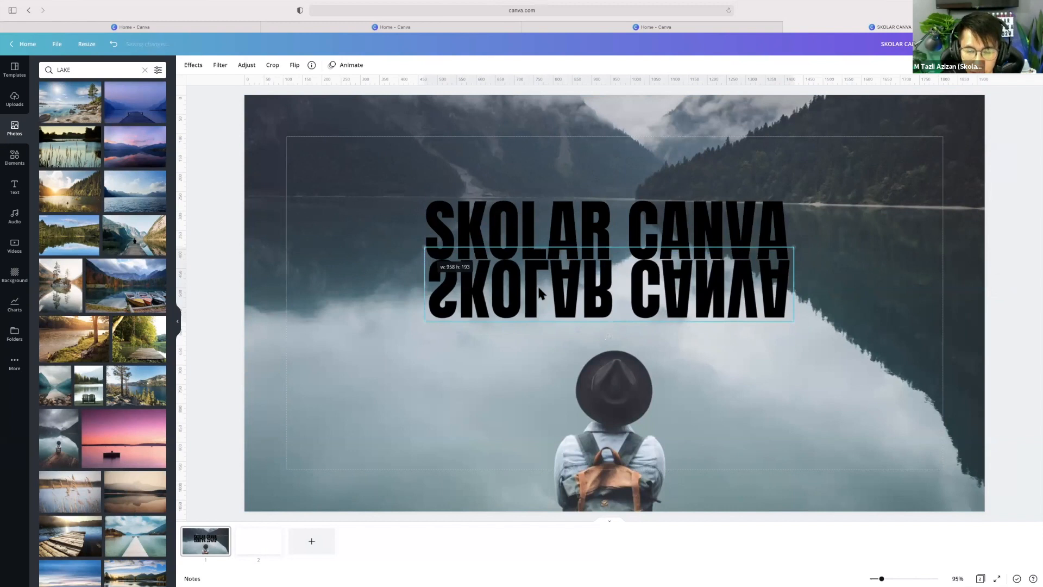
pyautogui.moveTo(537, 285); pyautogui.dragTo(543, 287)
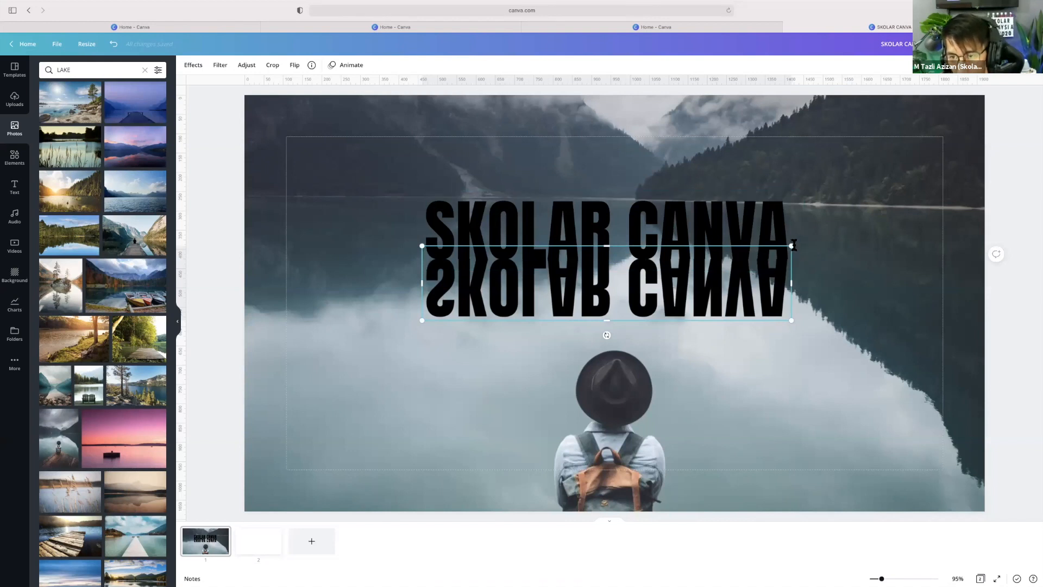
pyautogui.moveTo(794, 245); pyautogui.dragTo(794, 245)
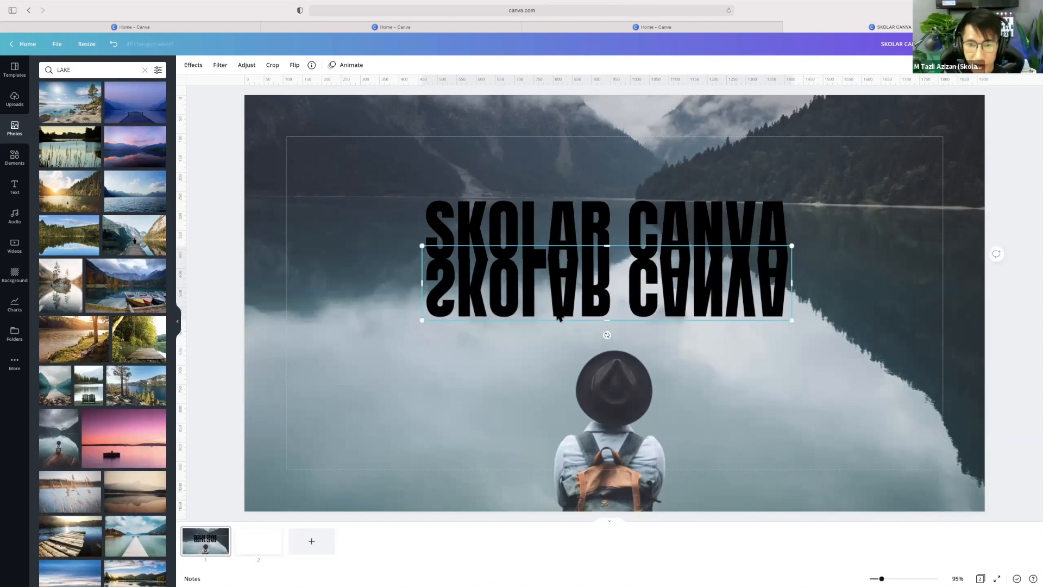
pyautogui.click(520, 341)
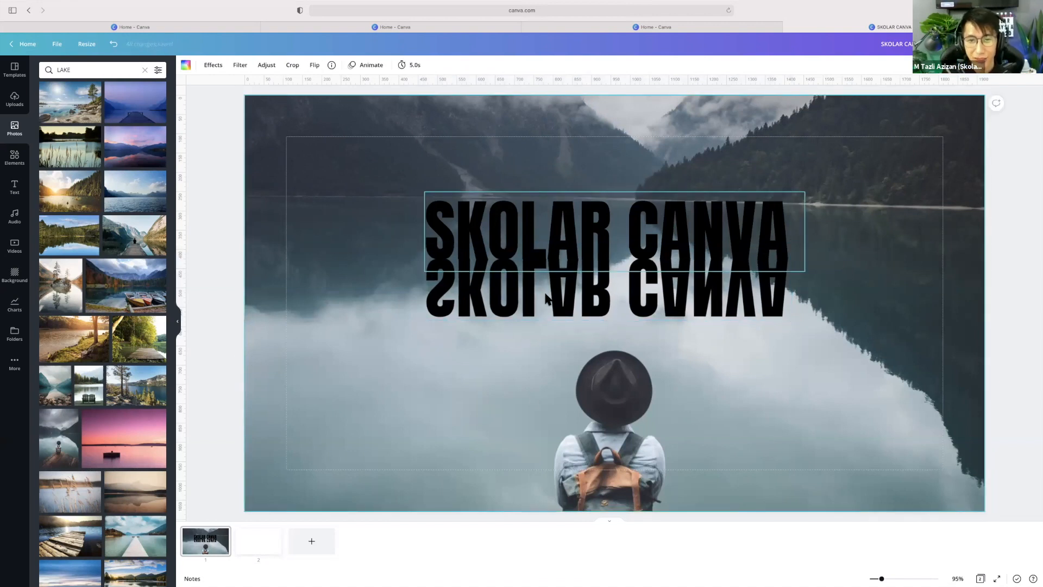
# Set the flipped lettering image's transparency to 19 so it looks like a reflection, and deselect it
pyautogui.click(548, 305)
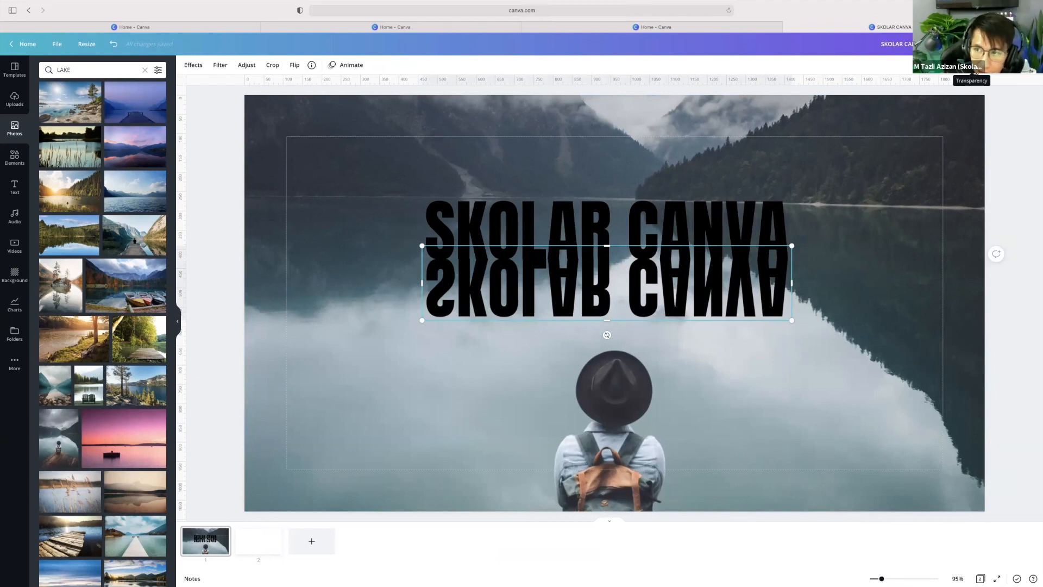
pyautogui.click(972, 65)
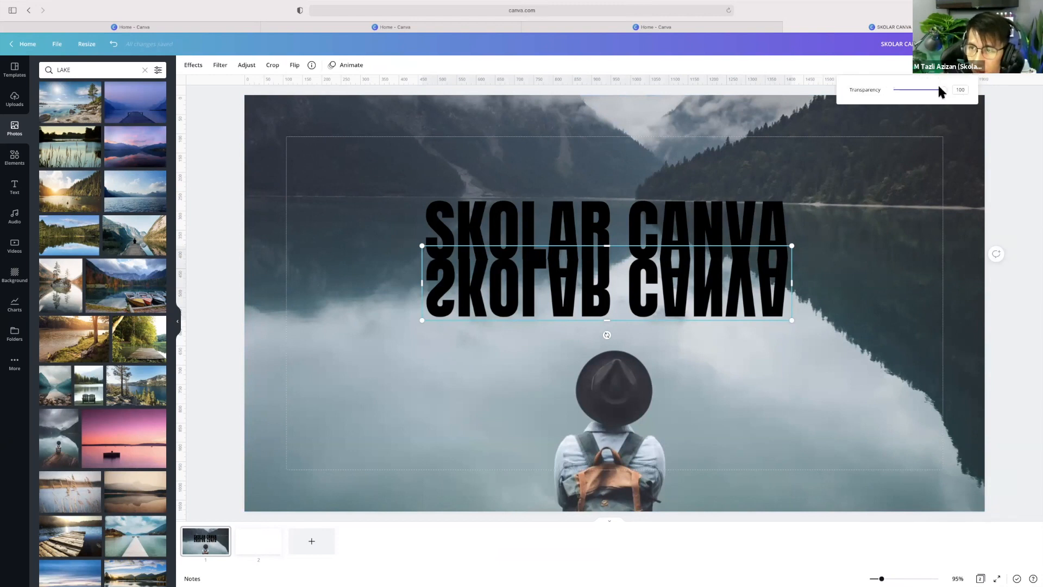
pyautogui.moveTo(919, 87); pyautogui.dragTo(903, 94)
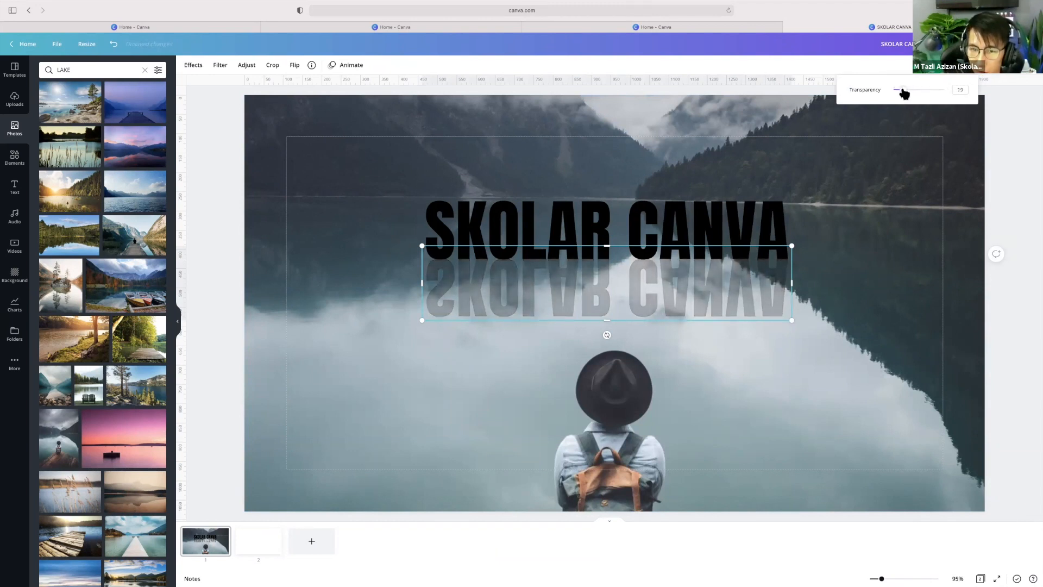
pyautogui.click(866, 288)
pyautogui.click(866, 288)
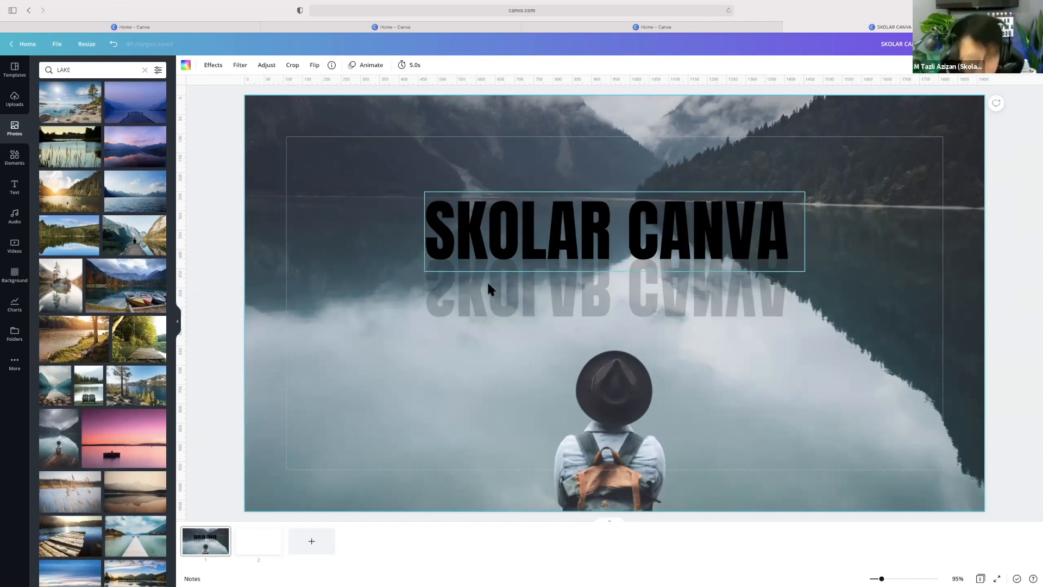
pyautogui.click(210, 202)
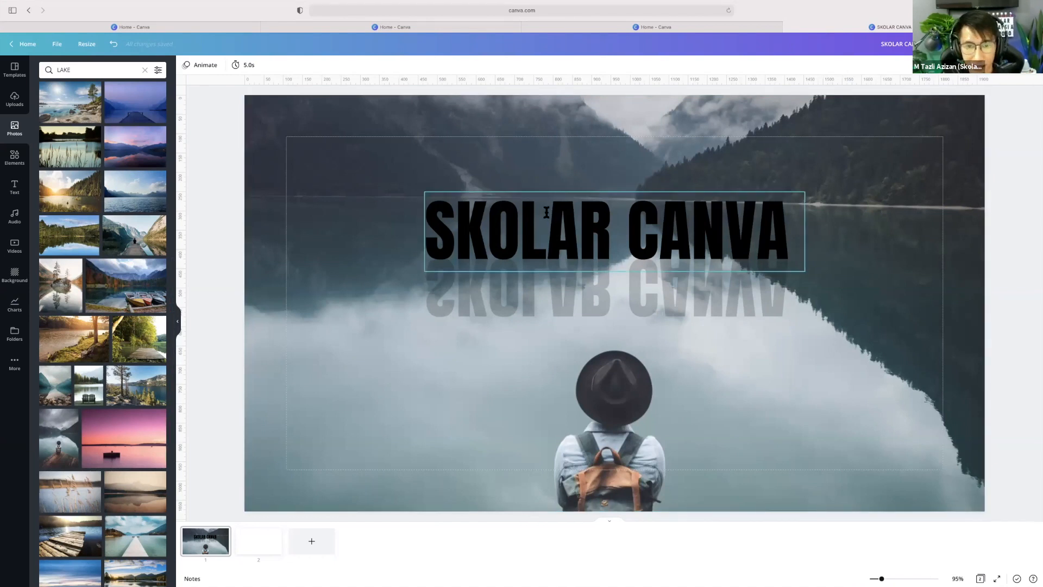
pyautogui.click(549, 233)
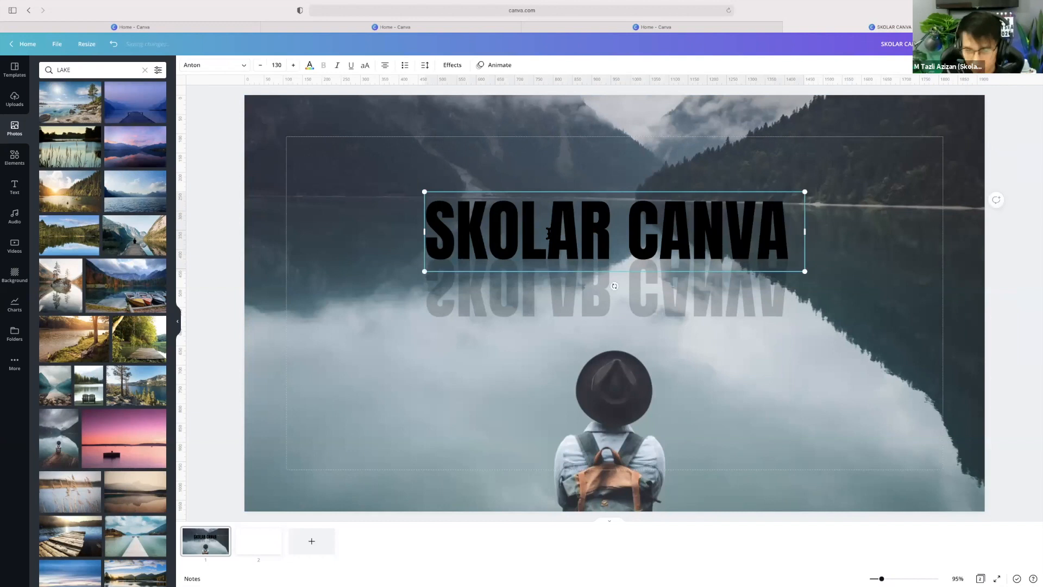
# Open the blank second page and clear the LAKE search in the photo library
pyautogui.click(260, 546)
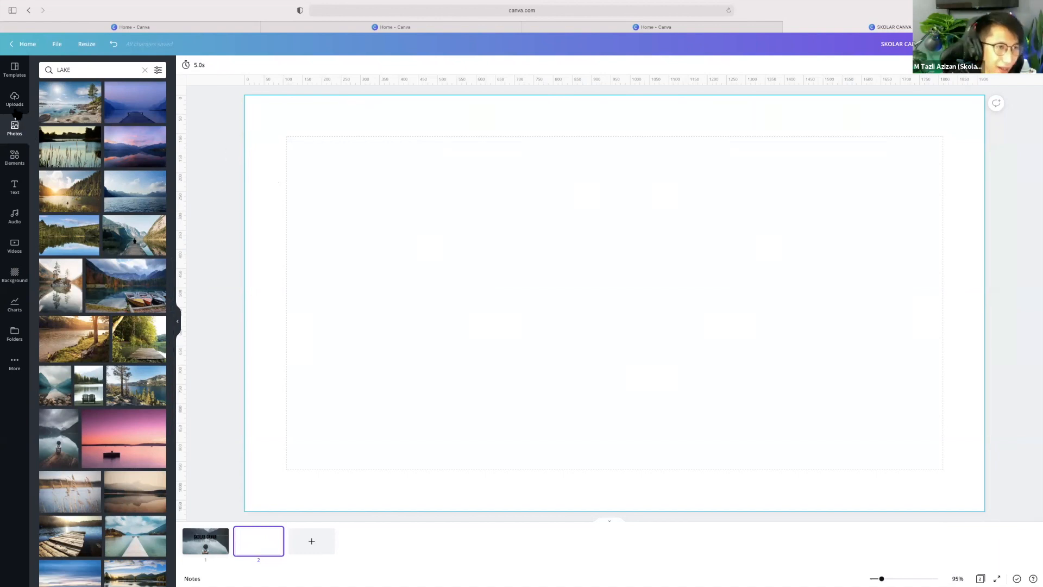
pyautogui.click(15, 105)
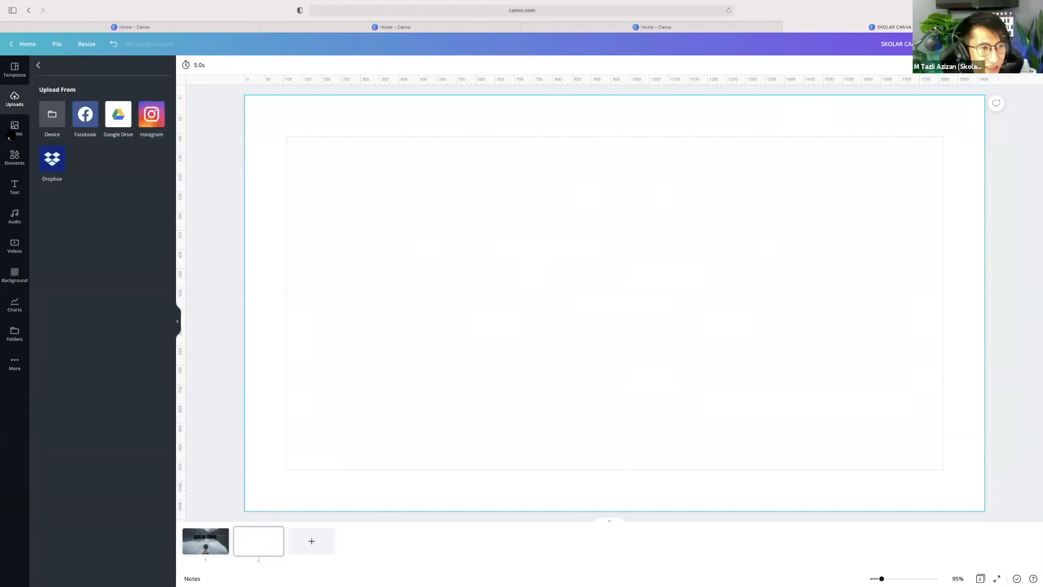
pyautogui.click(15, 131)
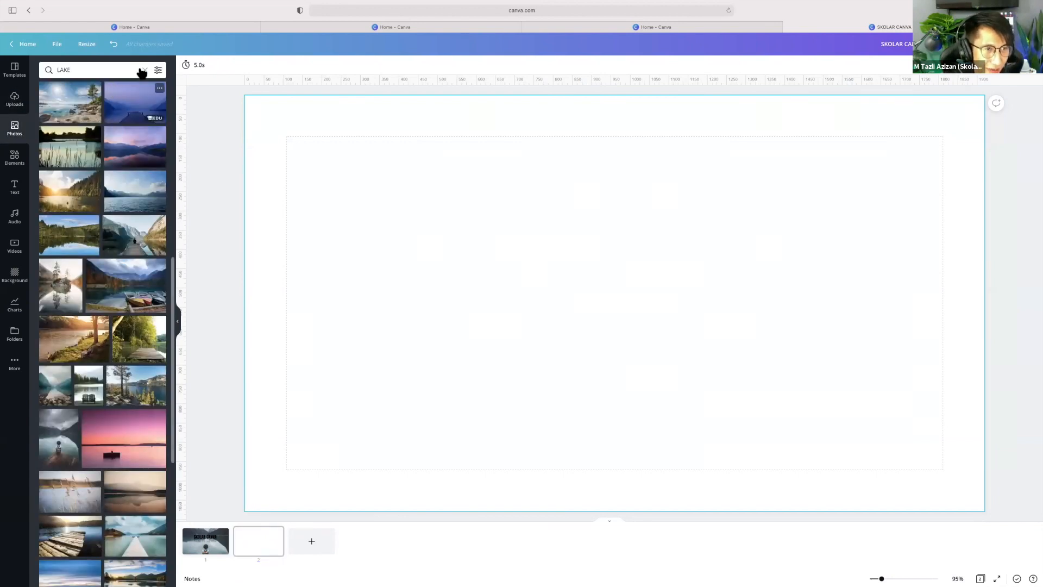
pyautogui.click(145, 71)
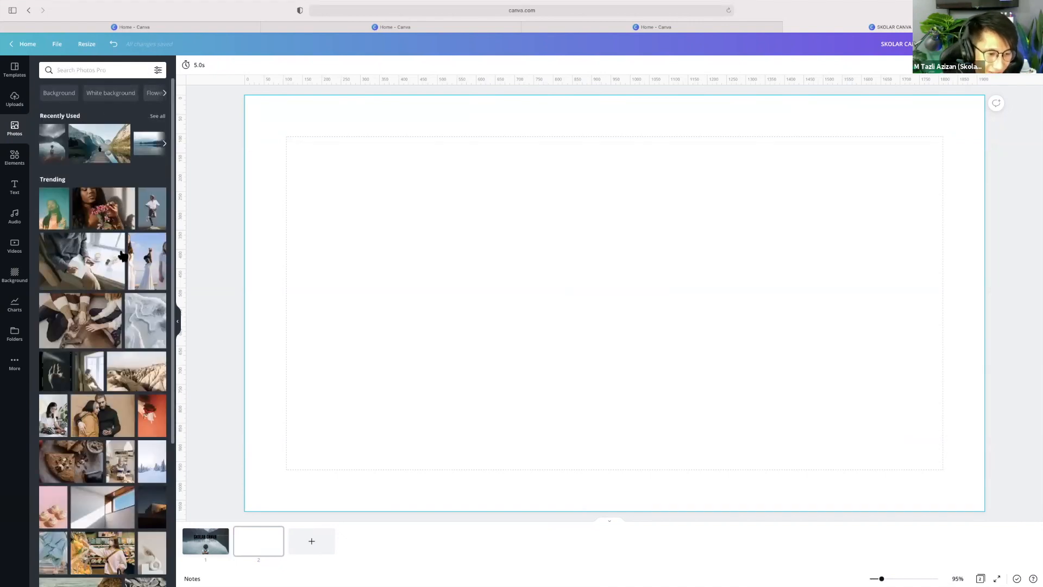
# Browse the trending photos in the photo library for a suitable image
pyautogui.scroll(-2, 124, 255)
pyautogui.scroll(-2, 124, 256)
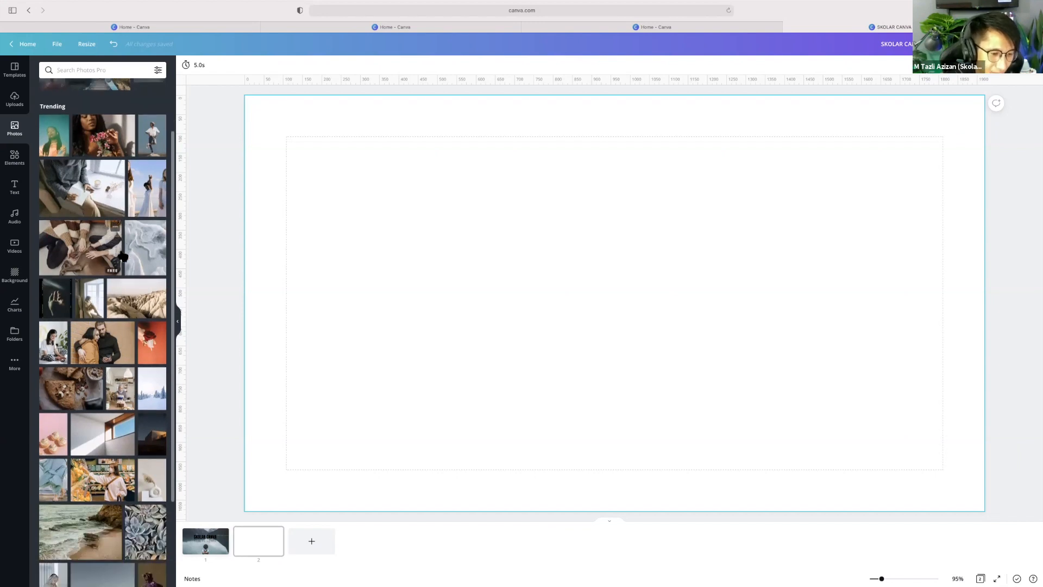
pyautogui.scroll(-4, 118, 252)
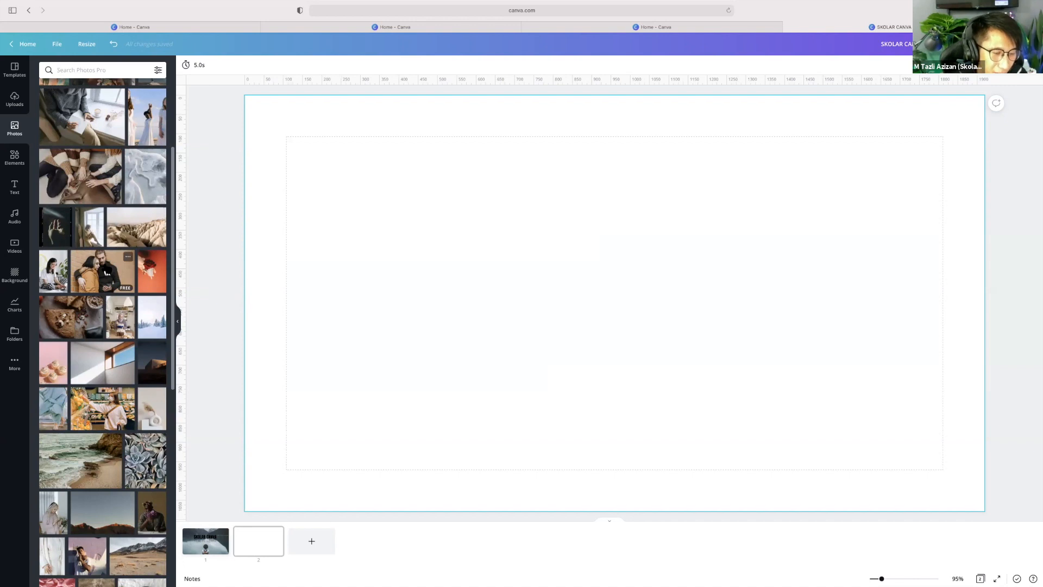
pyautogui.scroll(-2, 107, 271)
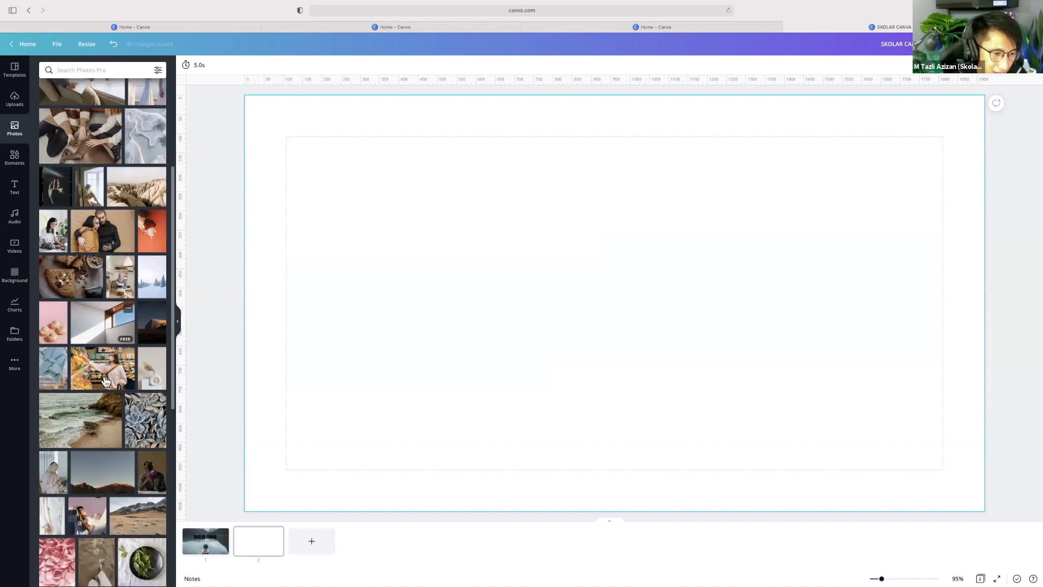
pyautogui.scroll(-3, 105, 385)
pyautogui.scroll(-5, 105, 385)
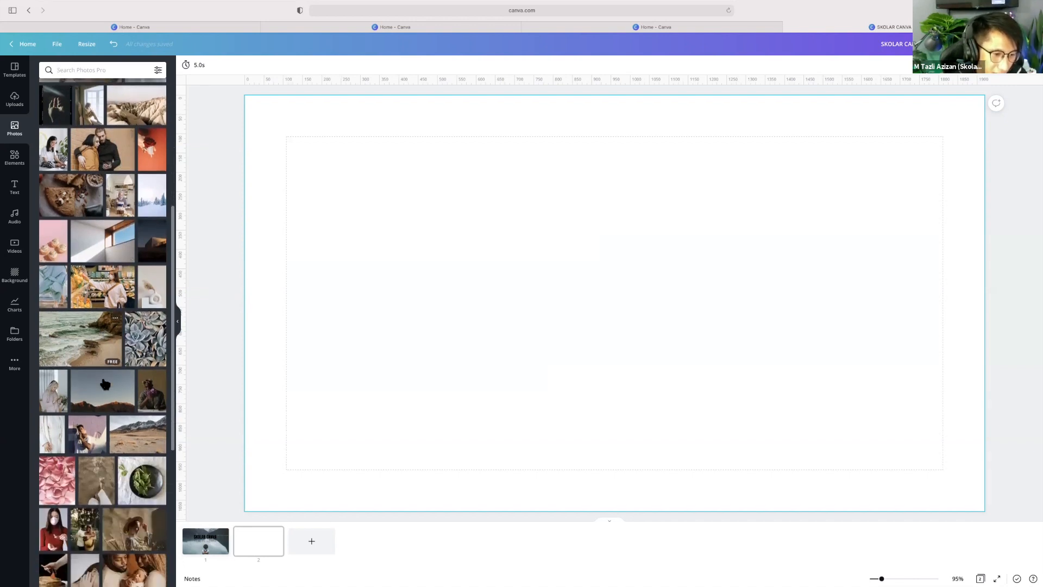
pyautogui.scroll(-3, 105, 382)
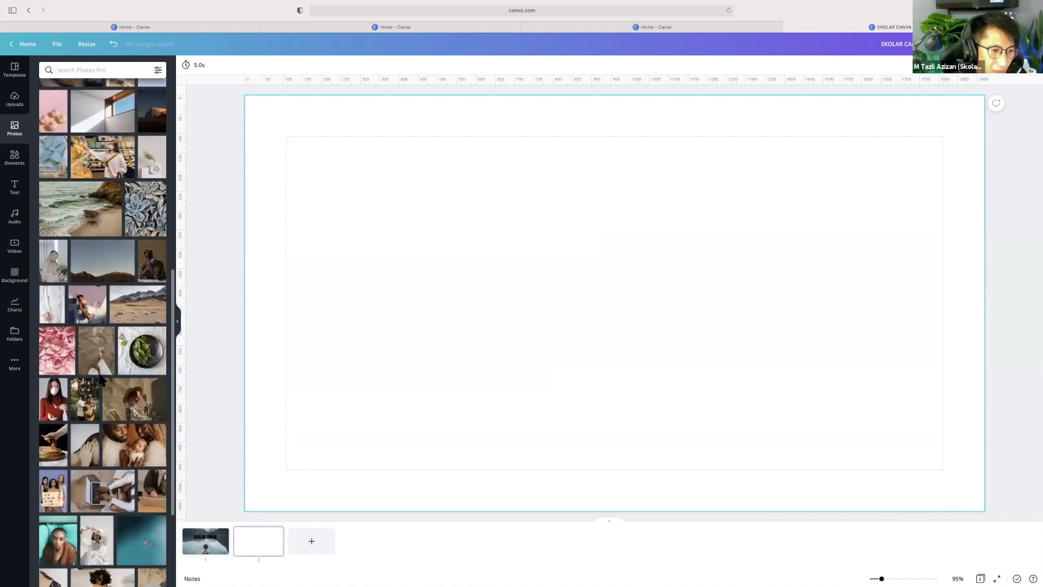
pyautogui.scroll(15, 106, 182)
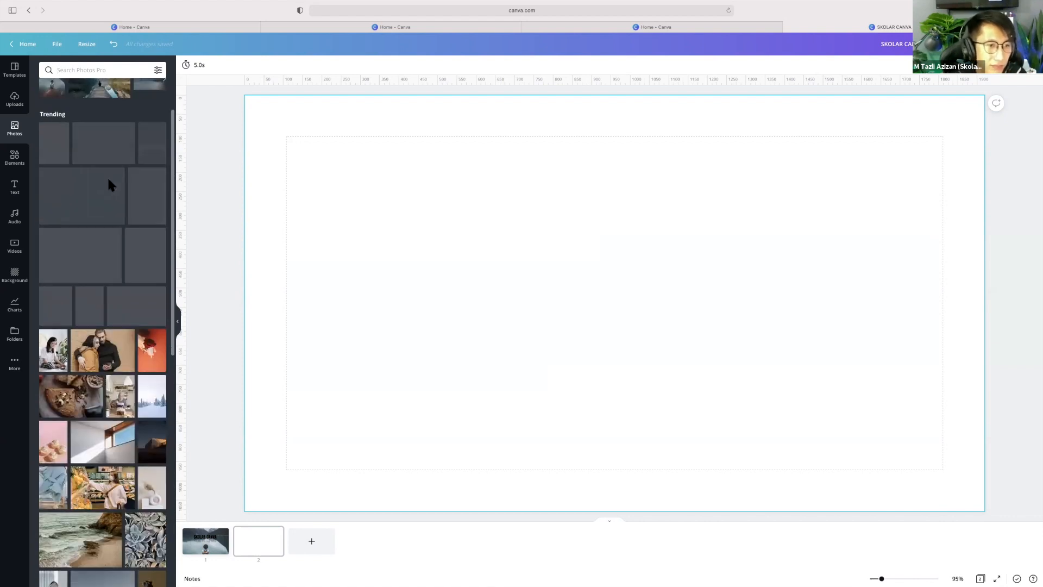
# Search the photo library for APPLE
pyautogui.click(113, 71)
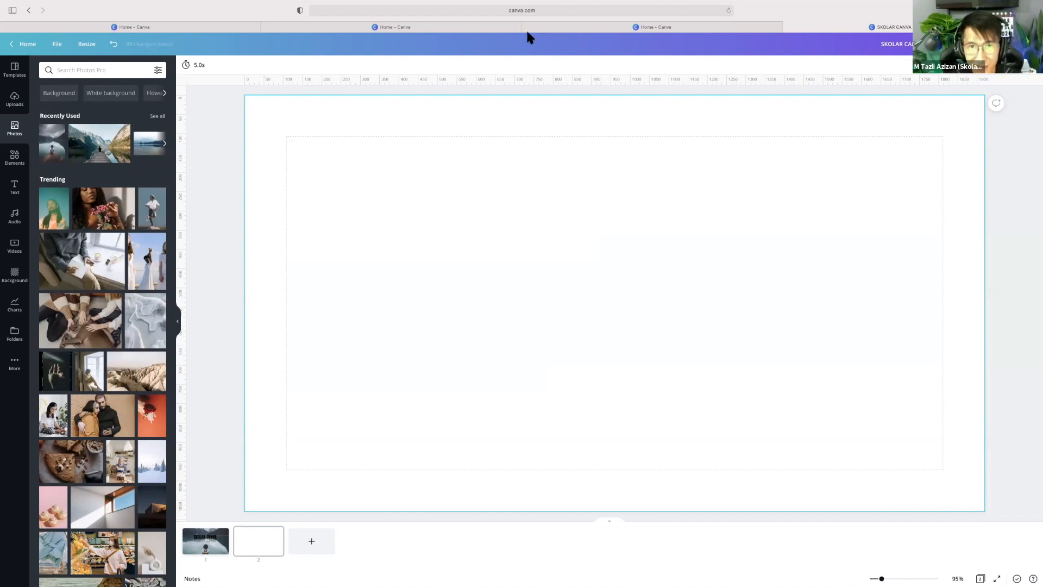
pyautogui.click(453, 26)
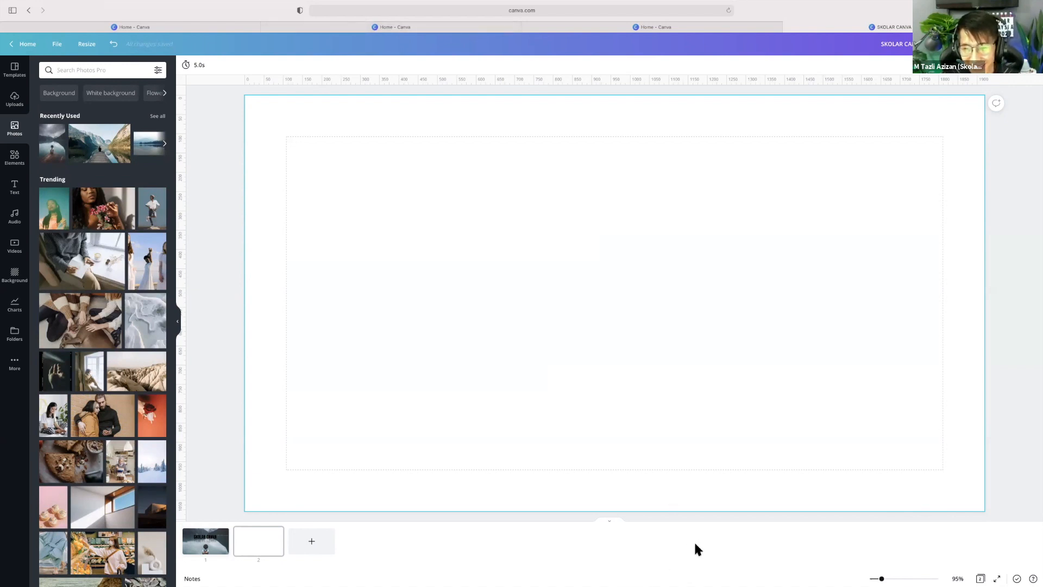
pyautogui.click(528, 332)
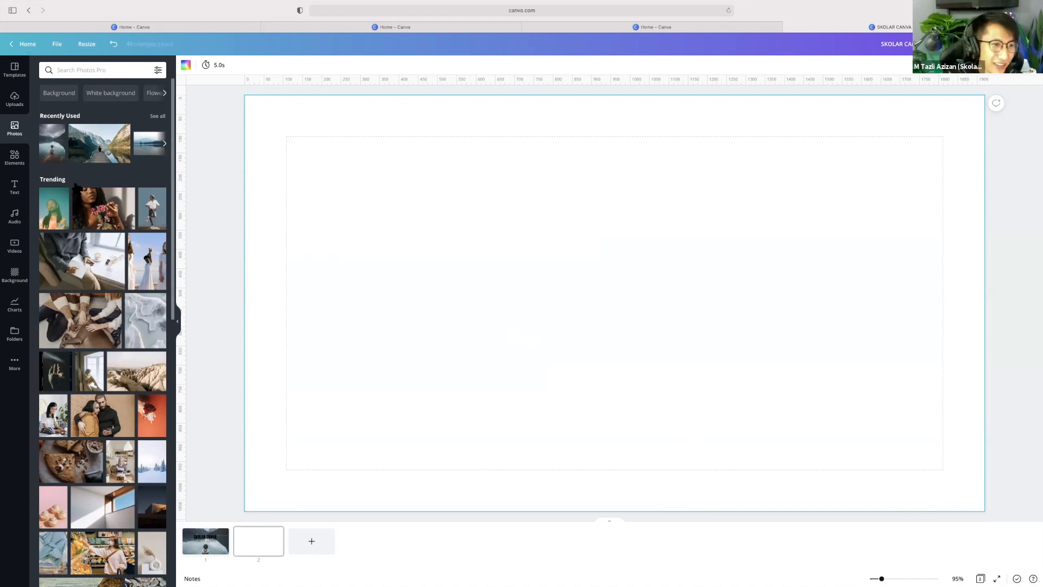
pyautogui.click(106, 71)
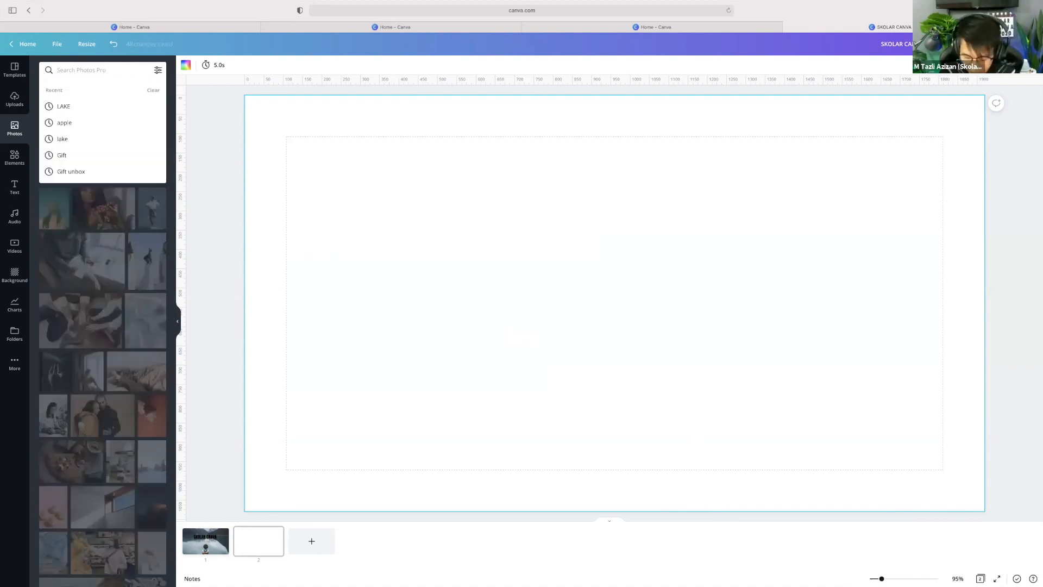
pyautogui.write('APPL')
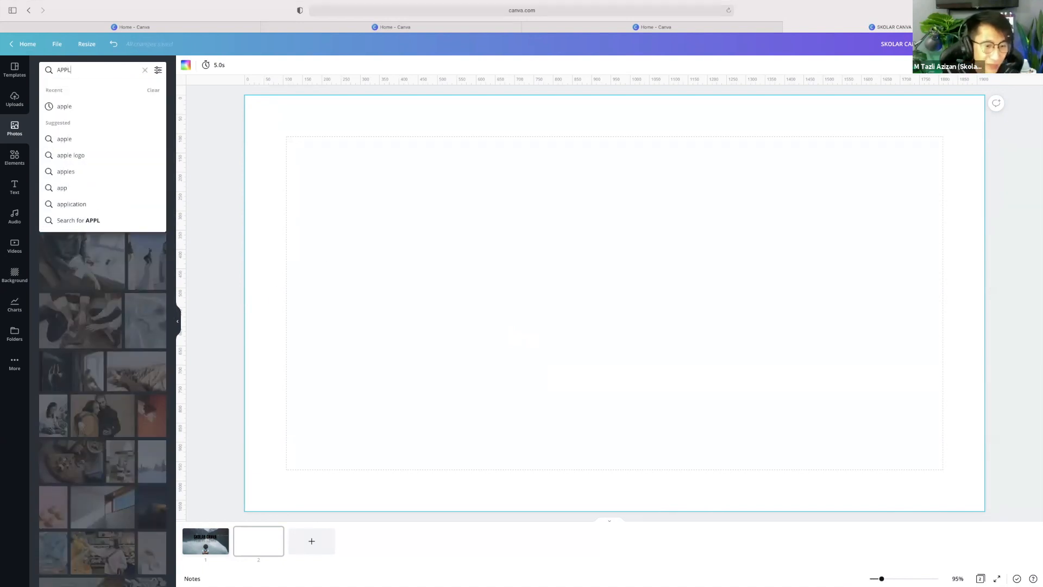
pyautogui.press('Escape')
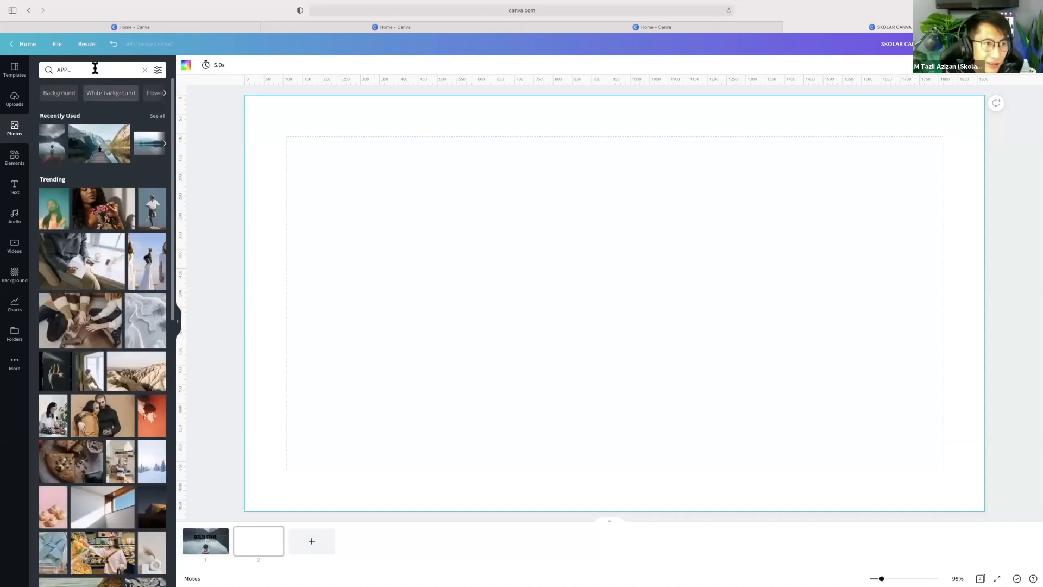
pyautogui.write('E')
pyautogui.press('Return')
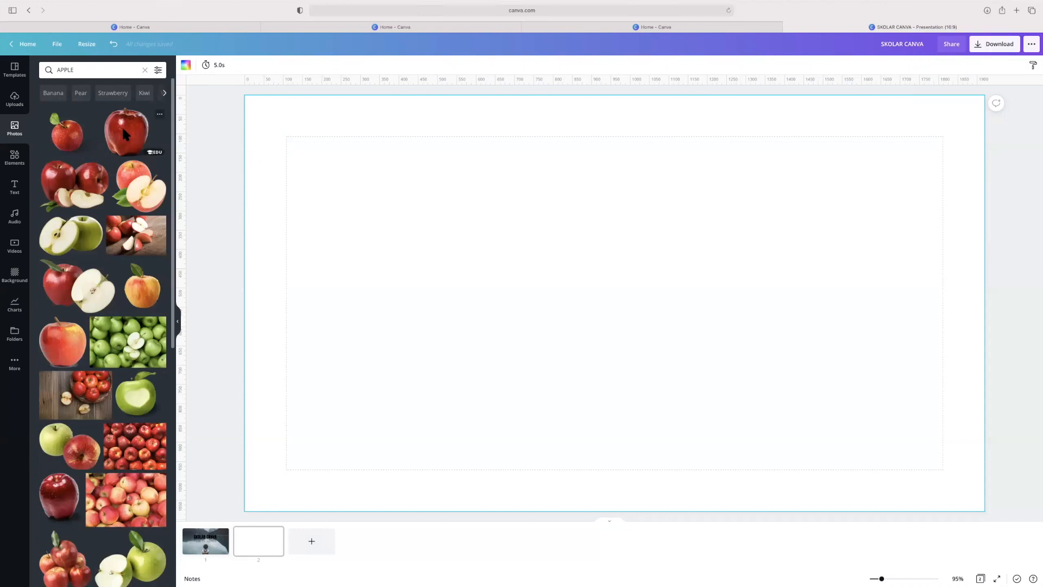
# Place the single whole red apple photo on page 2 and delete it again
pyautogui.click(124, 135)
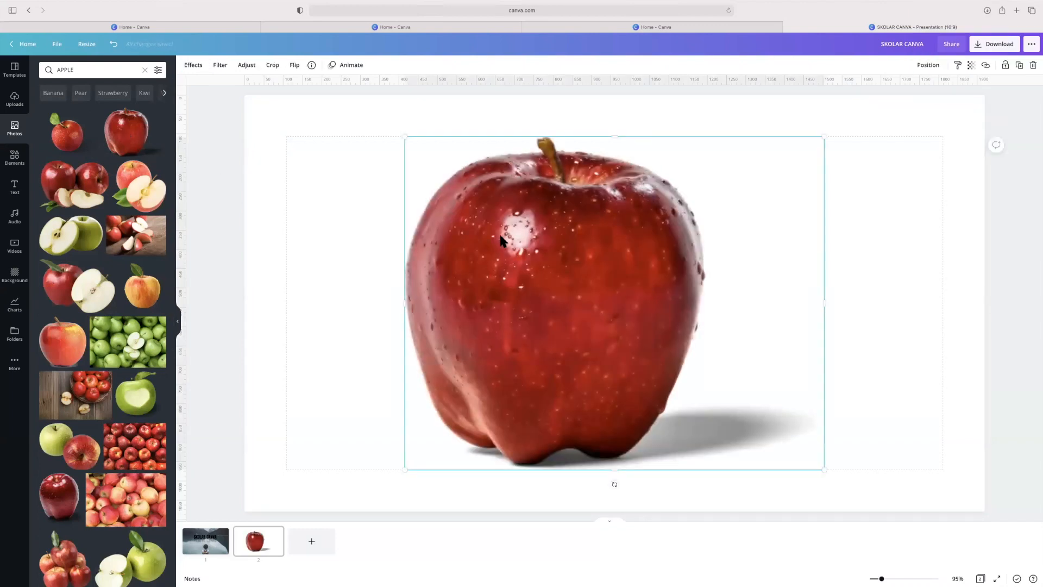
pyautogui.press('BackSpace')
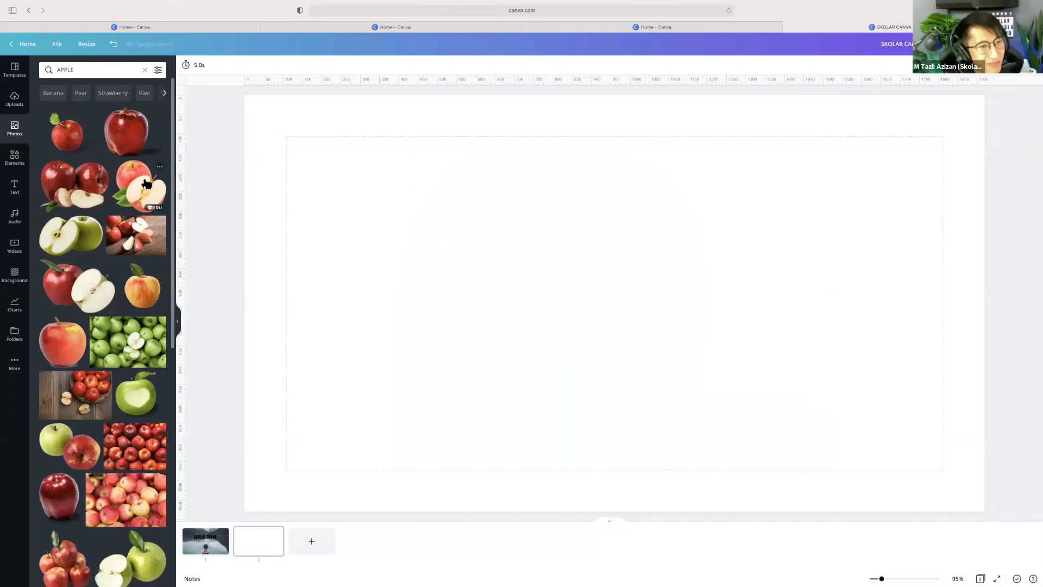
pyautogui.moveTo(87, 154)
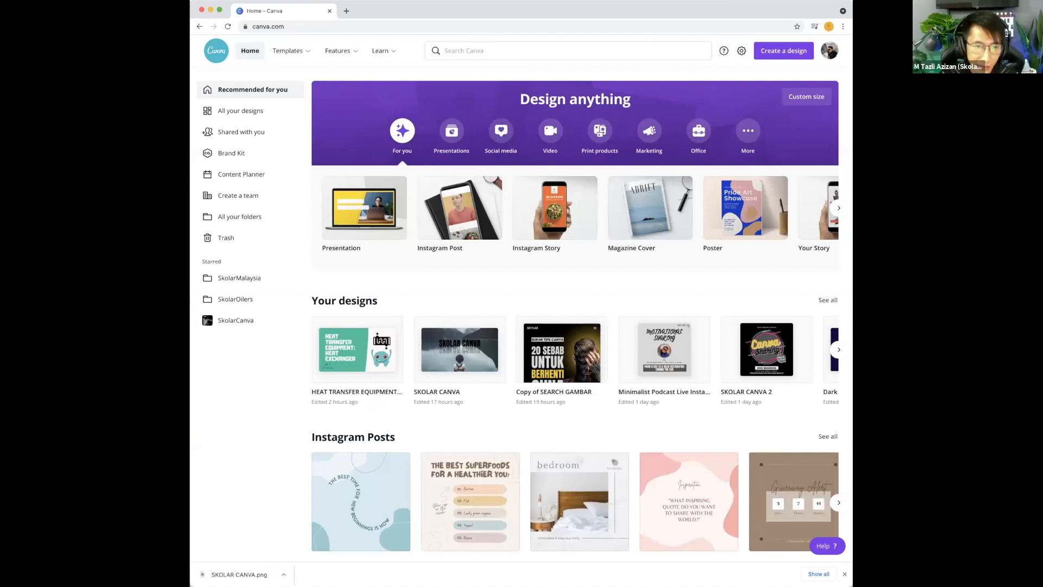
# Expand the Canva home window to full screen and open the dispersion design from the SkolarCanva folder
pyautogui.click(219, 10)
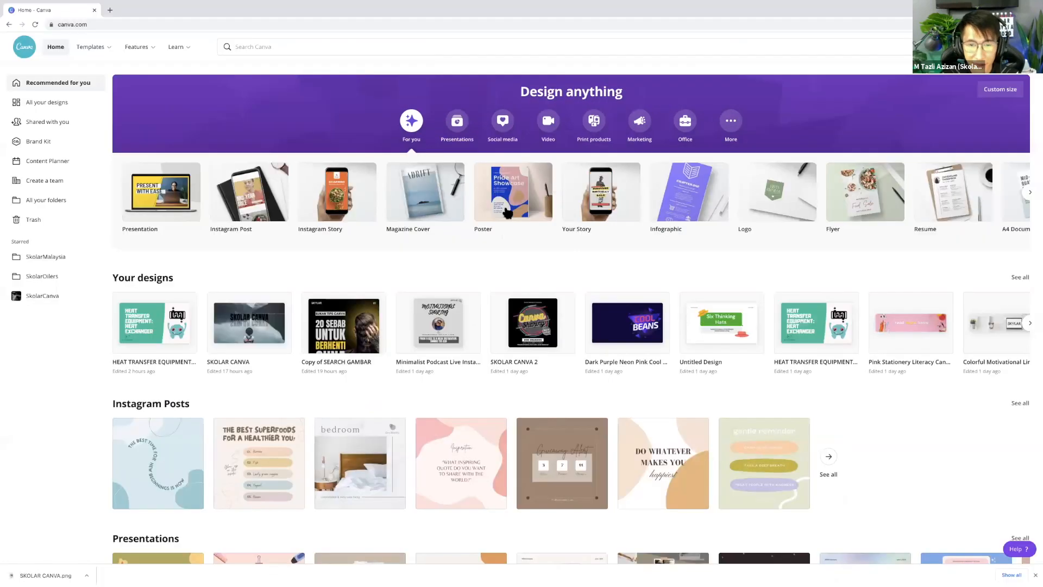
pyautogui.scroll(-1, 384, 275)
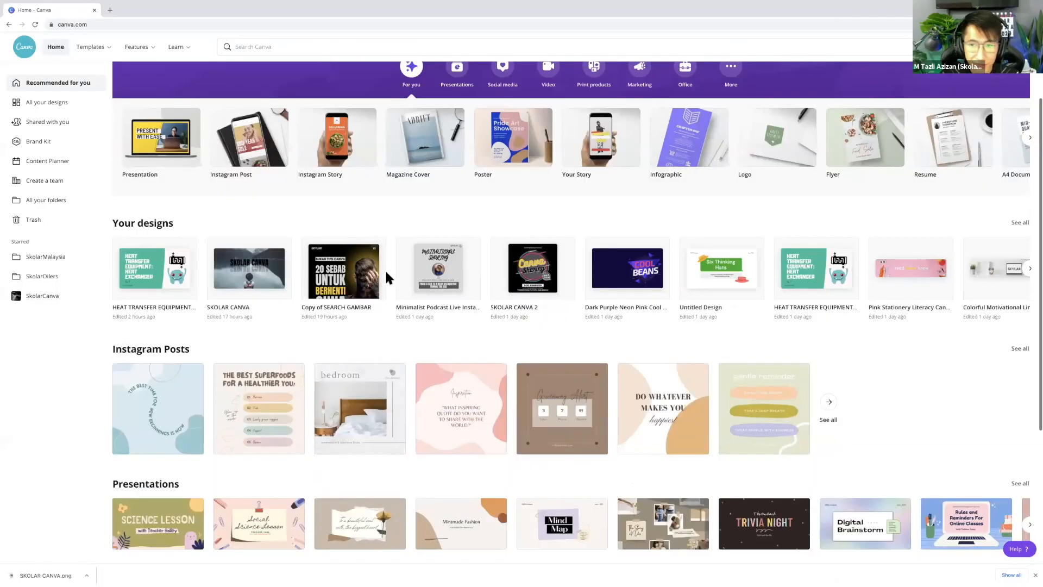
pyautogui.scroll(1, 356, 269)
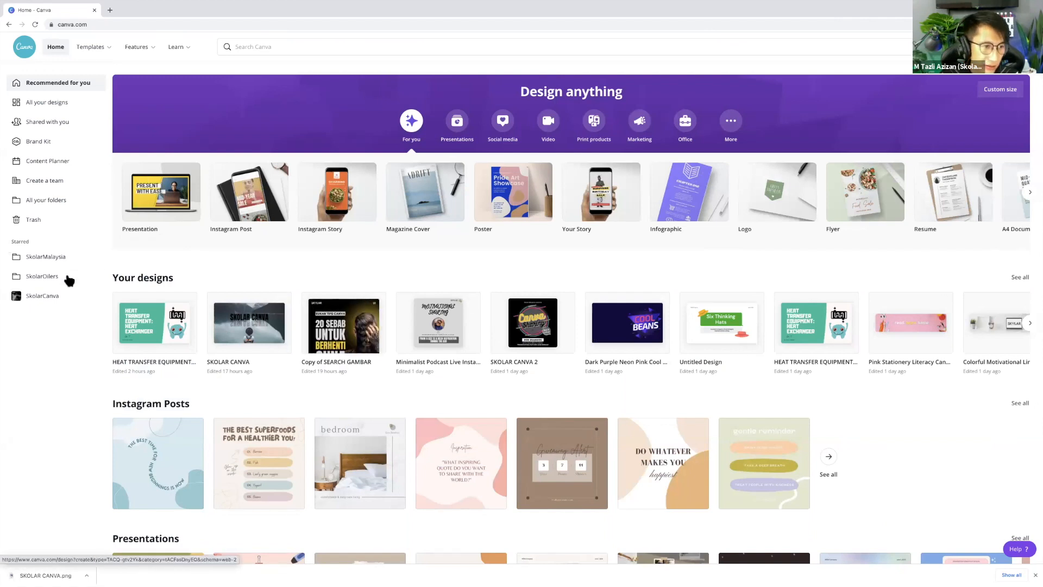
pyautogui.click(50, 297)
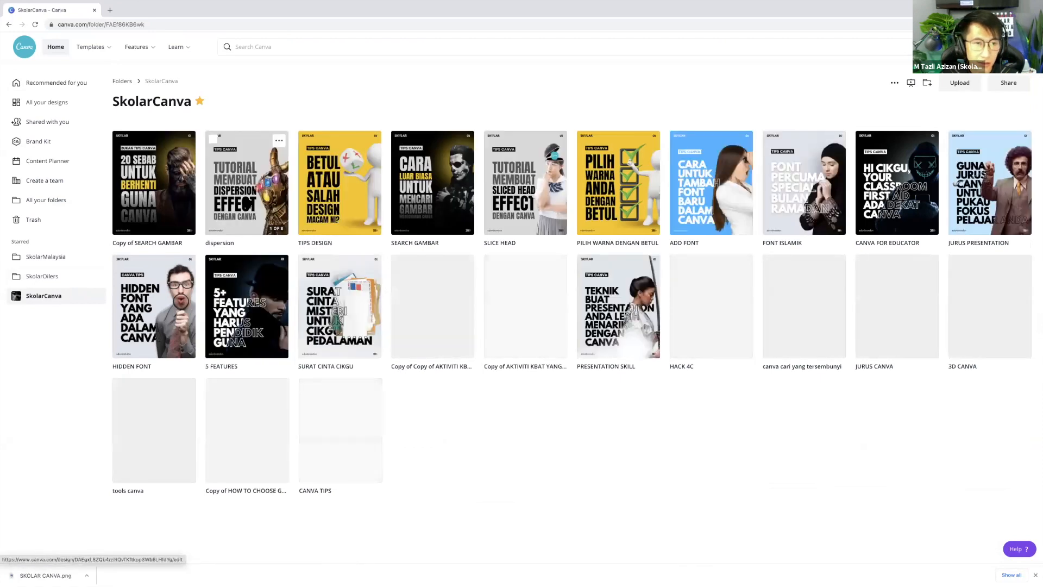
pyautogui.click(250, 199)
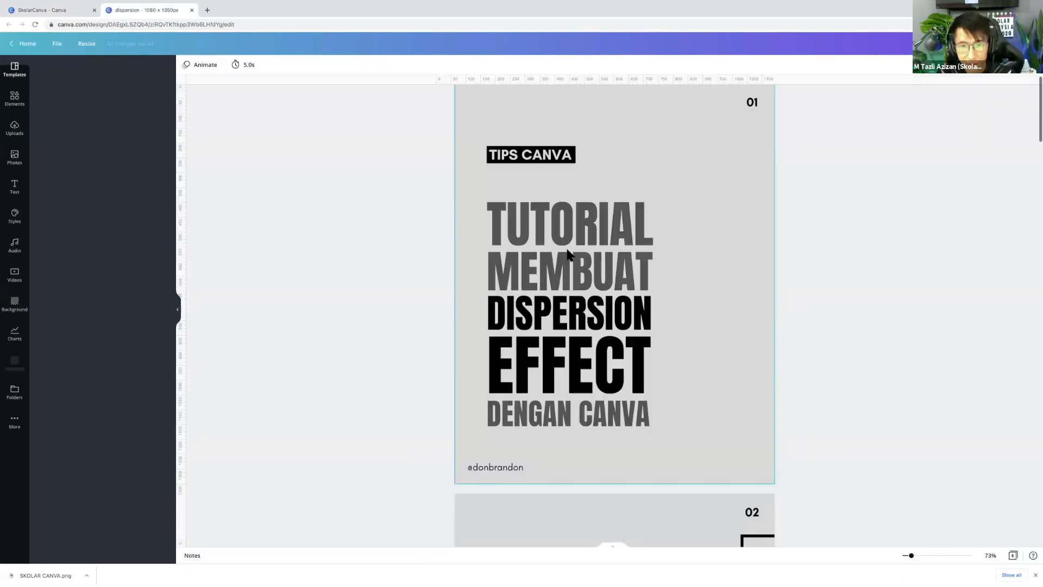
# Examine the dispersion tutorial's pages, focusing on the chosen picture and two splash elements listed on page 3
pyautogui.scroll(-5, 565, 253)
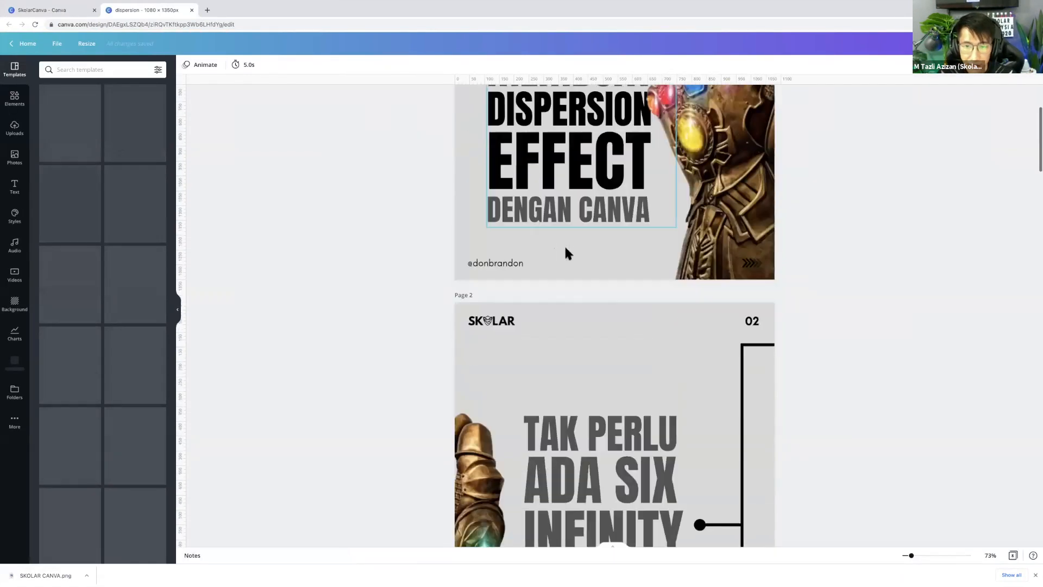
pyautogui.scroll(-4, 565, 252)
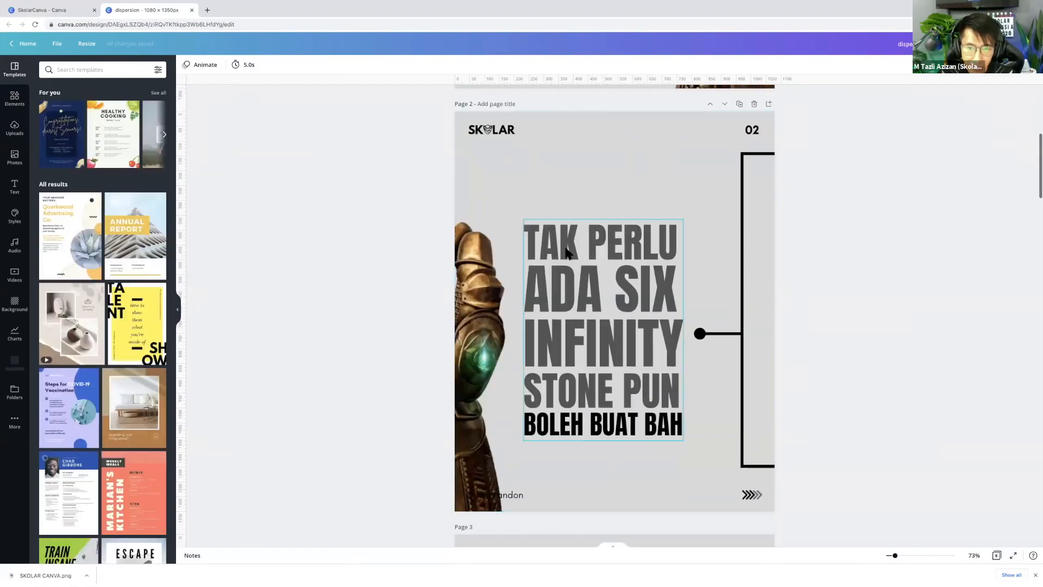
pyautogui.scroll(-10, 546, 268)
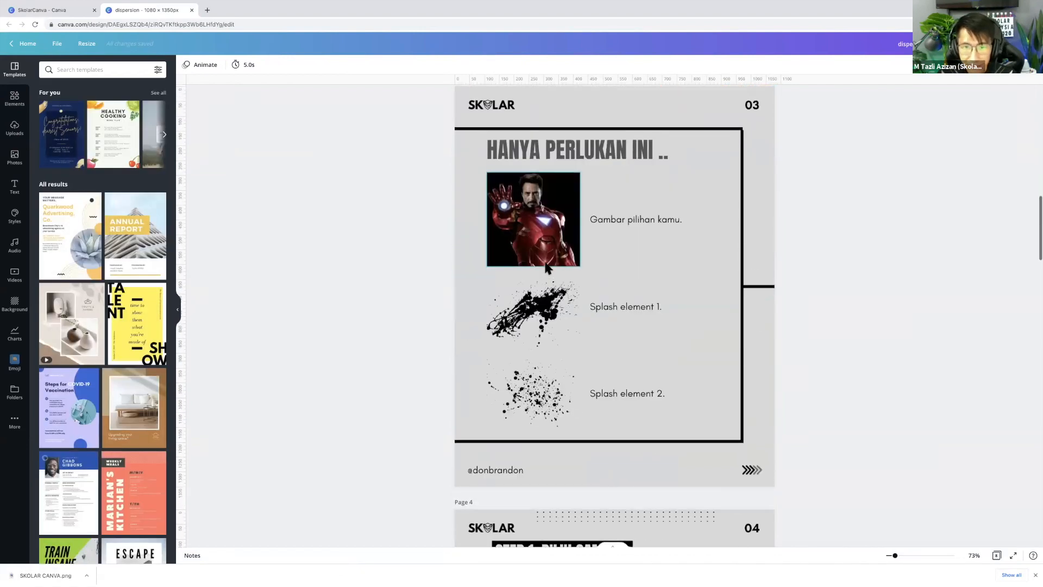
pyautogui.scroll(-1, 629, 204)
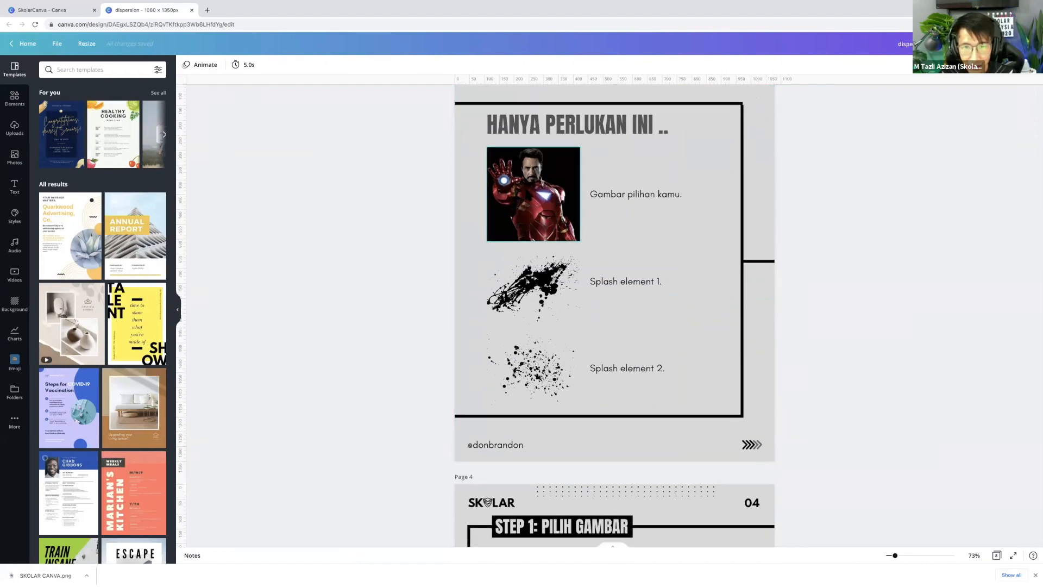
pyautogui.scroll(-1, 534, 194)
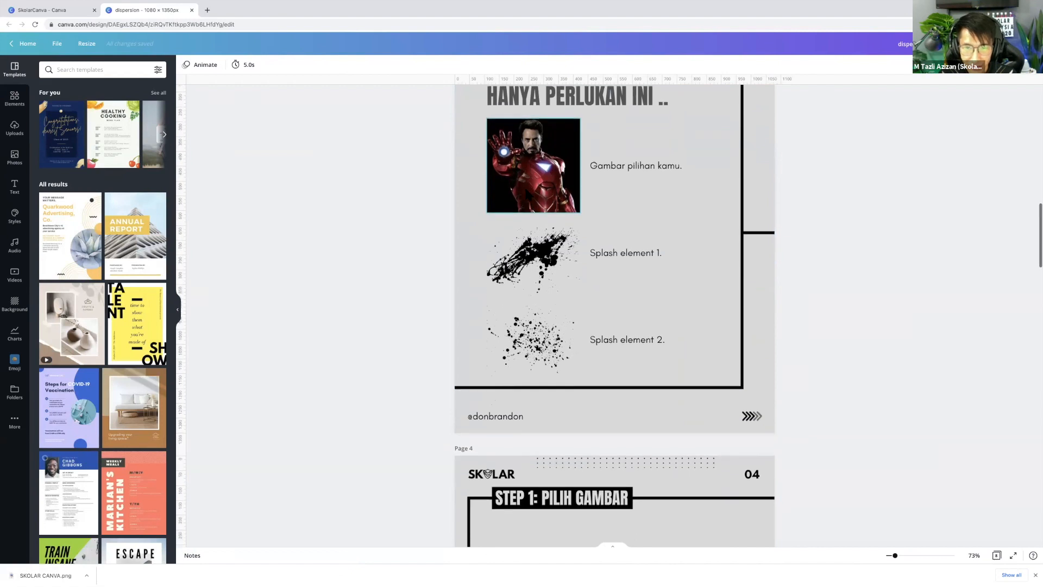
pyautogui.scroll(-1, 526, 190)
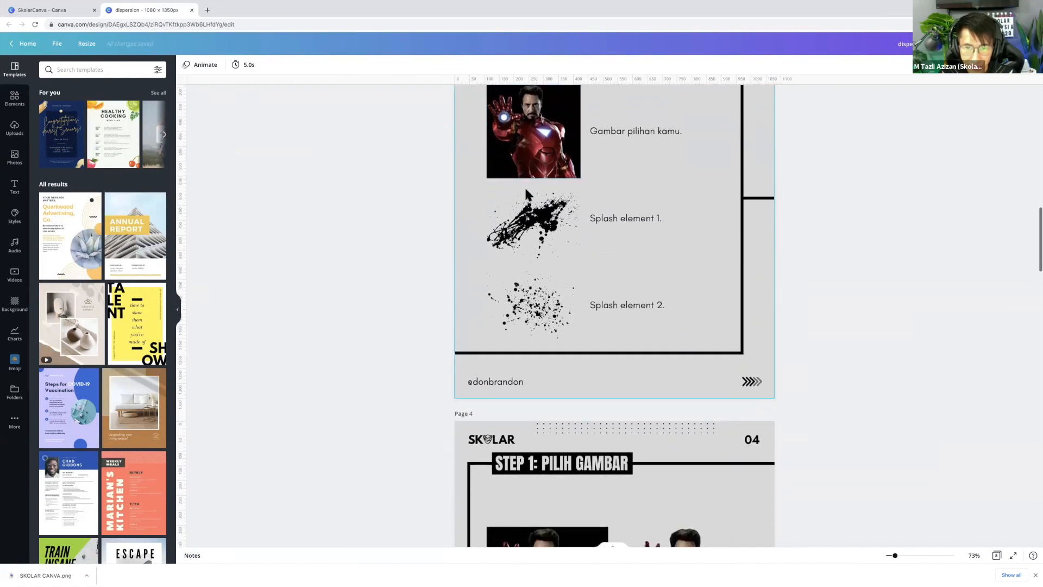
pyautogui.scroll(-1, 620, 211)
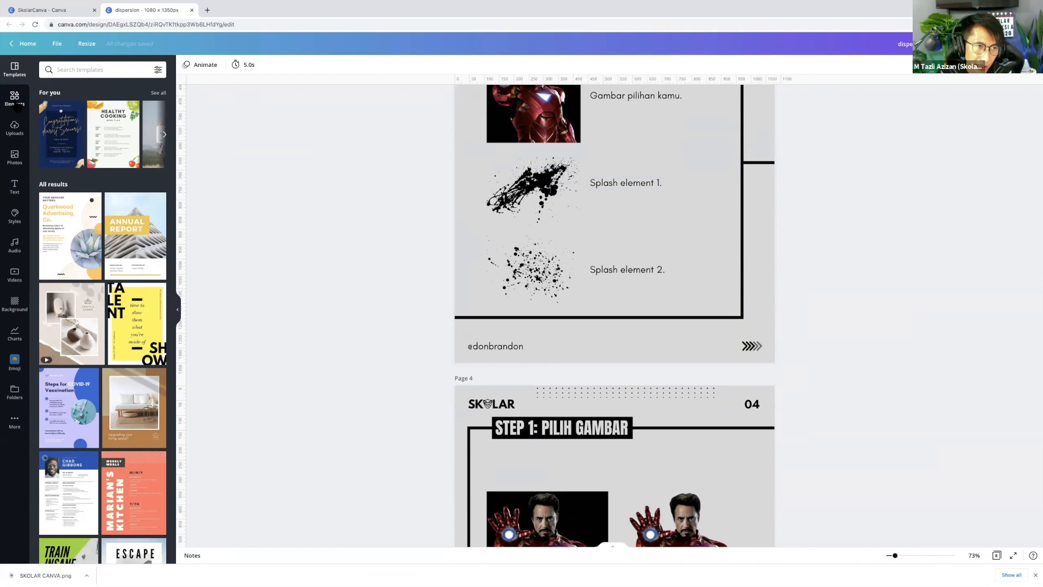
# Search the elements library for SPLASH and narrow the results to graphics
pyautogui.click(16, 101)
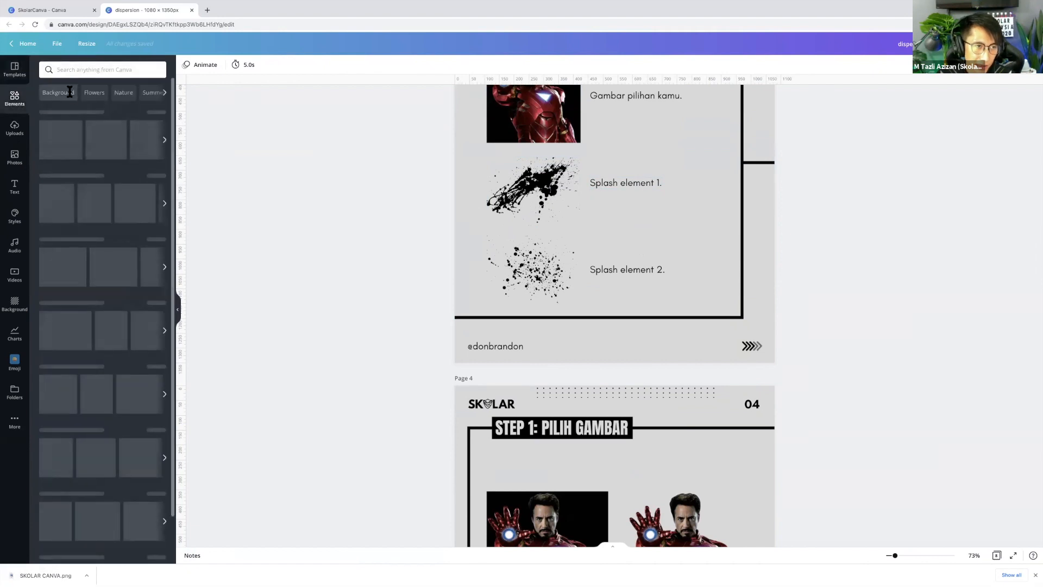
pyautogui.click(77, 69)
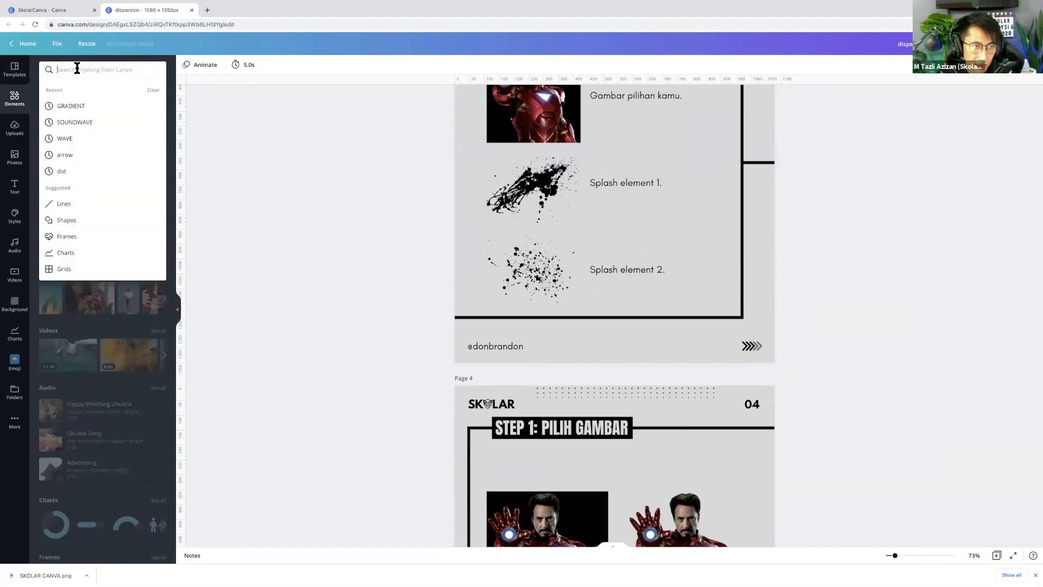
pyautogui.write('SPLASH')
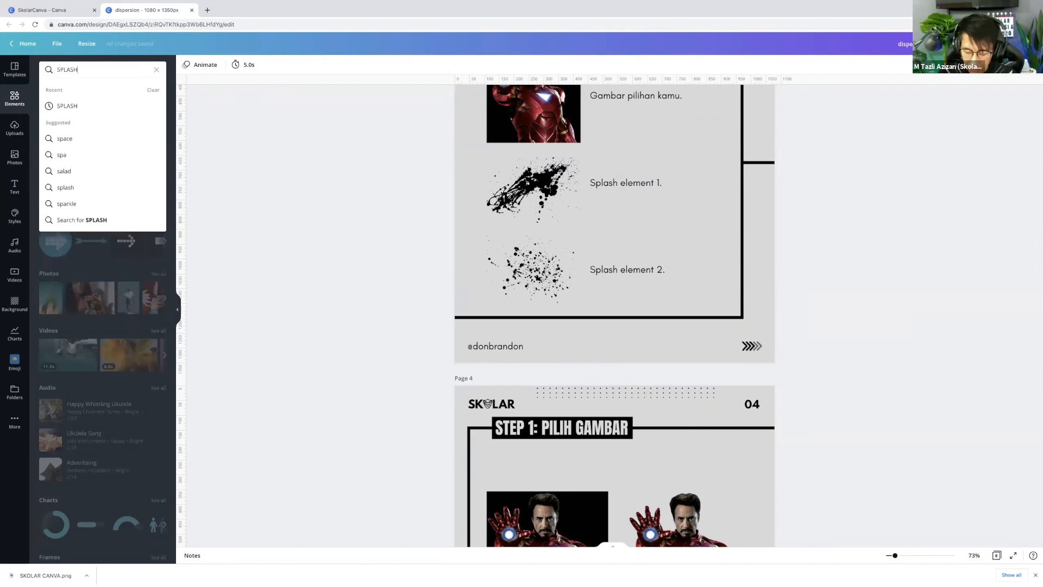
pyautogui.press('Return')
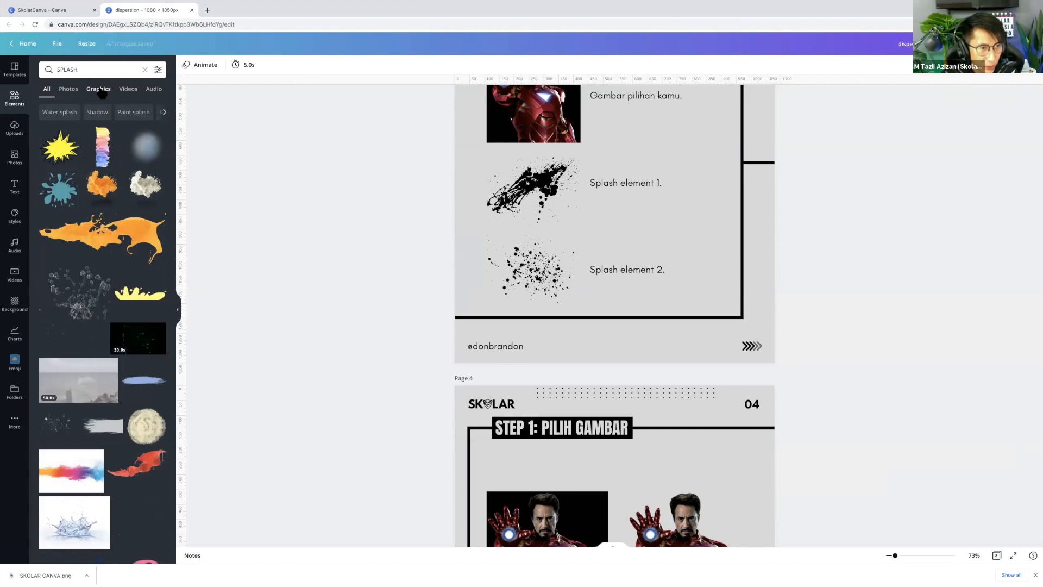
pyautogui.click(71, 89)
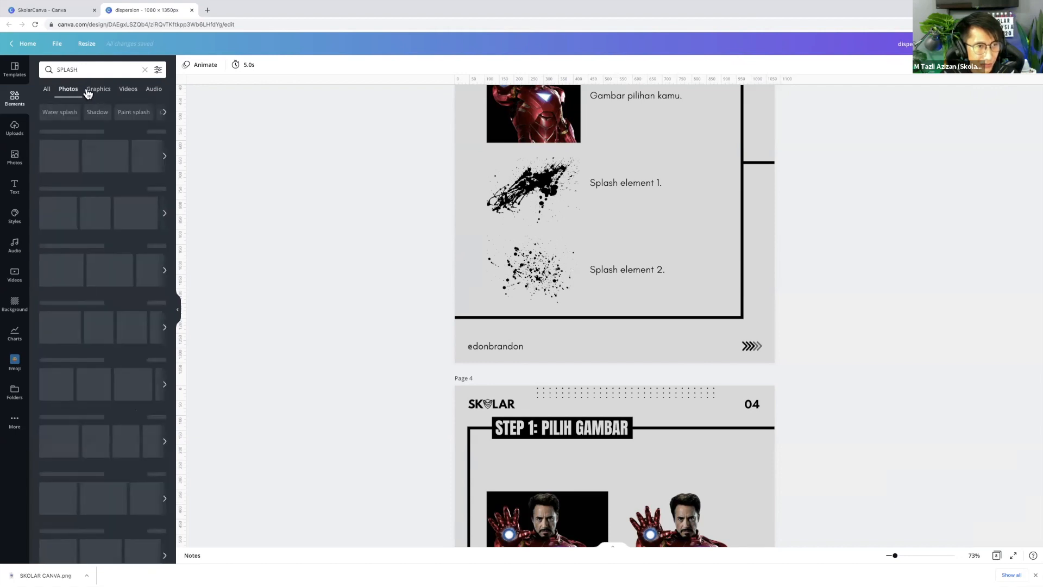
pyautogui.click(68, 90)
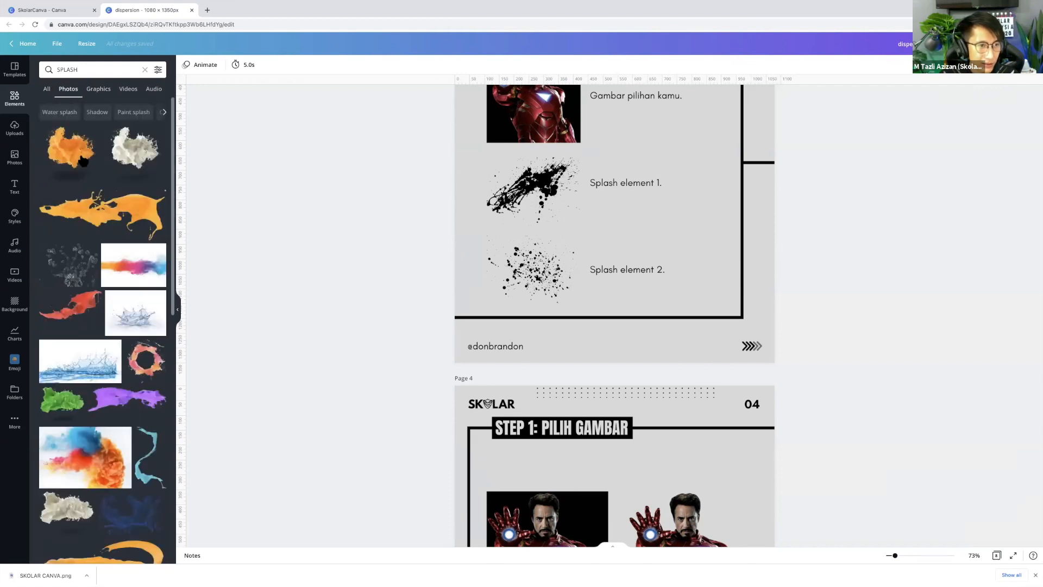
pyautogui.click(97, 90)
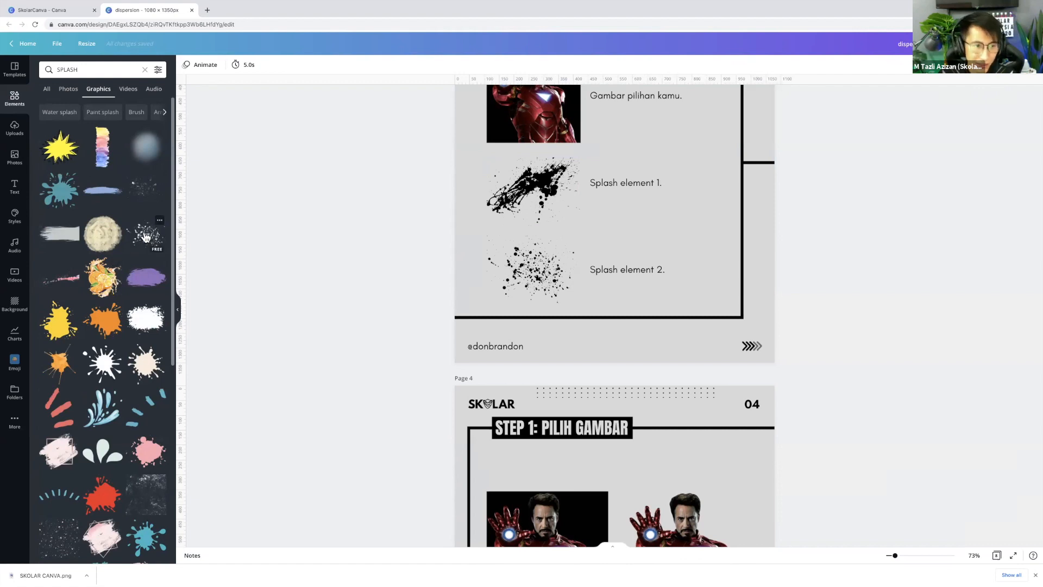
# Place the free diagonal ink splatter graphic on page 3 and delete it again
pyautogui.scroll(-5, 138, 277)
pyautogui.scroll(-4, 138, 277)
pyautogui.click(98, 374)
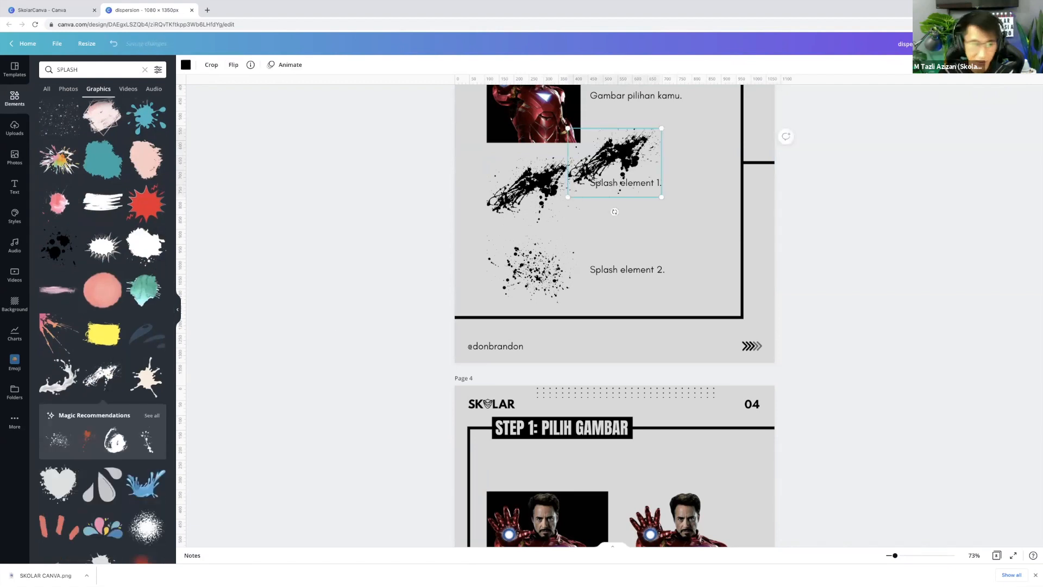
pyautogui.press('Delete')
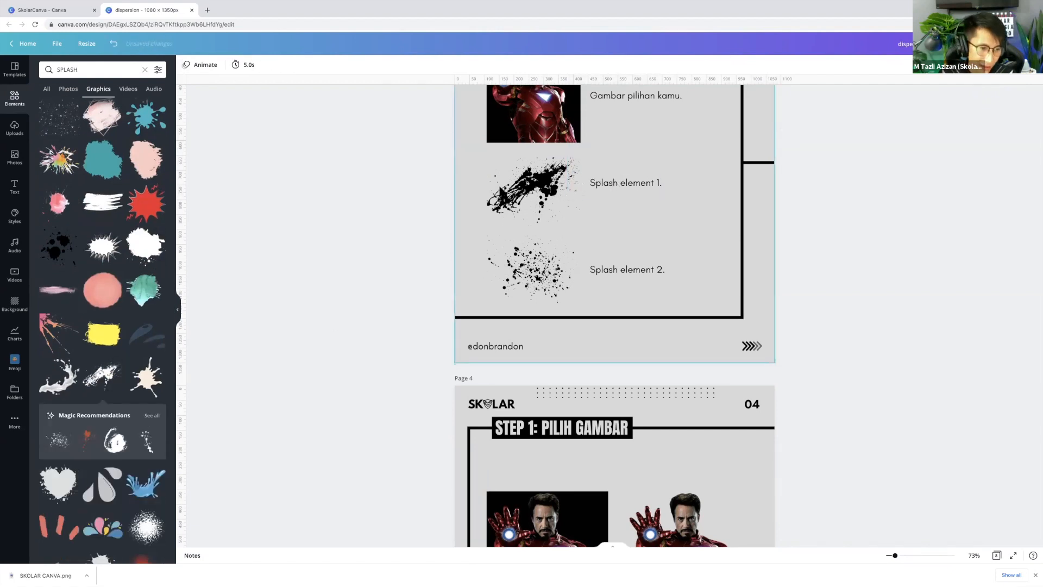
# Show more graphics by the ink splatter's creator and highlight the brand code used as the search term
pyautogui.click(116, 363)
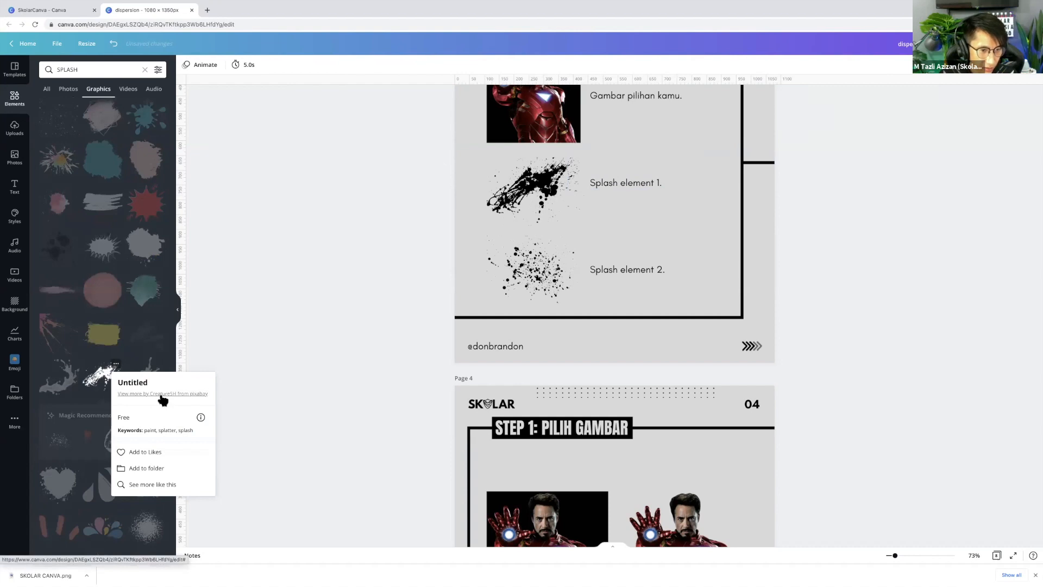
pyautogui.click(162, 397)
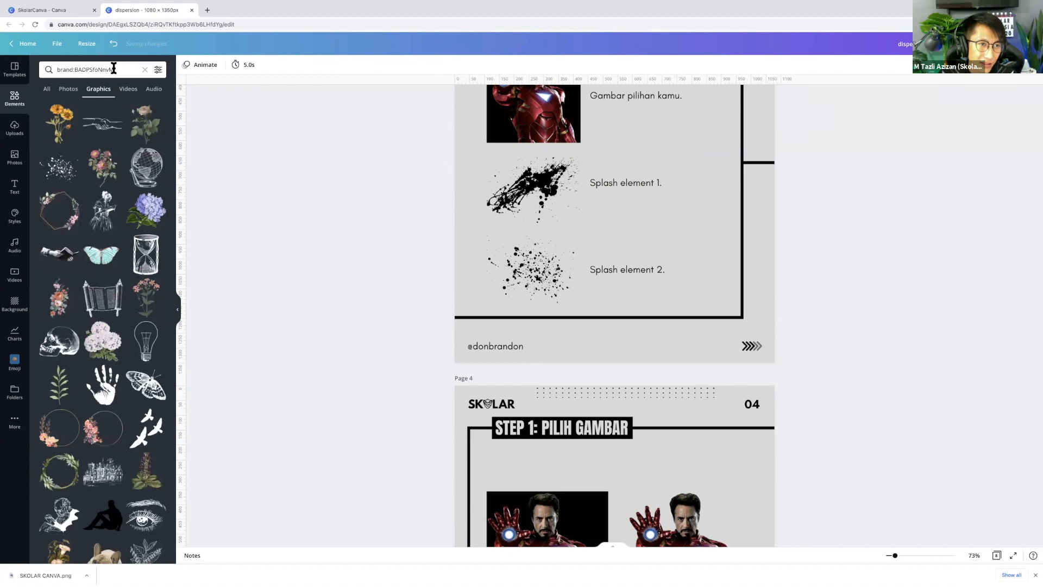
pyautogui.click(55, 70)
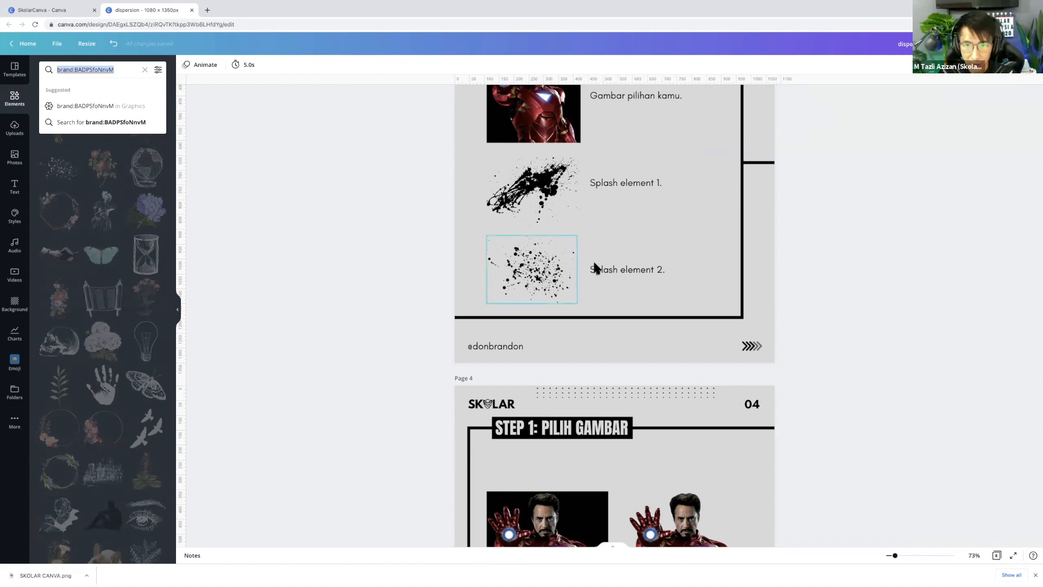
pyautogui.click(162, 155)
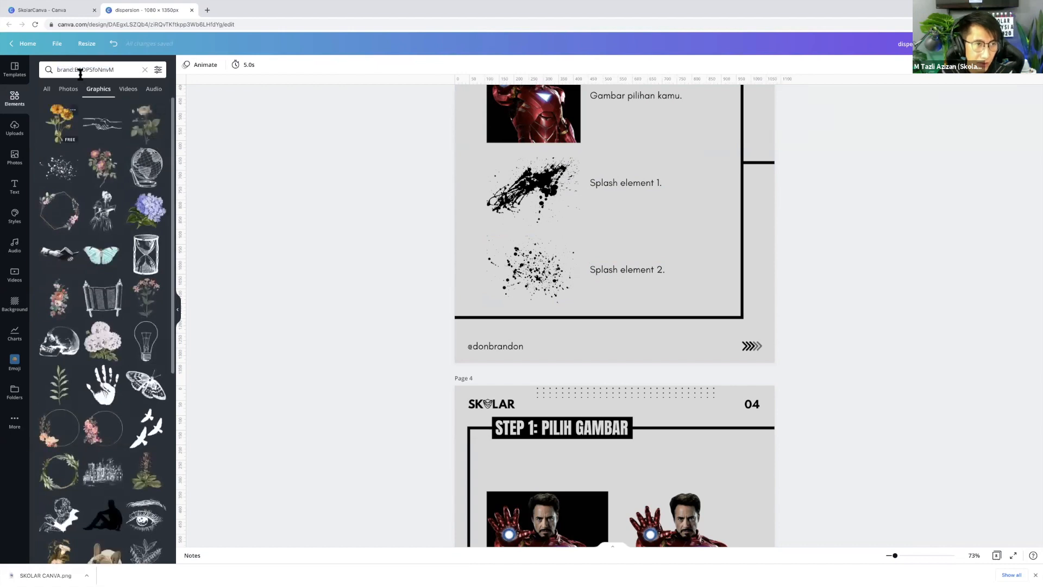
# Search the elements for SPLASH again and find the free diagonal ink splatter among the graphics
pyautogui.click(16, 101)
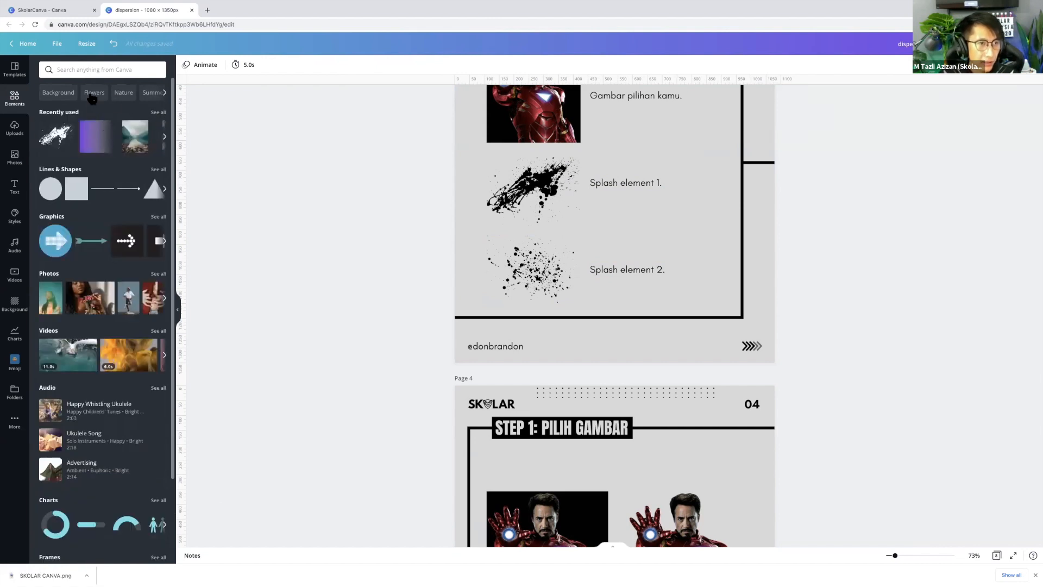
pyautogui.click(114, 70)
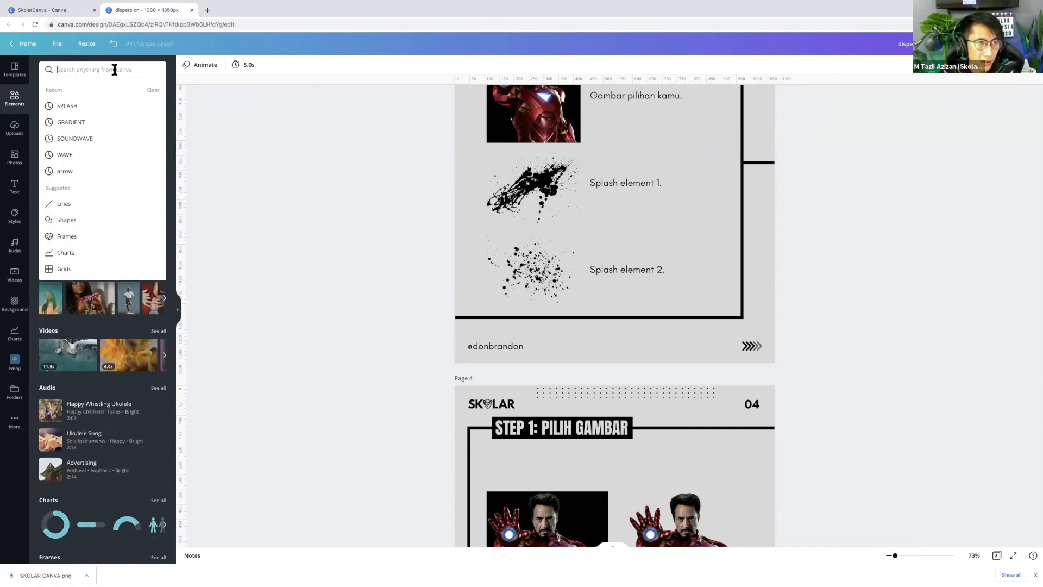
pyautogui.write('SPLASH')
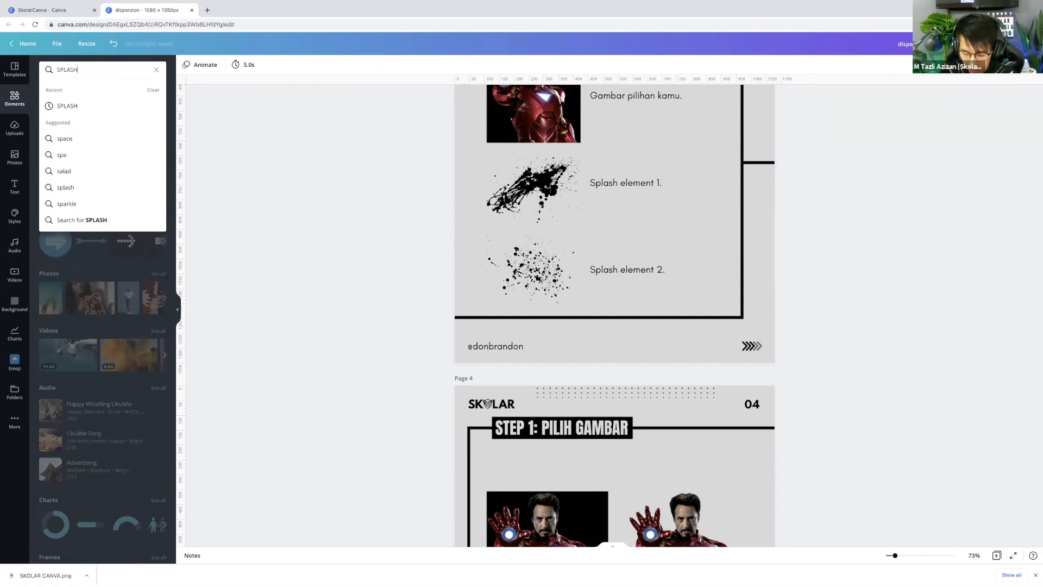
pyautogui.press('Return')
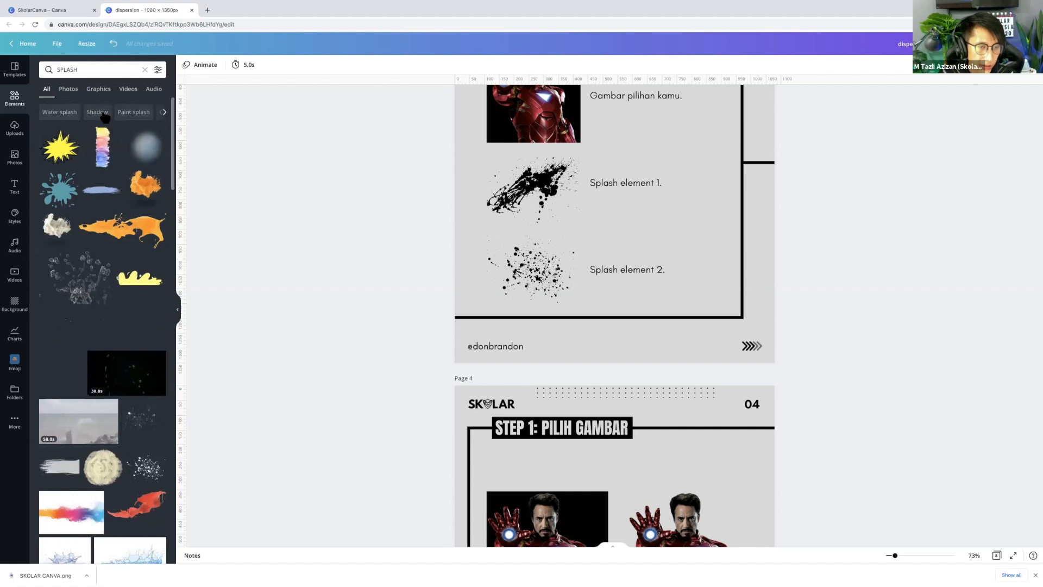
pyautogui.click(98, 88)
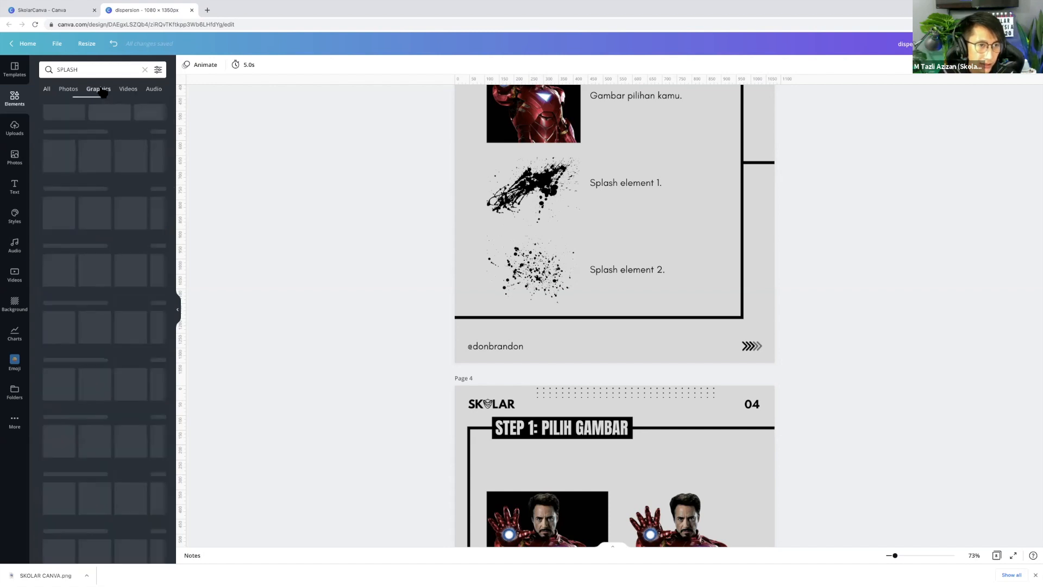
pyautogui.scroll(-3, 132, 233)
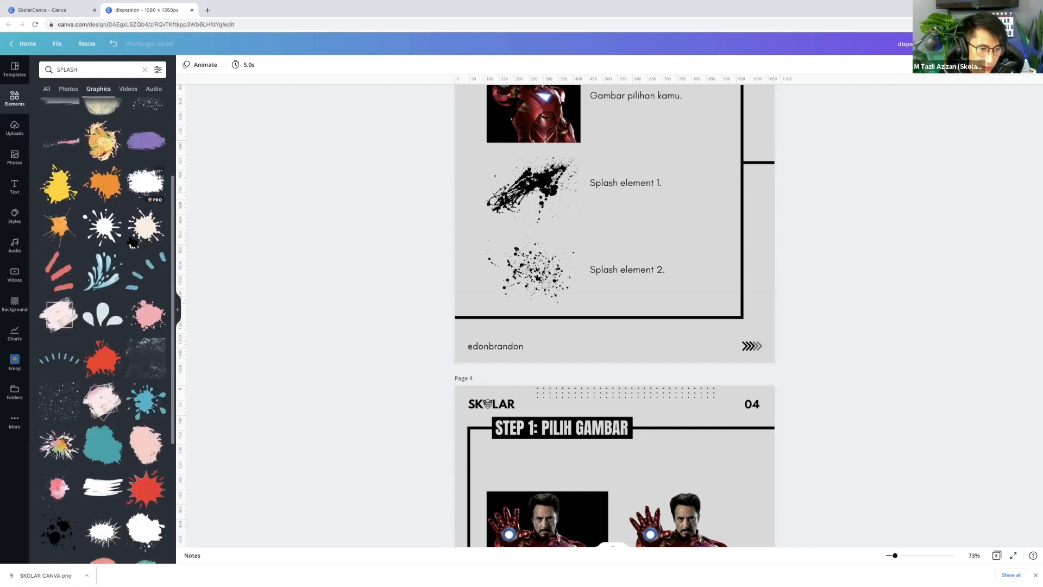
pyautogui.scroll(-1, 133, 242)
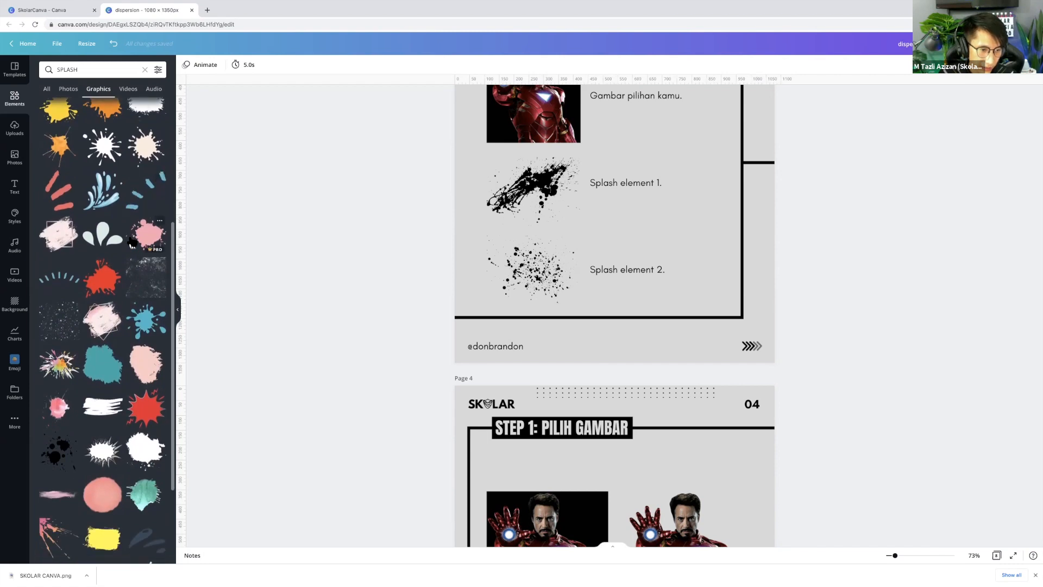
pyautogui.scroll(-4, 121, 306)
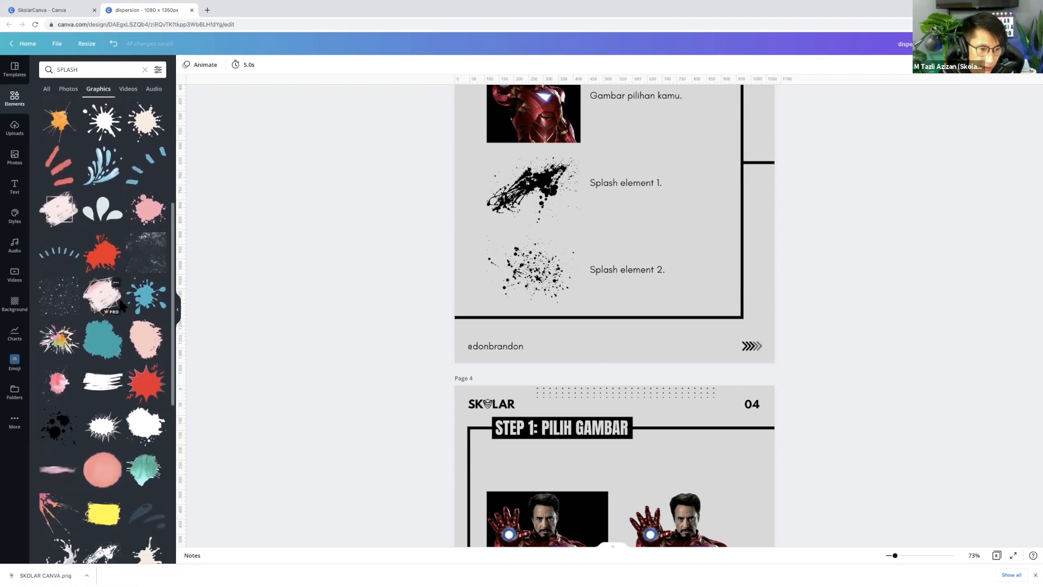
pyautogui.scroll(-1, 120, 306)
pyautogui.scroll(-1, 119, 293)
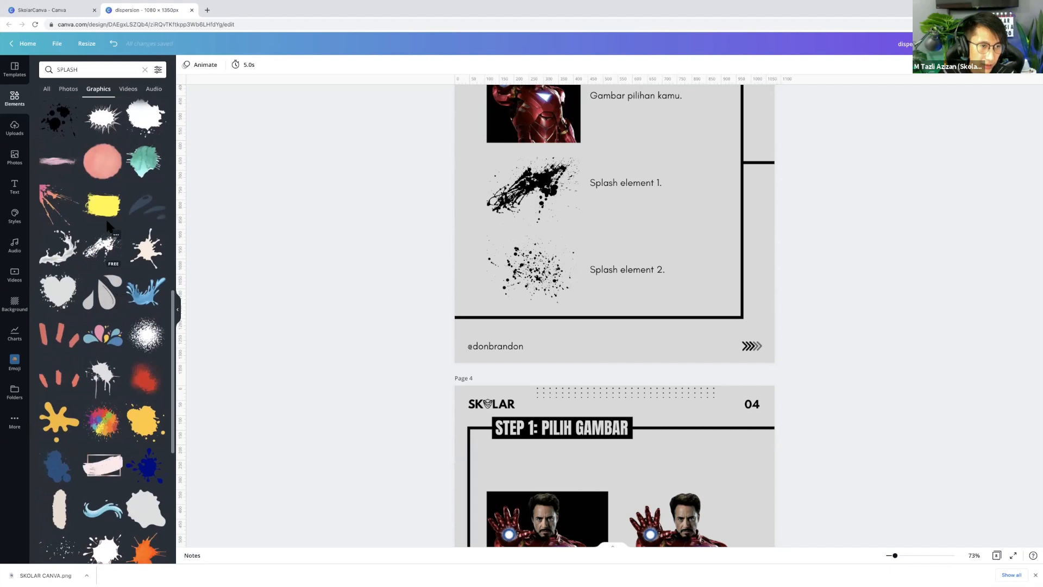
# Open the ink splatter's details, list its creator's other graphics and highlight their brand code in the search
pyautogui.moveTo(117, 238)
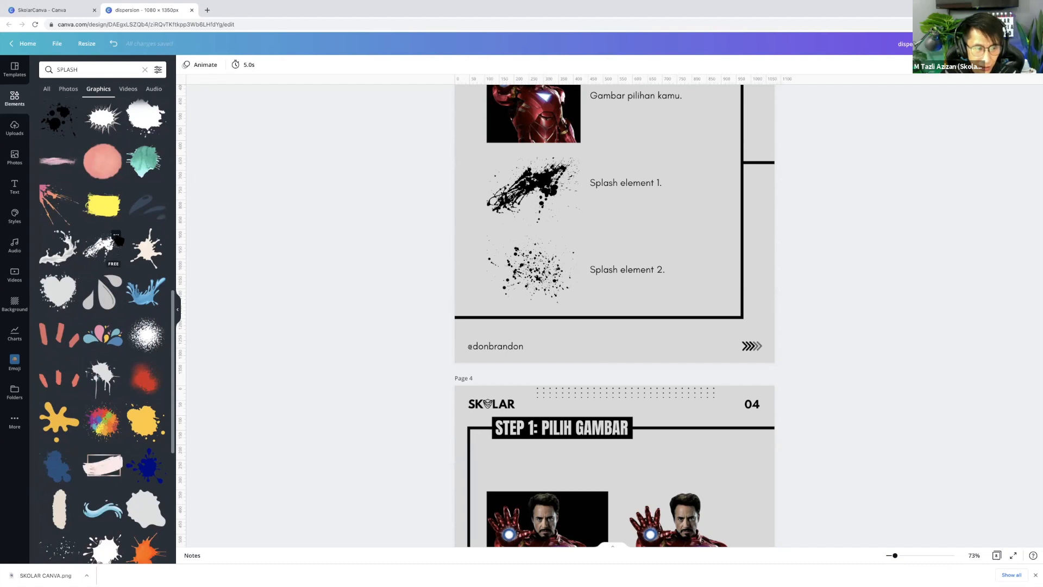
pyautogui.click(116, 235)
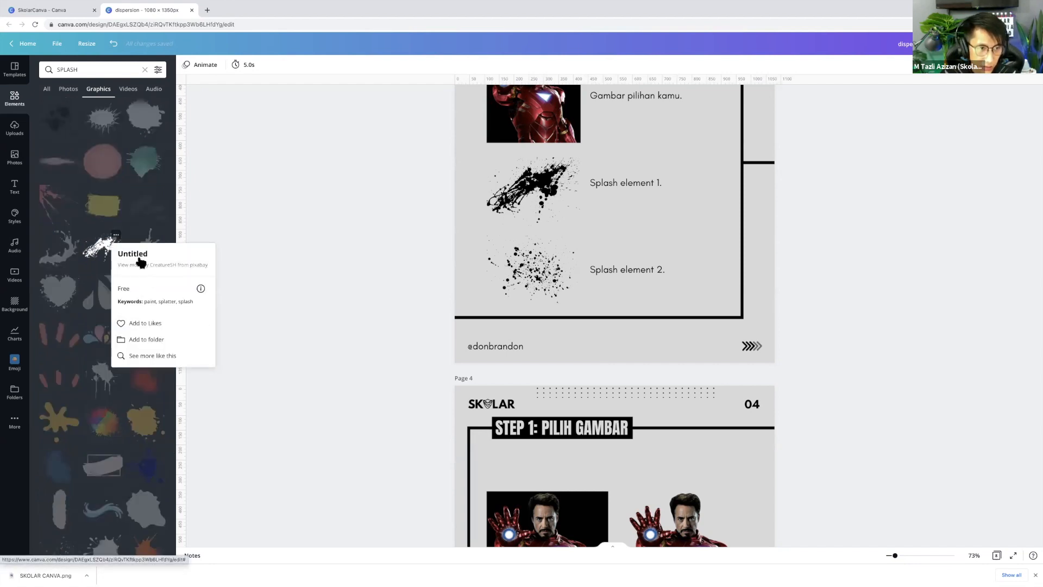
pyautogui.click(173, 266)
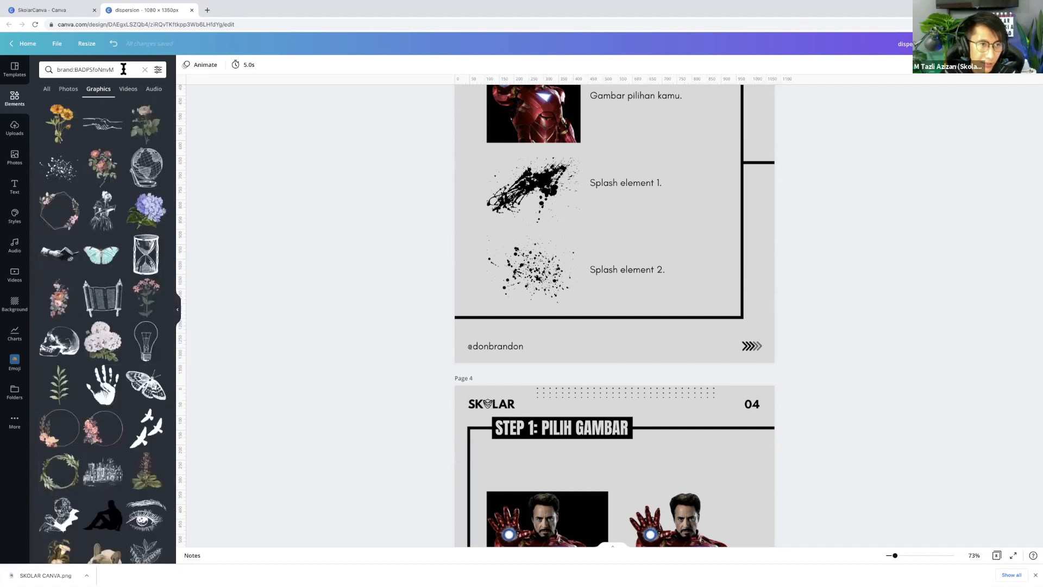
pyautogui.click(84, 70)
pyautogui.tripleClick(61, 69)
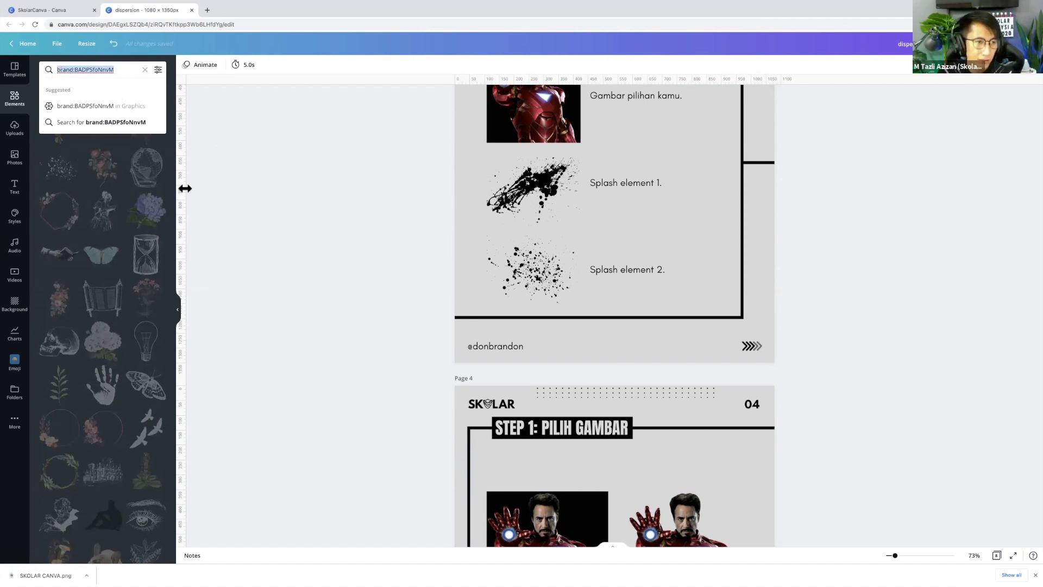
pyautogui.click(490, 219)
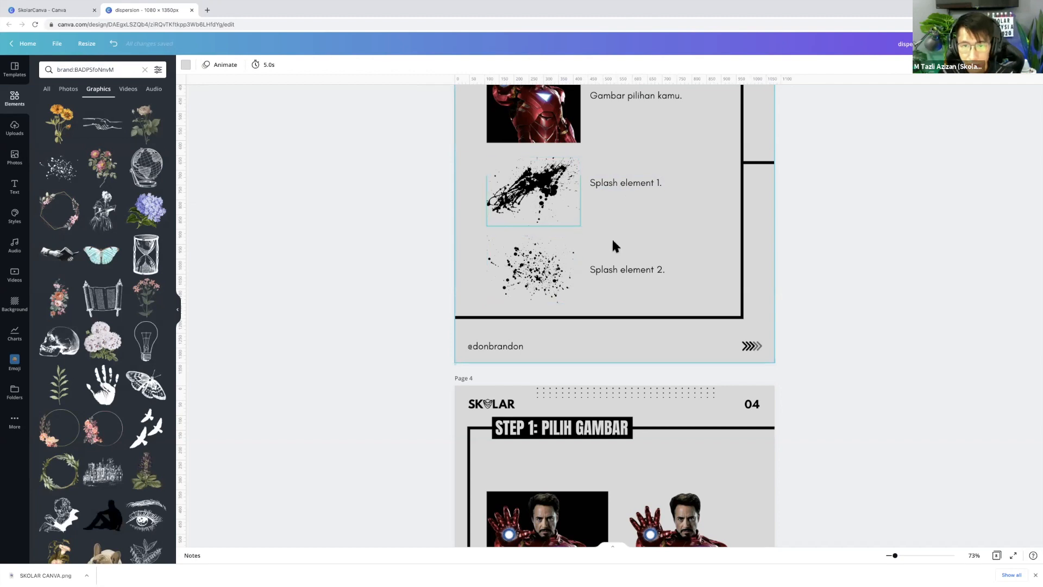
# Remove the background from the picture with the black backdrop on page 4 using the Background Remover effect
pyautogui.scroll(-3, 614, 239)
pyautogui.scroll(-3, 614, 236)
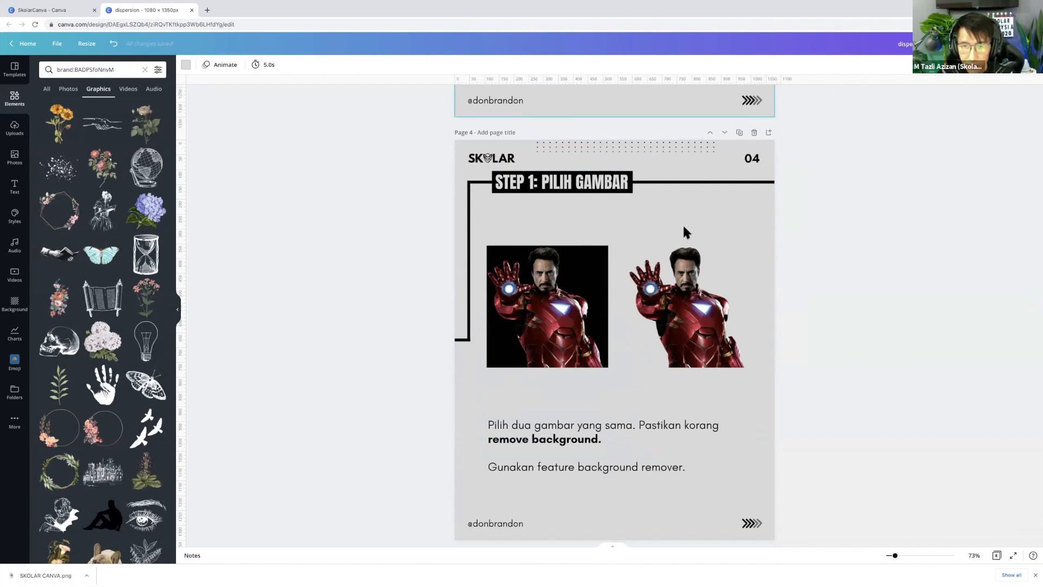
pyautogui.scroll(-1, 684, 232)
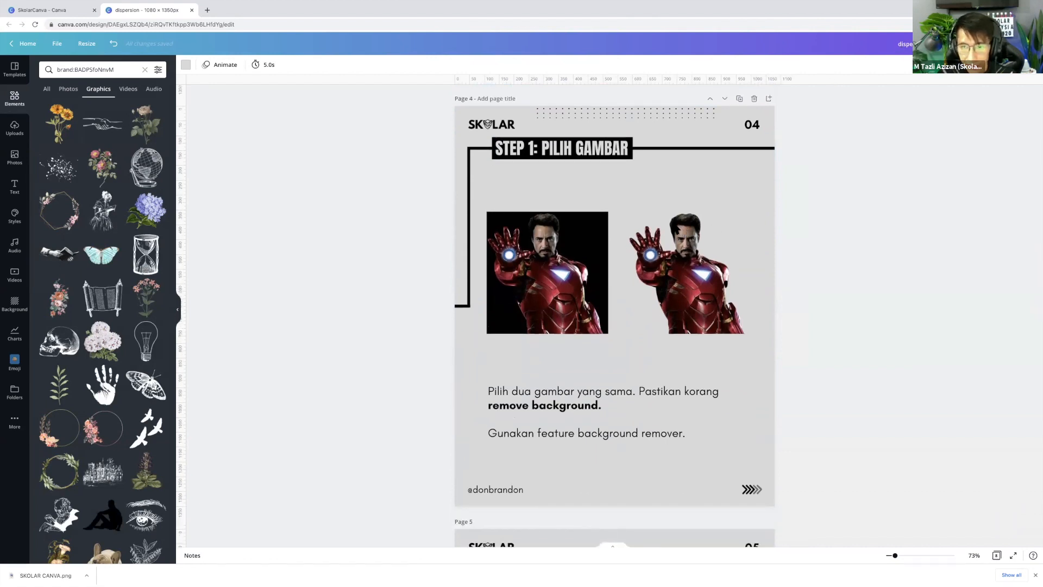
pyautogui.scroll(8, 675, 228)
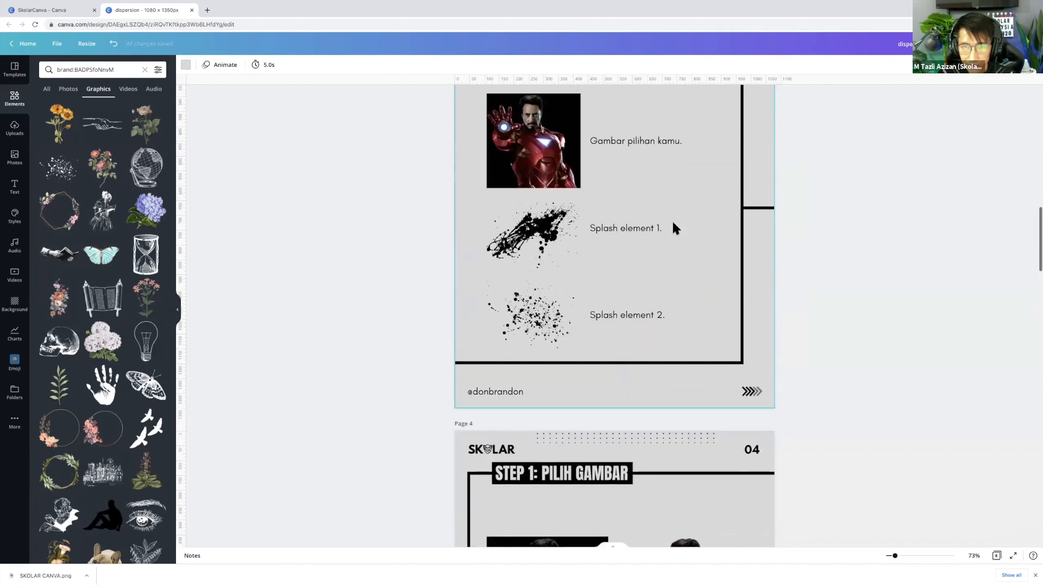
pyautogui.scroll(-6, 673, 220)
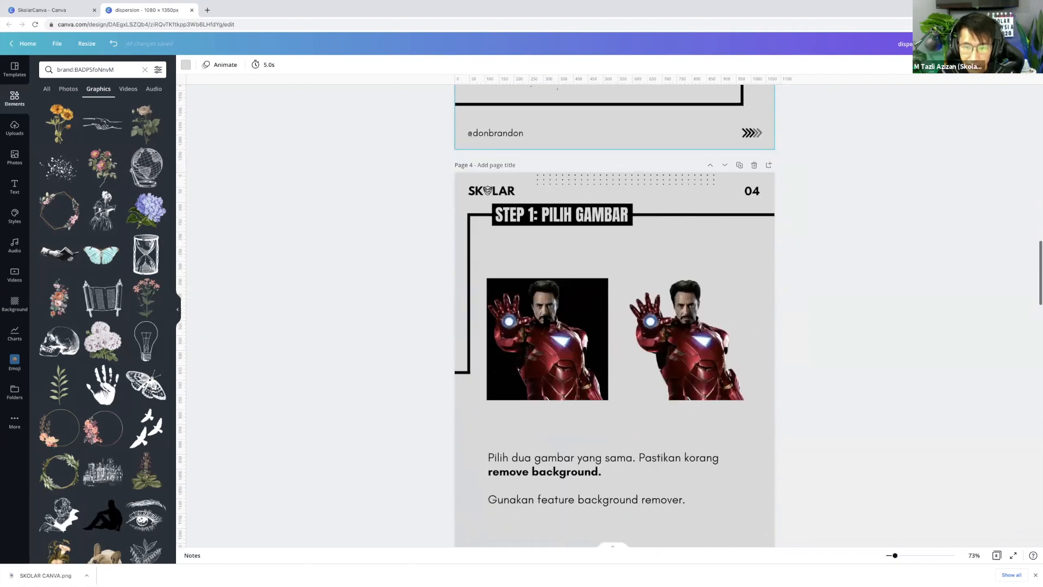
pyautogui.click(544, 283)
pyautogui.scroll(-1, 544, 283)
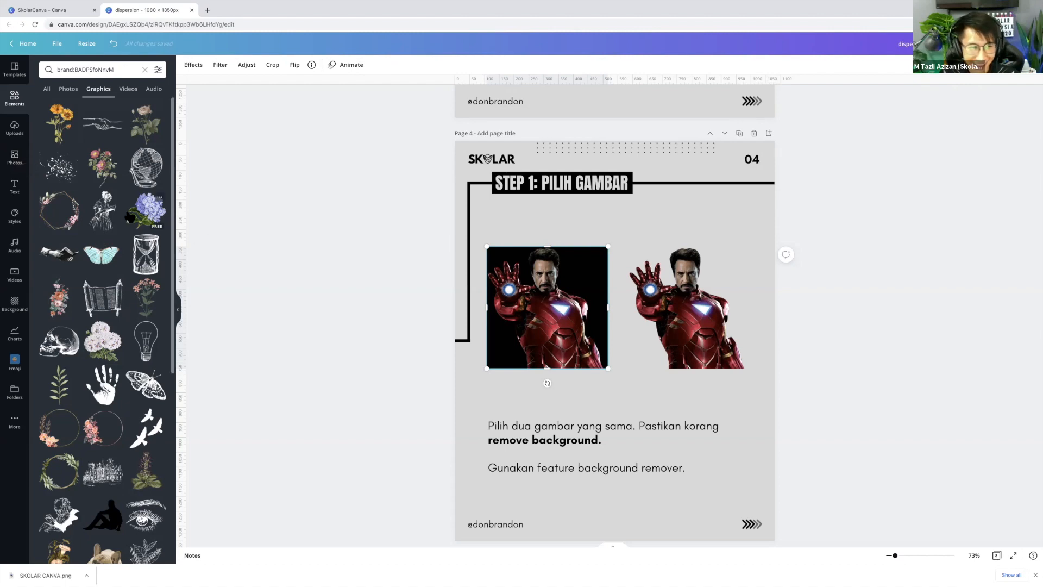
pyautogui.scroll(-1, 128, 241)
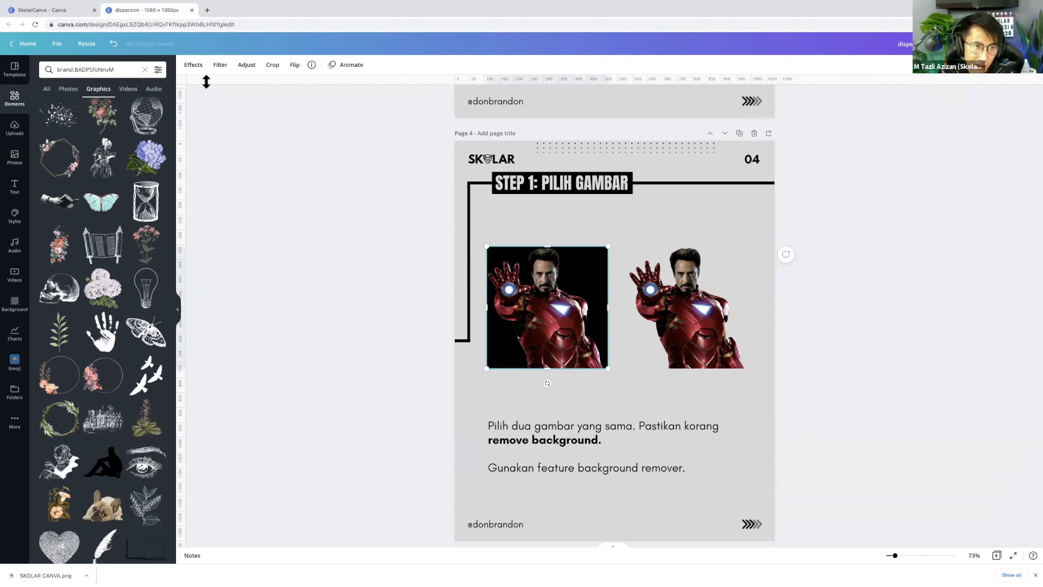
pyautogui.click(194, 66)
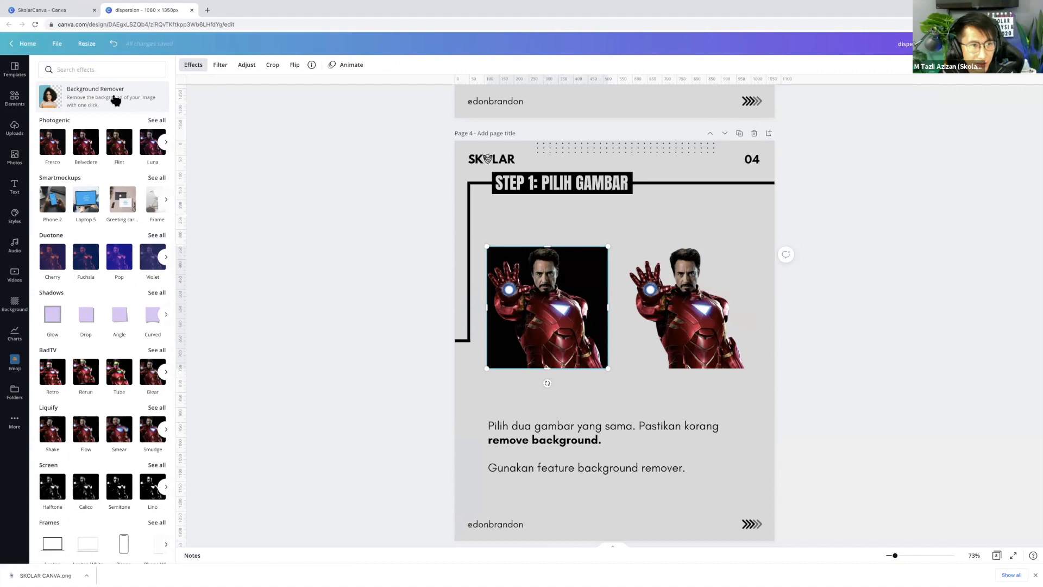
pyautogui.click(115, 97)
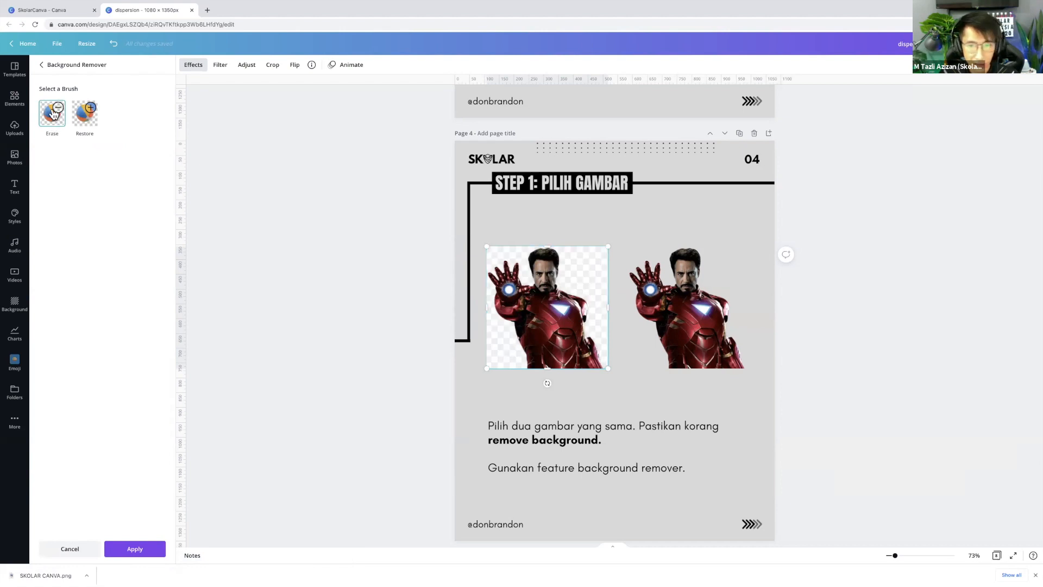
# Open the Erase brush for the cut-out picture, cancel the brush editing and leave the Background Remover with the cutout kept
pyautogui.click(52, 113)
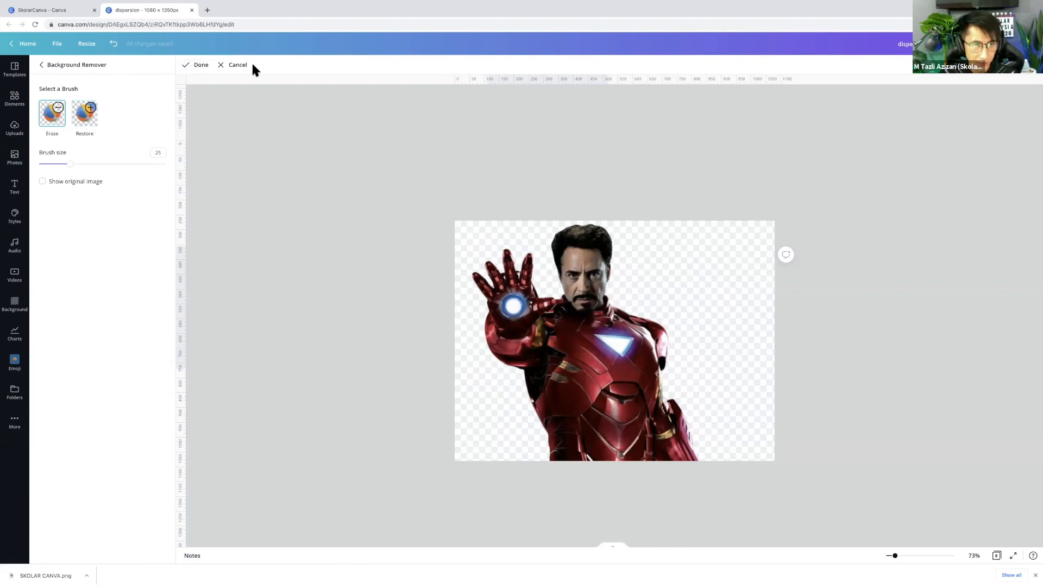
pyautogui.click(238, 65)
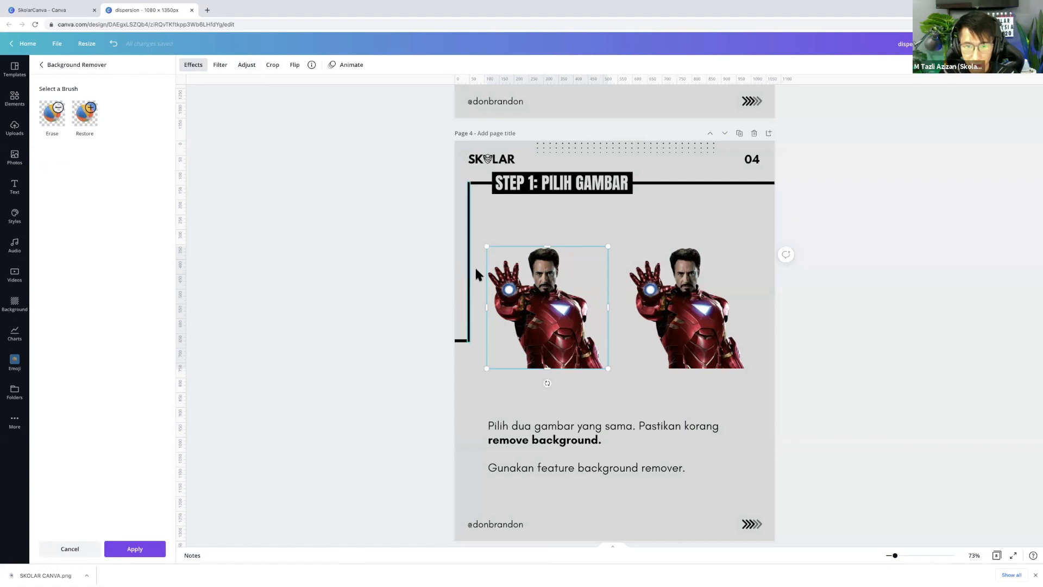
pyautogui.click(724, 393)
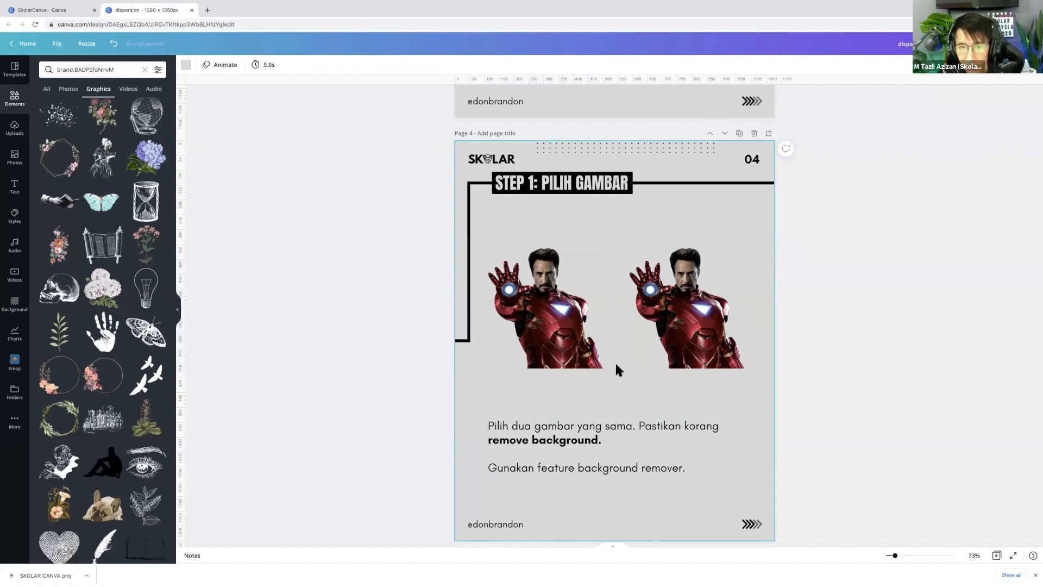
# Compare the two cut-out pictures on page 4 with the Step 2 splash element example on page 5
pyautogui.scroll(-1, 615, 361)
pyautogui.scroll(-1, 614, 330)
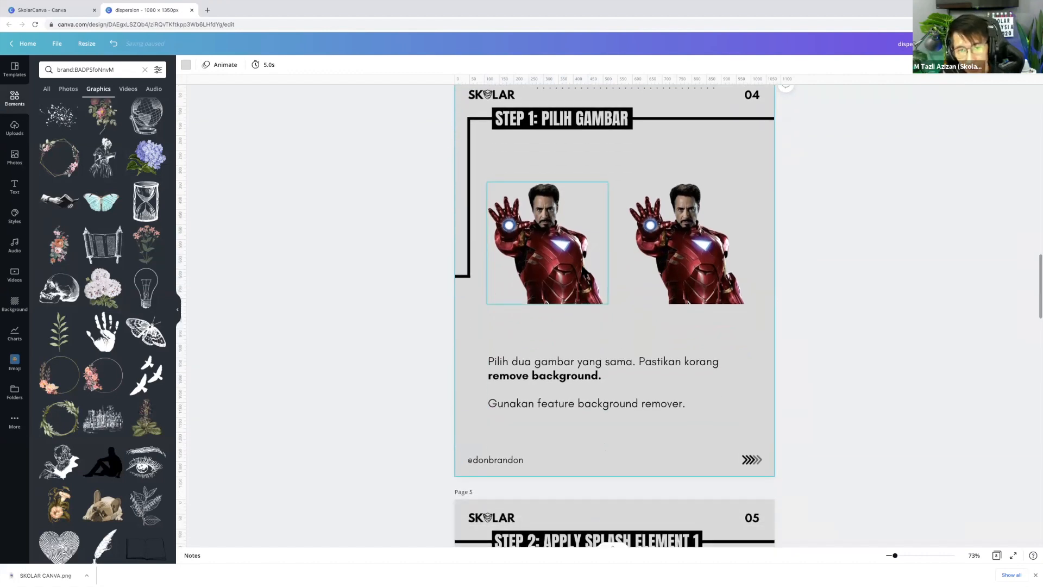
pyautogui.scroll(-10, 670, 286)
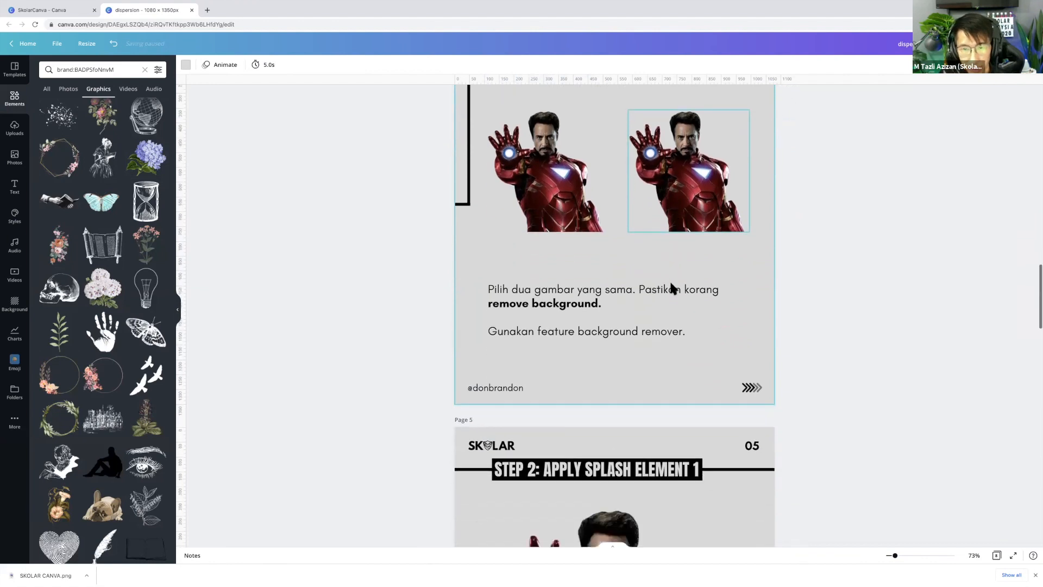
pyautogui.scroll(-2, 669, 287)
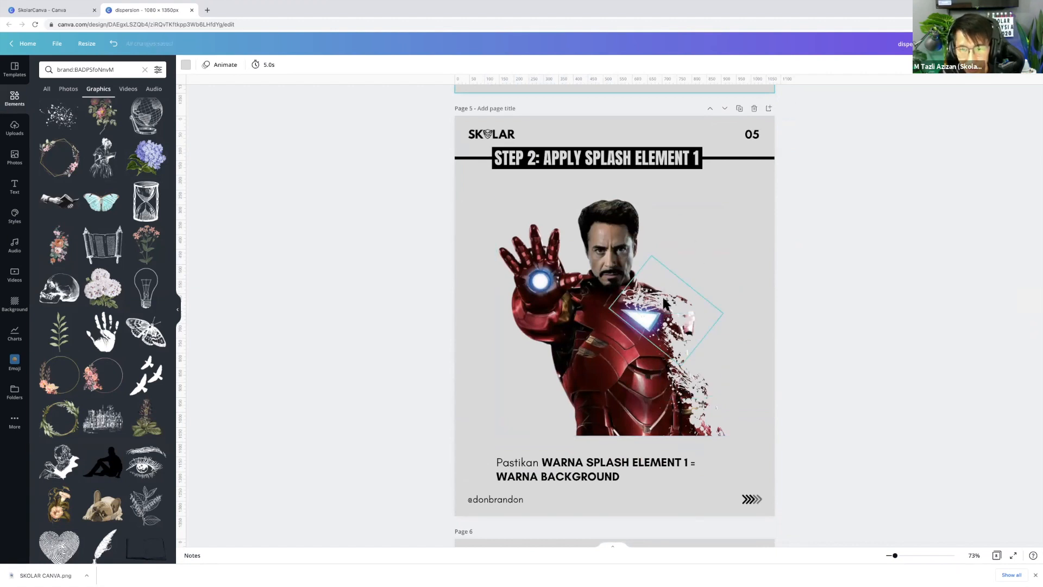
pyautogui.scroll(15, 664, 302)
pyautogui.scroll(-10, 649, 316)
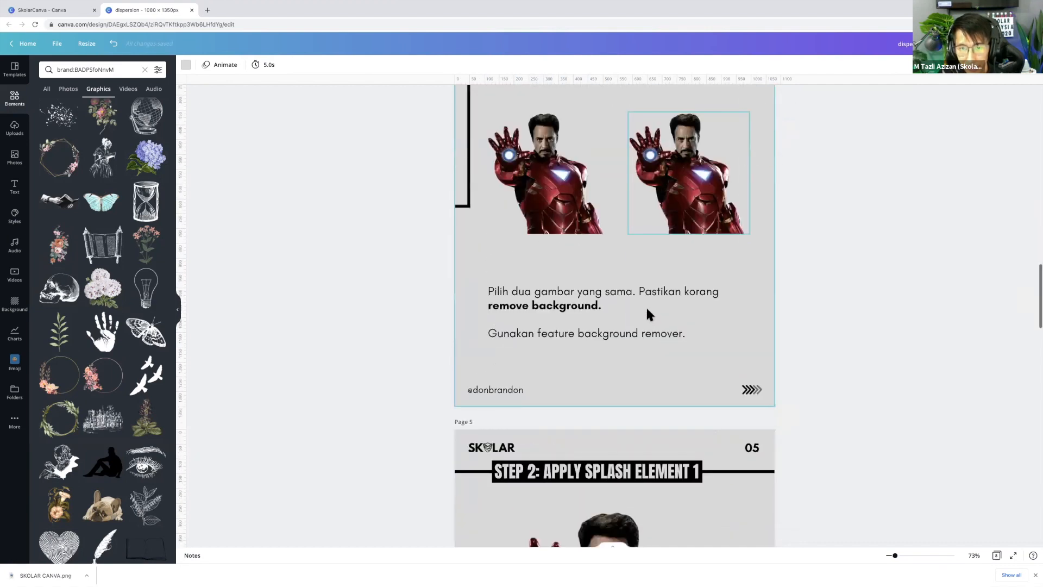
pyautogui.scroll(-5, 647, 312)
# Make page 5 the active page and search the elements for SPLASH
pyautogui.click(652, 308)
pyautogui.press('Escape')
pyautogui.click(80, 69)
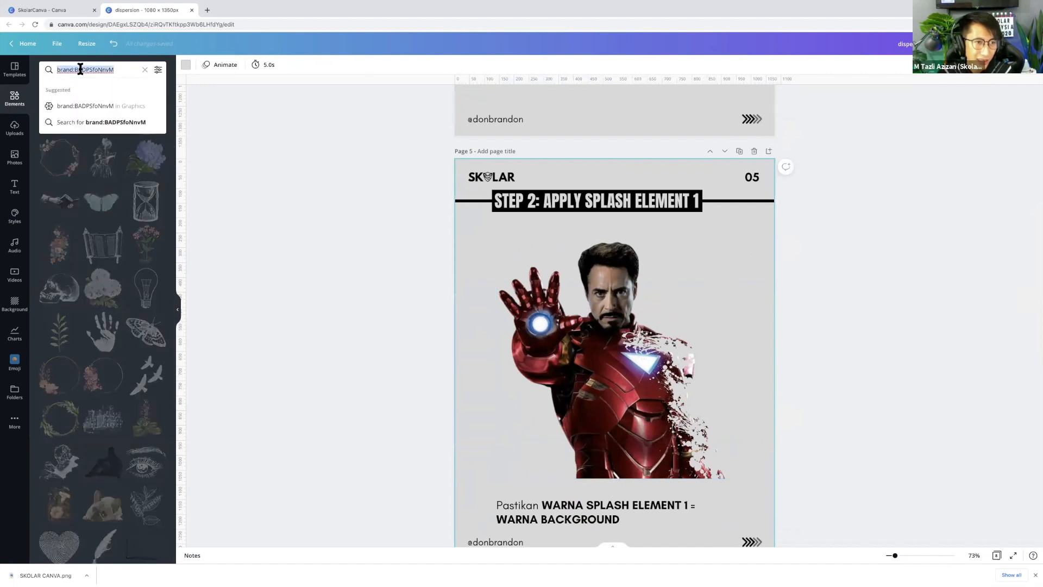
pyautogui.write('SPLASH')
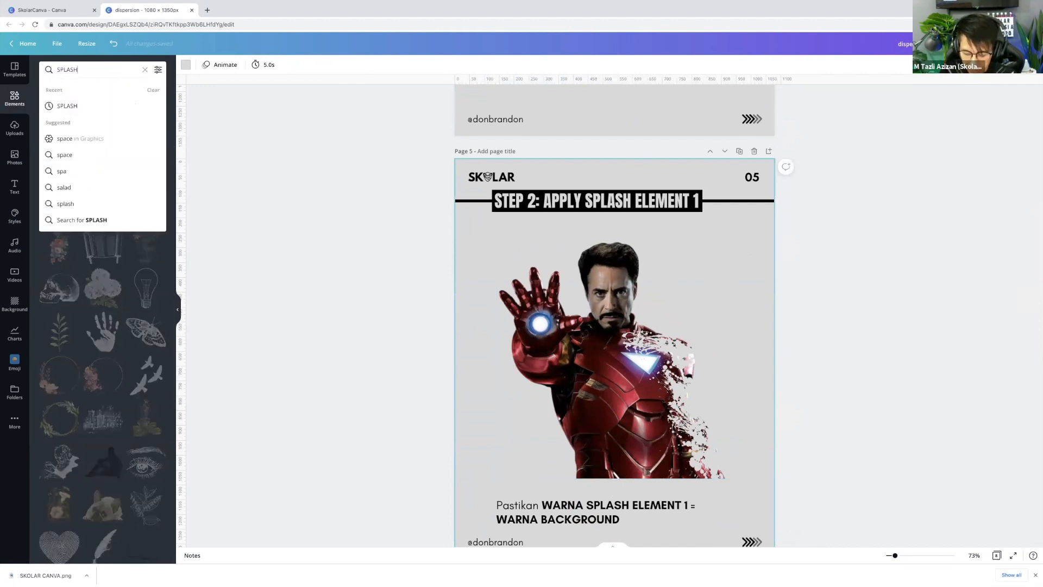
pyautogui.press('Return')
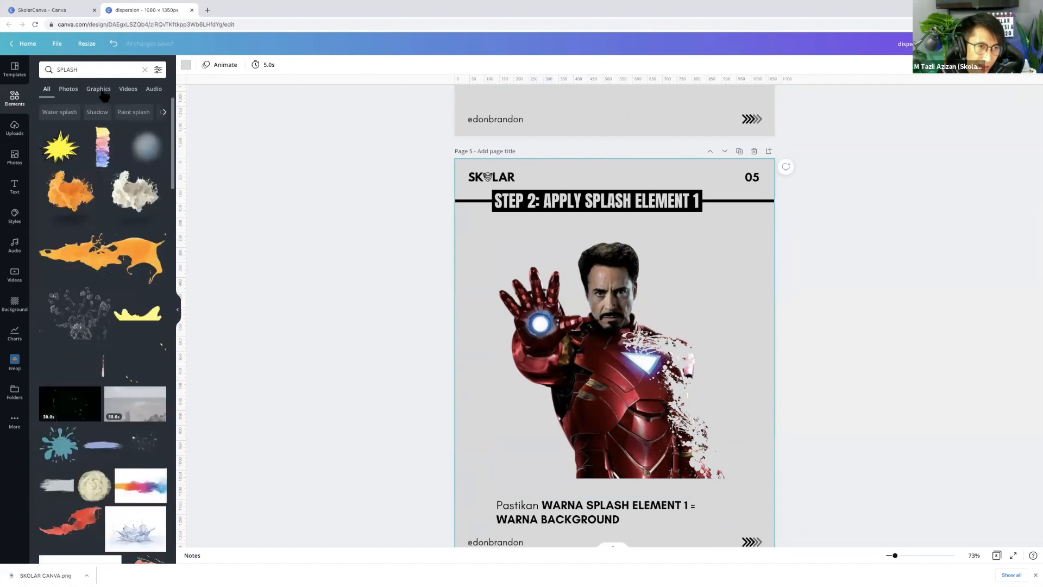
# Limit the splash search to graphics, add the free diagonal ink-splatter graphic to page 5, and place it beside the man's head
pyautogui.click(99, 89)
pyautogui.scroll(-2, 114, 206)
pyautogui.scroll(-10, 114, 207)
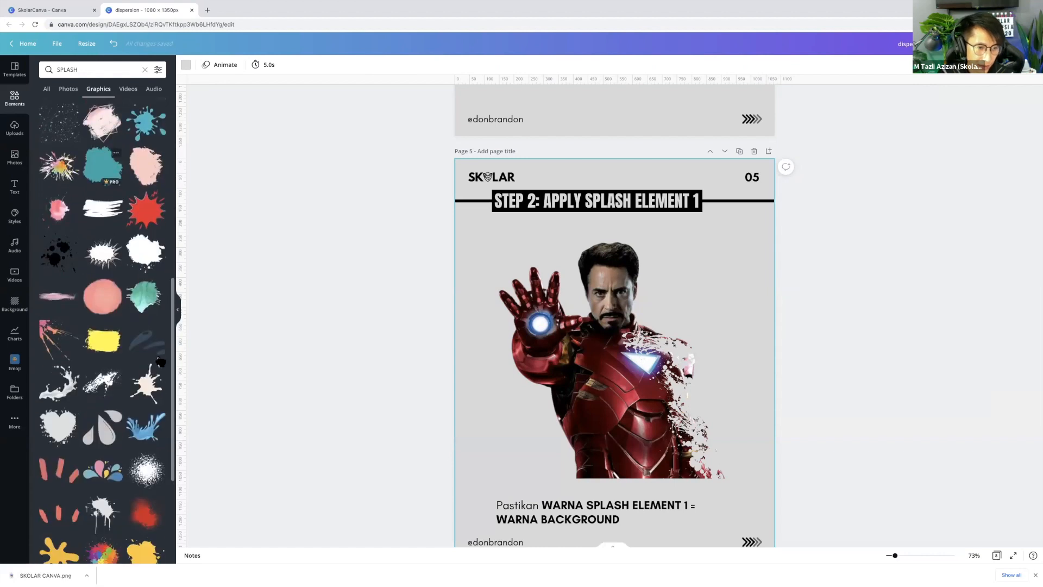
pyautogui.scroll(-2, 106, 326)
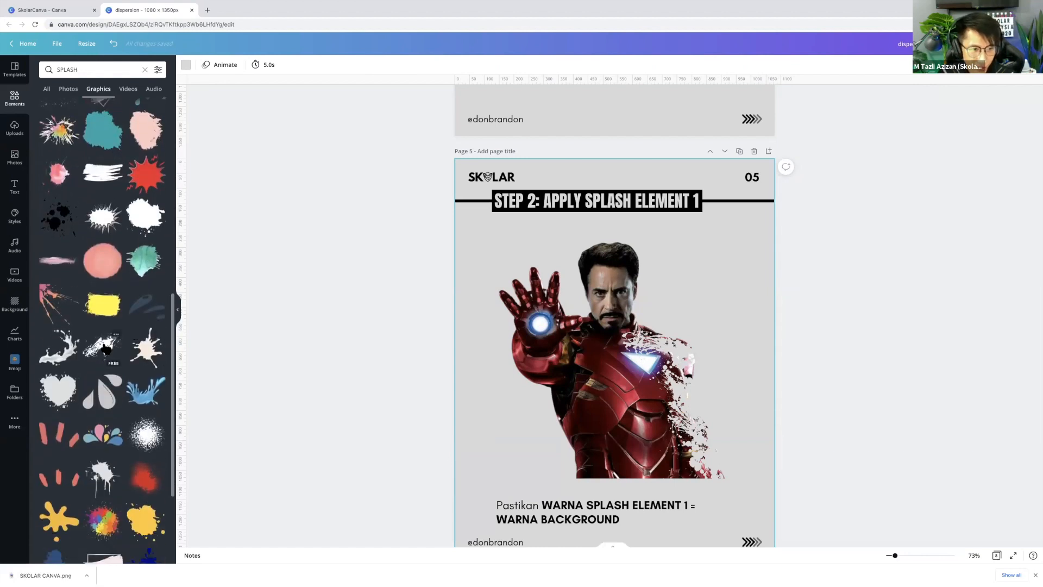
pyautogui.click(106, 348)
pyautogui.moveTo(625, 356); pyautogui.dragTo(697, 280)
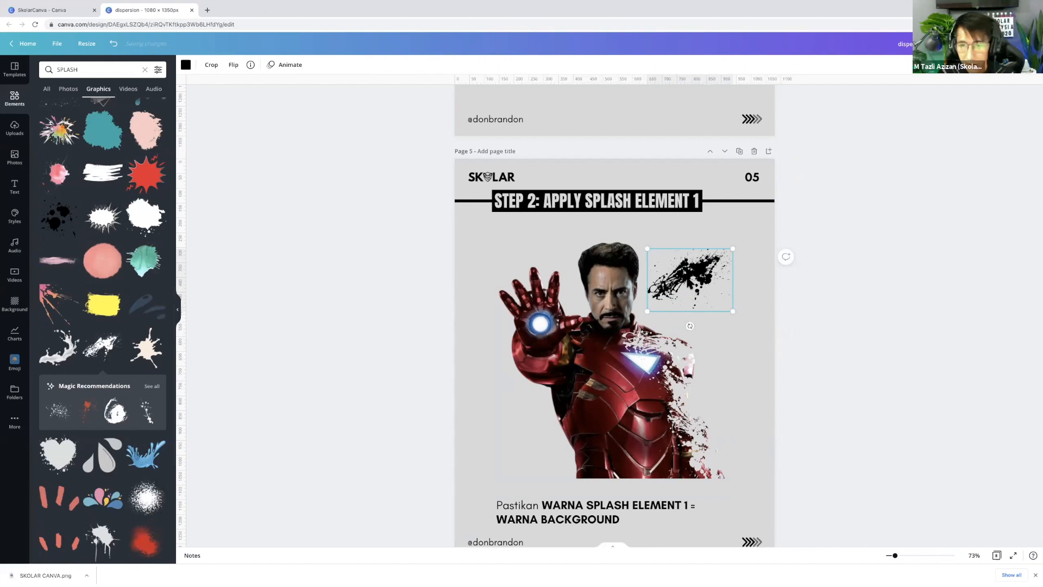
pyautogui.moveTo(711, 275); pyautogui.dragTo(724, 273)
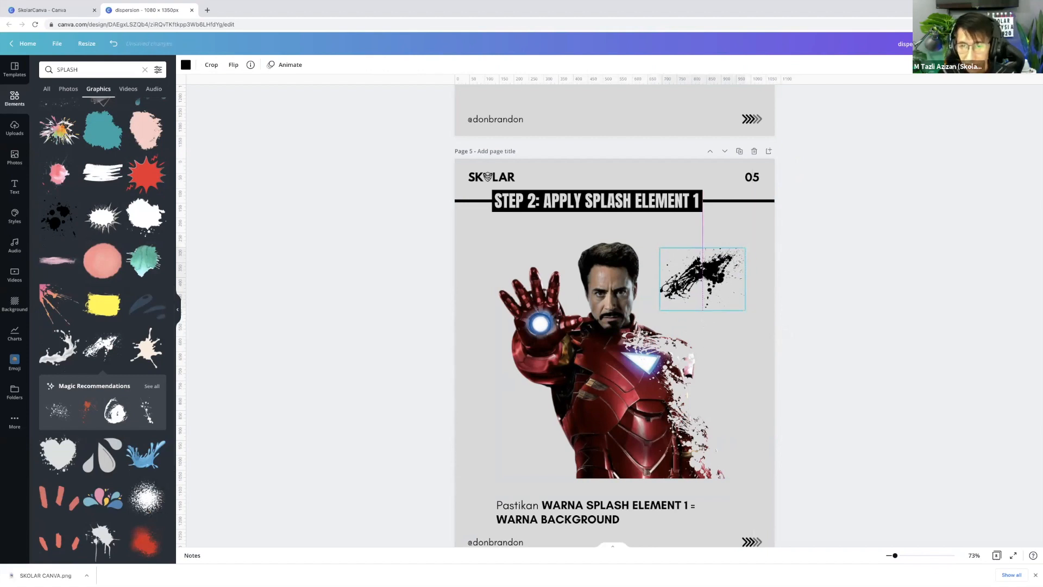
# Nudge the black splatter on page 5 up and to the right, and recolour it light grey to match the background
pyautogui.click(657, 350)
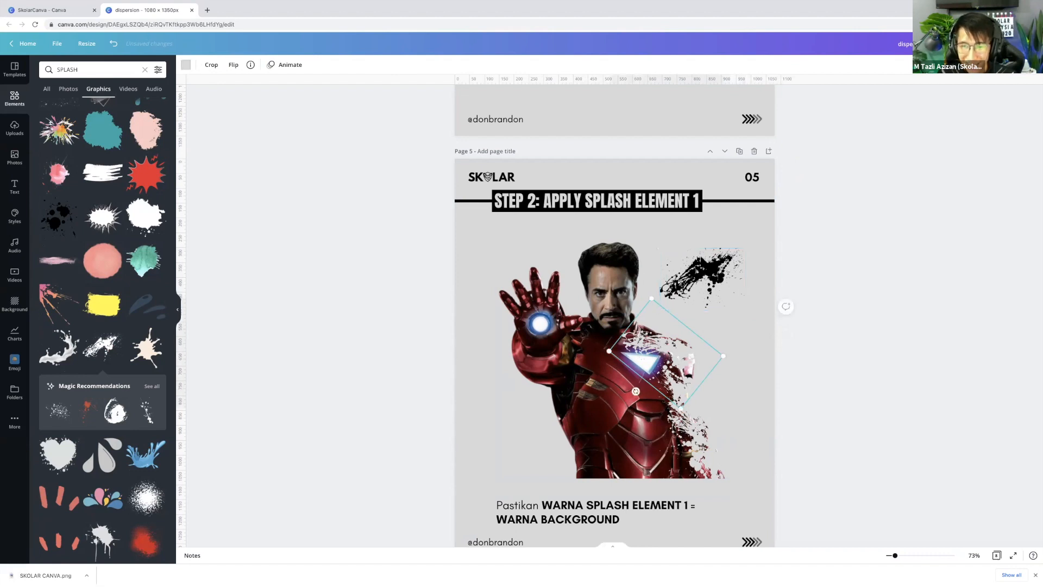
pyautogui.click(701, 274)
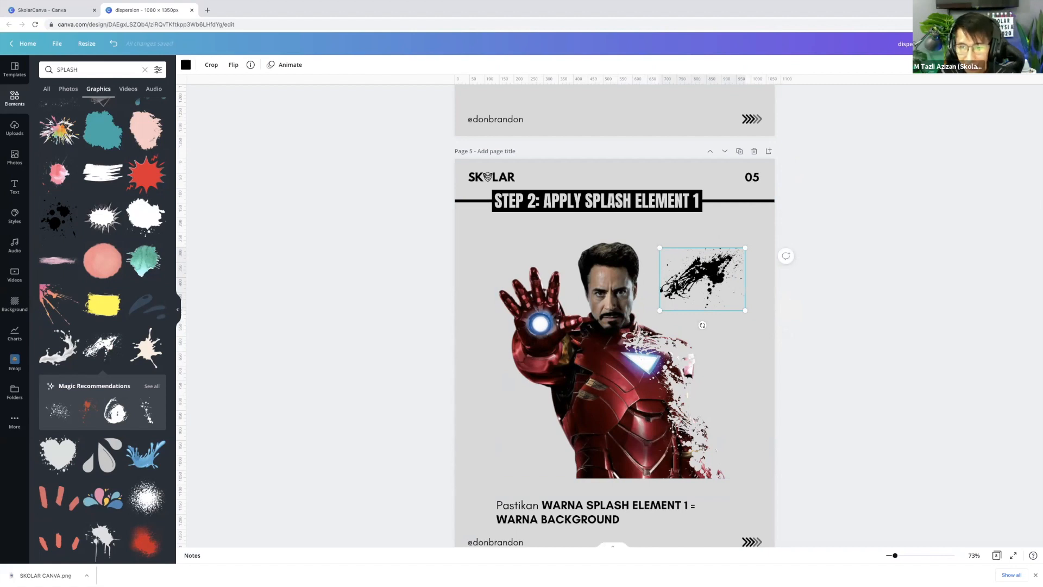
pyautogui.hotkey('shift', 'Up')
pyautogui.hotkey('shift', 'Up')
pyautogui.hotkey('shift', 'Up')
pyautogui.hotkey('shift', 'Right')
pyautogui.hotkey('shift', 'Right')
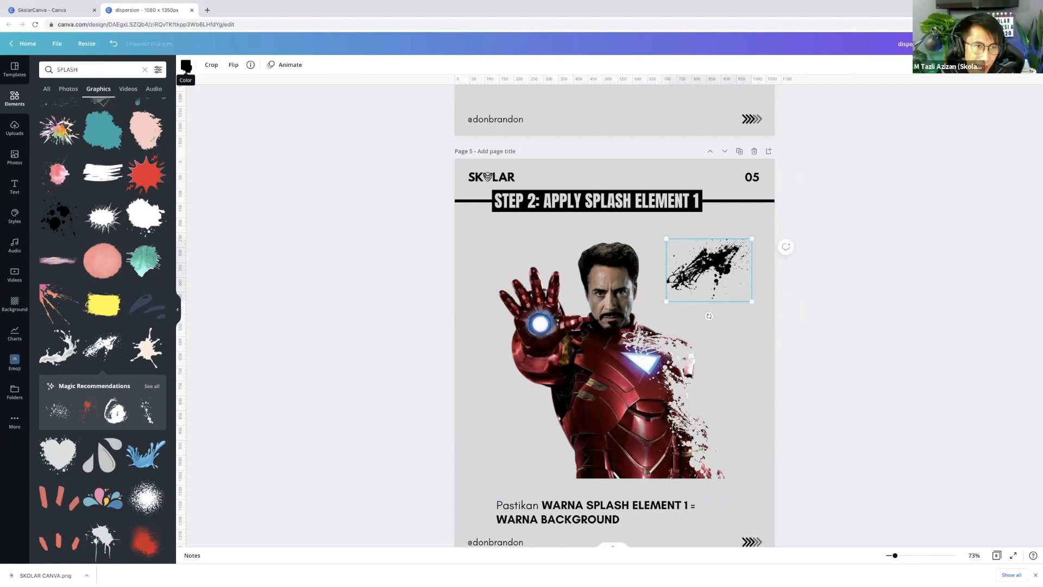
pyautogui.click(185, 66)
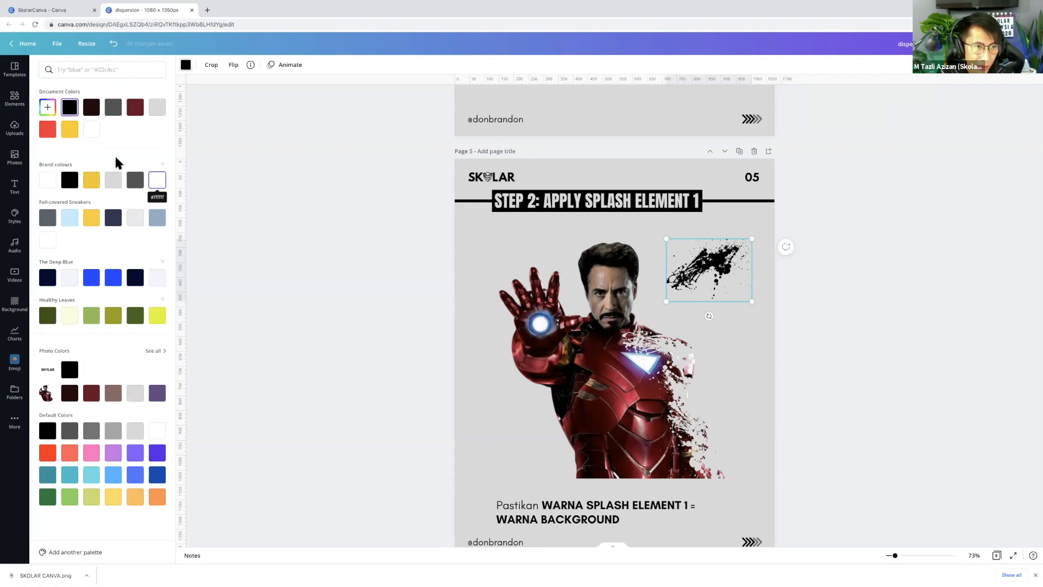
pyautogui.click(158, 107)
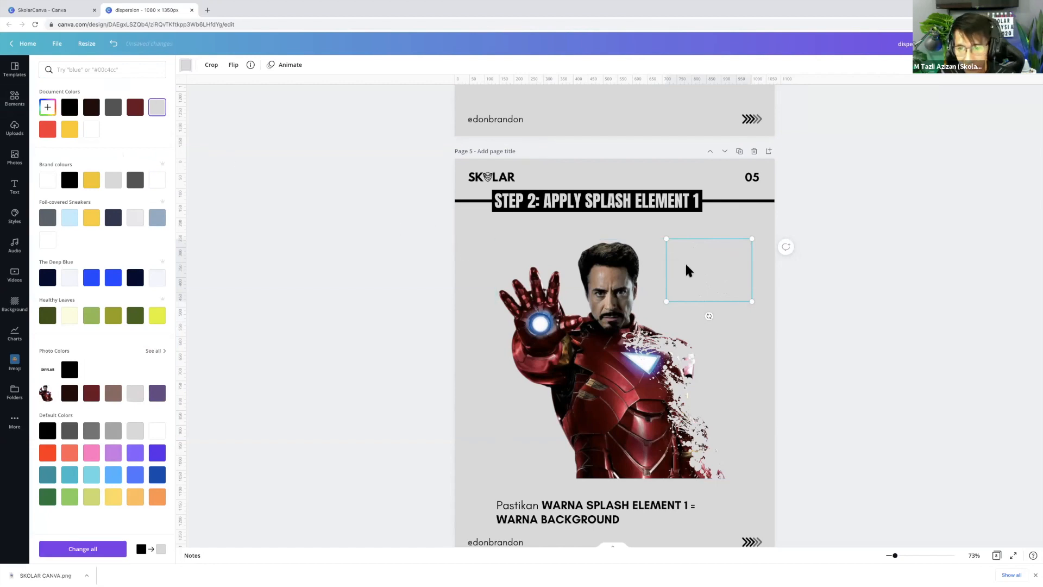
# Move the light grey splatter onto the dispersing edge of the suit's chest, just beside the glowing triangle
pyautogui.moveTo(706, 264); pyautogui.dragTo(710, 259)
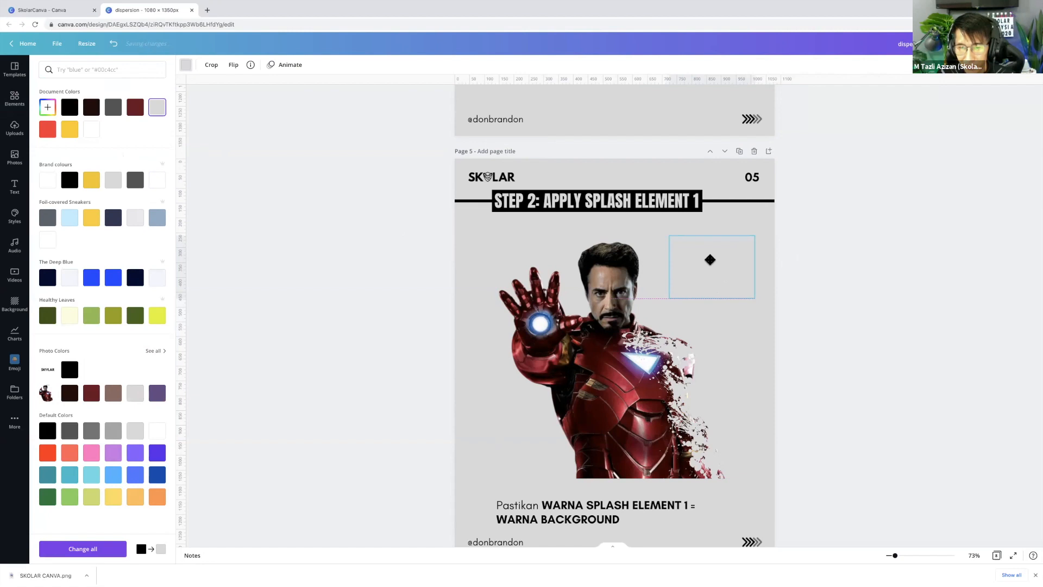
pyautogui.moveTo(710, 260); pyautogui.dragTo(647, 364)
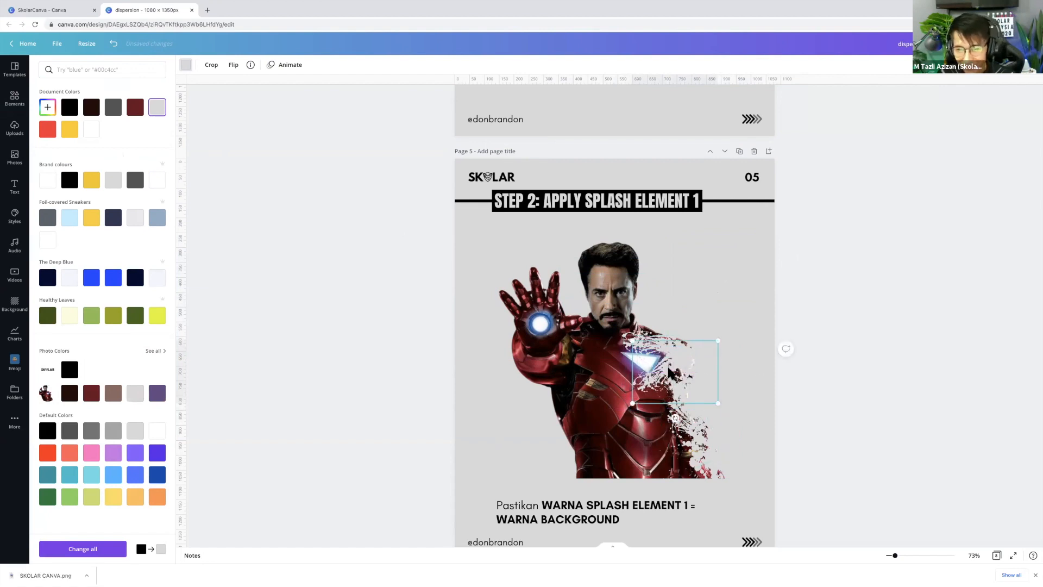
pyautogui.moveTo(668, 370); pyautogui.dragTo(669, 382)
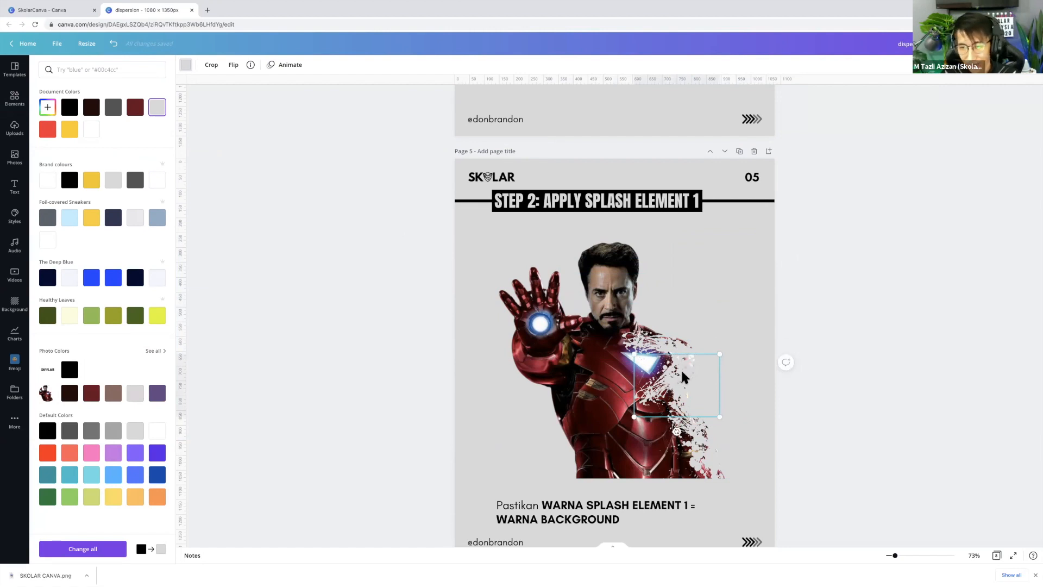
pyautogui.moveTo(679, 373)
pyautogui.mouseDown()
pyautogui.moveTo(677, 364)
pyautogui.moveTo(676, 390)
pyautogui.mouseUp()
# Duplicate the light grey splatter, then shrink and rotate the copy diagonally over the outer edge of the man's face
pyautogui.scroll(-1, 683, 362)
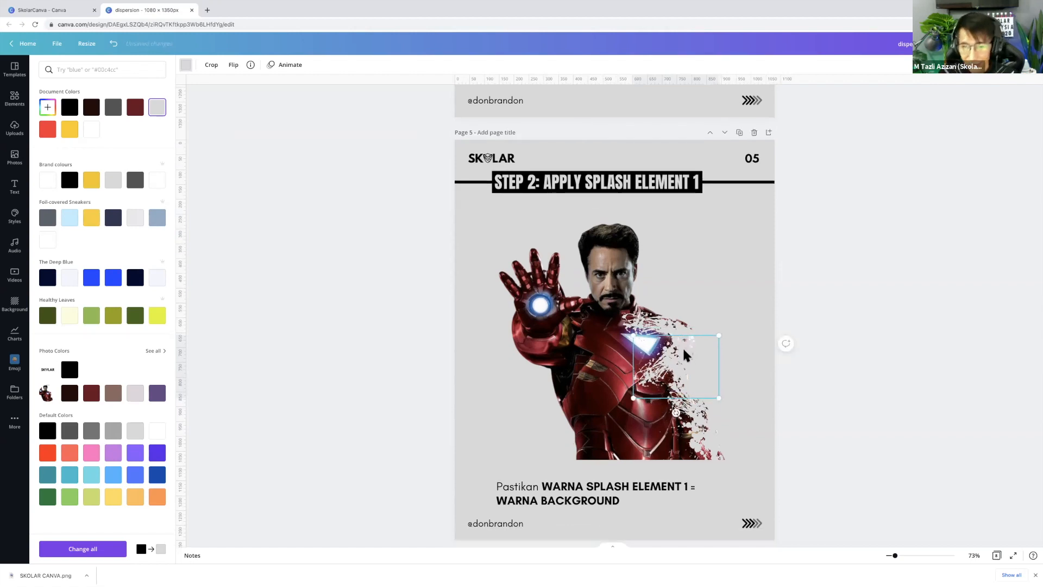
pyautogui.scroll(-2, 684, 354)
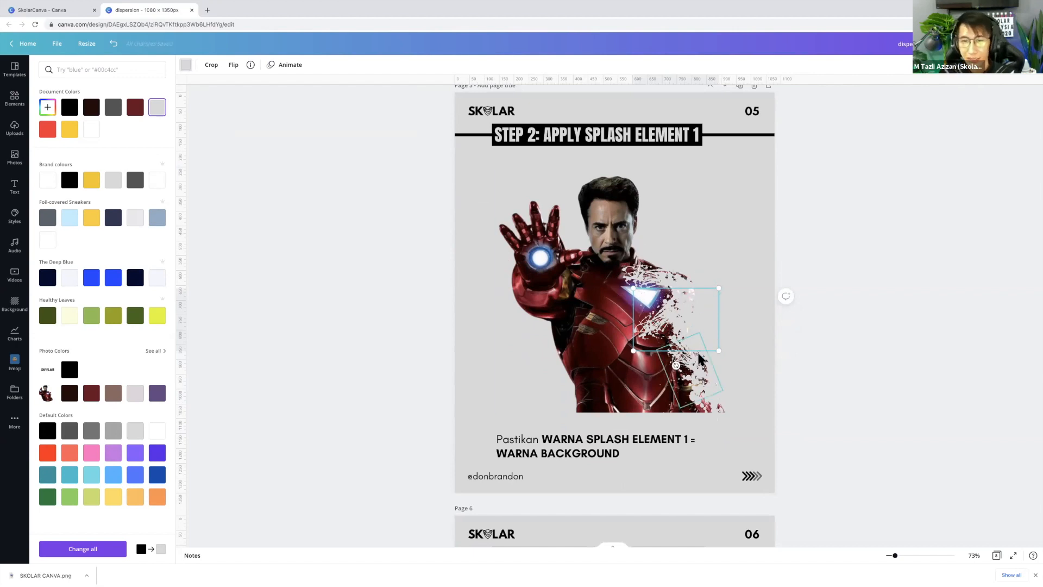
pyautogui.scroll(-3, 701, 358)
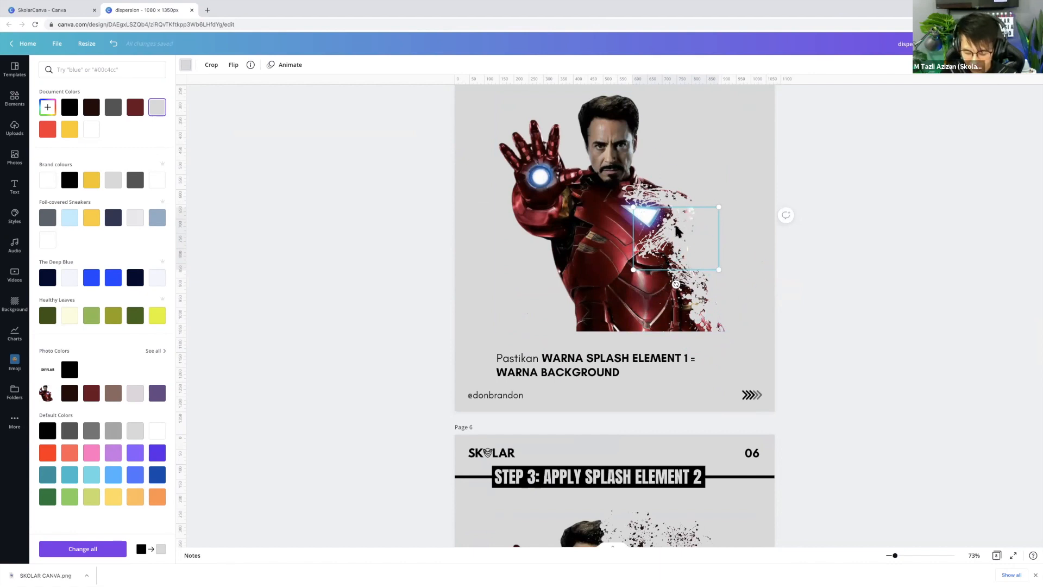
pyautogui.hotkey('ctrl', 'd')
pyautogui.moveTo(679, 213); pyautogui.dragTo(638, 106)
pyautogui.moveTo(640, 158); pyautogui.dragTo(675, 147)
pyautogui.scroll(2, 635, 202)
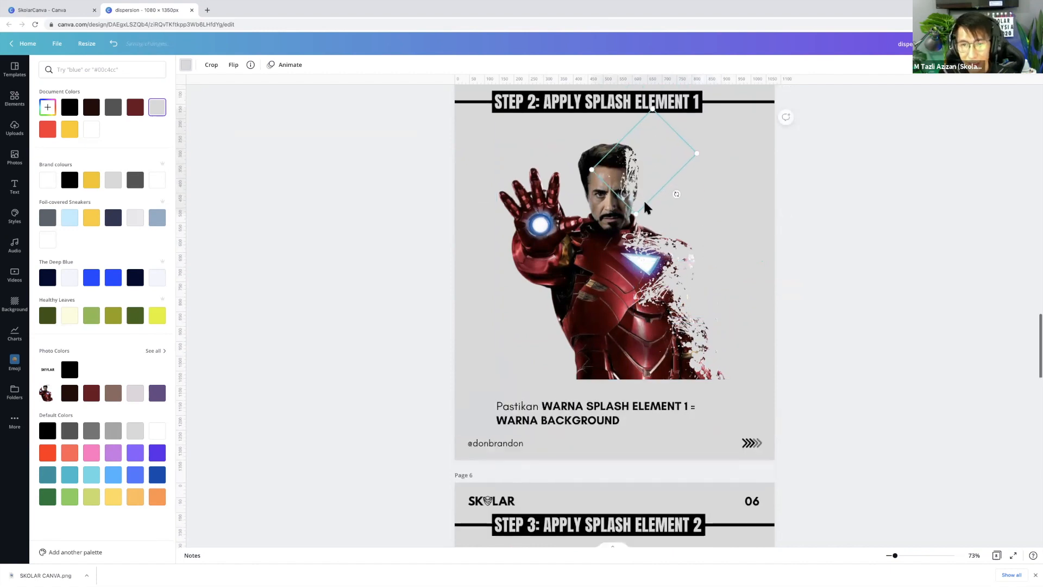
pyautogui.moveTo(635, 202); pyautogui.dragTo(606, 336)
pyautogui.moveTo(633, 272); pyautogui.dragTo(621, 243)
pyautogui.moveTo(637, 173); pyautogui.dragTo(638, 171)
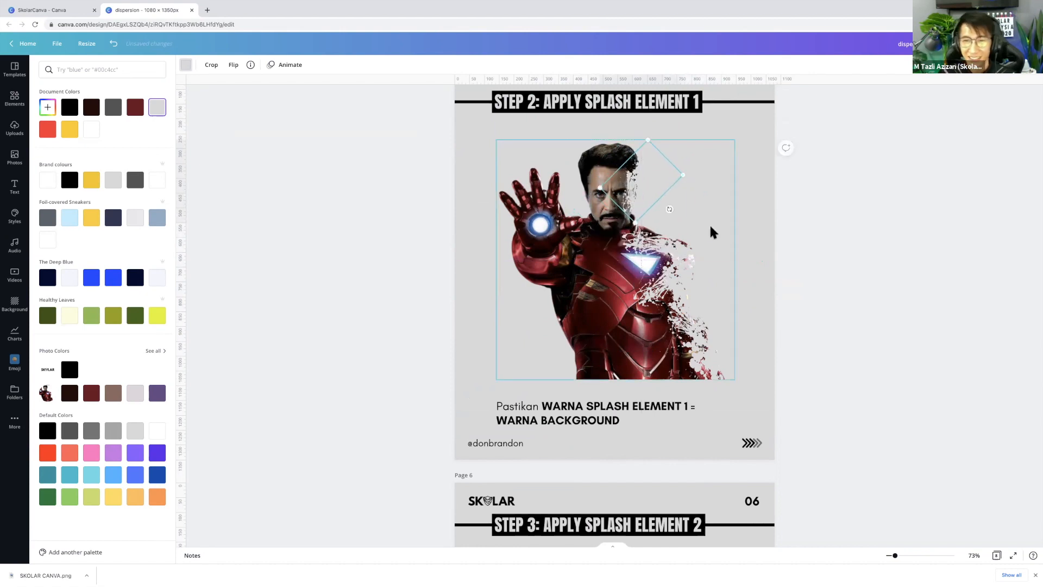
pyautogui.click(743, 234)
# Add the free fine-speckle splash graphic above the raised hand on page 6 and recolour it with the photo's dark red
pyautogui.scroll(-7, 743, 239)
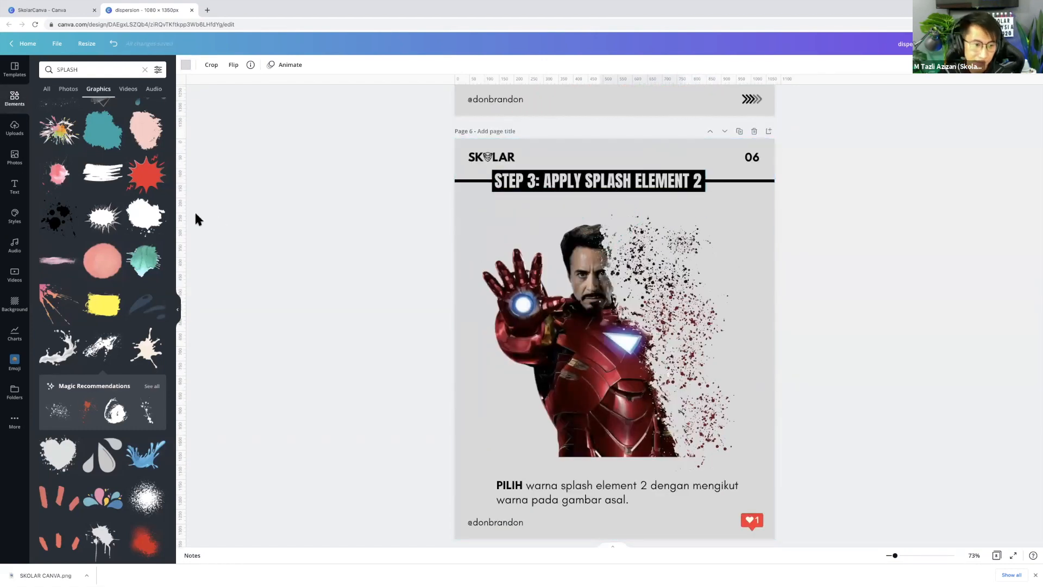
pyautogui.scroll(10, 112, 225)
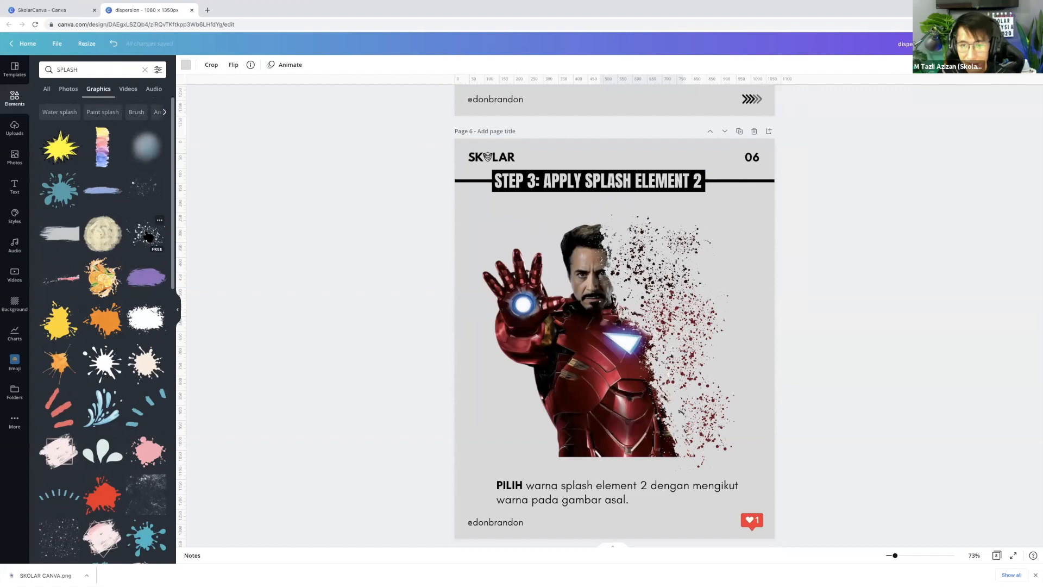
pyautogui.click(147, 236)
pyautogui.moveTo(589, 179); pyautogui.dragTo(510, 236)
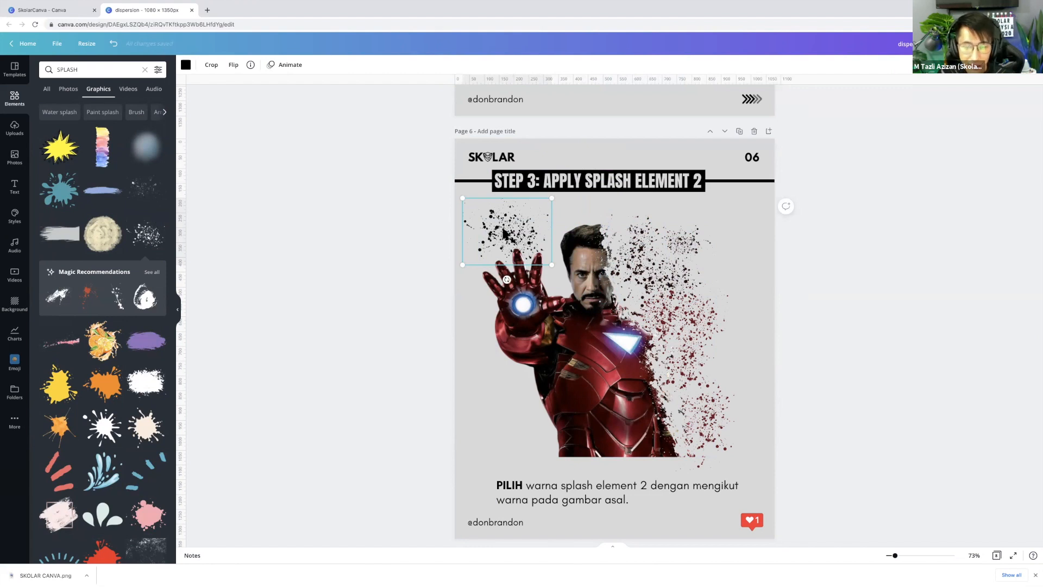
pyautogui.click(186, 66)
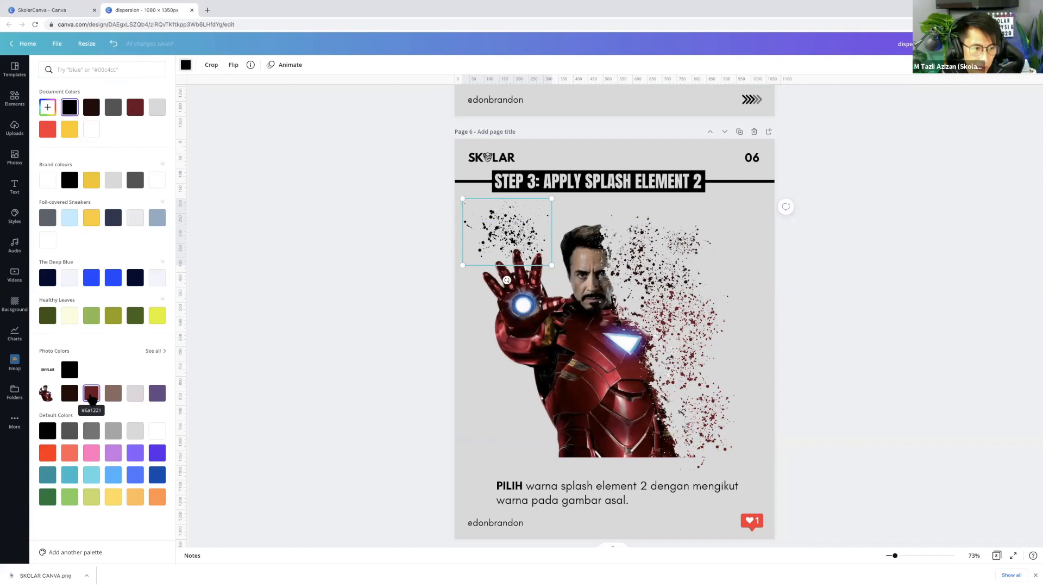
pyautogui.click(91, 398)
# Move the dark red speckles to the outer side of the dispersing torso, reducing and rotating them to extend the particle spread
pyautogui.moveTo(500, 240); pyautogui.dragTo(740, 381)
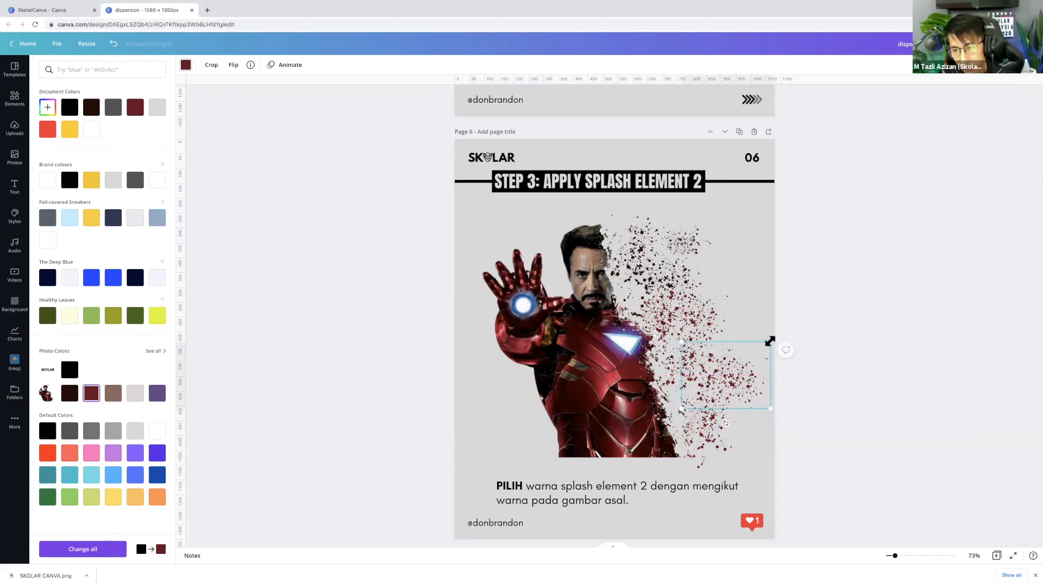
pyautogui.moveTo(772, 340)
pyautogui.mouseDown()
pyautogui.moveTo(759, 352)
pyautogui.moveTo(774, 339)
pyautogui.mouseUp()
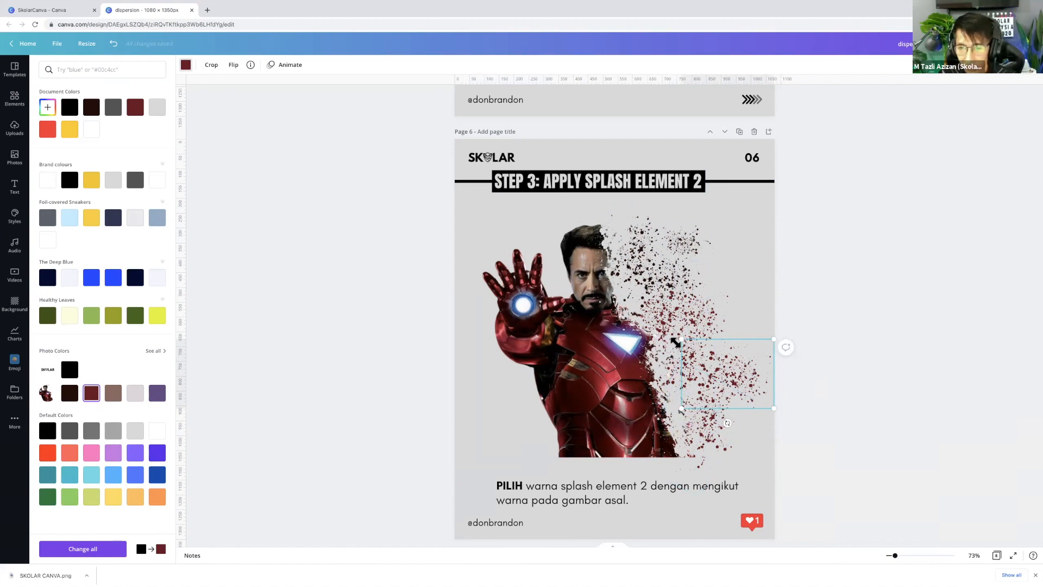
pyautogui.moveTo(682, 340); pyautogui.dragTo(716, 346)
pyautogui.moveTo(739, 422); pyautogui.dragTo(745, 368)
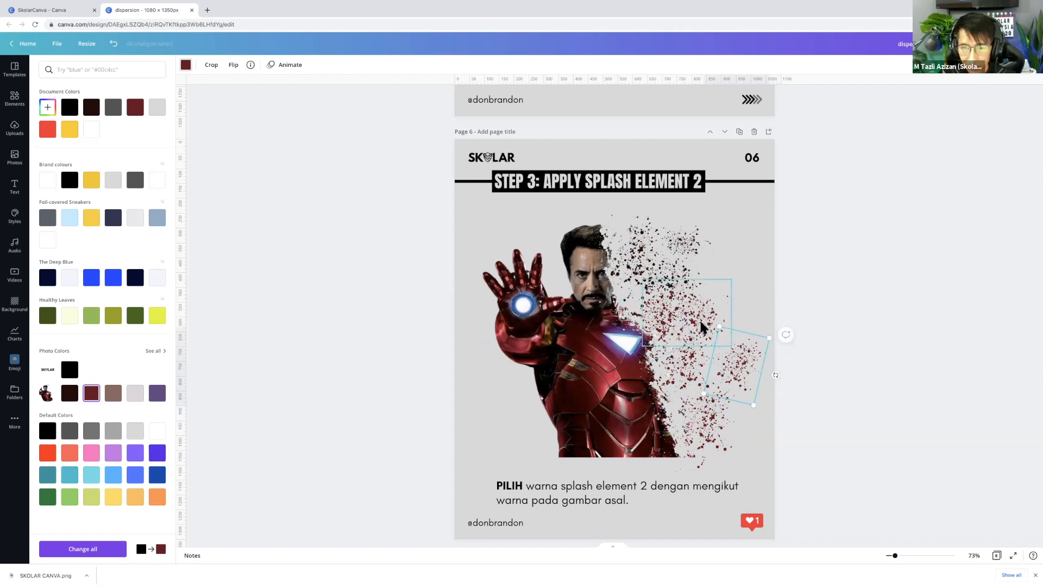
# Rotate the existing dark red speckle graphic beside the shoulder on page 6, and select the near-black speckles beside the face
pyautogui.click(701, 326)
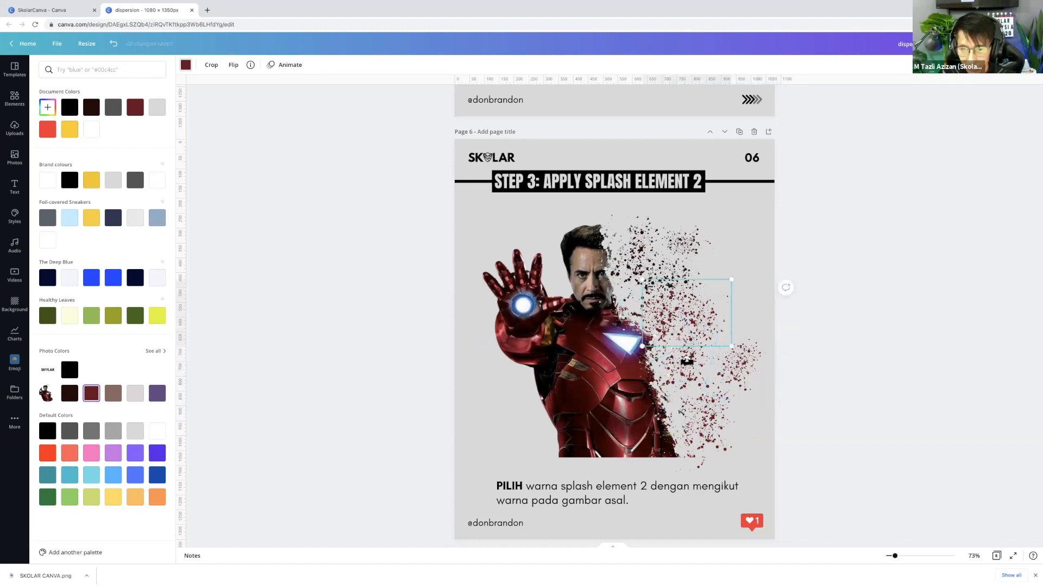
pyautogui.moveTo(687, 360); pyautogui.dragTo(729, 289)
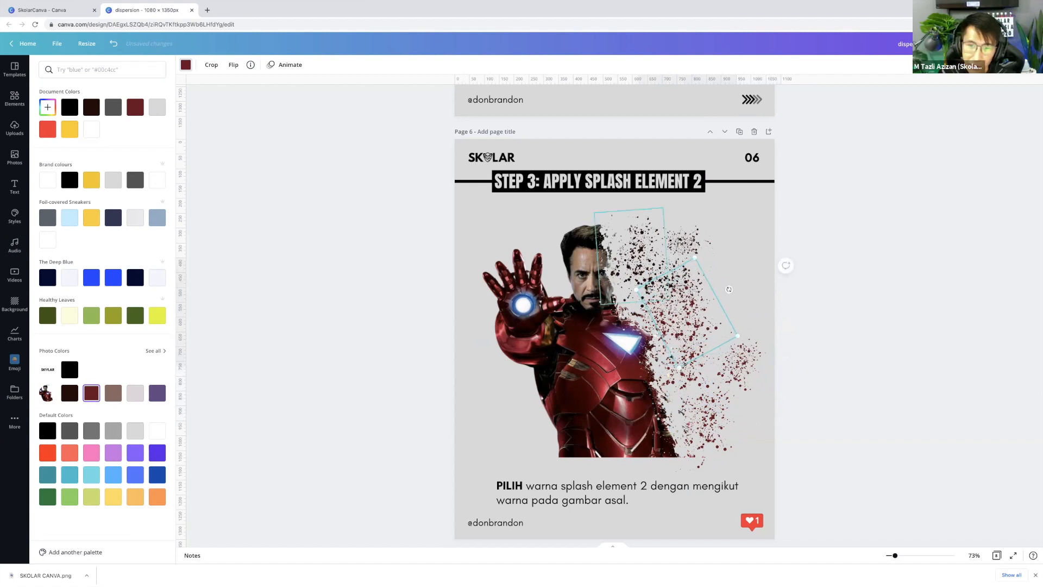
pyautogui.click(650, 250)
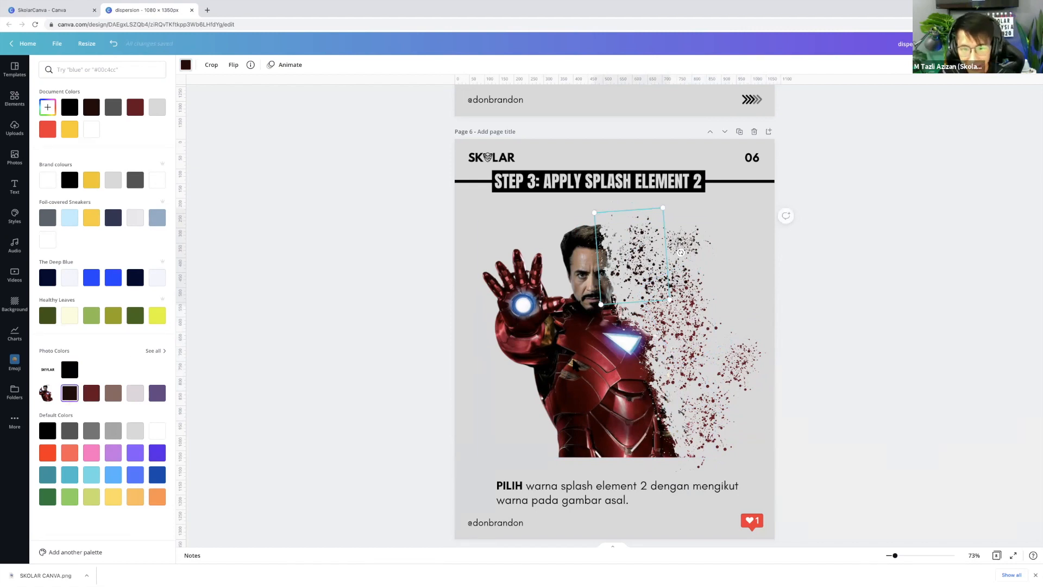
# Review the tutorial pages, including the required photo and splash elements on page 3, and return to the SkolarCanva folder
pyautogui.scroll(-5, 680, 252)
pyautogui.scroll(-5, 575, 365)
pyautogui.scroll(3, 574, 365)
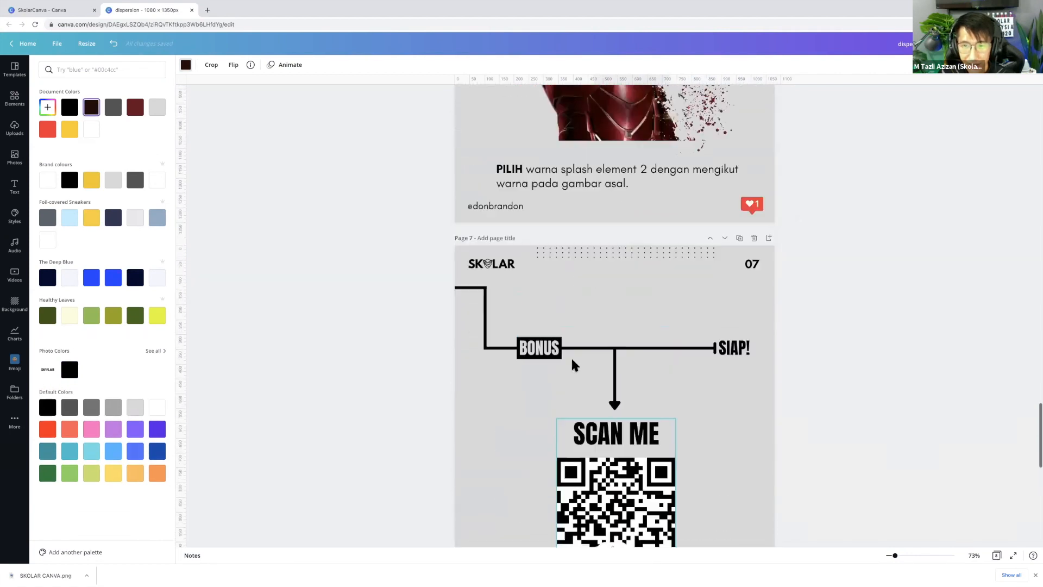
pyautogui.scroll(7, 575, 365)
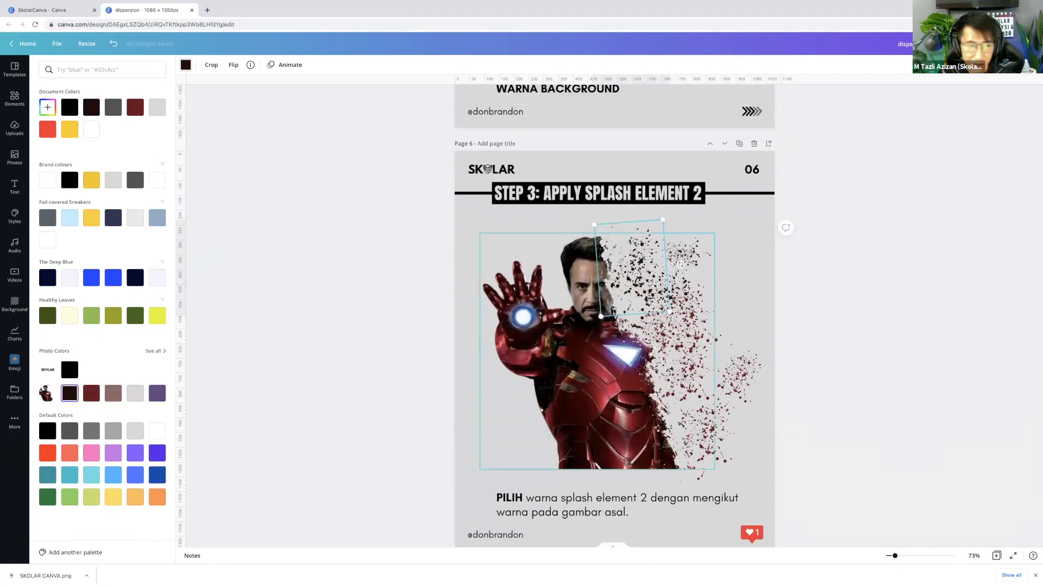
pyautogui.scroll(20, 575, 365)
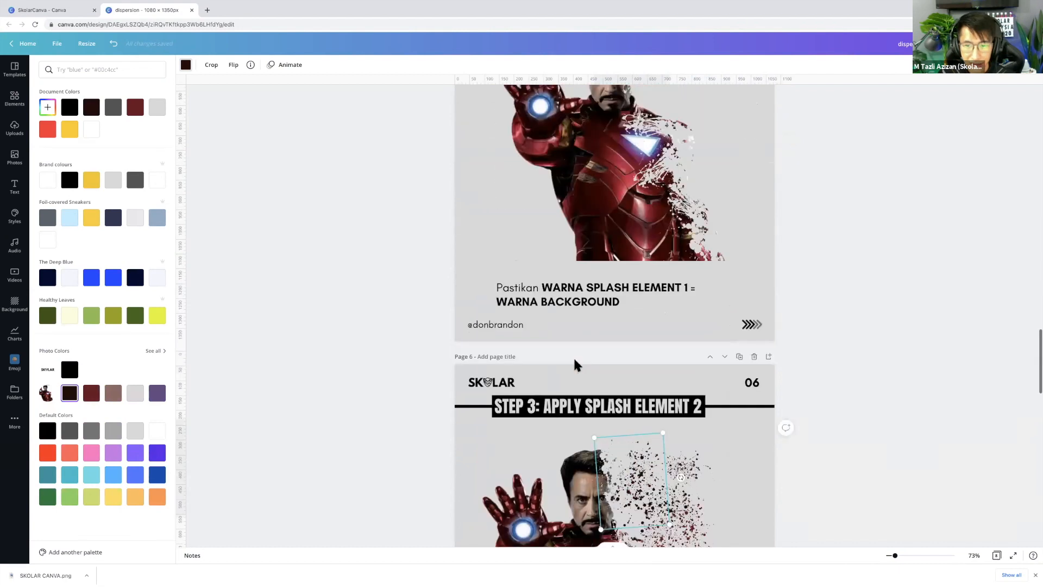
pyautogui.scroll(13, 577, 365)
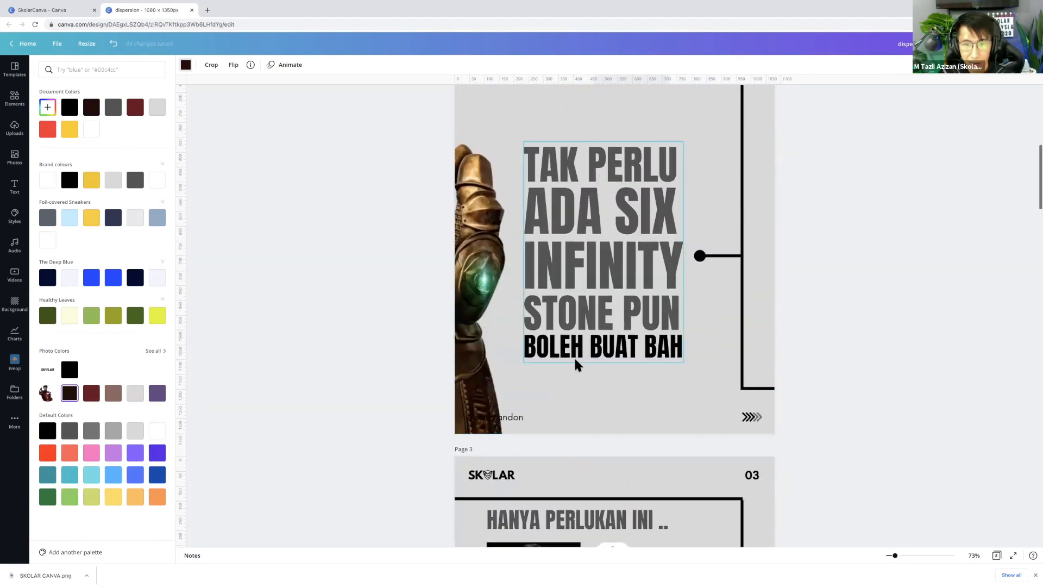
pyautogui.scroll(-1, 568, 365)
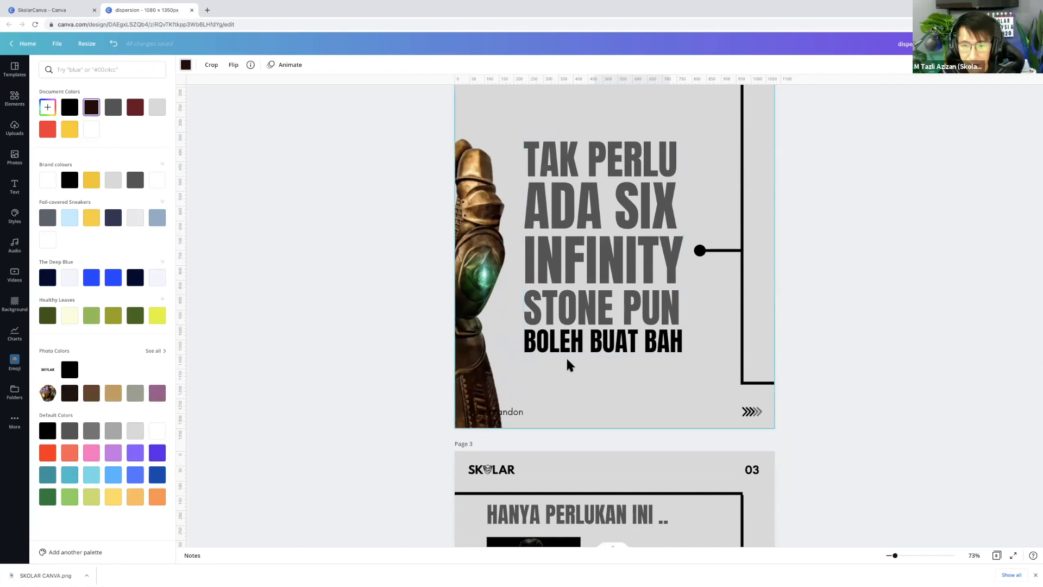
pyautogui.scroll(-8, 568, 365)
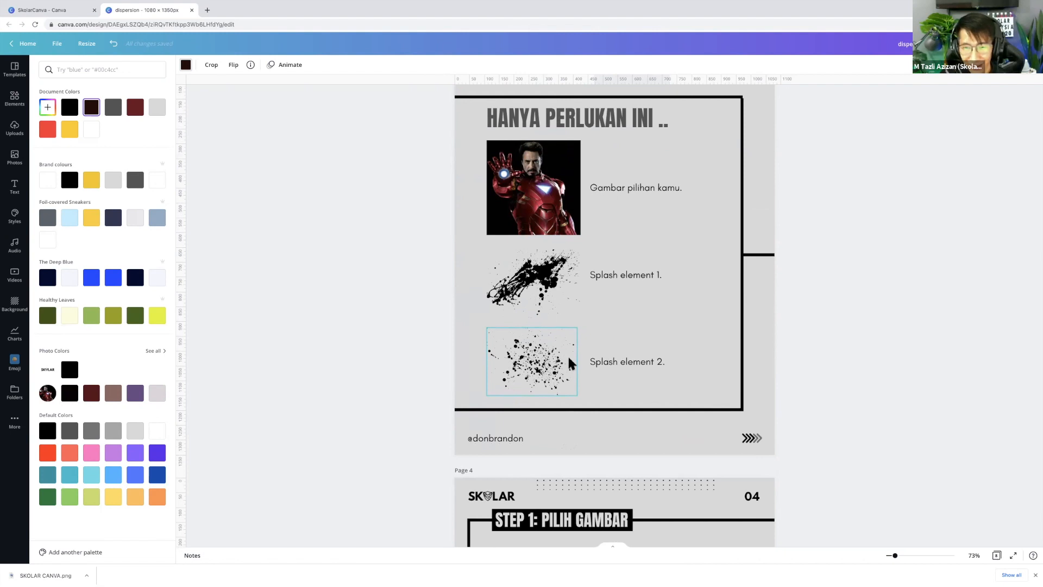
pyautogui.scroll(-1, 580, 361)
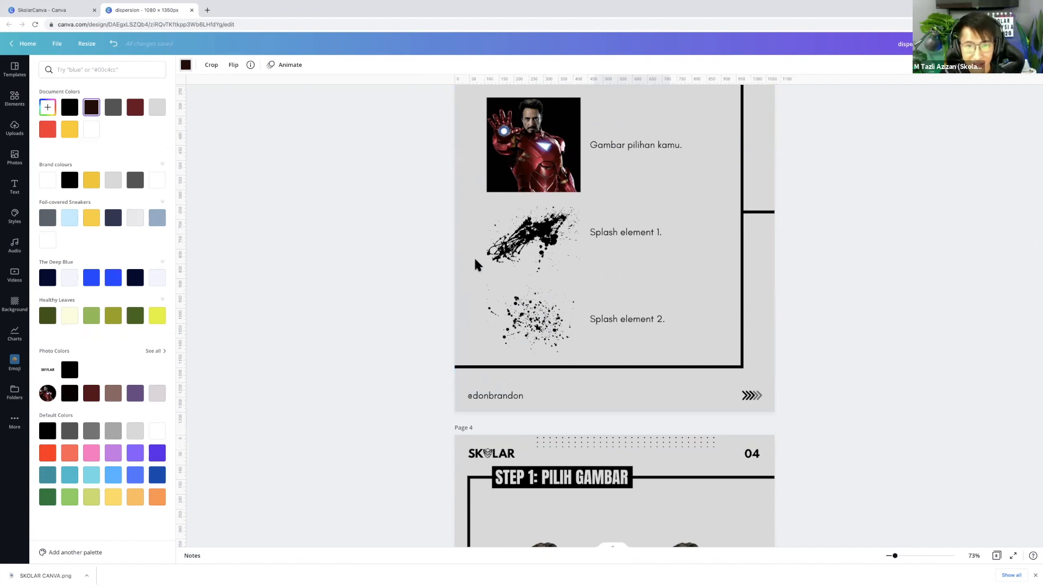
pyautogui.click(43, 10)
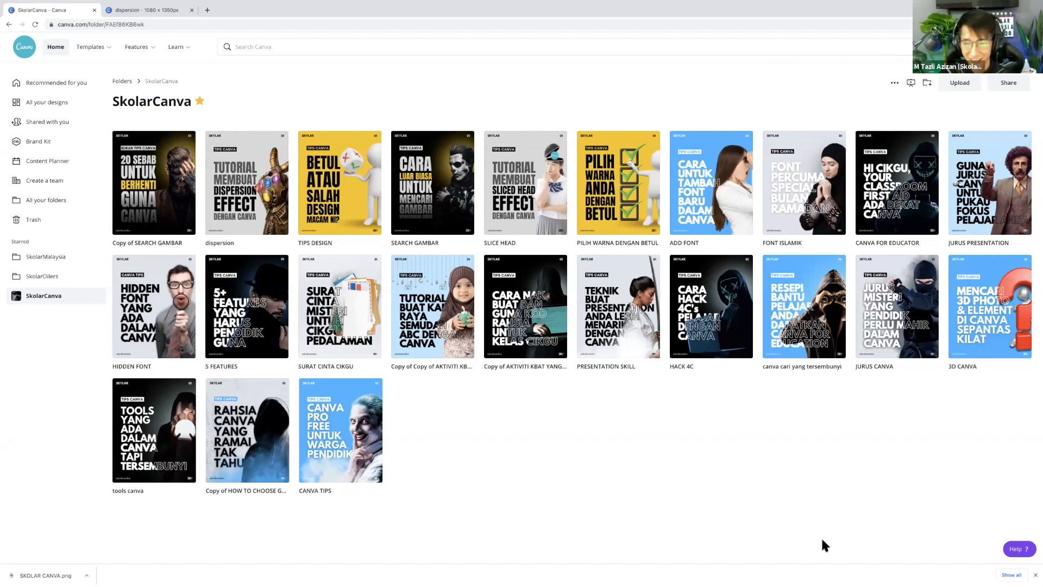
# Create a blank custom-size design measuring 1080 x 1350 px
pyautogui.moveTo(46, 3)
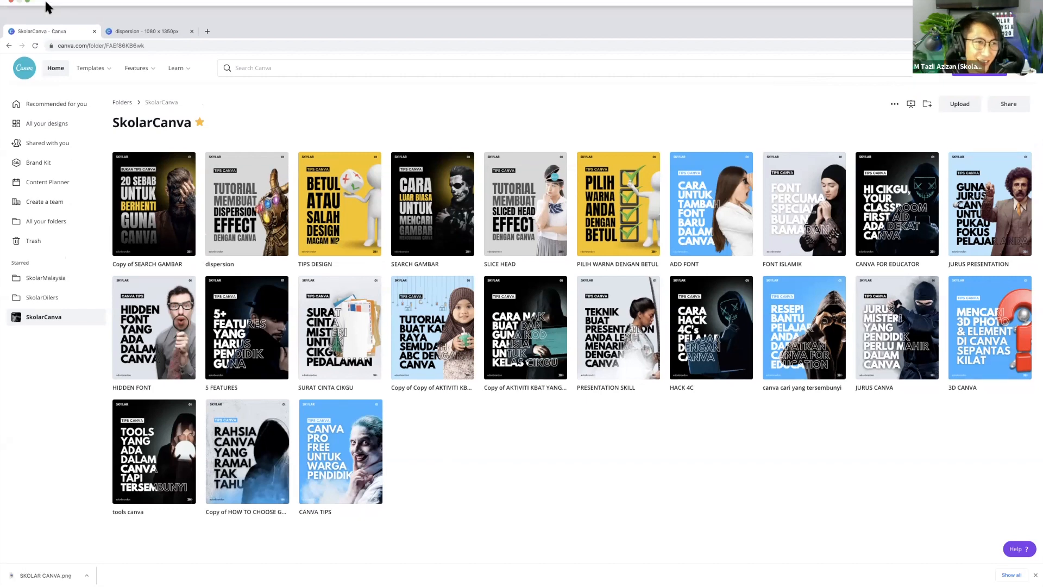
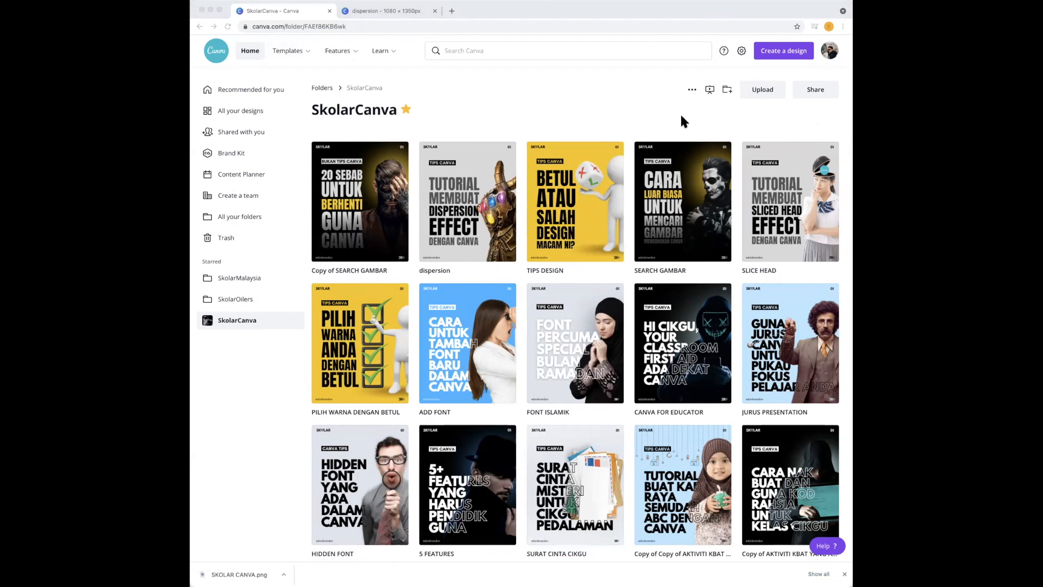
pyautogui.click(551, 86)
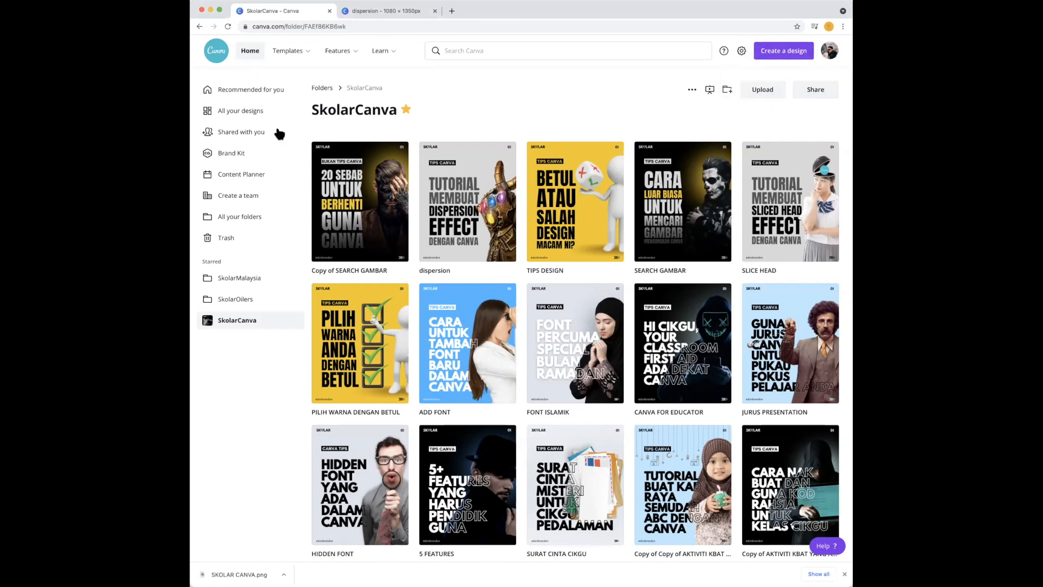
pyautogui.click(254, 91)
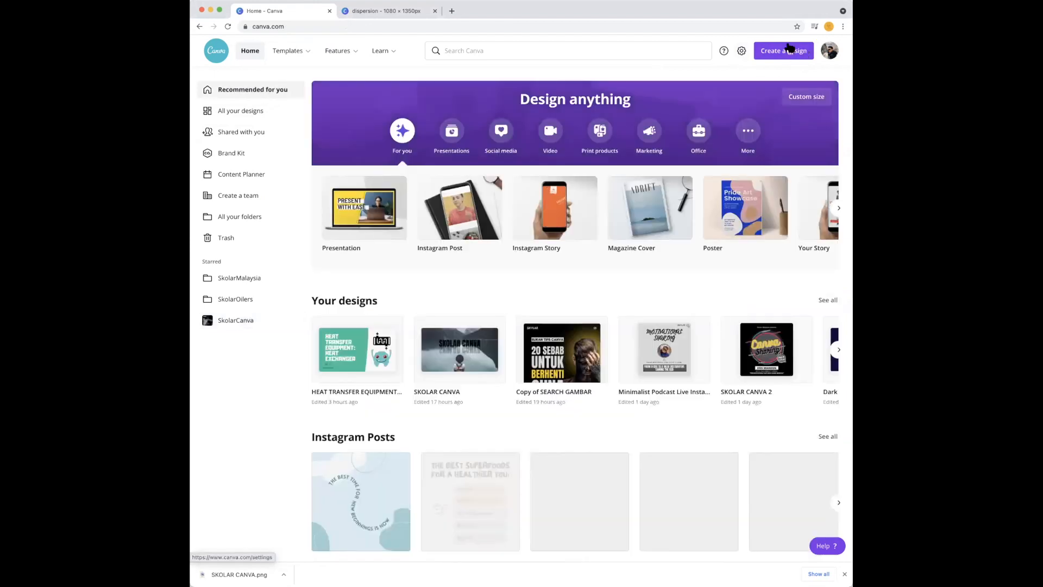
pyautogui.click(796, 50)
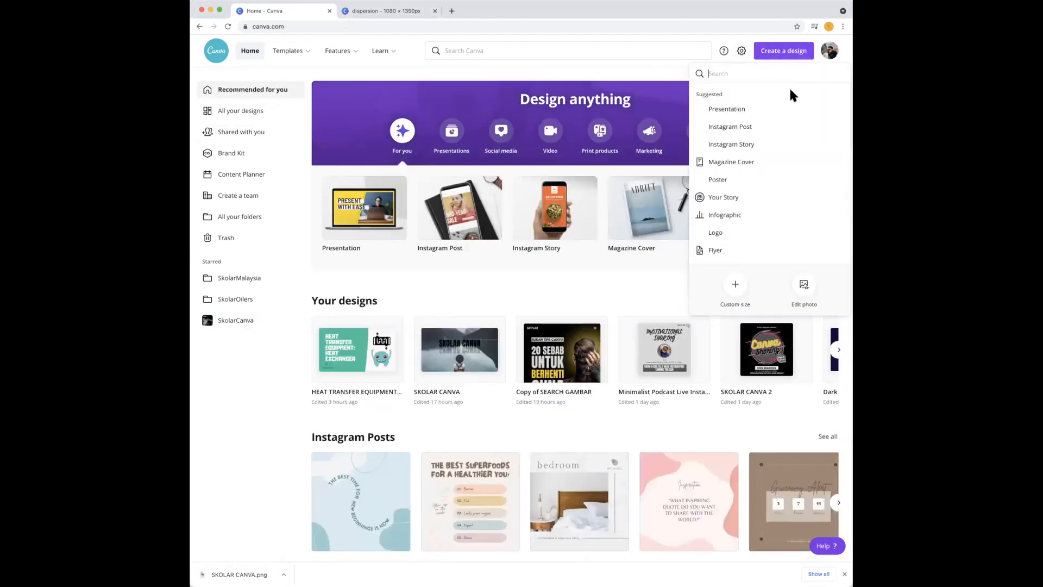
pyautogui.click(734, 280)
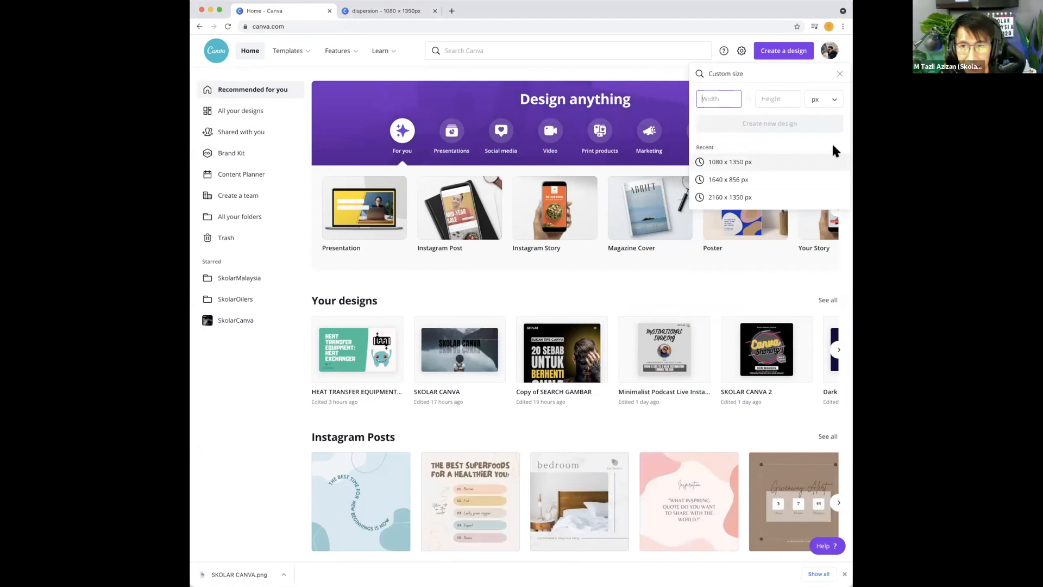
pyautogui.click(736, 158)
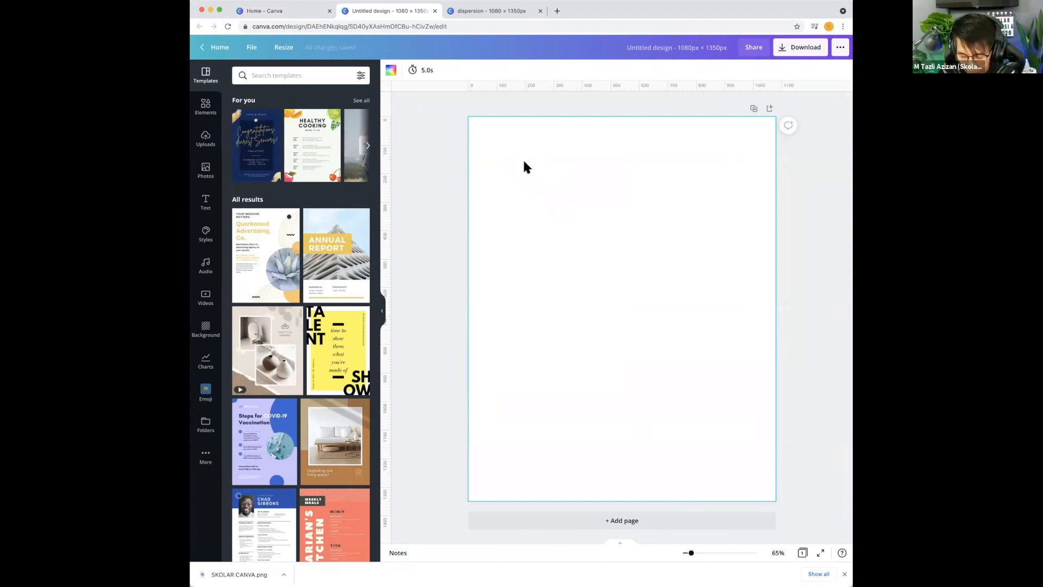
# Add a straight black line to the blank page and give its end a solid triangular arrowhead
pyautogui.press('l')
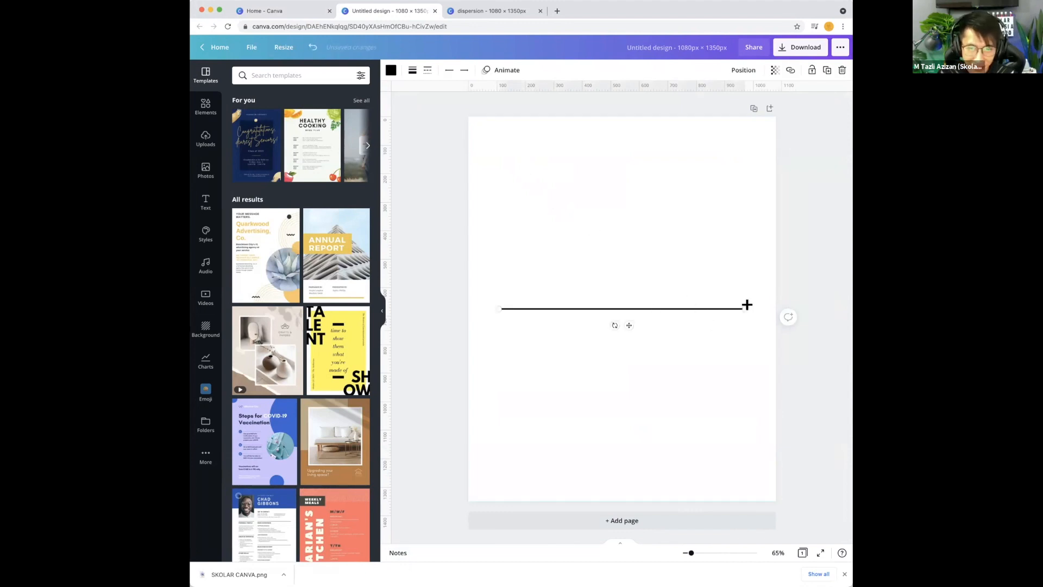
pyautogui.click(449, 72)
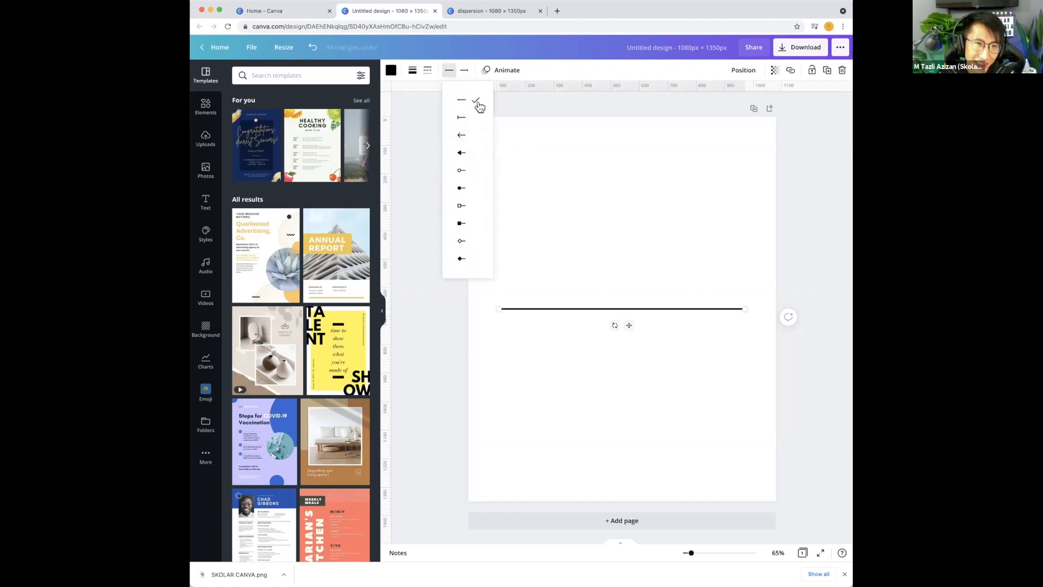
pyautogui.click(465, 70)
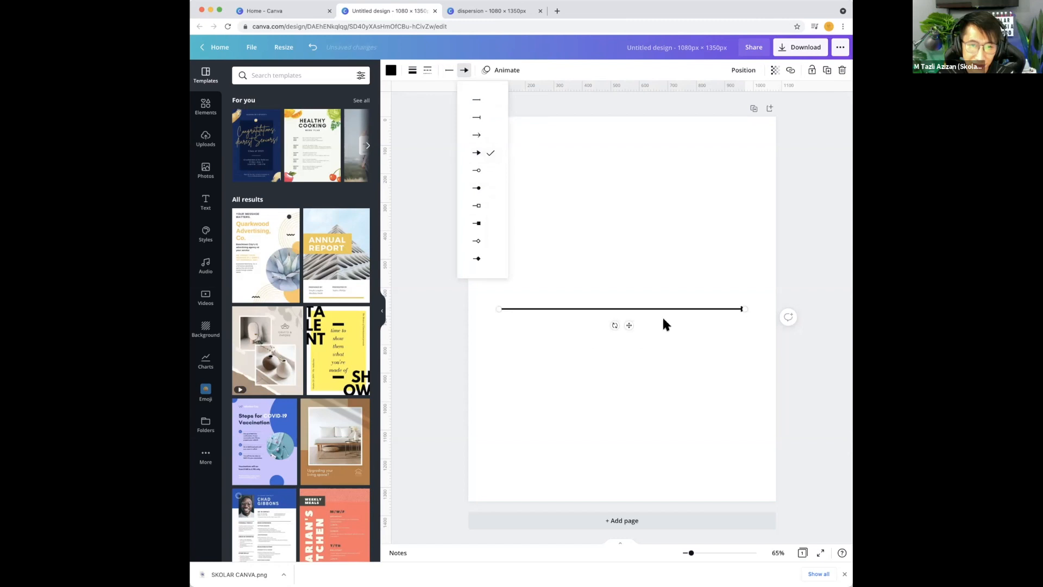
pyautogui.click(647, 337)
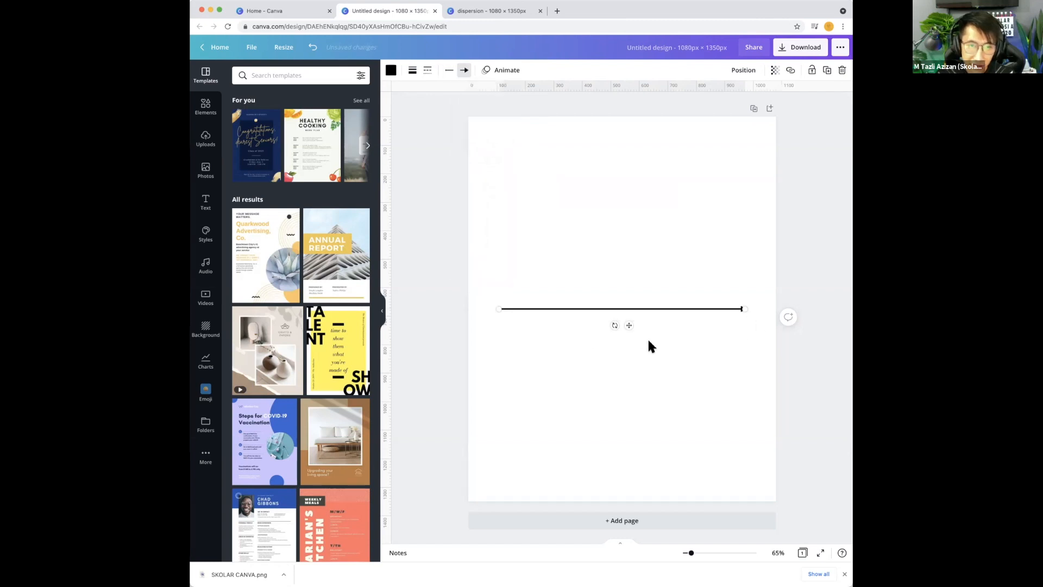
# Reposition and shorten the arrow line, and angle its arrowhead end diagonally towards the upper part of the page
pyautogui.click(729, 309)
pyautogui.moveTo(743, 307); pyautogui.dragTo(520, 461)
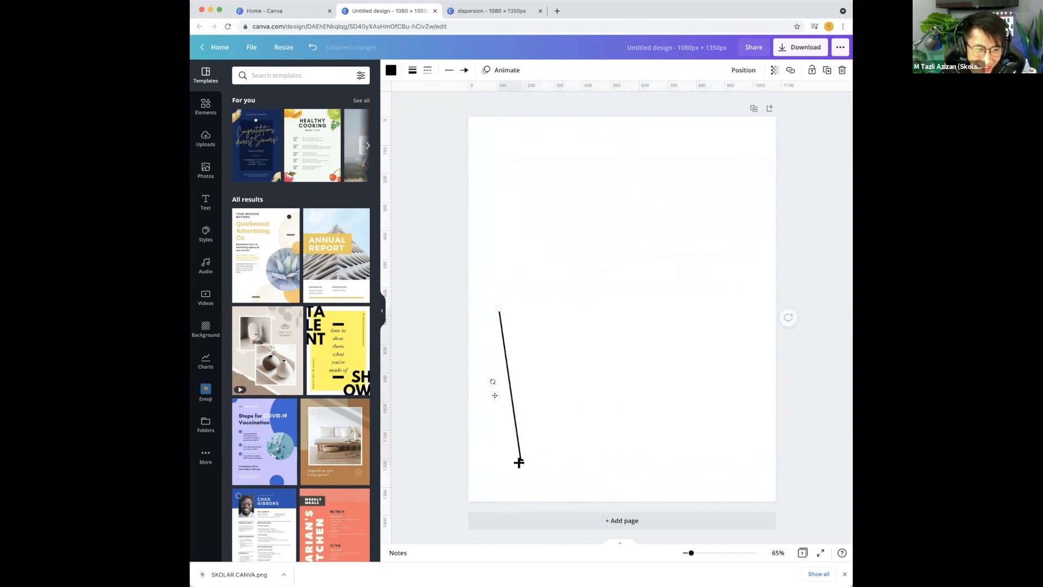
pyautogui.moveTo(540, 456); pyautogui.dragTo(617, 324)
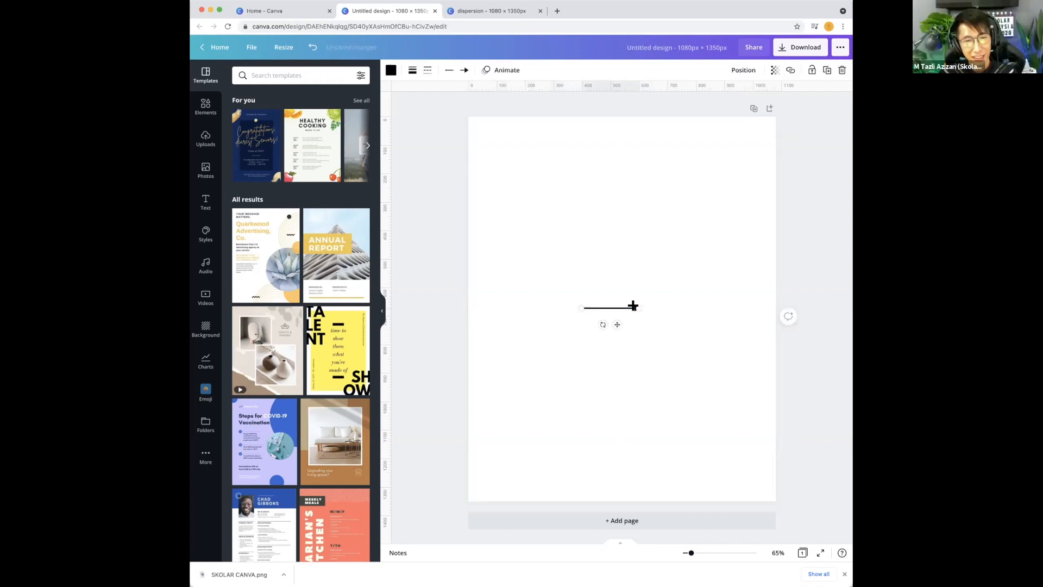
pyautogui.moveTo(636, 307); pyautogui.dragTo(658, 174)
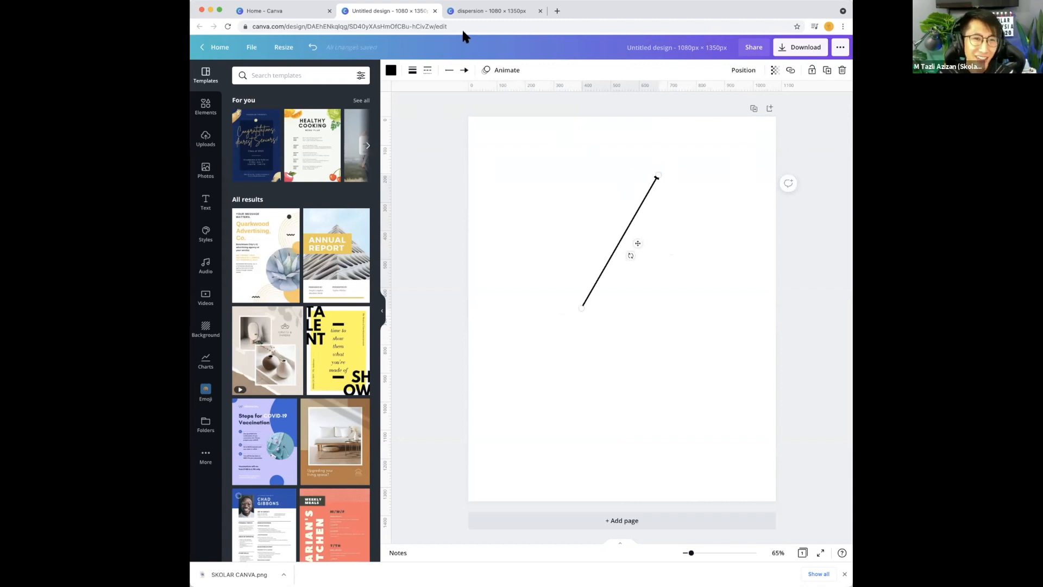
# Switch to the dispersion design and examine how the black border lines continue from page 2 onto page 3
pyautogui.click(465, 10)
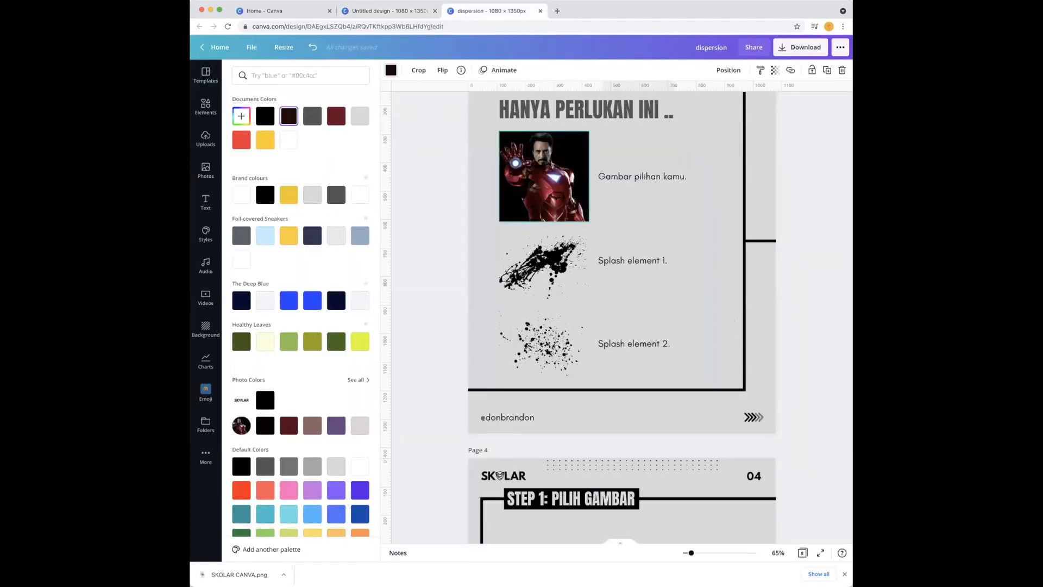
pyautogui.scroll(9, 611, 180)
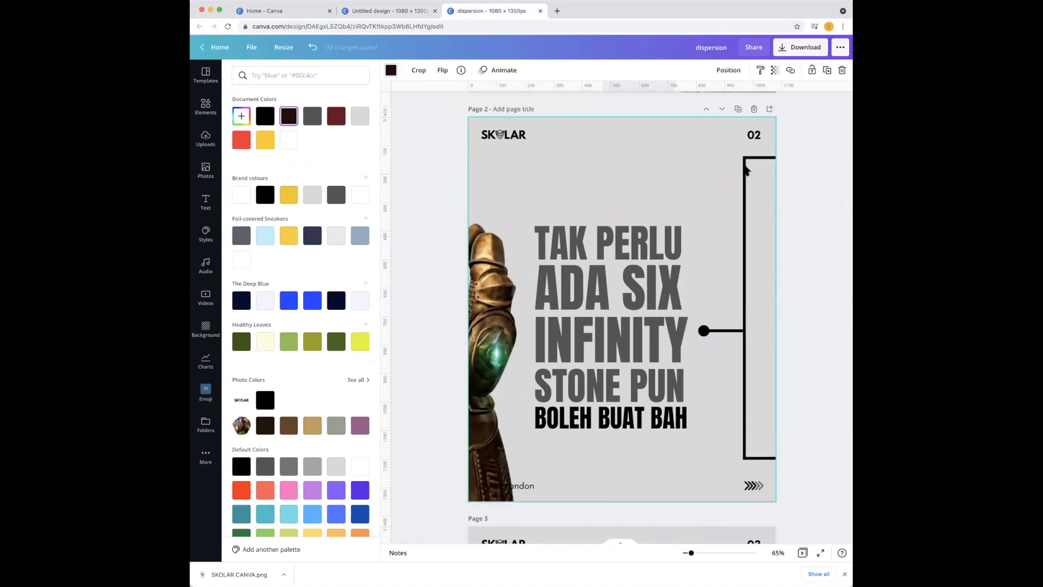
pyautogui.scroll(-2, 638, 283)
pyautogui.scroll(4, 633, 271)
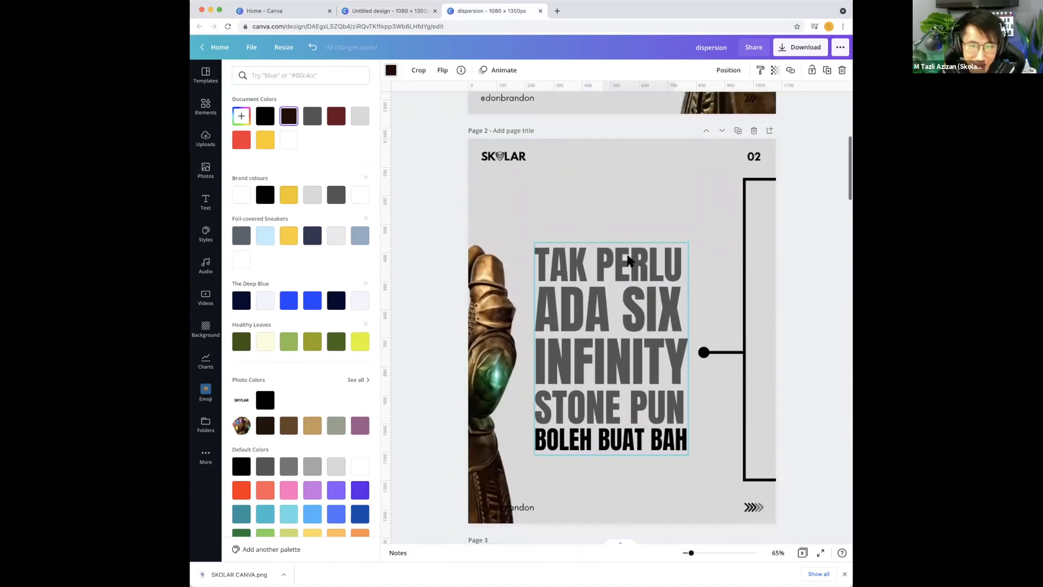
pyautogui.scroll(1, 665, 212)
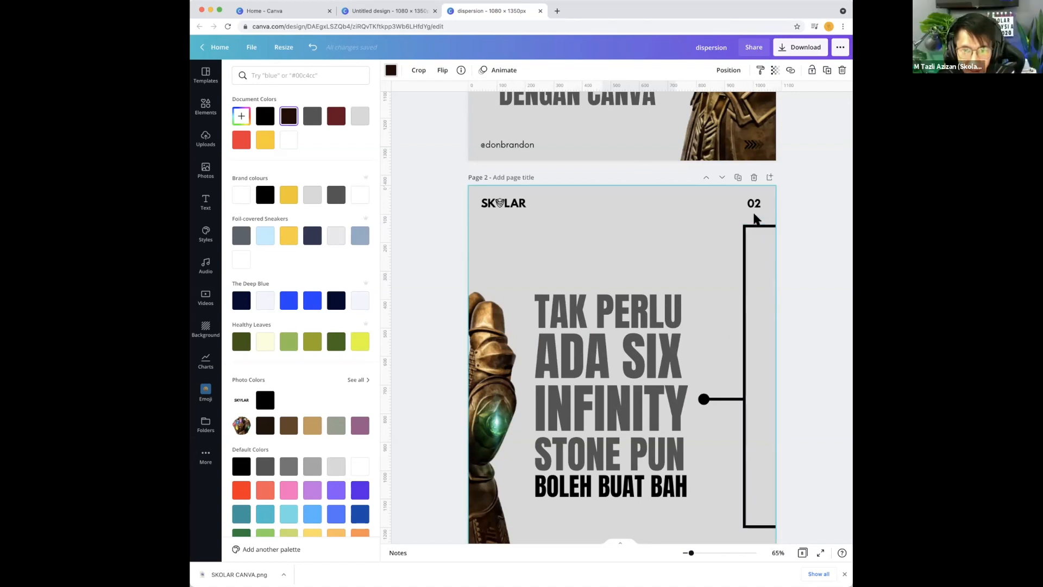
pyautogui.scroll(-1, 753, 216)
pyautogui.scroll(-6, 762, 245)
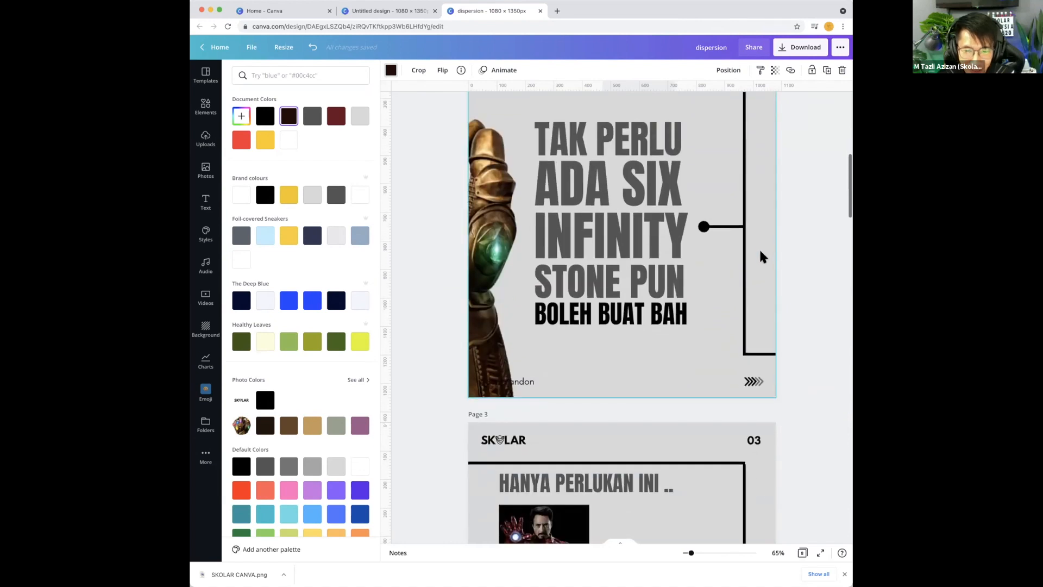
pyautogui.scroll(3, 673, 307)
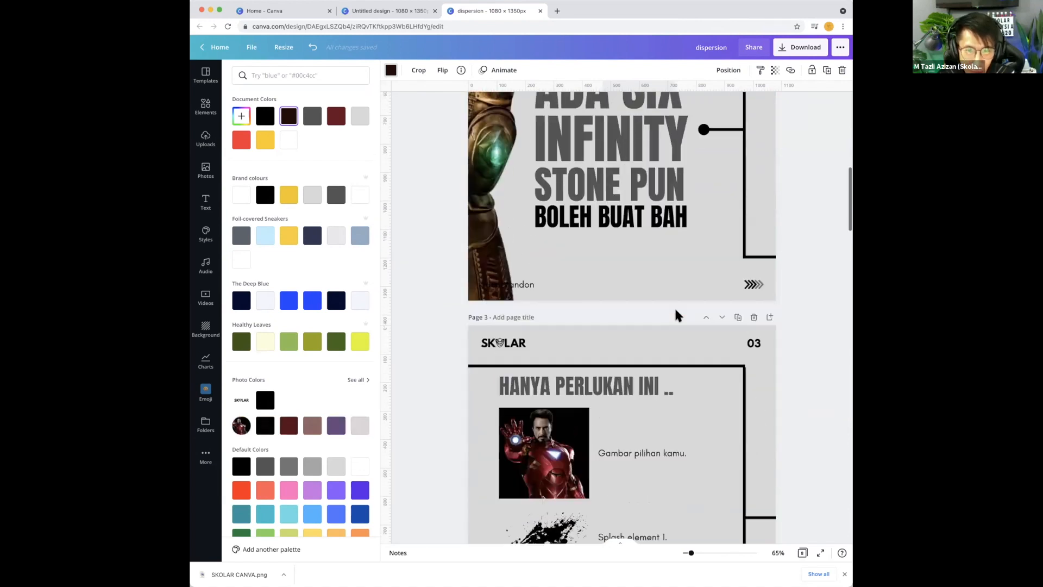
pyautogui.scroll(5, 676, 313)
pyautogui.click(758, 344)
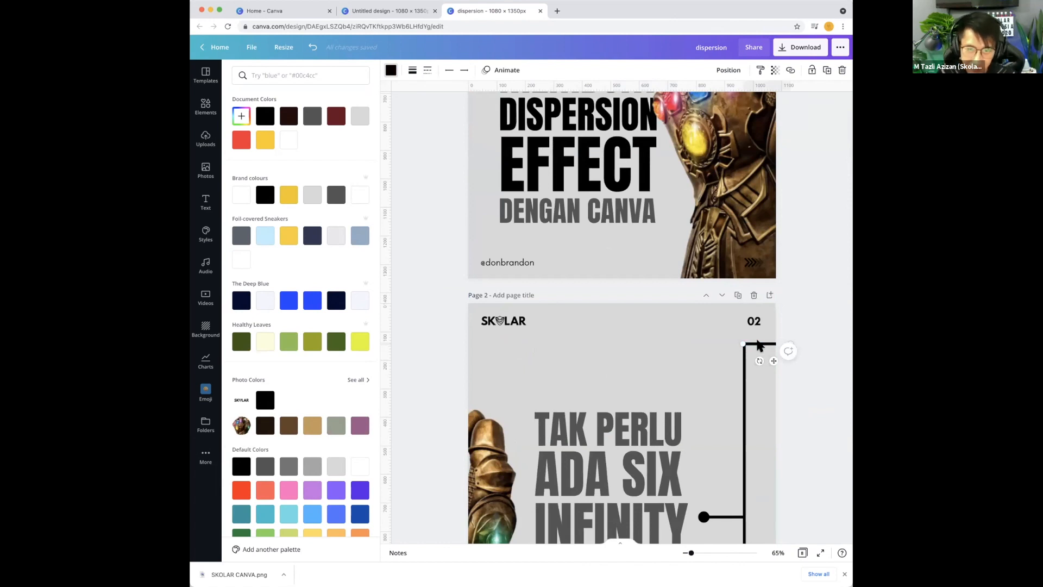
pyautogui.scroll(-1, 730, 337)
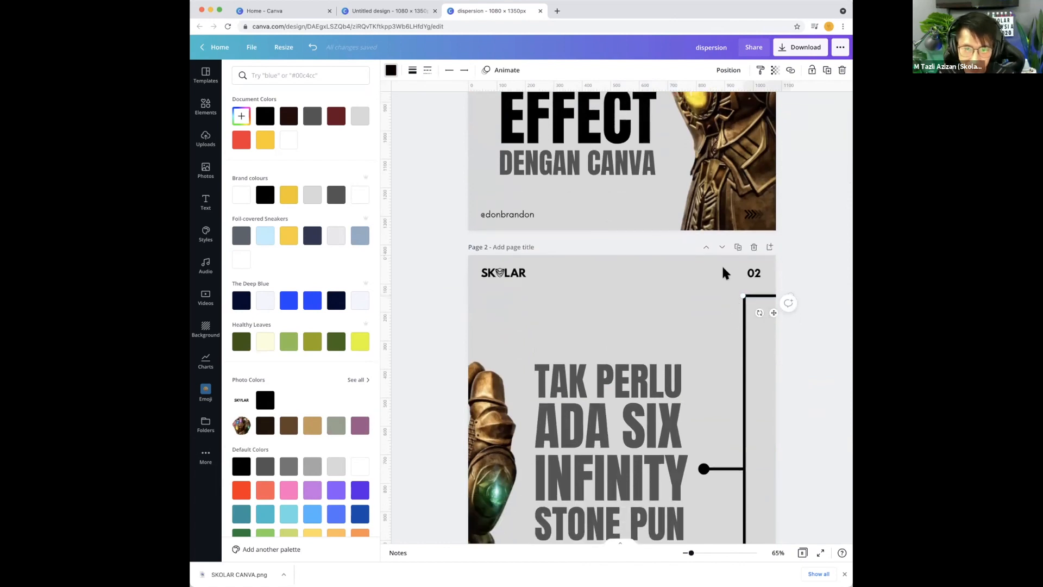
pyautogui.scroll(-7, 686, 282)
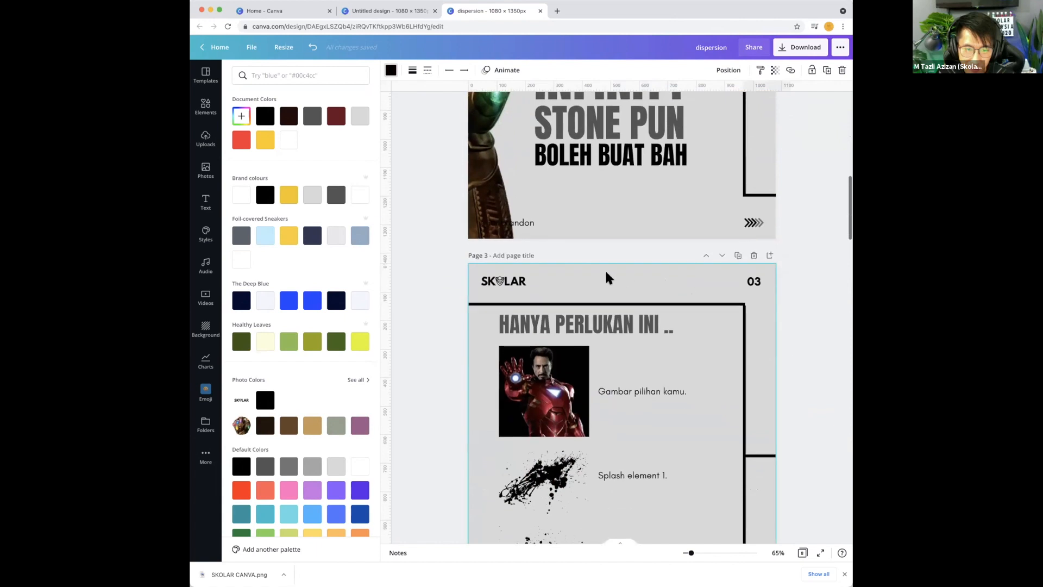
# Delete the long horizontal black line above the "HANYA PERLUKAN INI .." heading on page 3
pyautogui.click(605, 269)
pyautogui.click(563, 304)
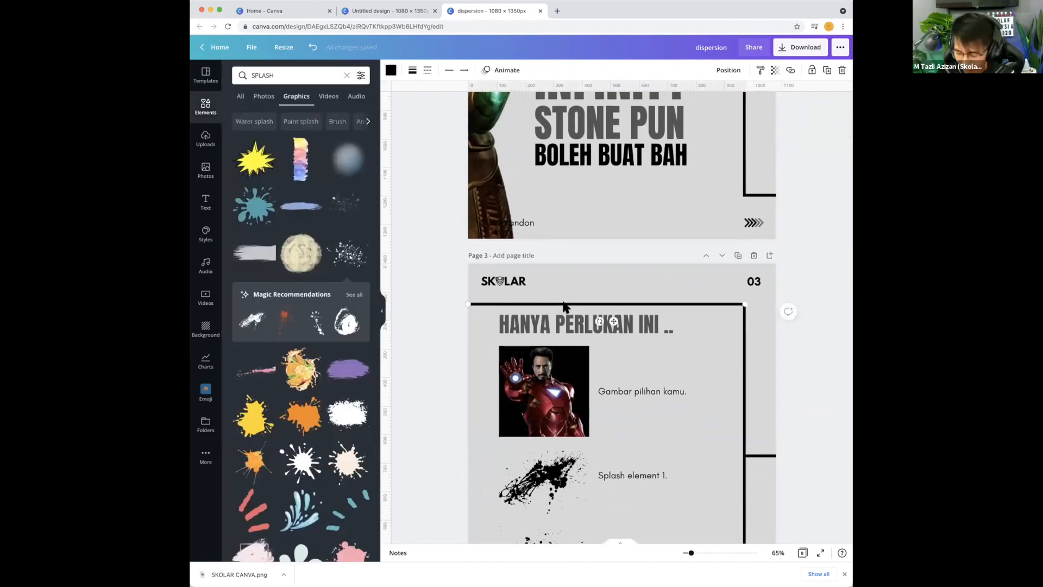
pyautogui.press('Delete')
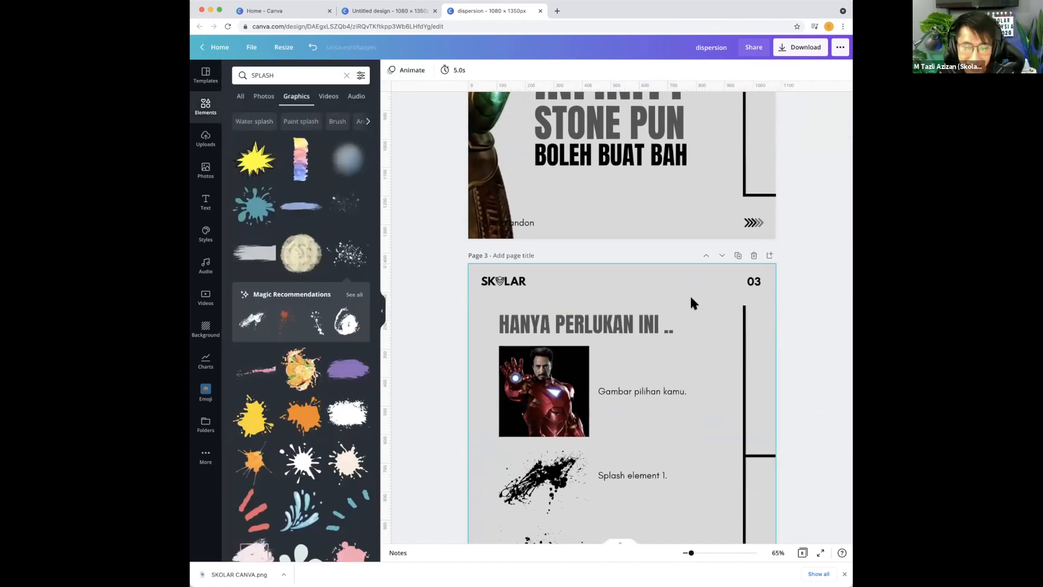
# Copy the short horizontal line beneath the 02 page number and paste it in the same position on page 3
pyautogui.scroll(7, 685, 292)
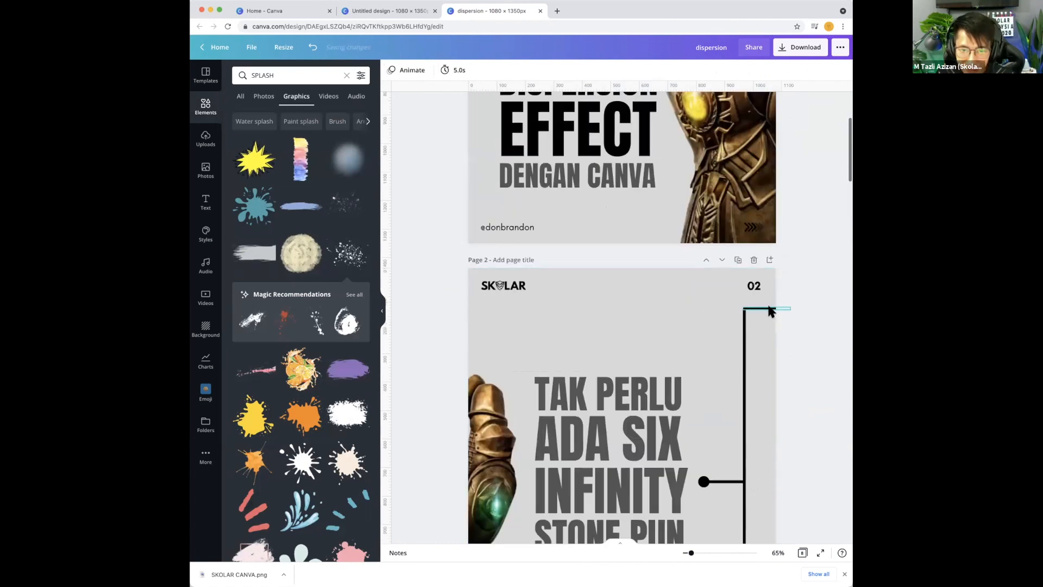
pyautogui.scroll(-7, 764, 308)
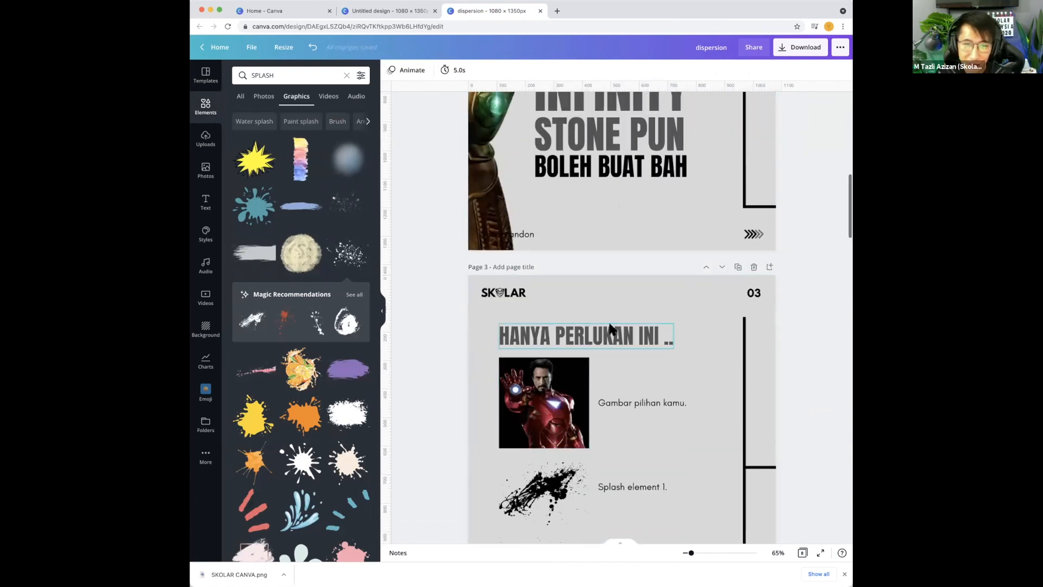
pyautogui.scroll(7, 609, 325)
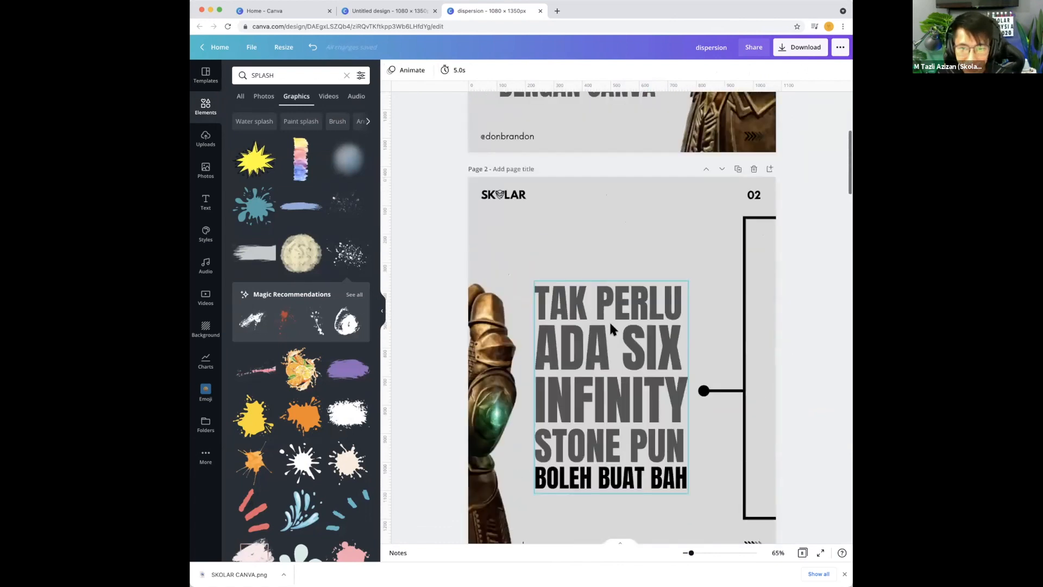
pyautogui.rightClick(759, 220)
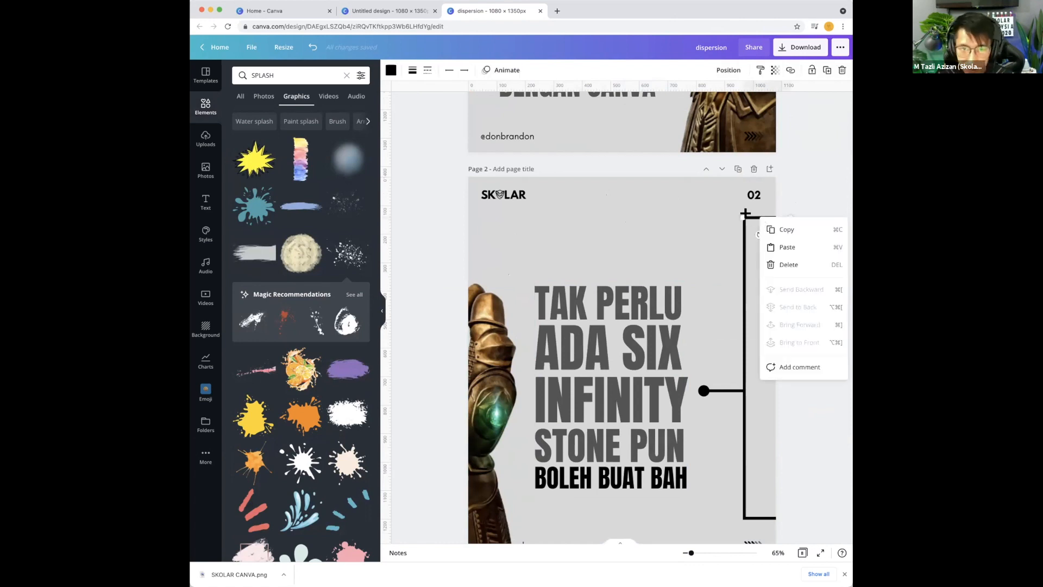
pyautogui.click(780, 230)
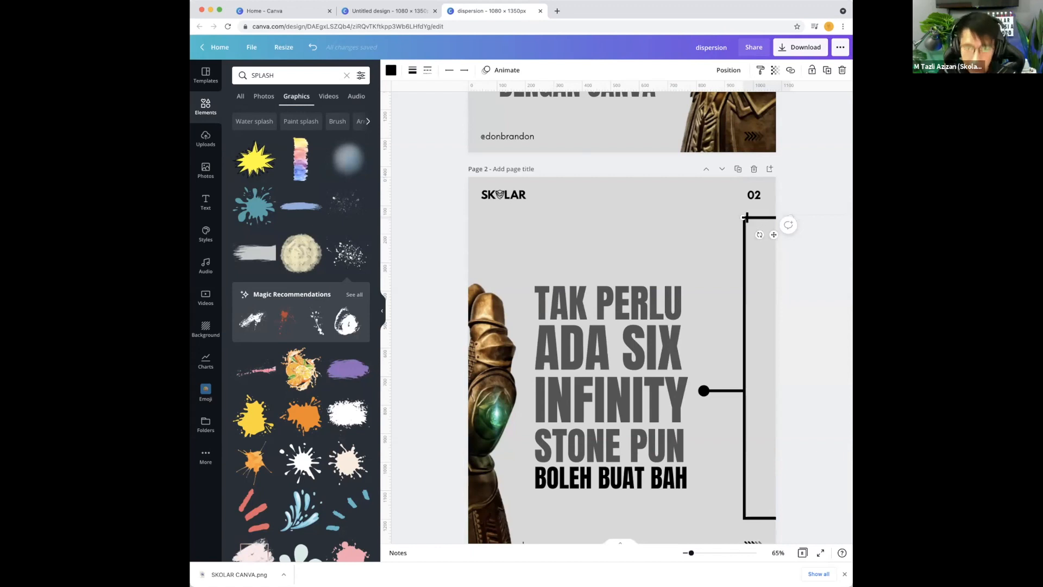
pyautogui.scroll(-5, 624, 310)
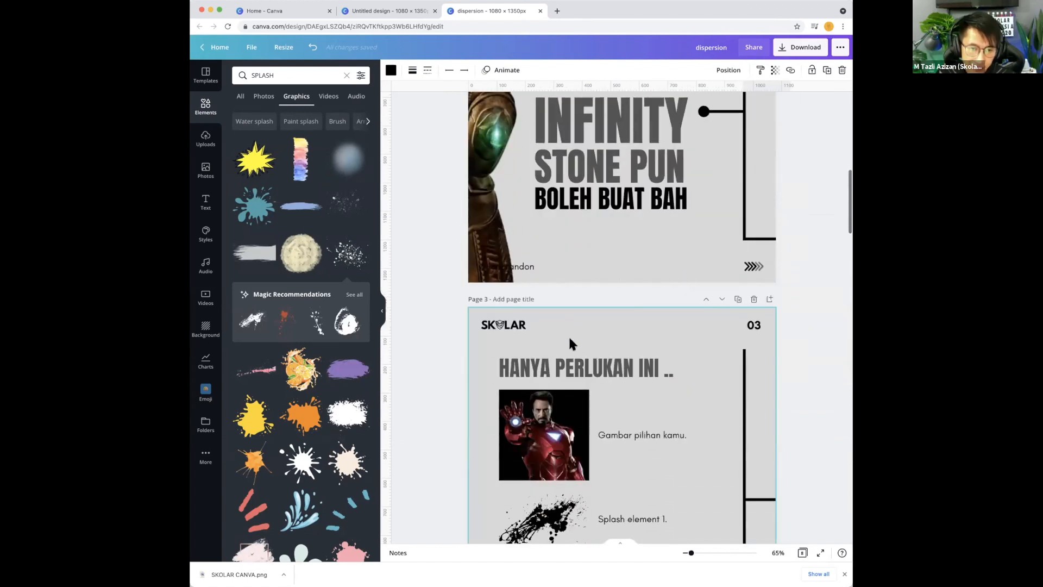
pyautogui.click(569, 343)
pyautogui.press('super+v')
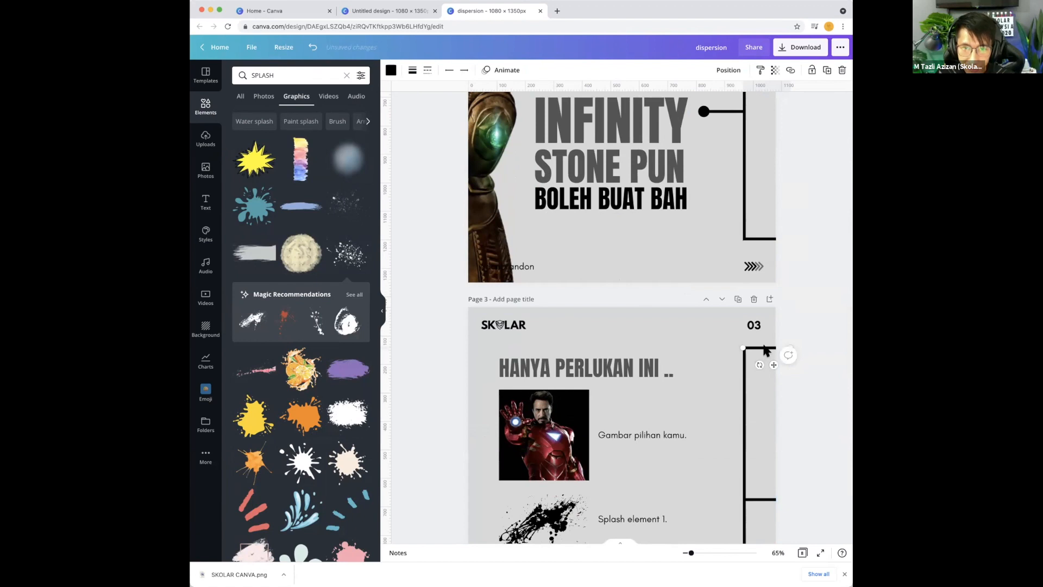
pyautogui.scroll(1, 766, 353)
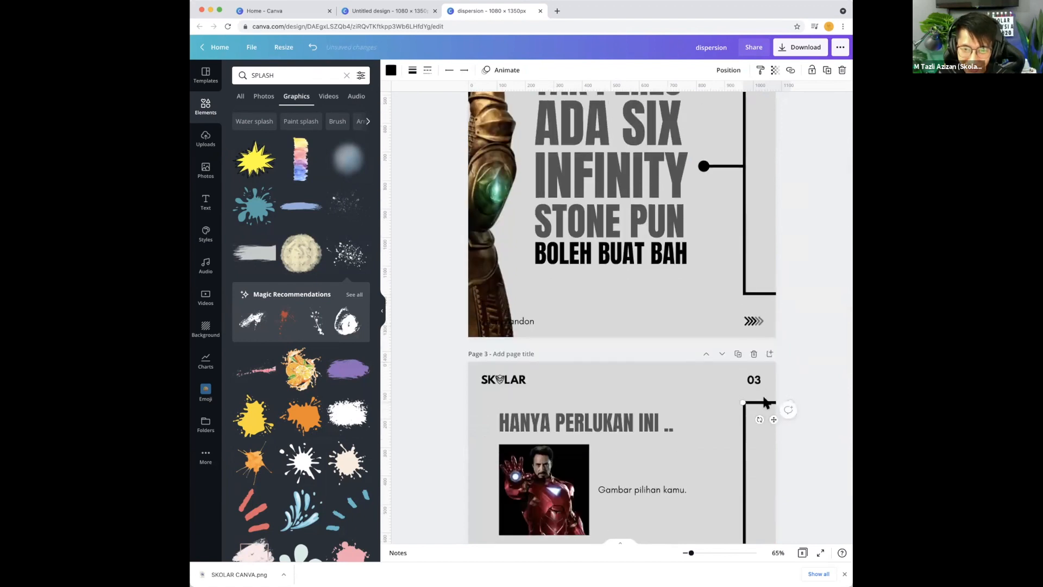
pyautogui.scroll(1, 763, 406)
pyautogui.scroll(2, 764, 401)
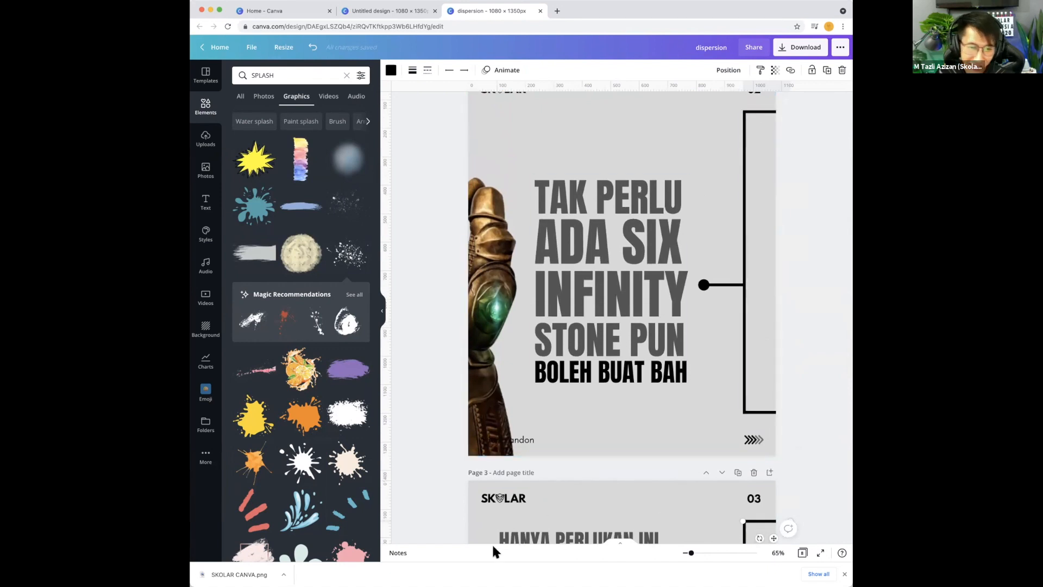
pyautogui.scroll(-2, 483, 489)
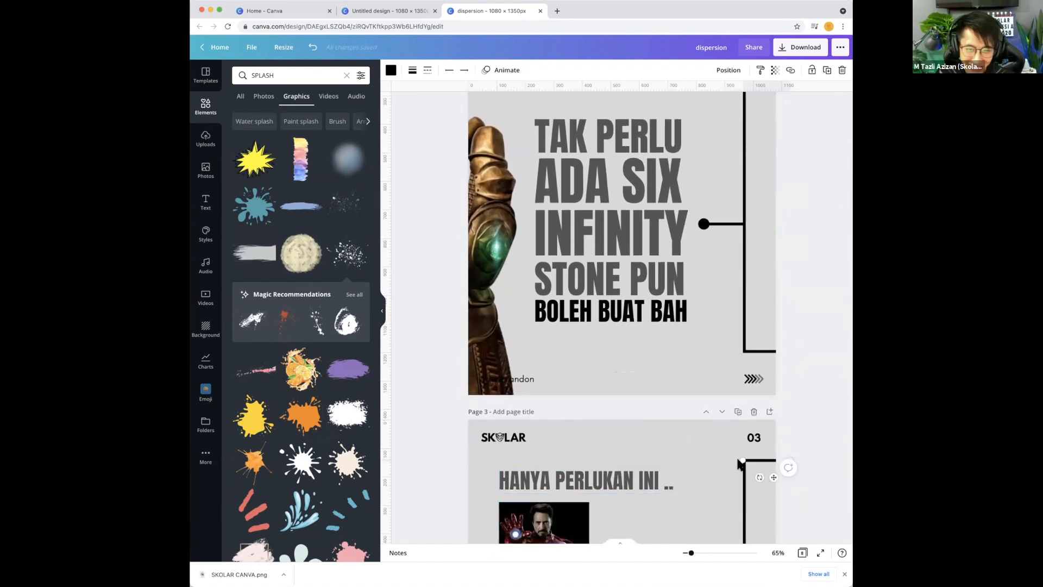
# Extend the pasted line on page 3 to the page's left edge and trim its other end to meet the vertical line
pyautogui.moveTo(740, 460); pyautogui.dragTo(466, 457)
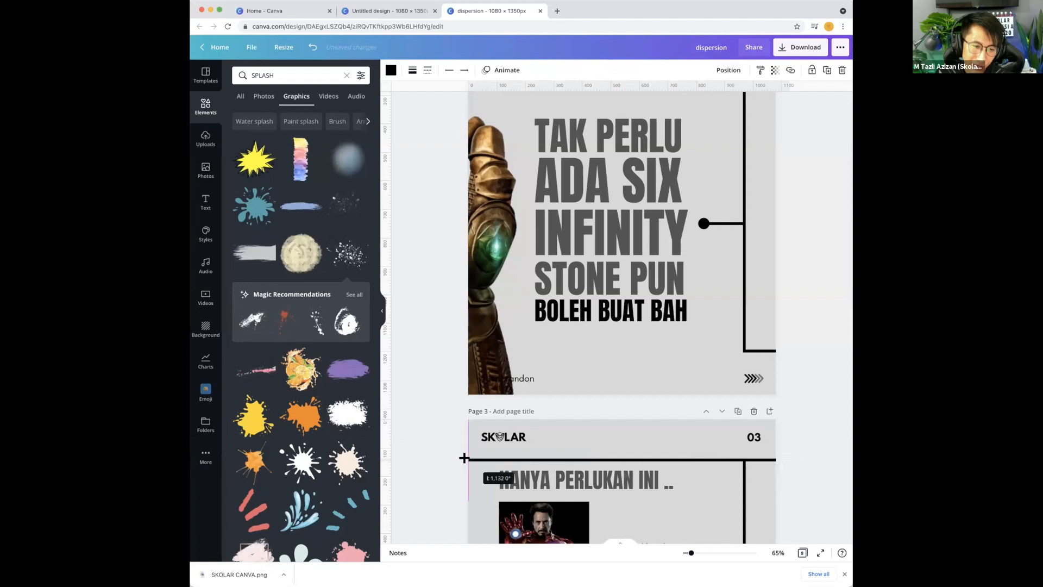
pyautogui.click(598, 466)
pyautogui.scroll(-1, 600, 467)
pyautogui.scroll(-3, 600, 466)
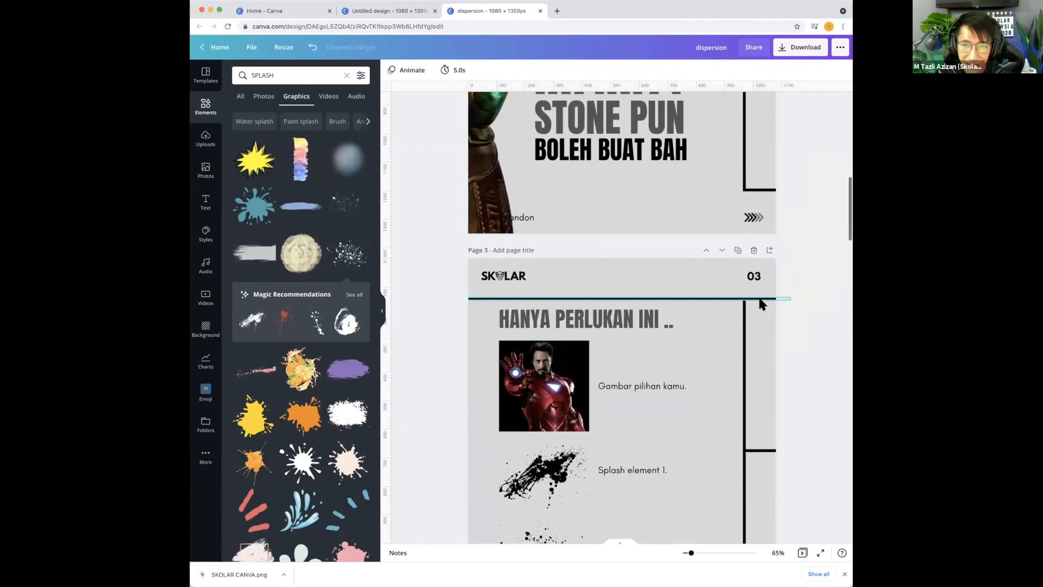
pyautogui.click(789, 297)
pyautogui.moveTo(789, 294); pyautogui.dragTo(744, 293)
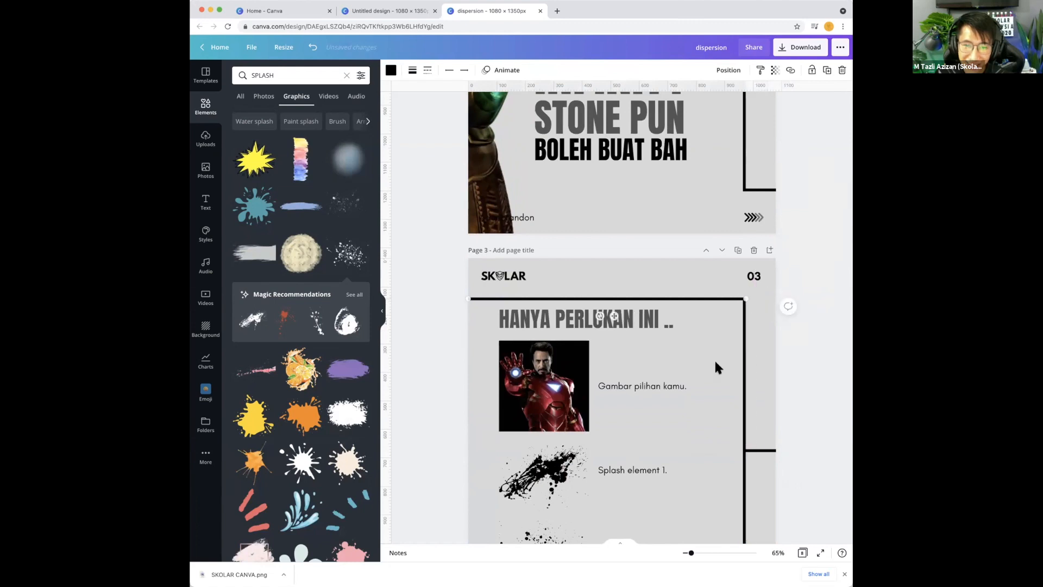
pyautogui.scroll(-3, 714, 356)
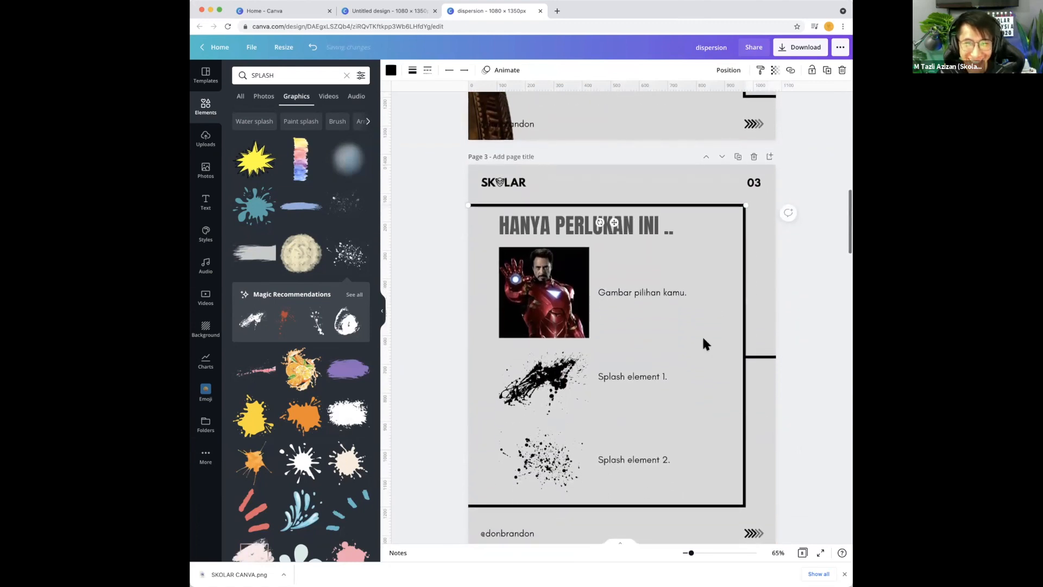
pyautogui.click(718, 303)
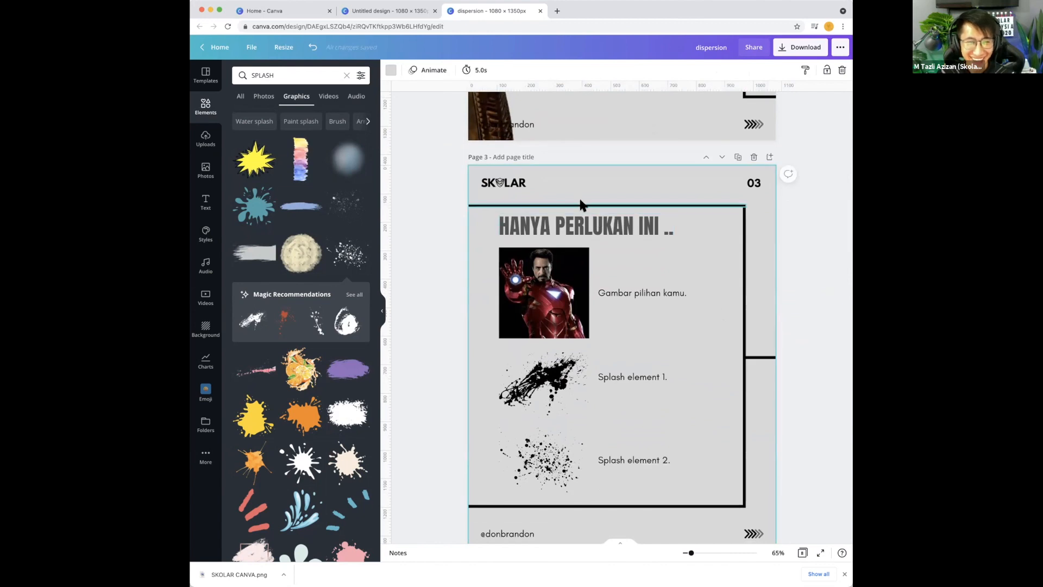
# Compare the black border lines on page 2 with those on page 3 to examine how they connect across the pages
pyautogui.scroll(5, 581, 203)
pyautogui.scroll(3, 592, 204)
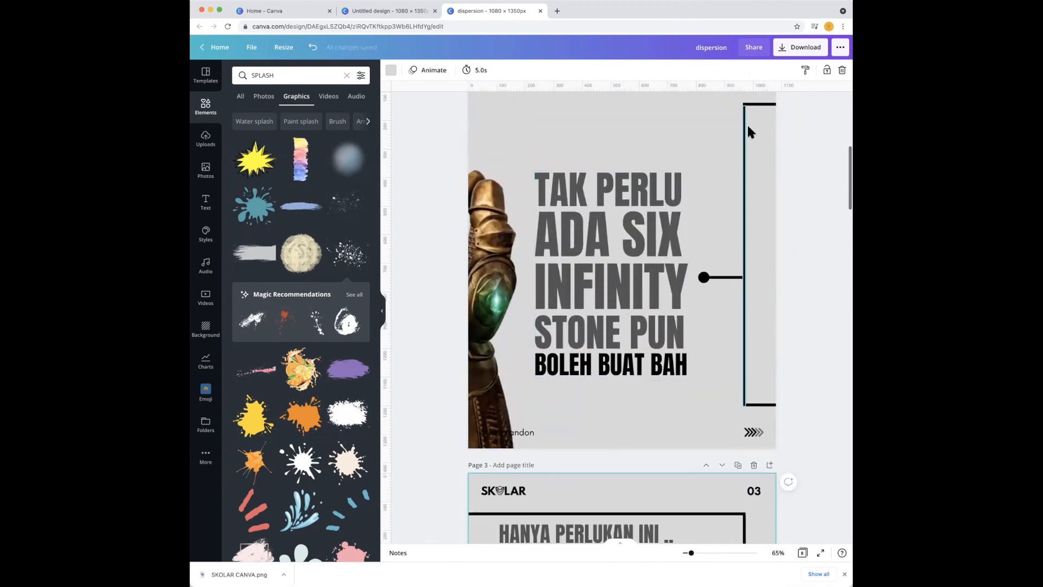
pyautogui.scroll(2, 747, 127)
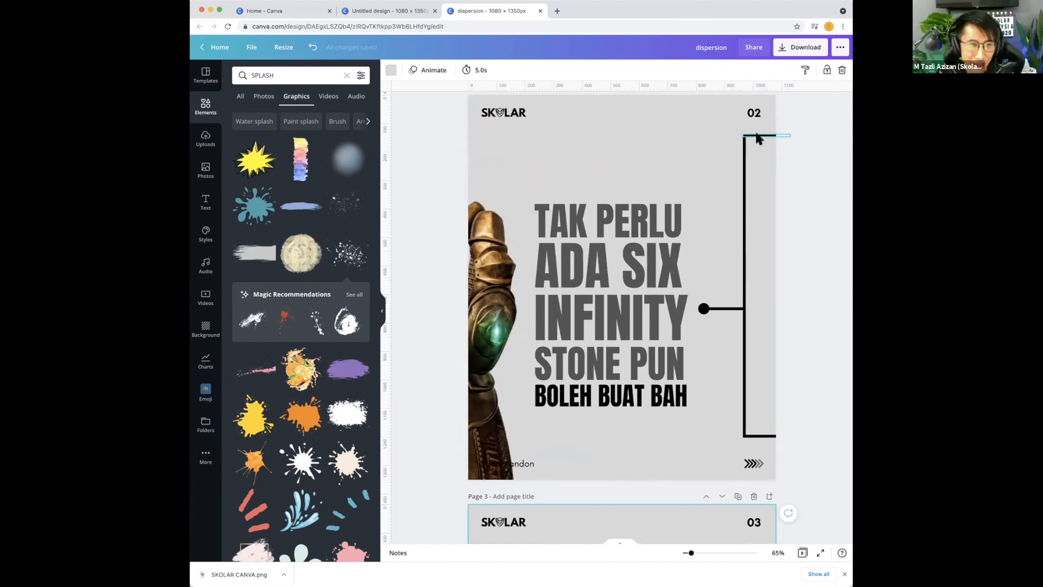
pyautogui.scroll(-1, 757, 138)
pyautogui.scroll(2, 756, 138)
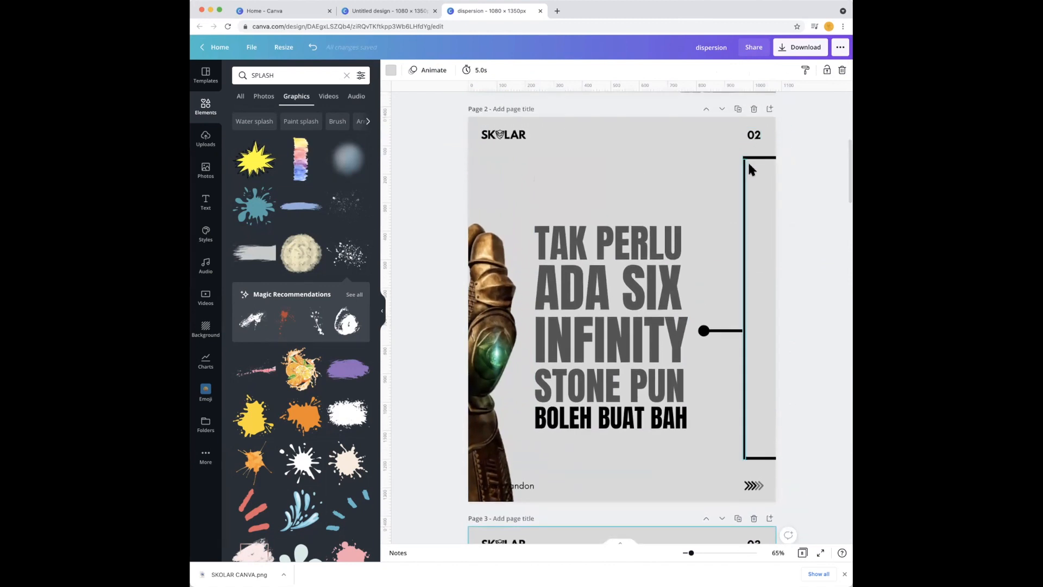
pyautogui.scroll(-15, 757, 159)
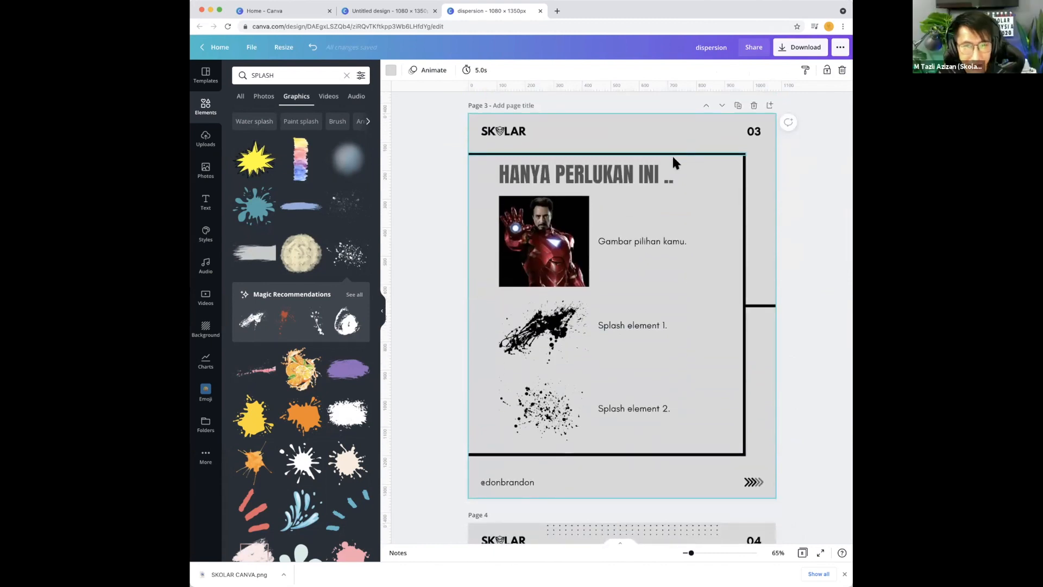
pyautogui.scroll(2, 576, 158)
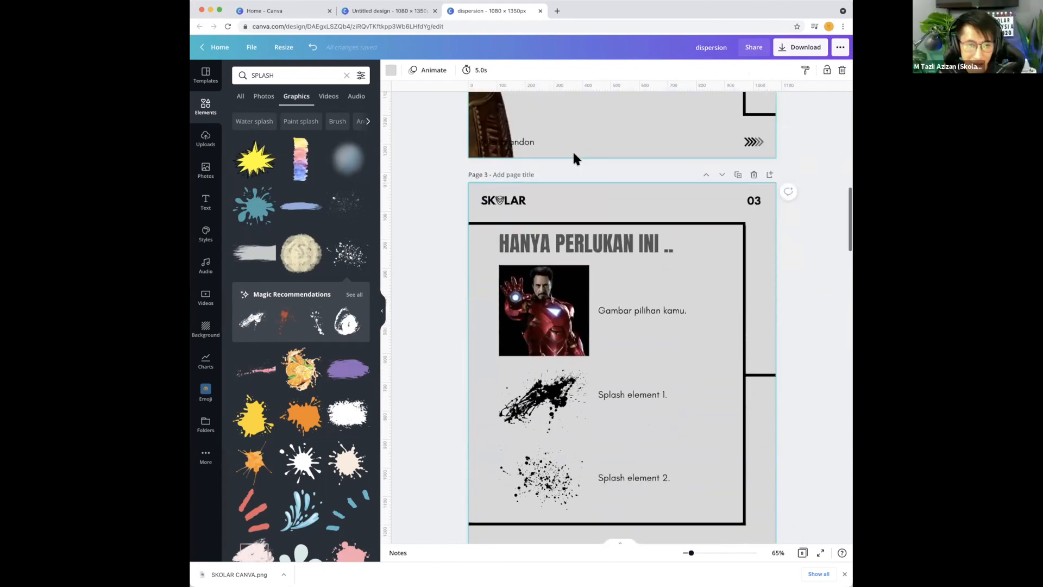
pyautogui.scroll(4, 573, 154)
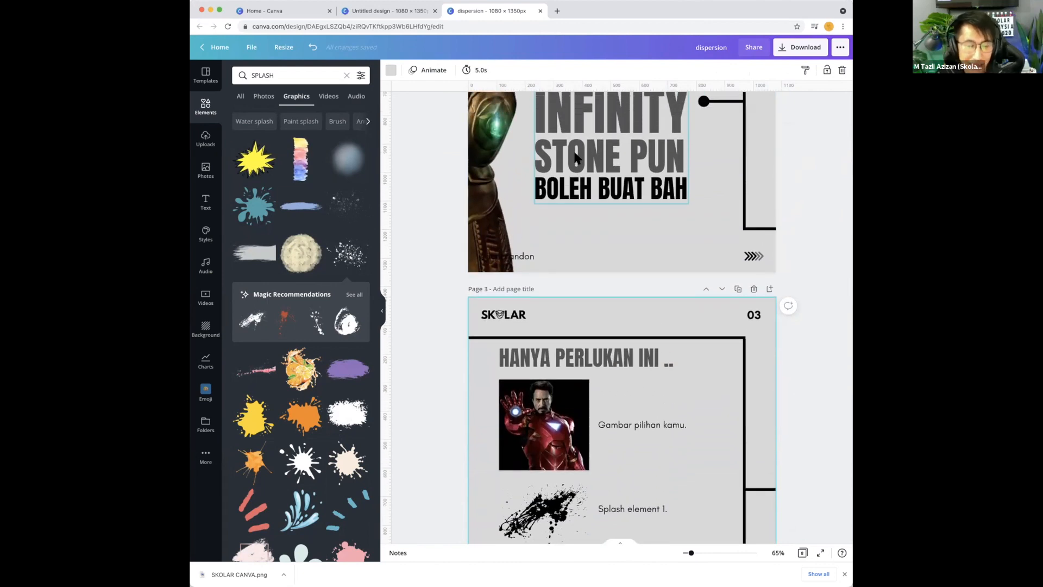
# Review the carousel from the cover page through page 7, examining how the graphics and black lines carry across consecutive pages
pyautogui.scroll(13, 574, 158)
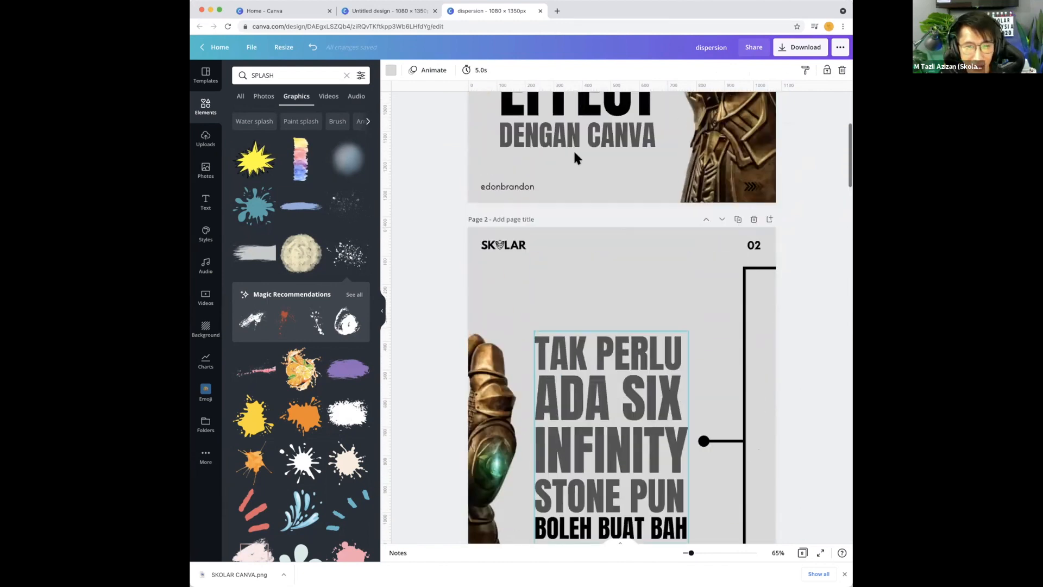
pyautogui.scroll(9, 575, 157)
pyautogui.scroll(-13, 588, 184)
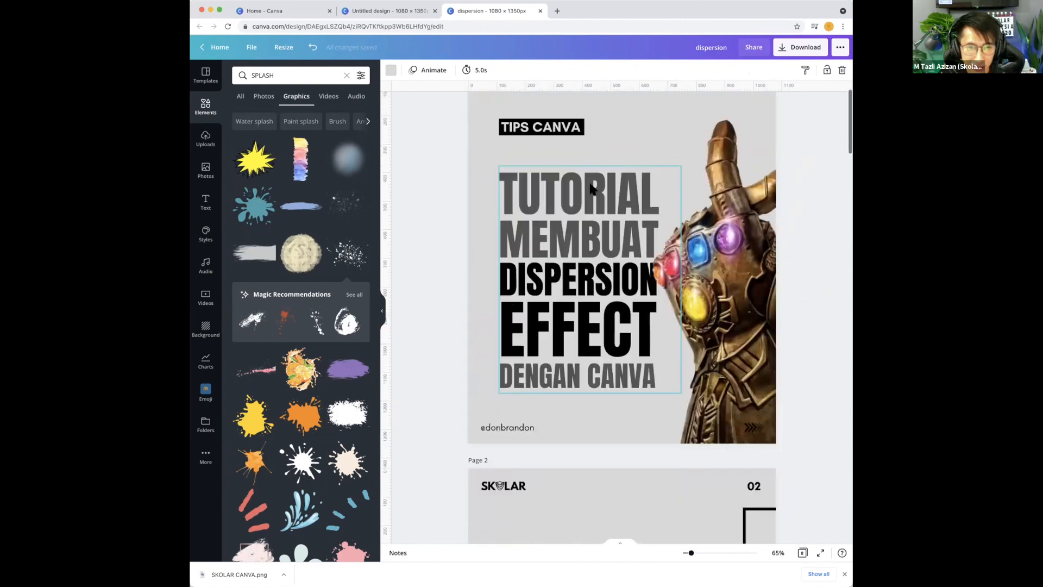
pyautogui.scroll(-6, 590, 187)
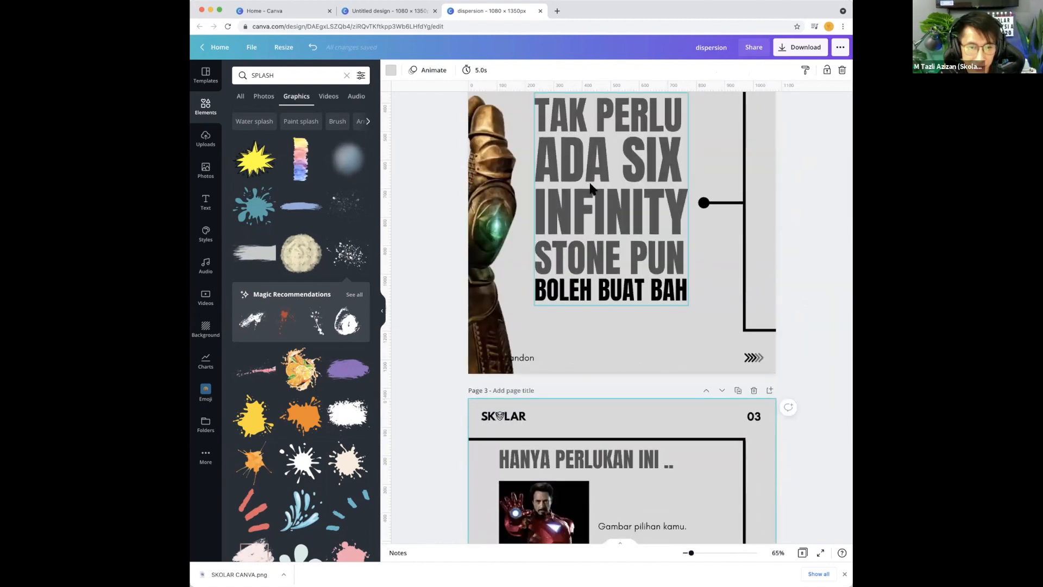
pyautogui.scroll(-8, 591, 187)
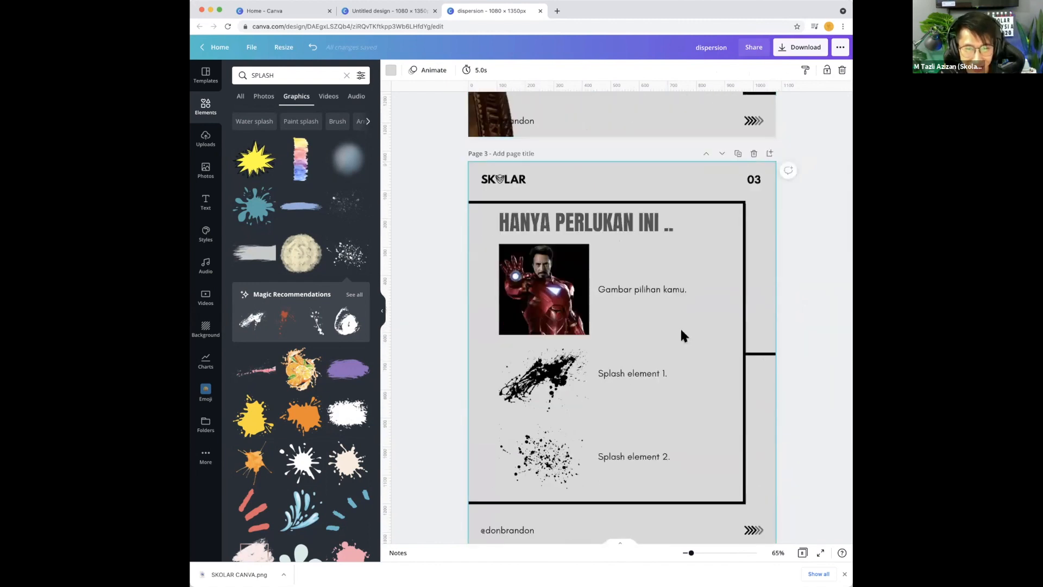
pyautogui.scroll(-3, 621, 377)
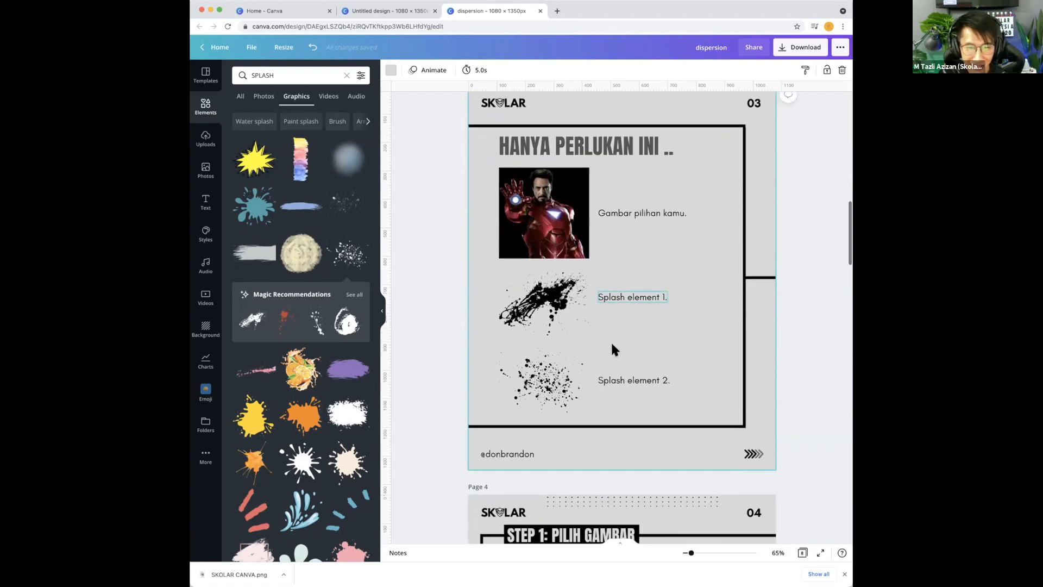
pyautogui.scroll(-10, 739, 294)
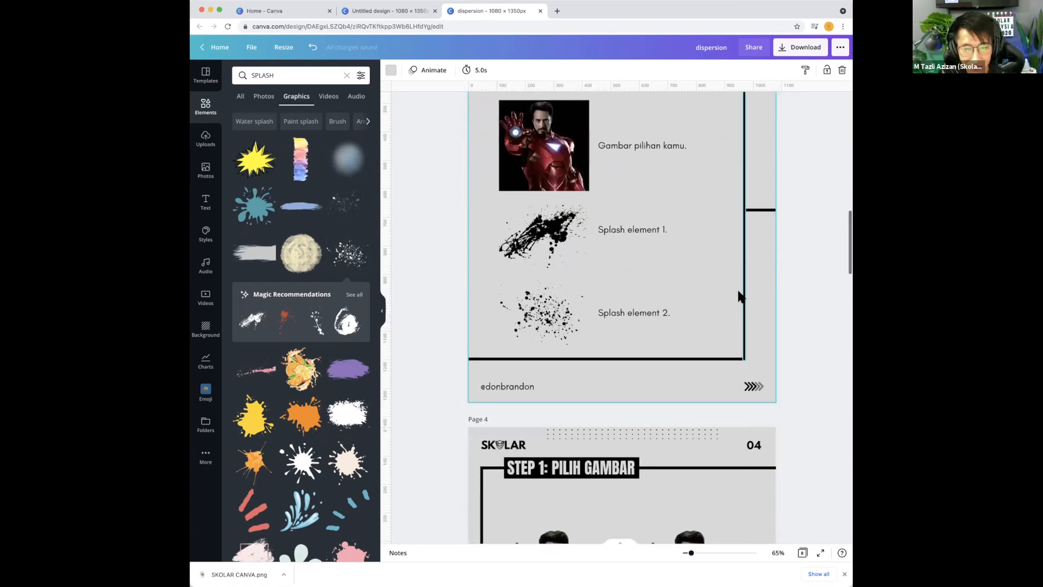
pyautogui.scroll(-3, 737, 294)
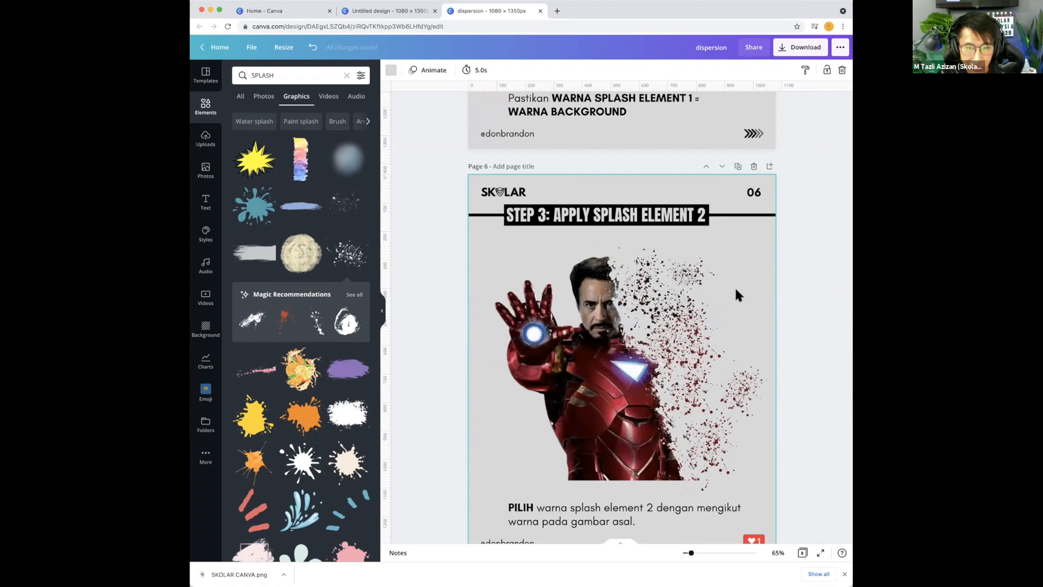
pyautogui.scroll(-1, 737, 294)
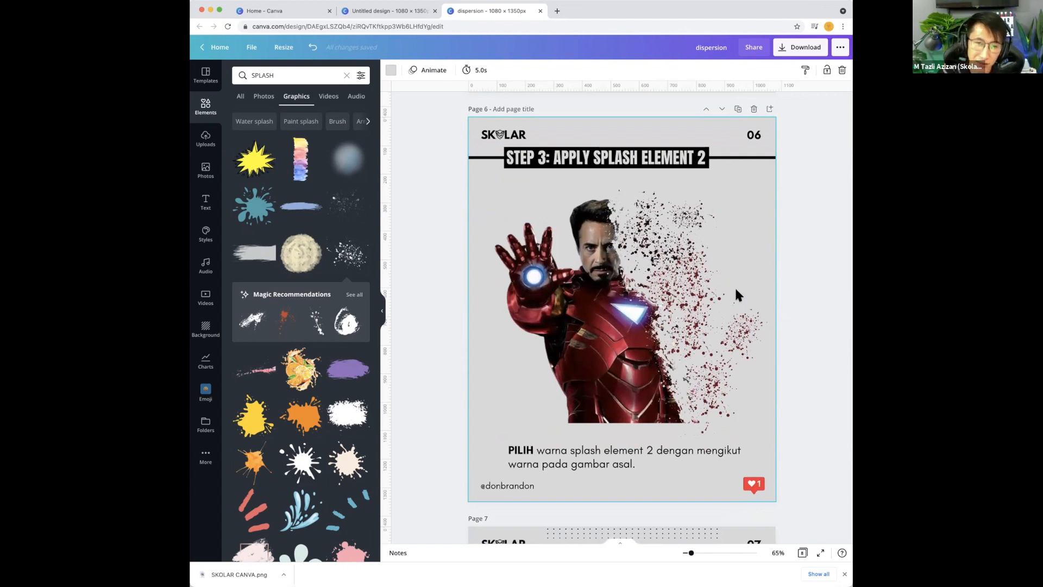
pyautogui.scroll(-3, 717, 284)
pyautogui.scroll(-3, 718, 284)
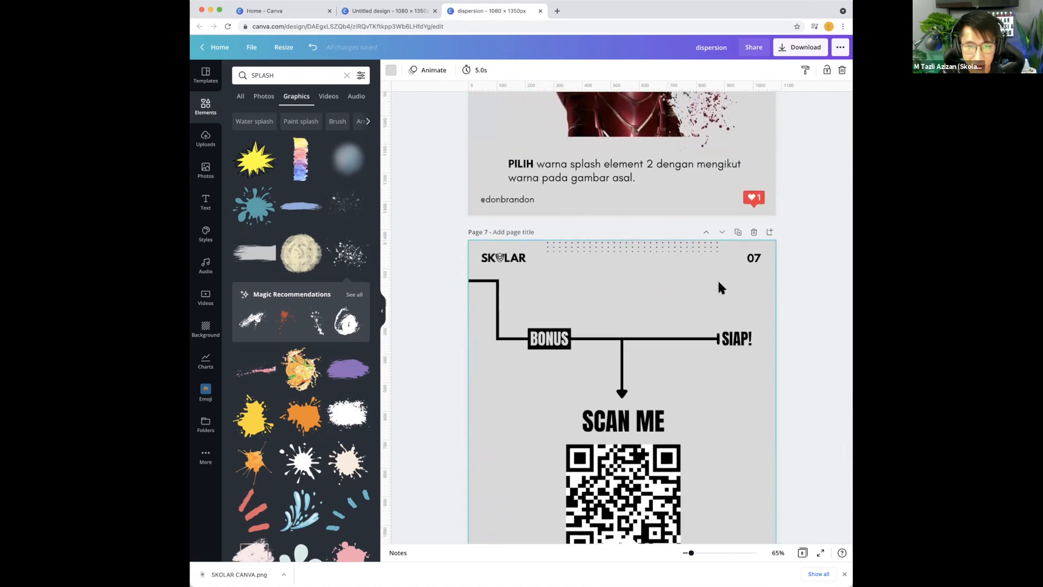
pyautogui.scroll(-10, 718, 278)
pyautogui.scroll(9, 704, 265)
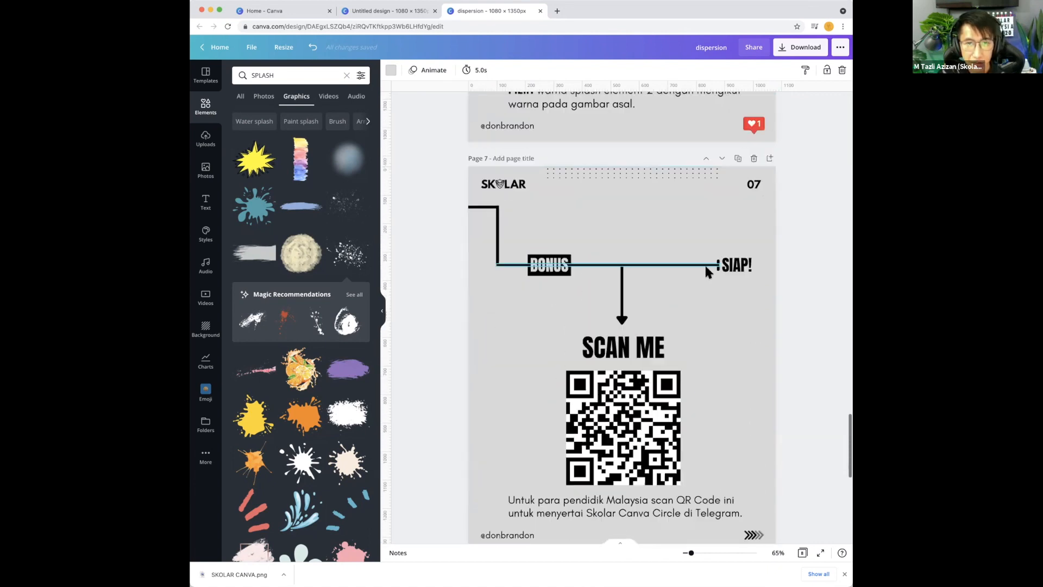
pyautogui.scroll(-1, 705, 263)
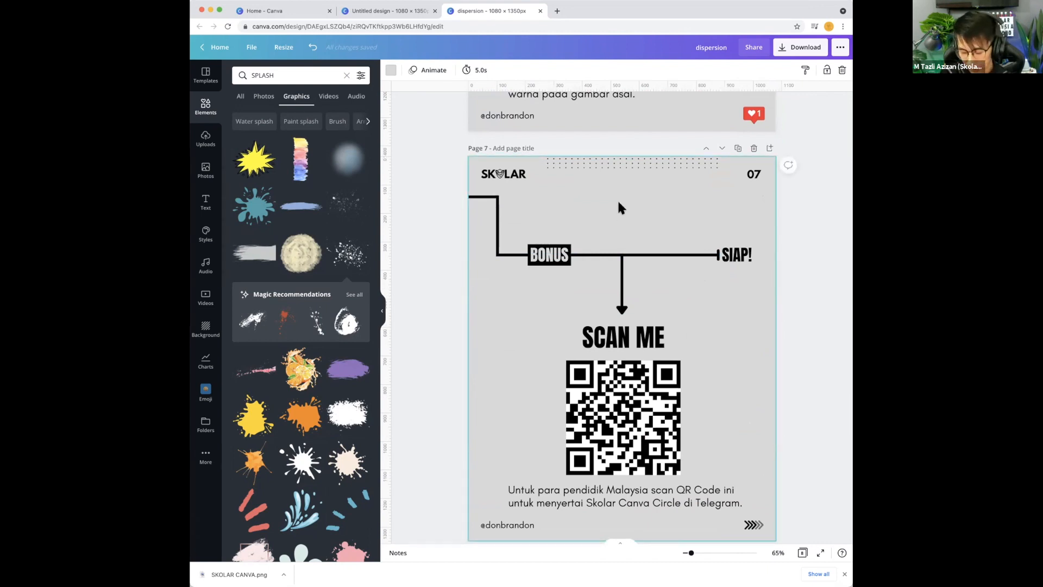
# Add a straight horizontal line to page 7 above the BONUS label and increase its thickness
pyautogui.press('l')
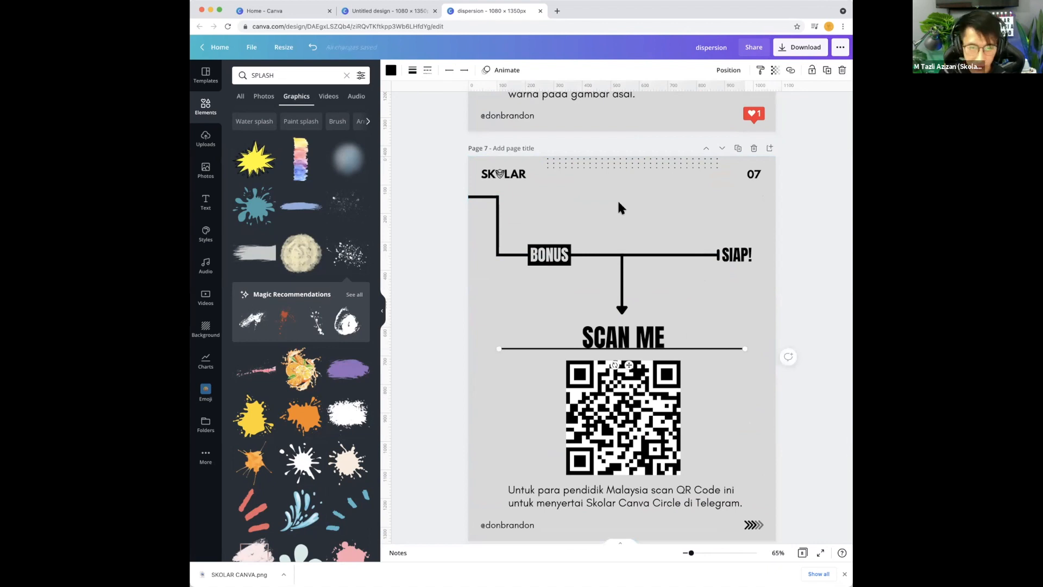
pyautogui.moveTo(629, 363); pyautogui.dragTo(648, 221)
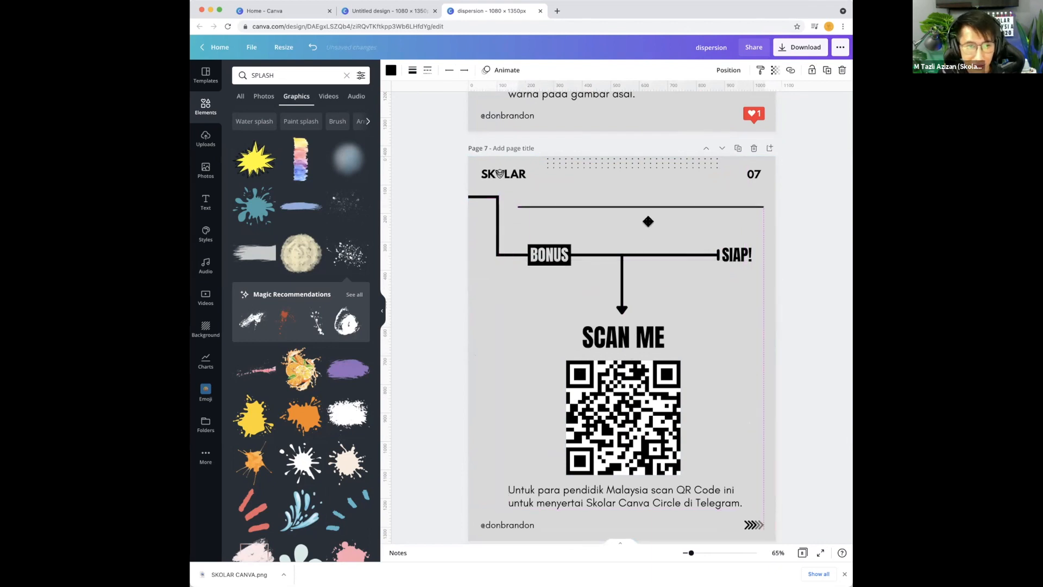
pyautogui.click(413, 70)
pyautogui.moveTo(466, 97)
pyautogui.mouseDown()
pyautogui.moveTo(505, 97)
pyautogui.moveTo(479, 96)
pyautogui.mouseUp()
# Try the dotted, dashed and solid styles on the thick line on page 7, and delete the line
pyautogui.click(427, 70)
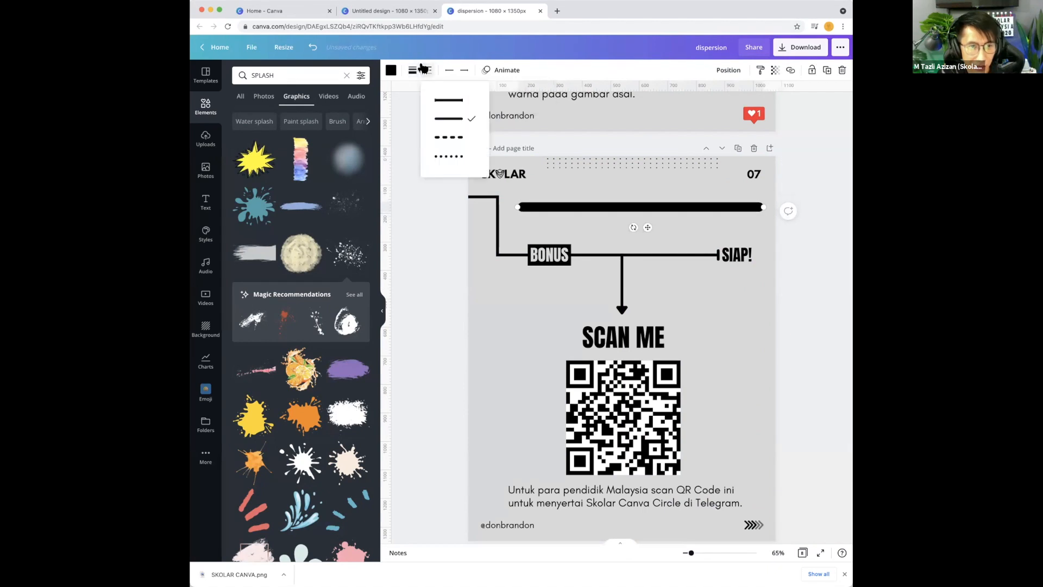
pyautogui.click(458, 157)
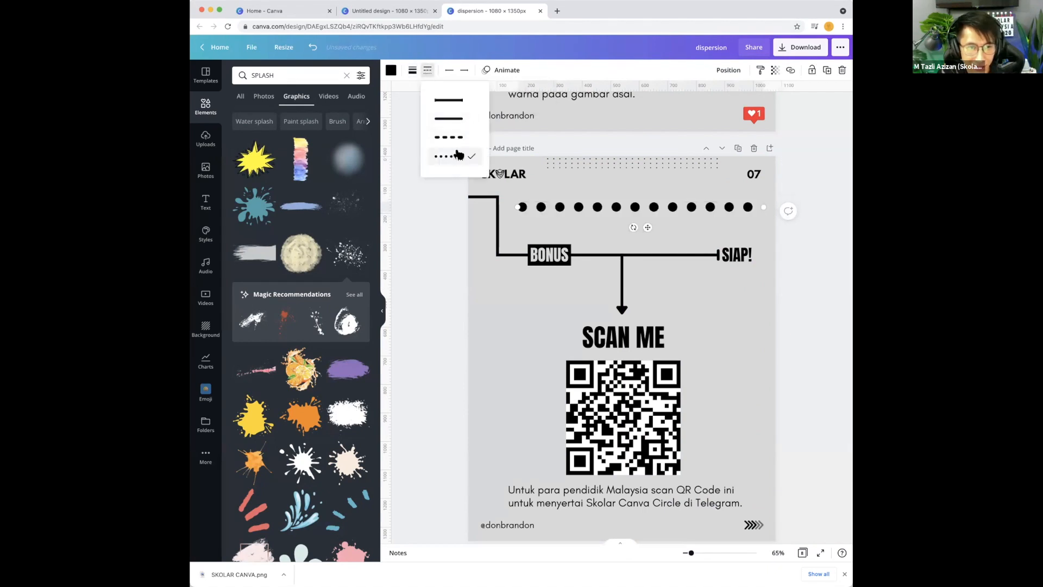
pyautogui.click(453, 137)
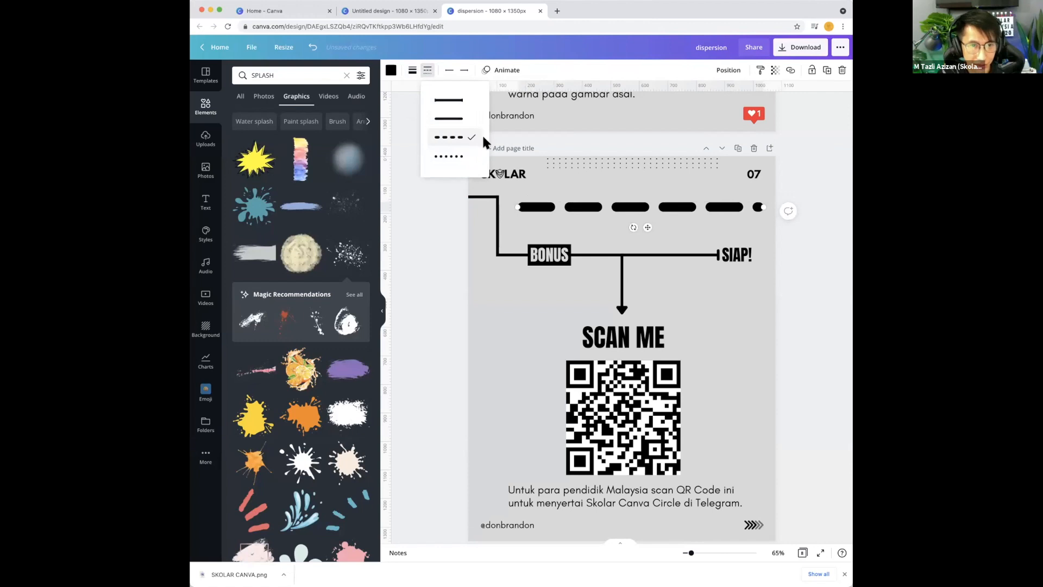
pyautogui.click(450, 100)
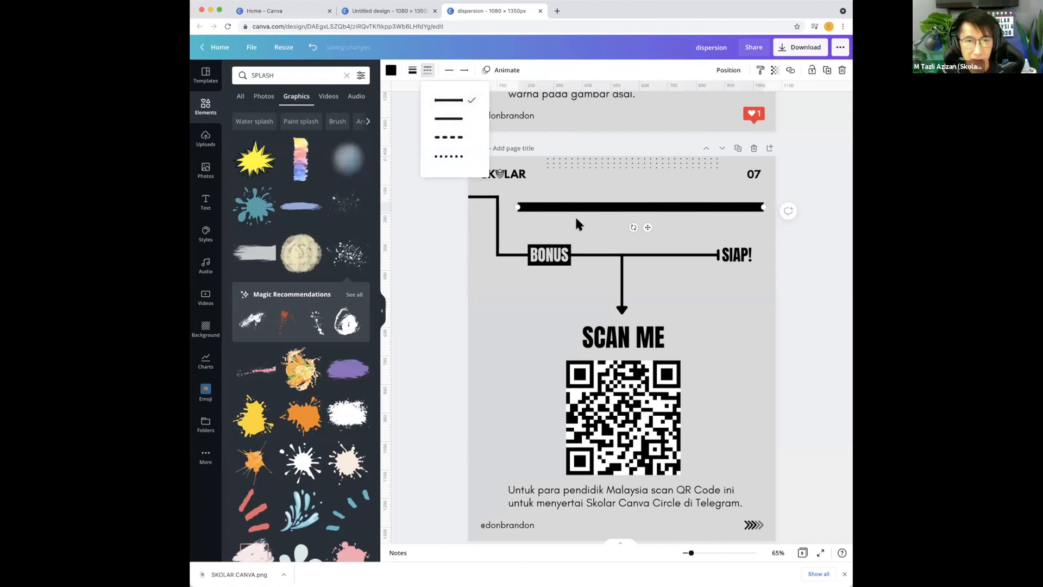
pyautogui.click(576, 213)
pyautogui.press('Delete')
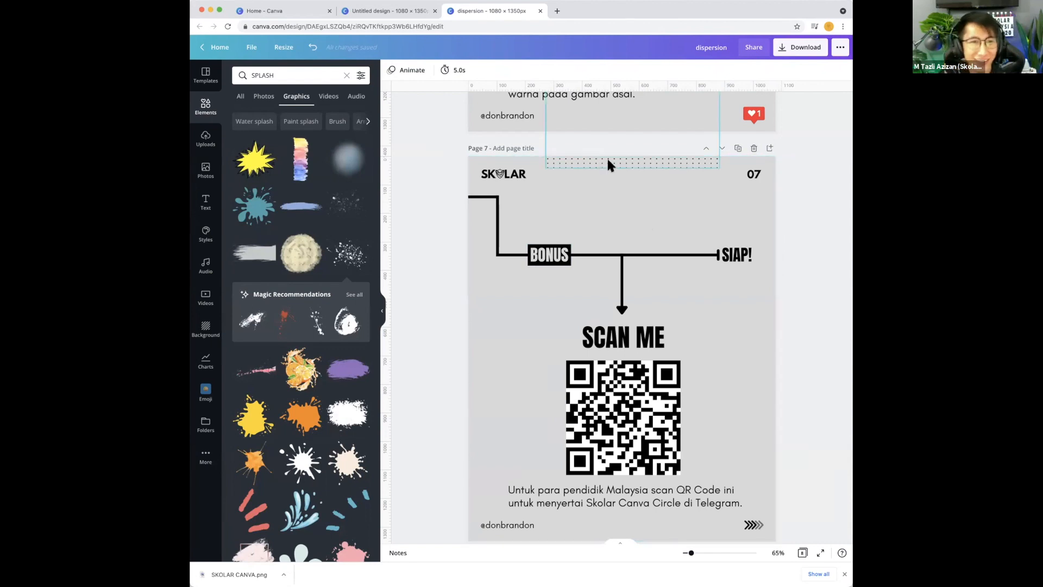
# Switch to the untitled 1080px × 1350px design and delete the diagonal arrow line from its page
pyautogui.click(377, 11)
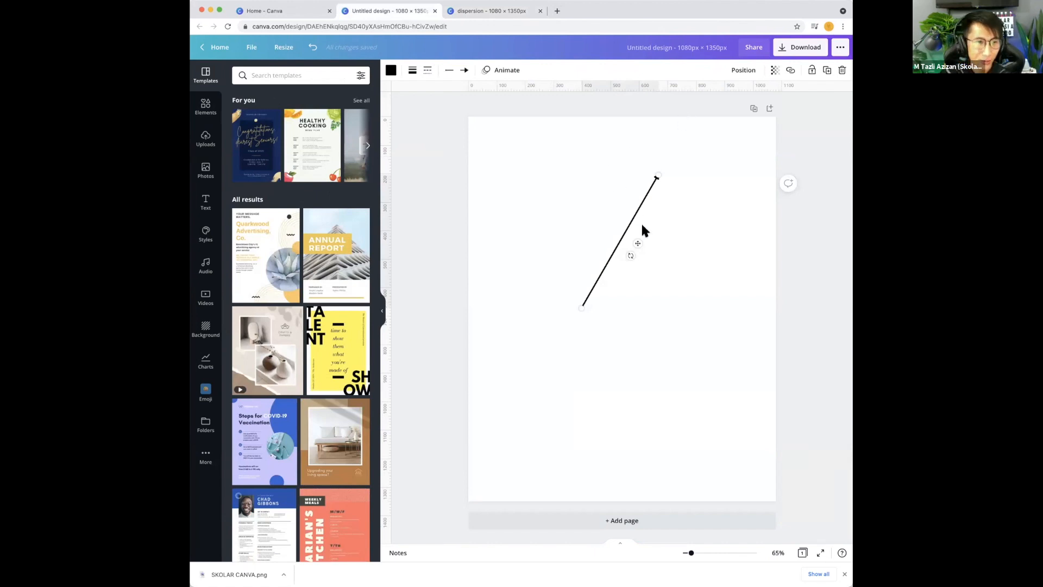
pyautogui.press('Delete')
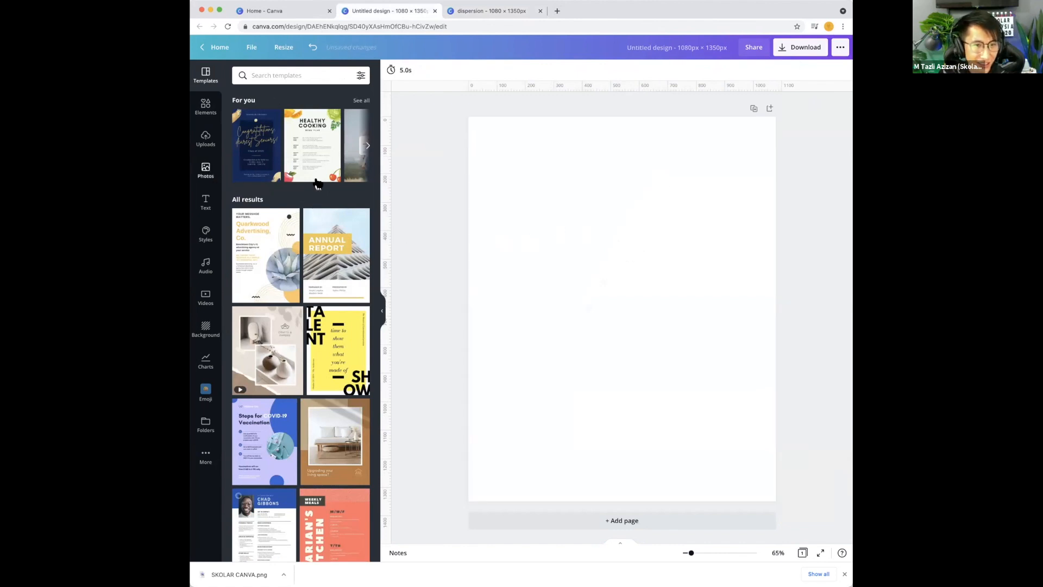
pyautogui.click(655, 178)
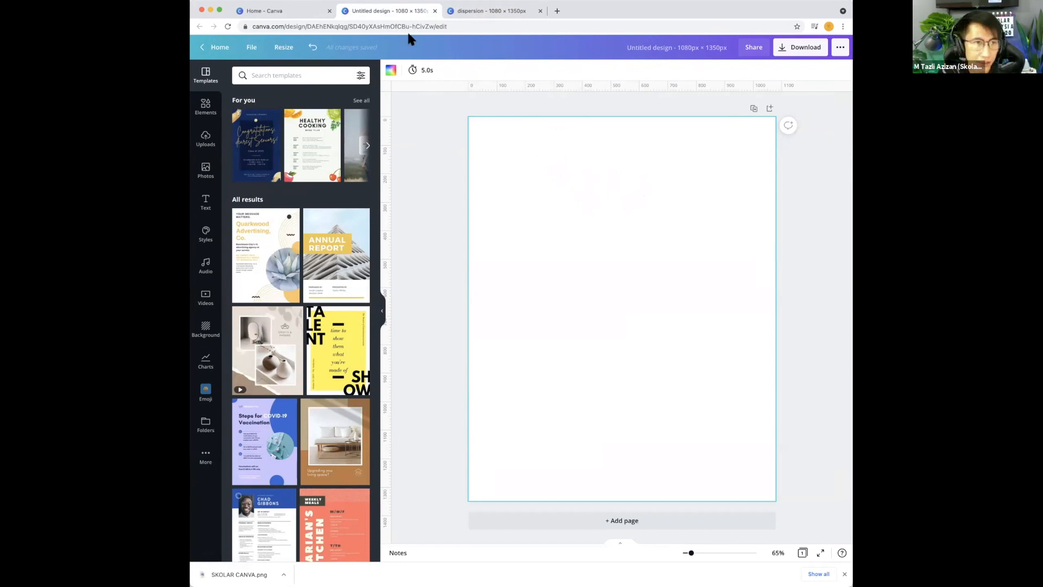
# Check the recent custom sizes on the Canva home page and open the starred SkolarCanva folder
pyautogui.click(282, 9)
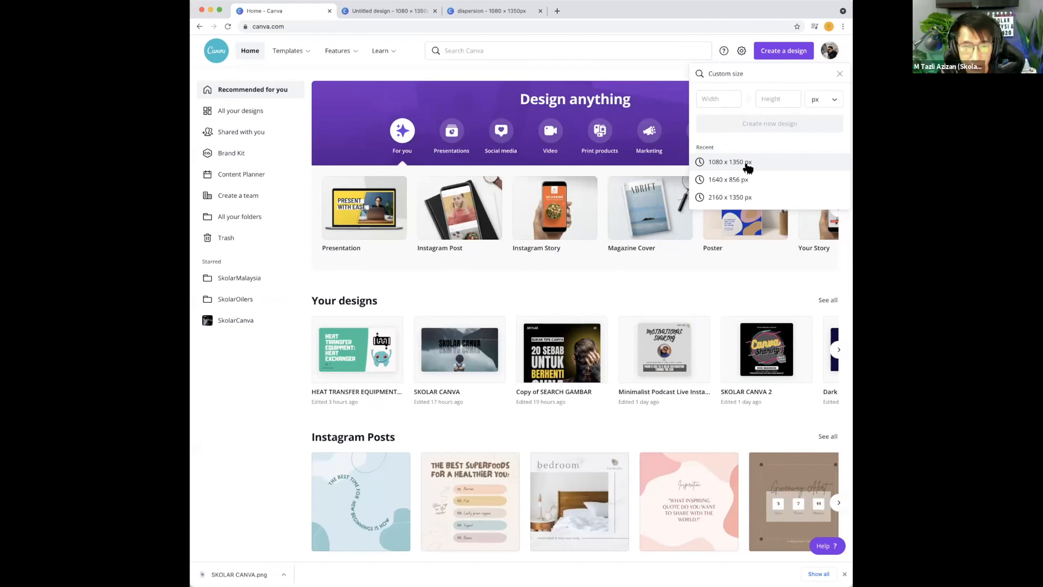
pyautogui.click(448, 90)
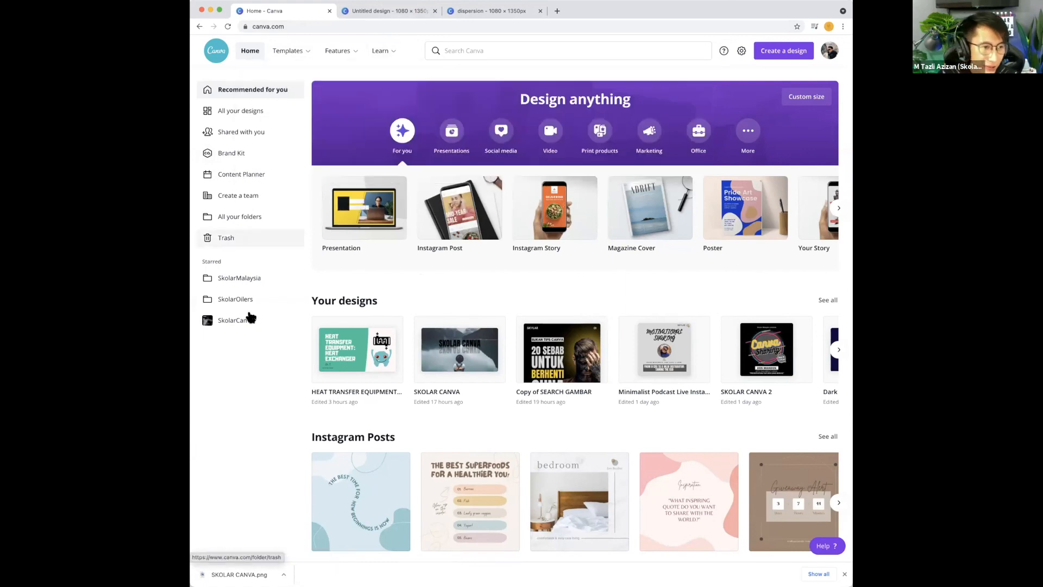
pyautogui.click(241, 321)
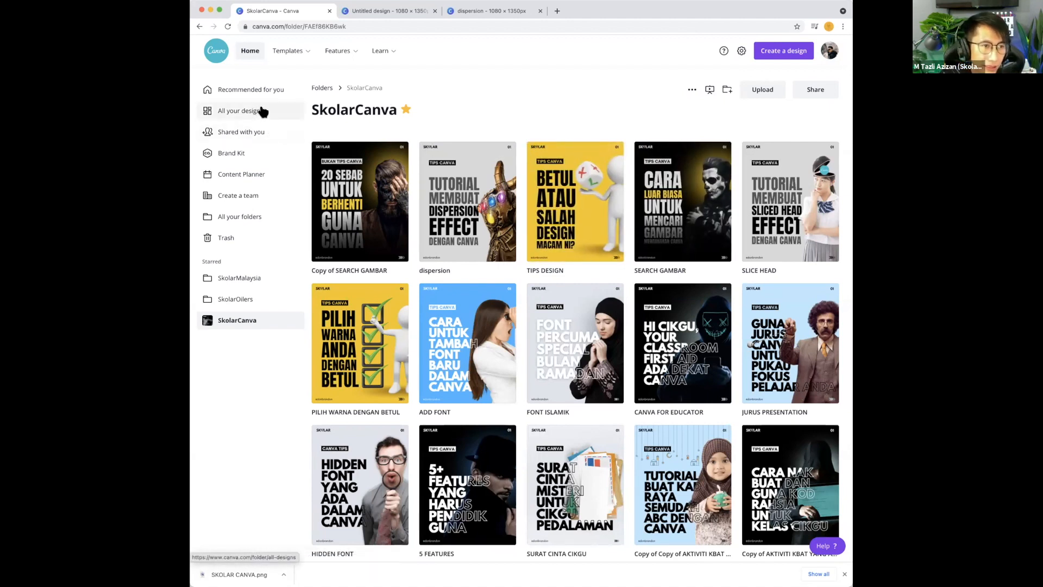
# Create a new blank design from the recent 1080 x 1350 px custom size
pyautogui.click(787, 53)
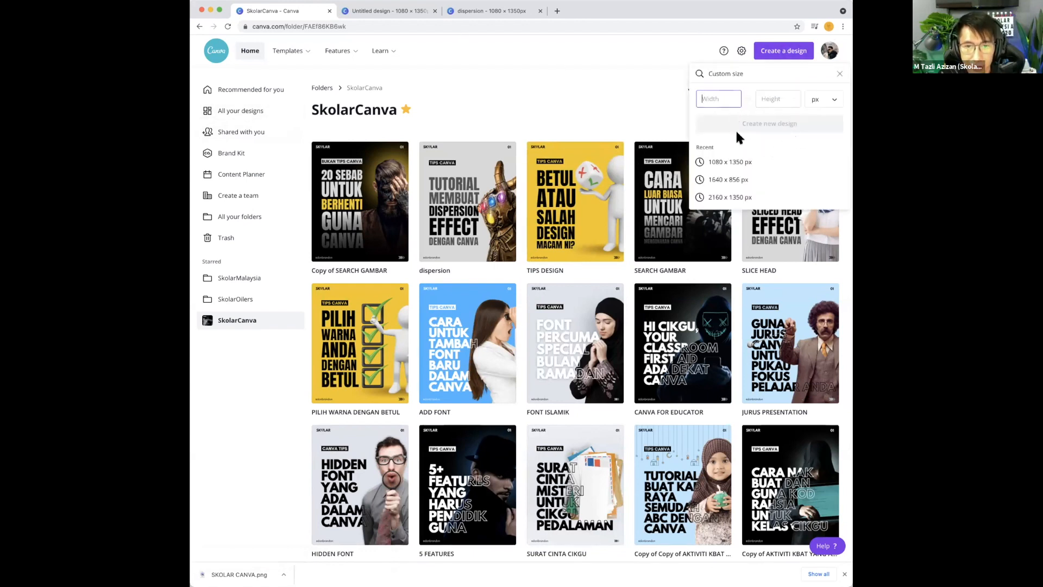
pyautogui.click(735, 162)
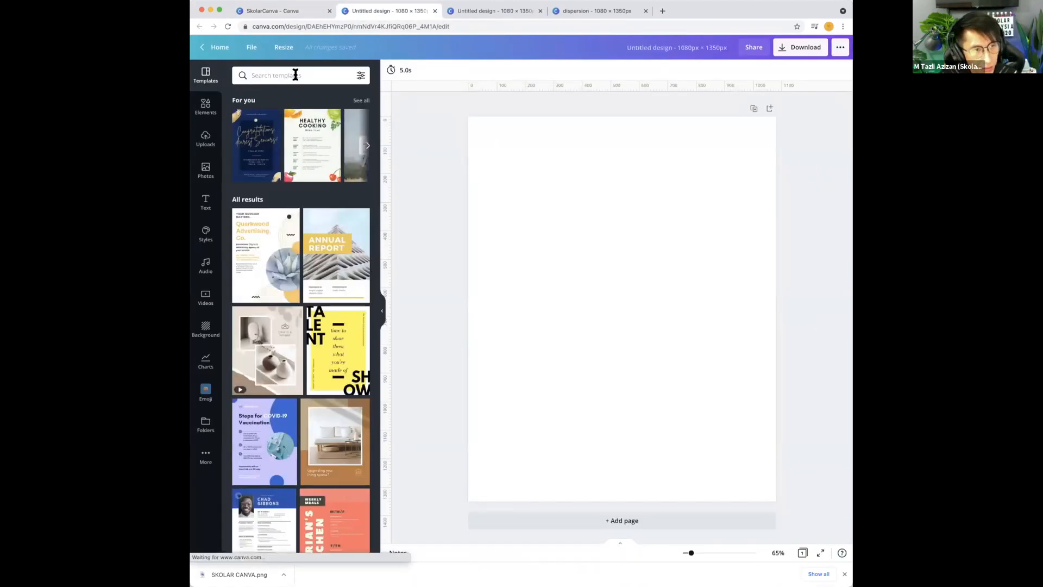
# Search the templates for HORROR in the new design
pyautogui.click(296, 74)
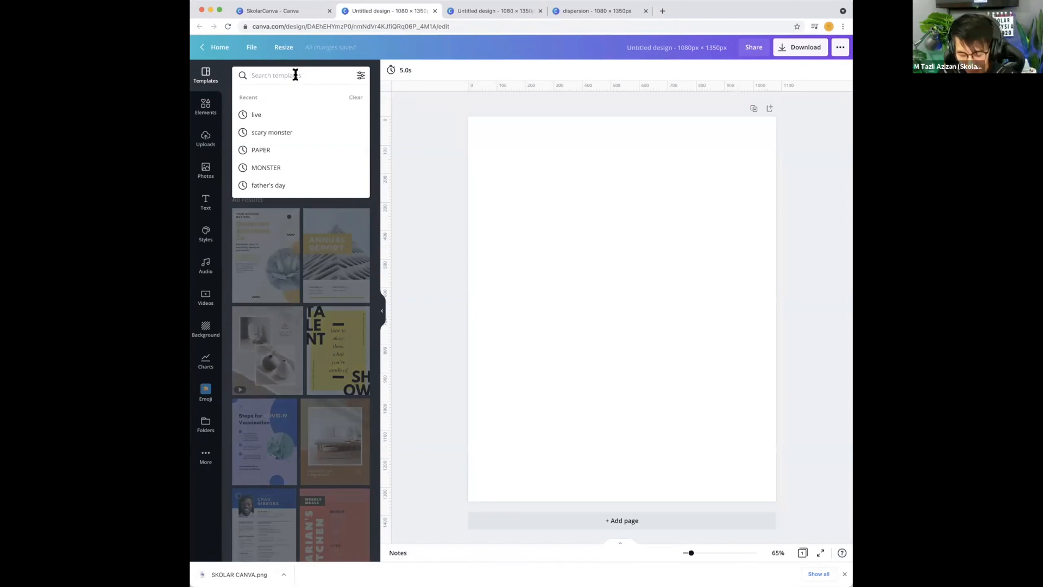
pyautogui.write('HOROR')
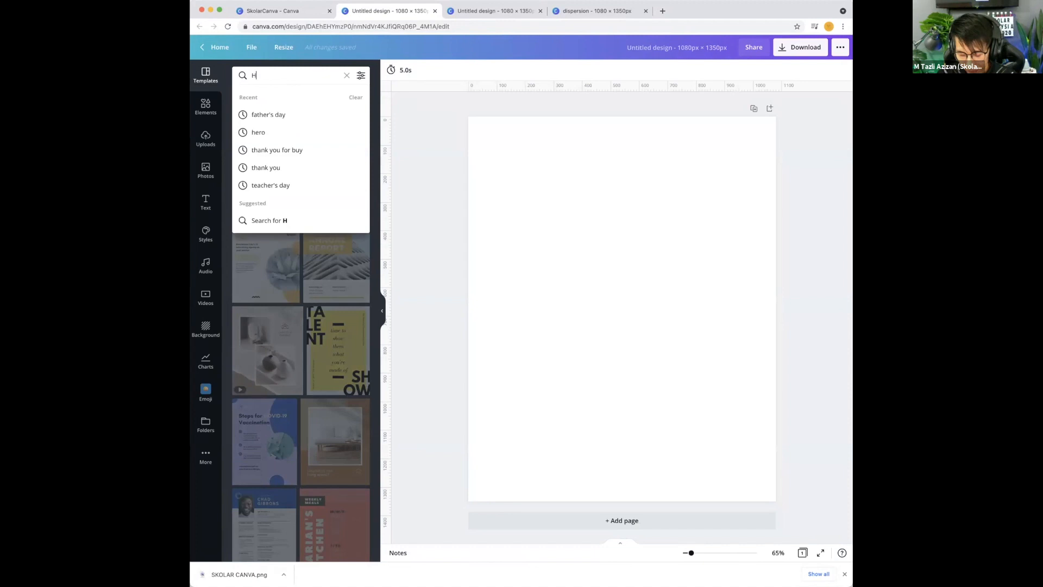
pyautogui.press('BackSpace')
pyautogui.press('BackSpace')
pyautogui.write('ROR')
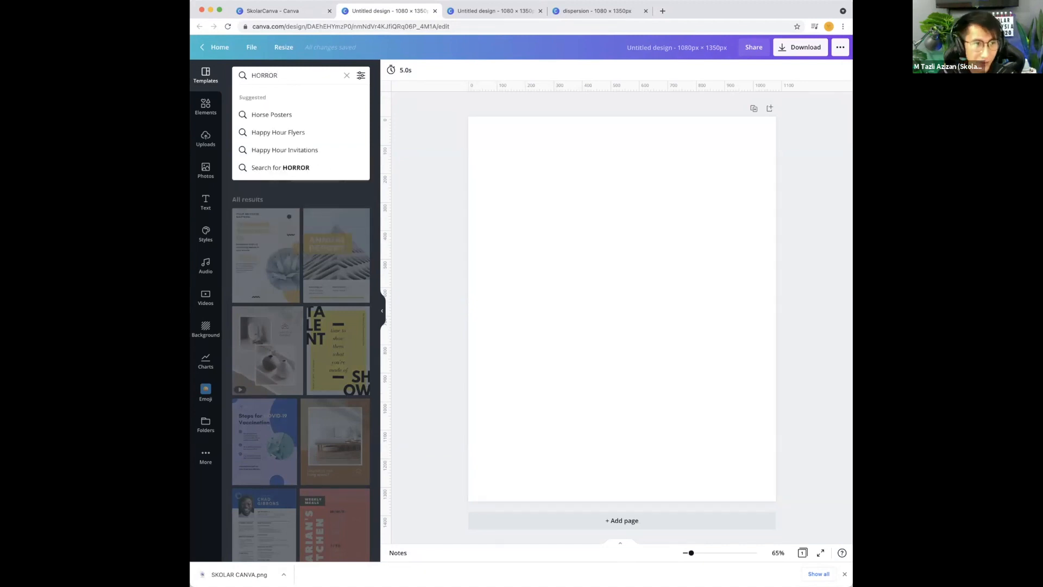
pyautogui.press('Return')
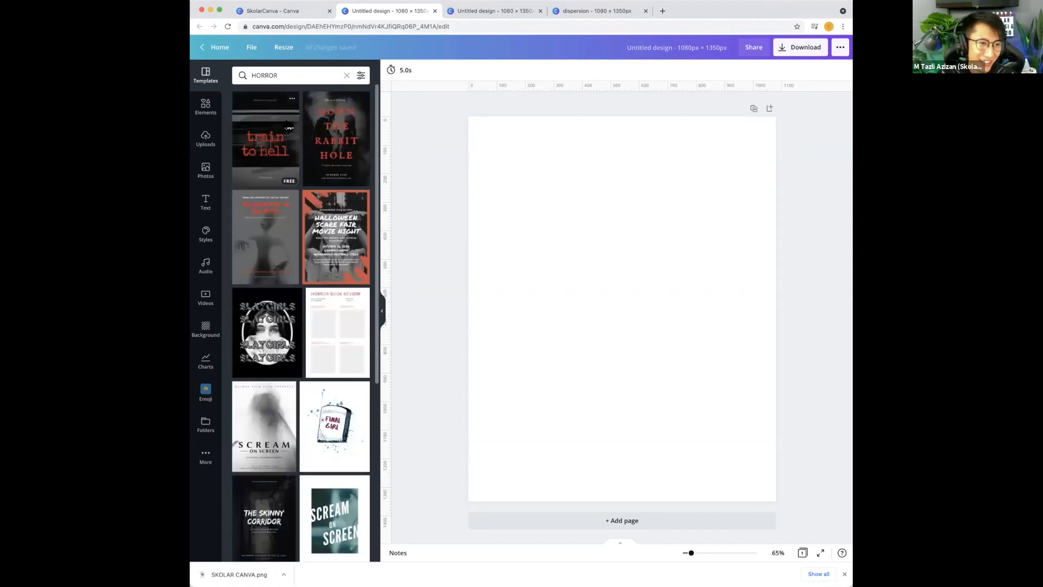
# Search the photo library for HORROR and browse the resulting images
pyautogui.click(205, 171)
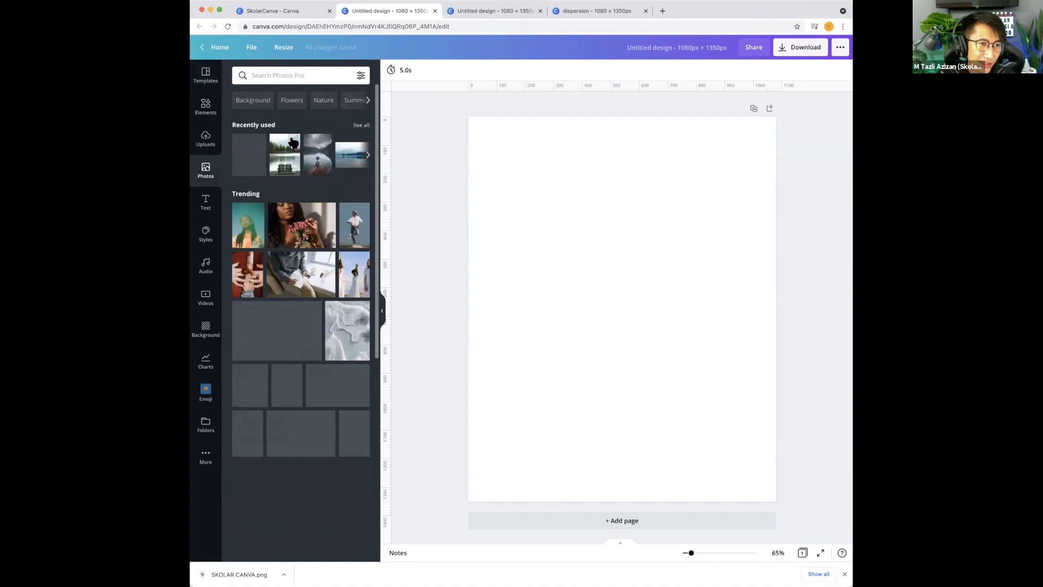
pyautogui.click(267, 73)
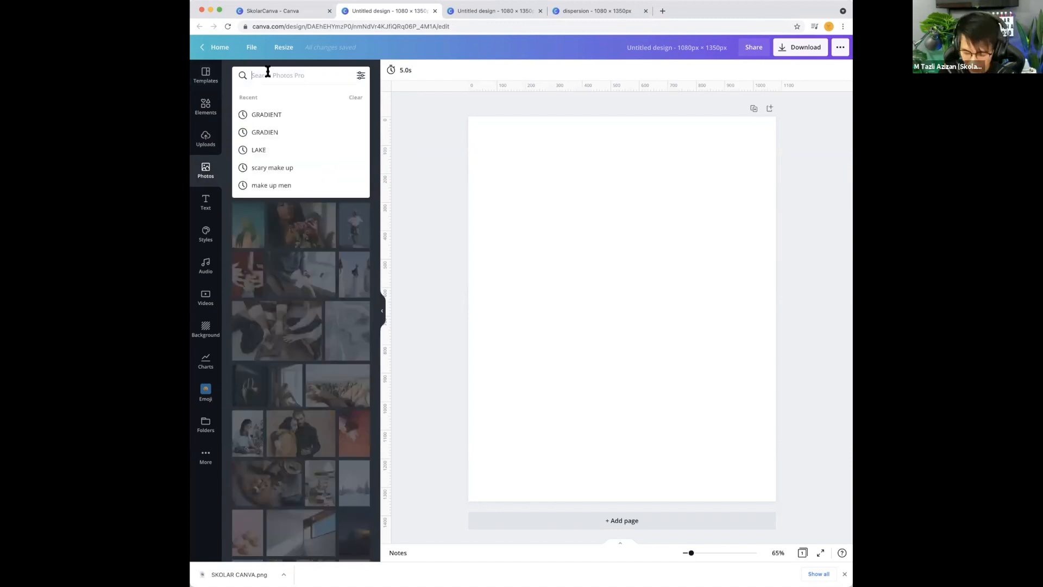
pyautogui.write('HORRO')
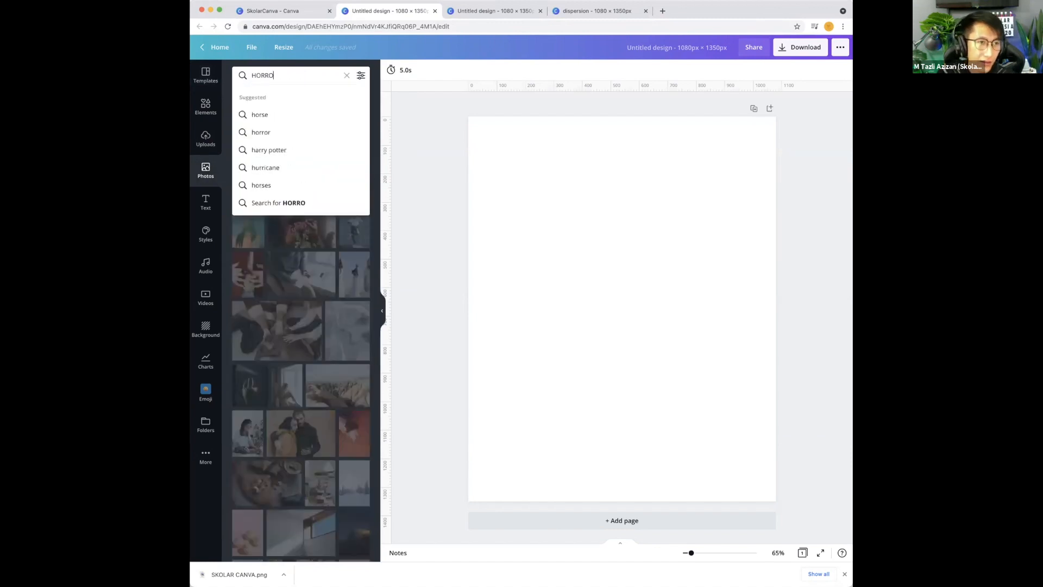
pyautogui.write('R')
pyautogui.press('Return')
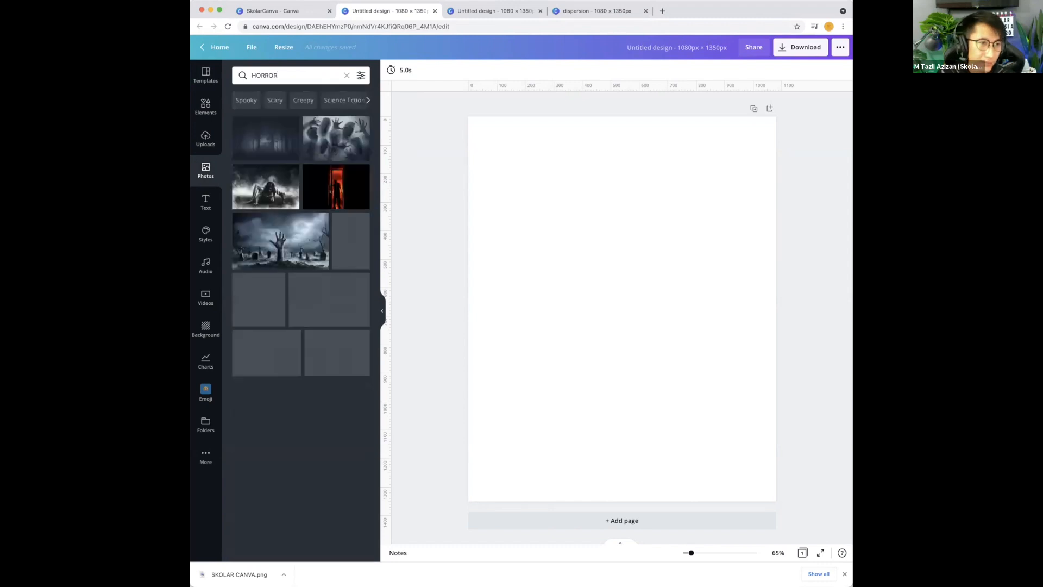
pyautogui.scroll(-7, 294, 184)
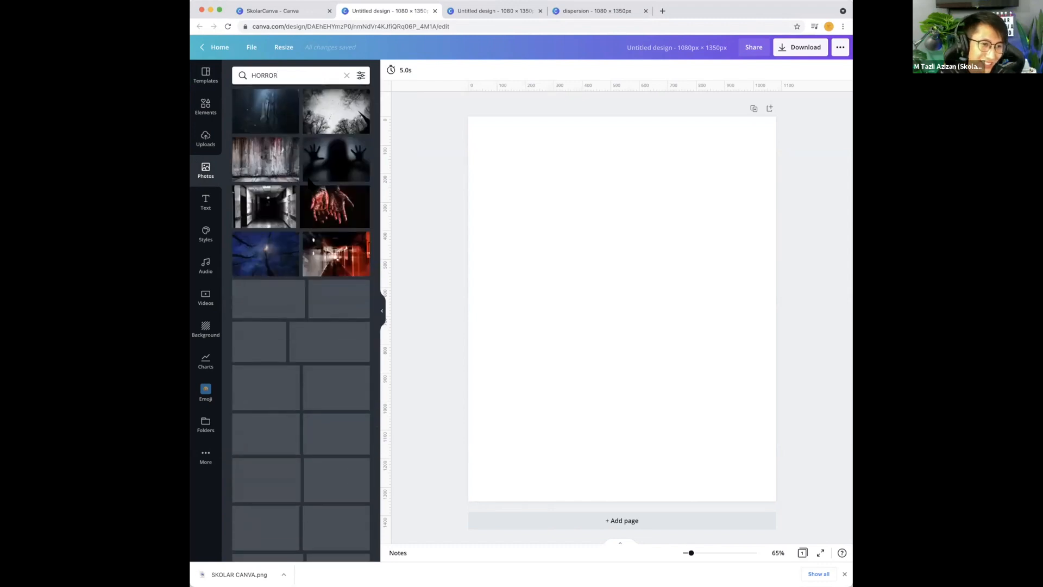
pyautogui.scroll(-10, 297, 272)
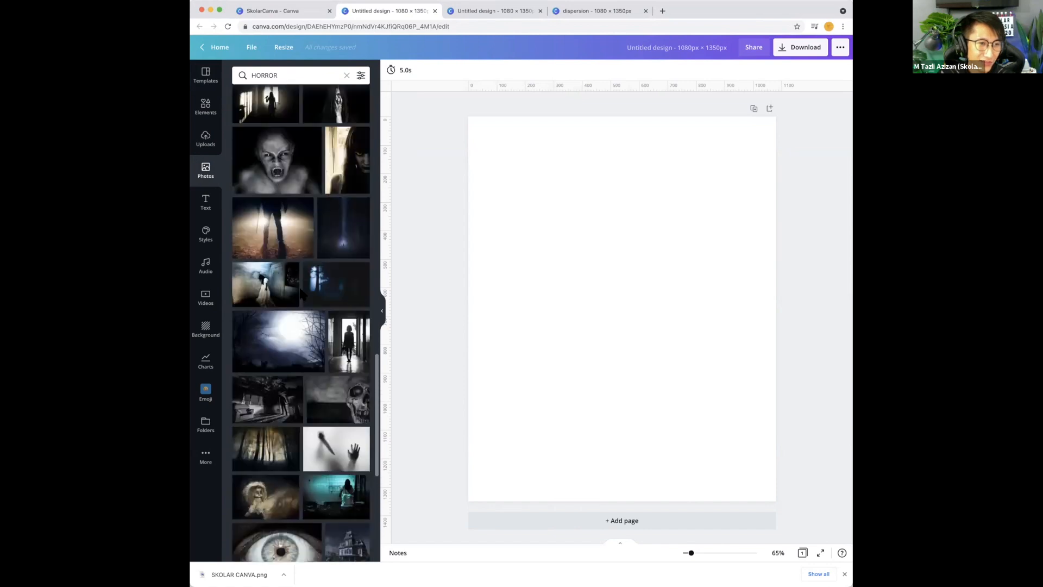
pyautogui.scroll(-5, 302, 293)
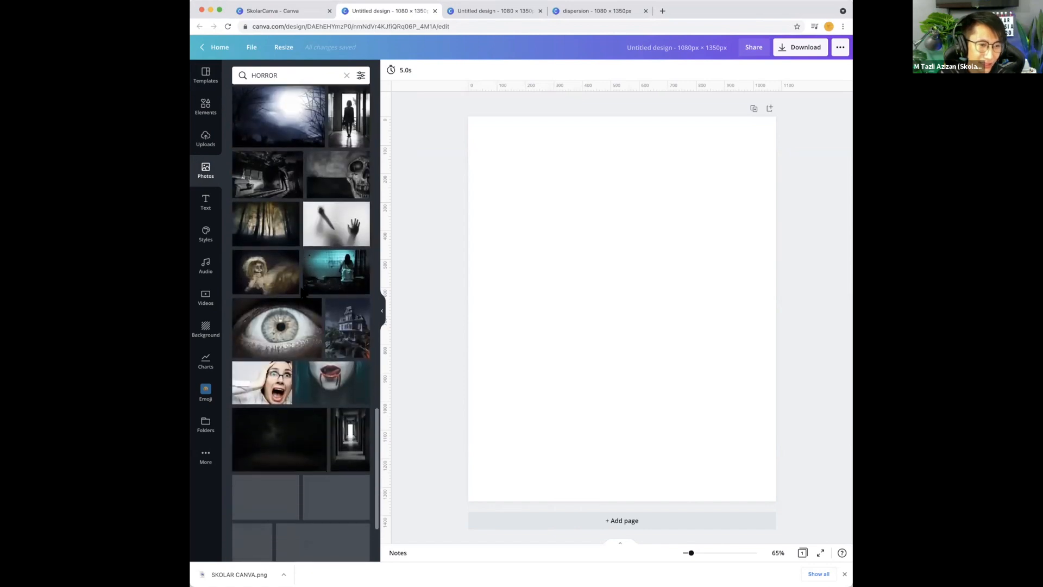
# Refine the photo search to HORROR+MEN
pyautogui.click(288, 74)
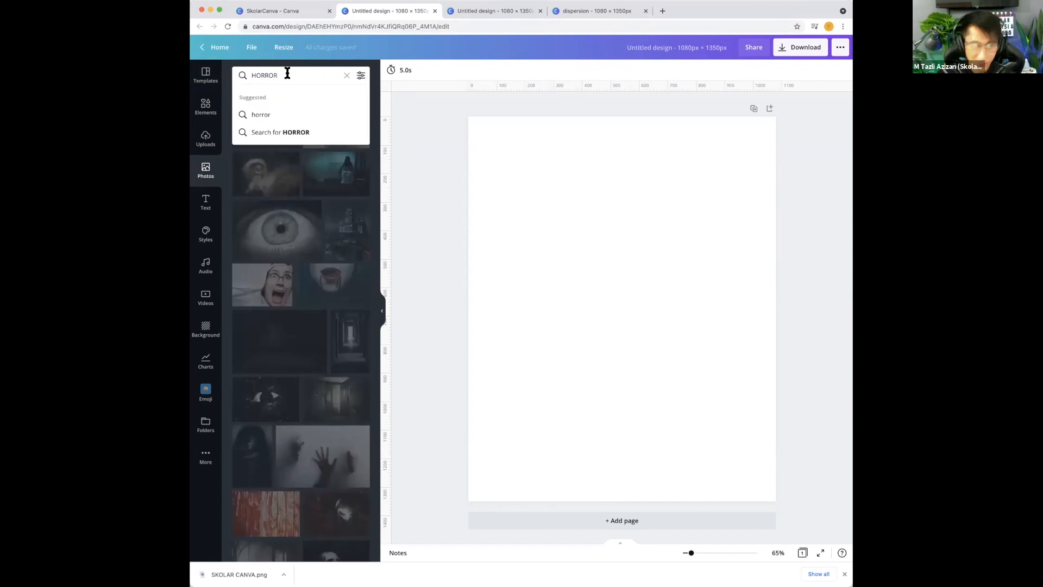
pyautogui.write('+')
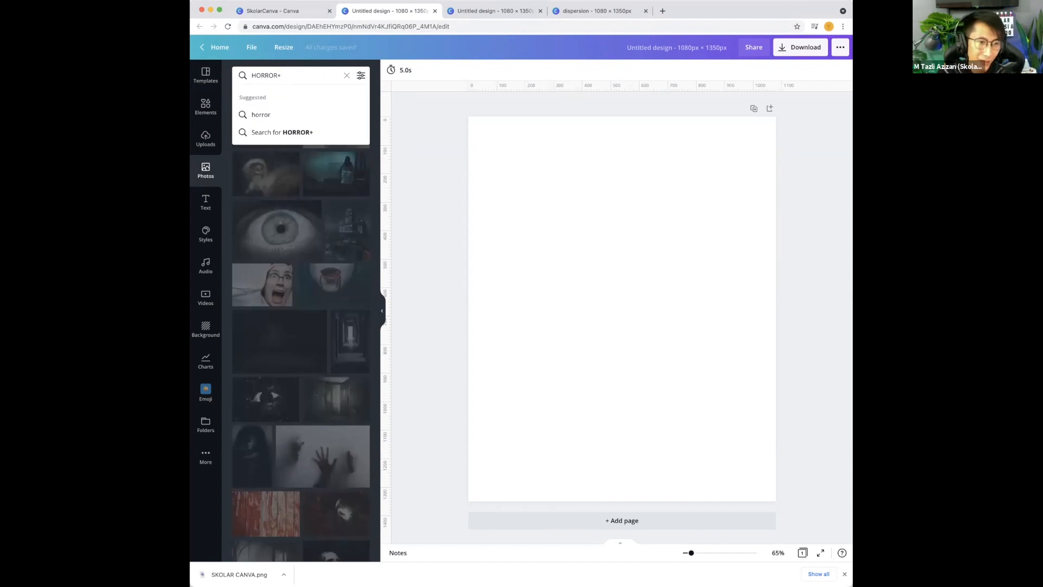
pyautogui.write('MEN')
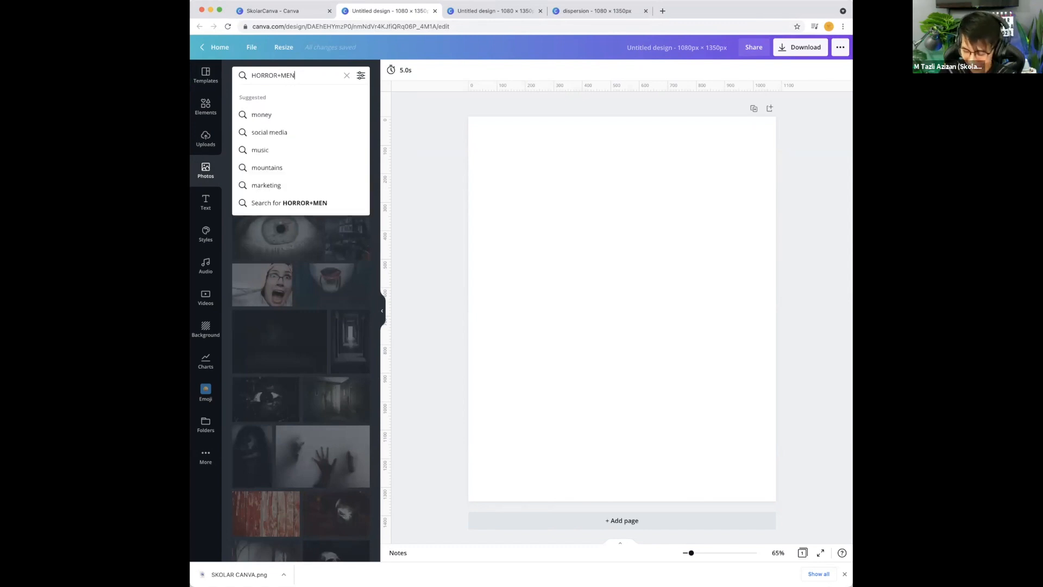
pyautogui.press('Return')
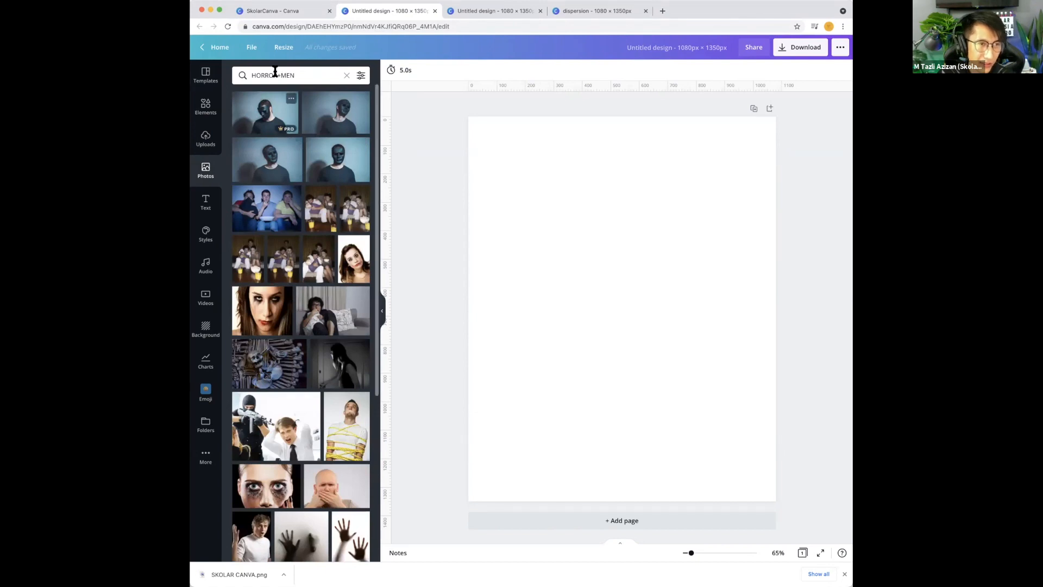
# Replace the photo search term with 3D and run the search
pyautogui.click(300, 73)
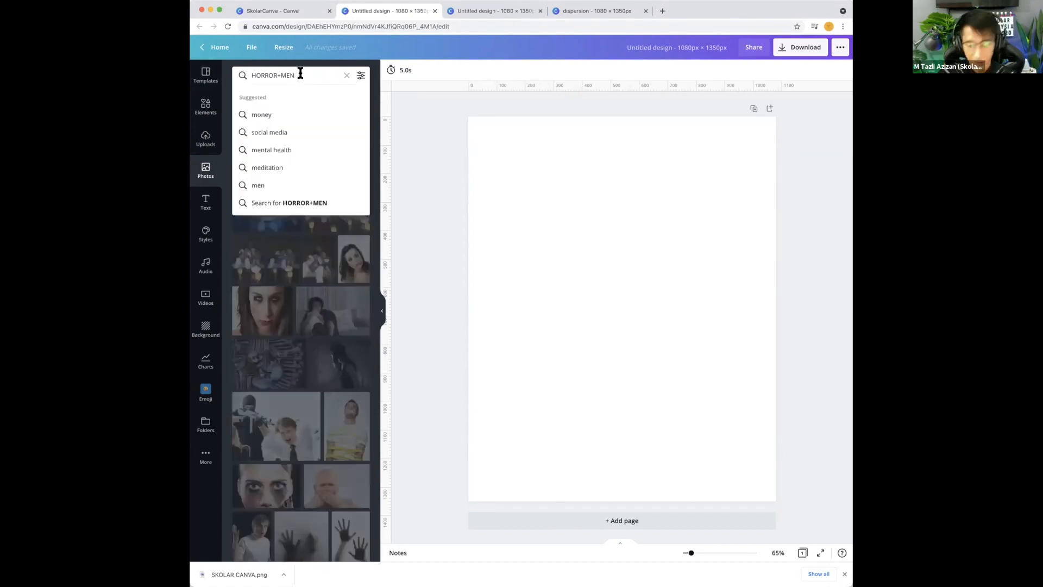
pyautogui.press('BackSpace')
pyautogui.press('BackSpace')
pyautogui.press('BackSpace')
pyautogui.press('BackSpace')
pyautogui.press('BackSpace')
pyautogui.press('BackSpace')
pyautogui.press('BackSpace')
pyautogui.press('BackSpace')
pyautogui.press('BackSpace')
pyautogui.press('BackSpace')
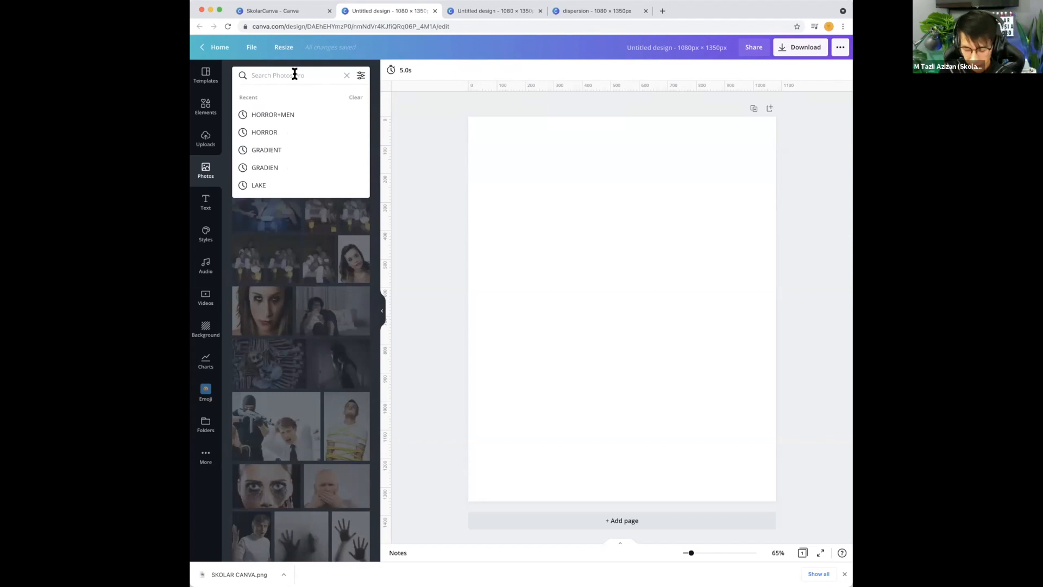
pyautogui.write('3D')
pyautogui.press('Return')
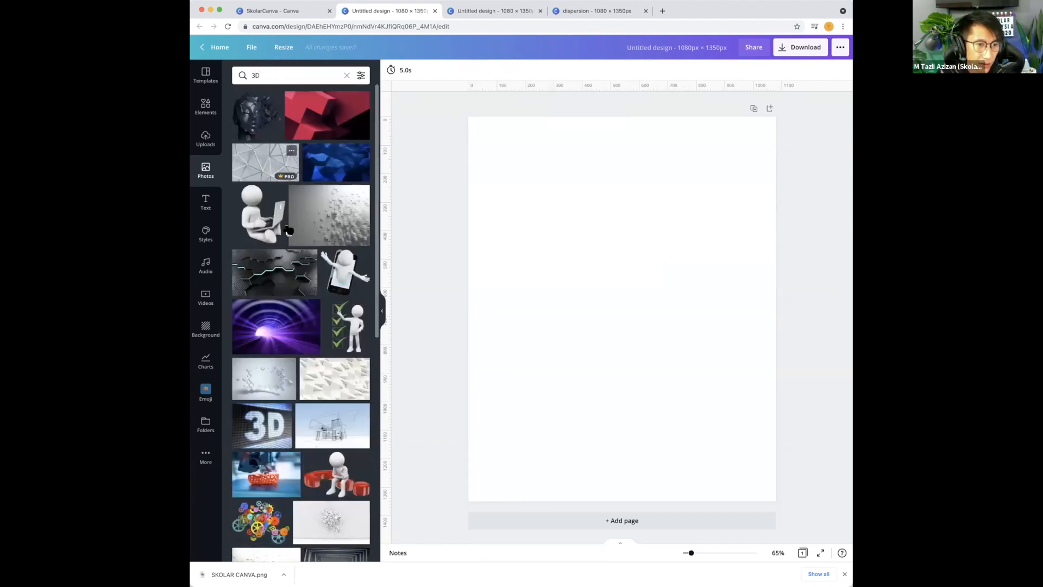
# Examine the 3D photo results for cutout figures, objects and backgrounds usable in a carousel design
pyautogui.scroll(-3, 291, 227)
pyautogui.scroll(-15, 289, 227)
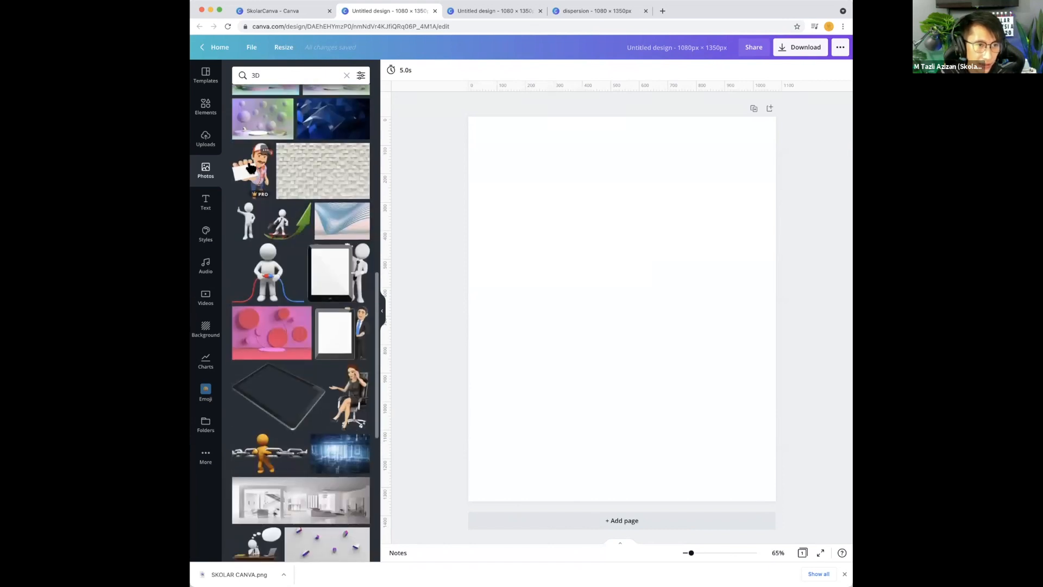
pyautogui.scroll(-1, 251, 170)
pyautogui.scroll(-1, 251, 170)
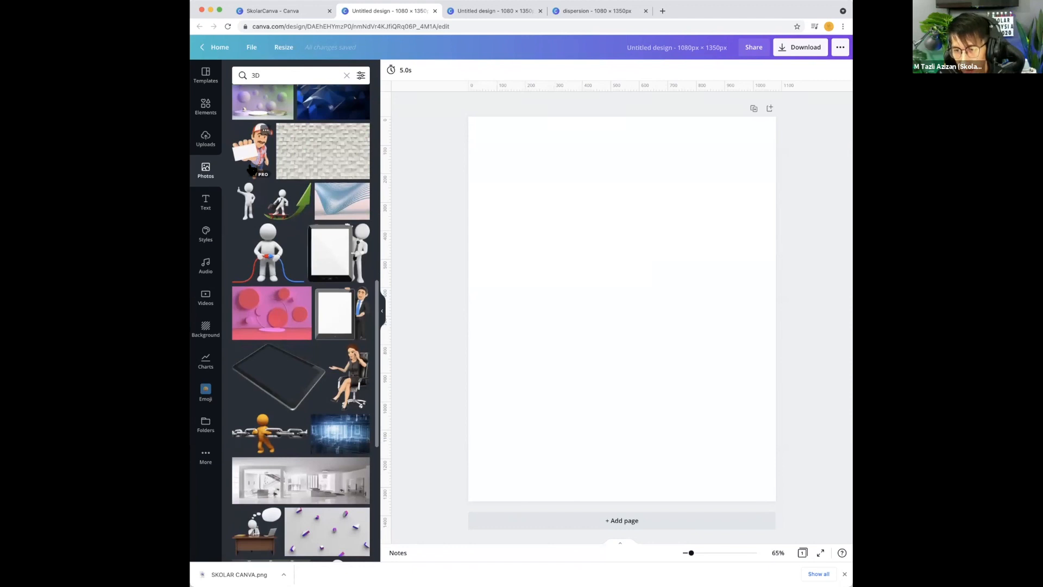
pyautogui.scroll(-5, 251, 170)
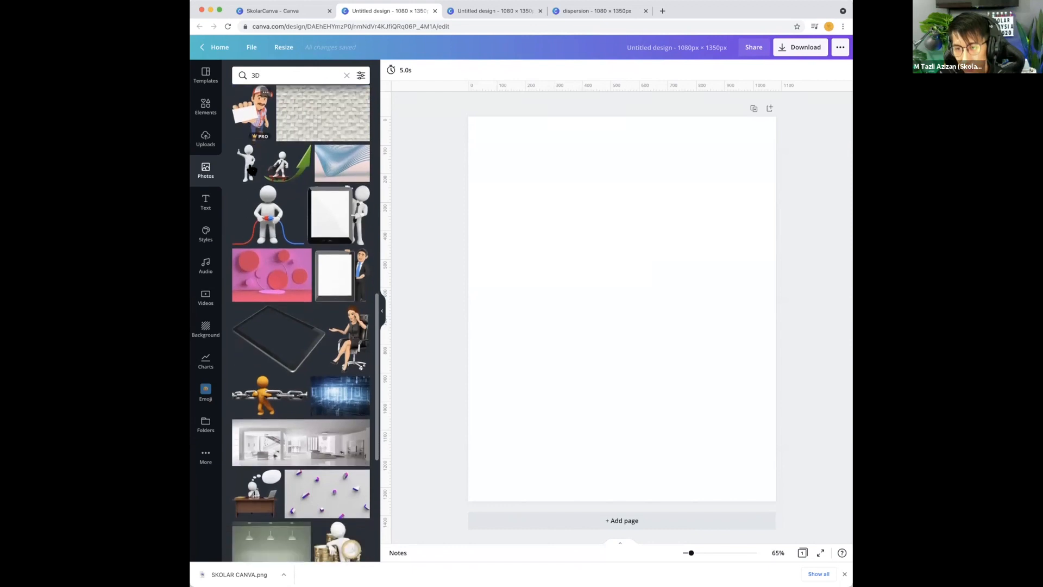
pyautogui.scroll(-1, 296, 230)
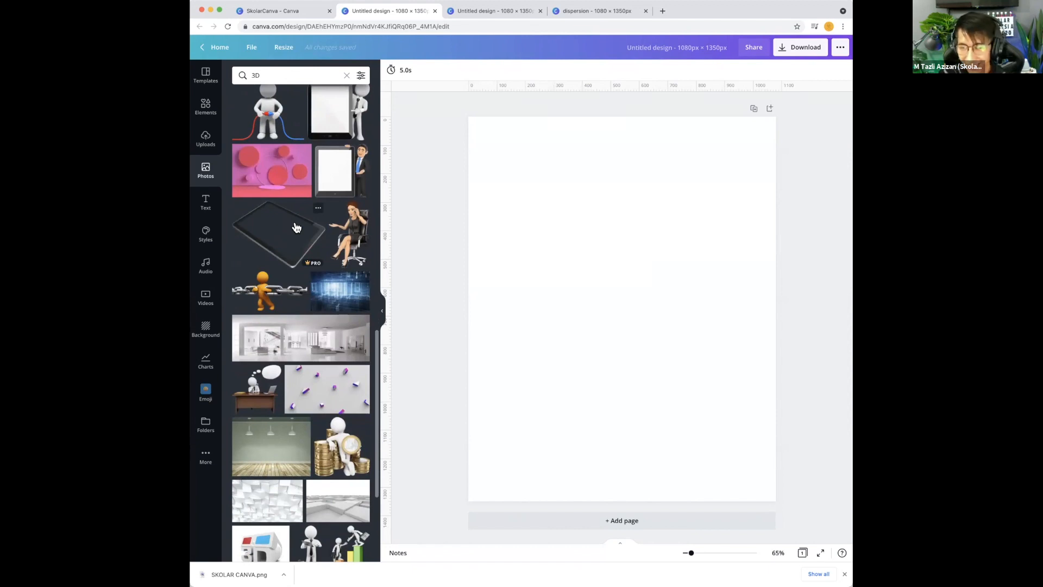
pyautogui.scroll(-1, 296, 227)
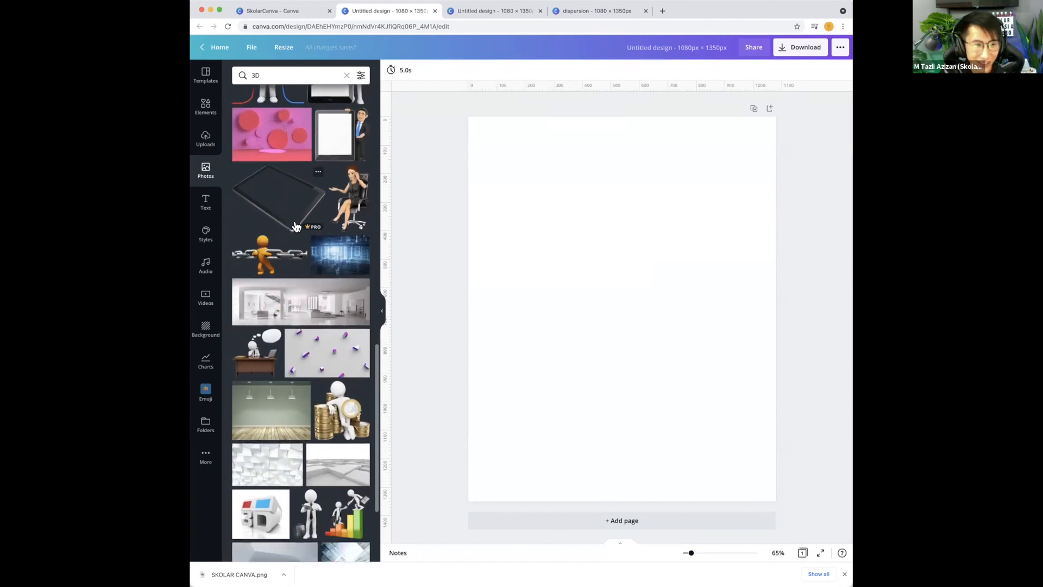
pyautogui.scroll(-1, 296, 227)
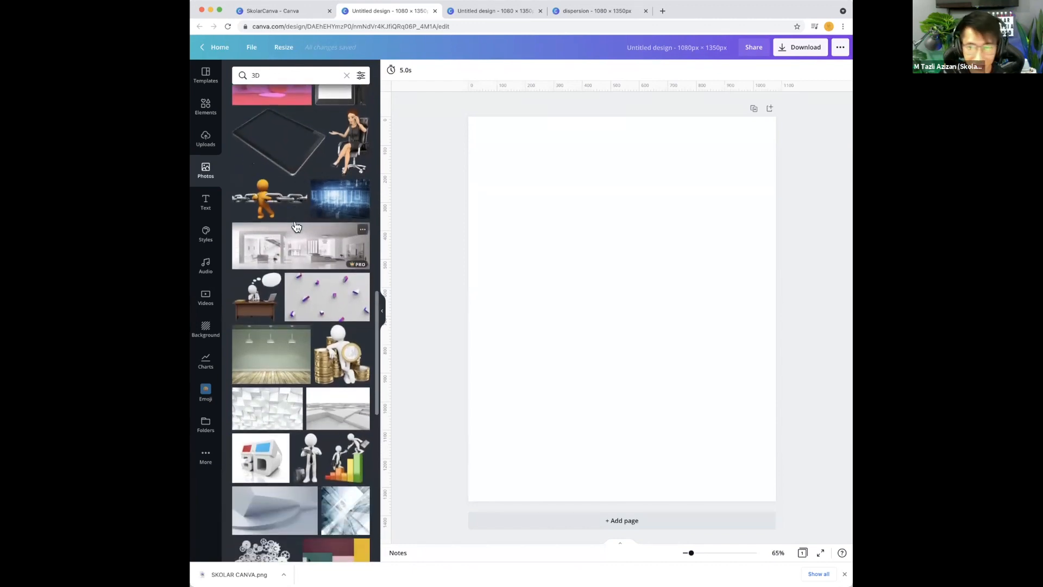
pyautogui.scroll(-3, 295, 227)
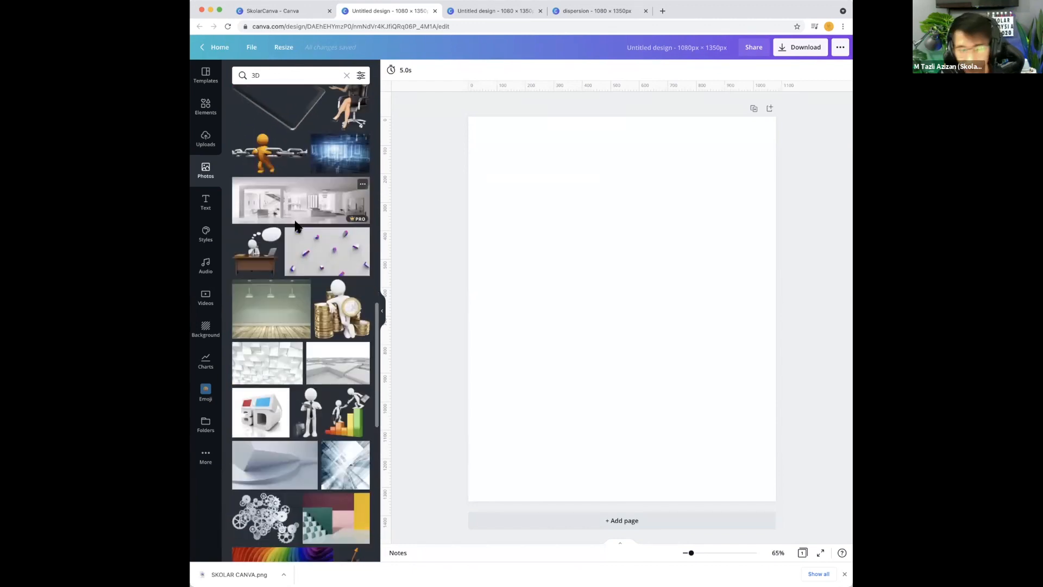
pyautogui.scroll(-1, 296, 227)
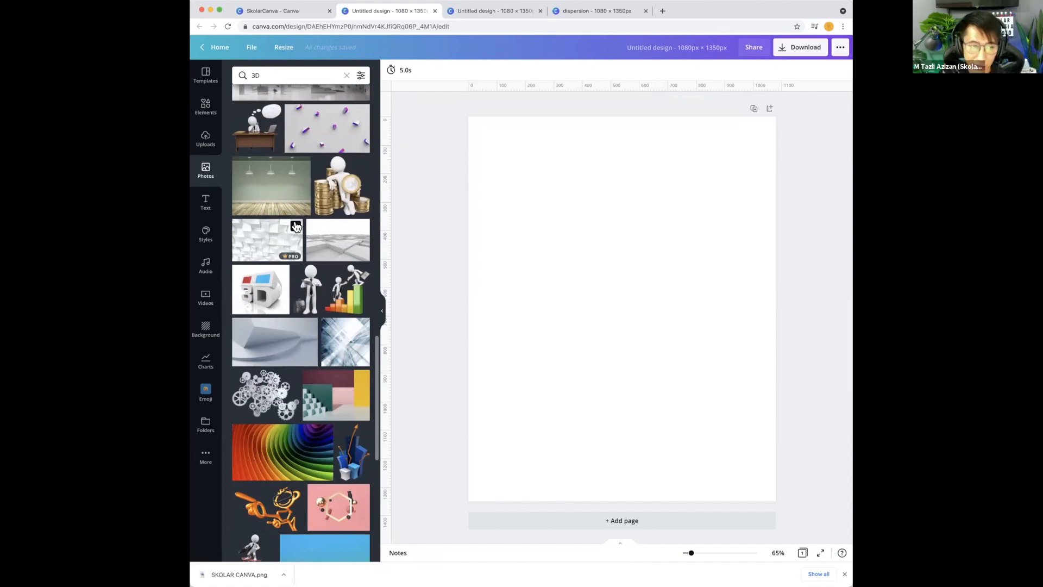
pyautogui.scroll(-3, 300, 287)
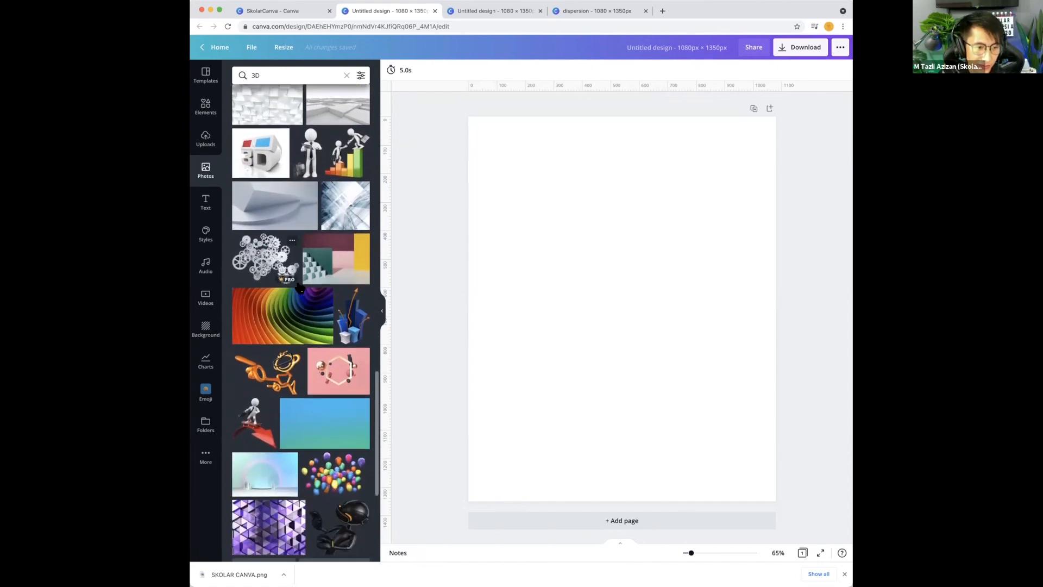
pyautogui.scroll(-2, 300, 288)
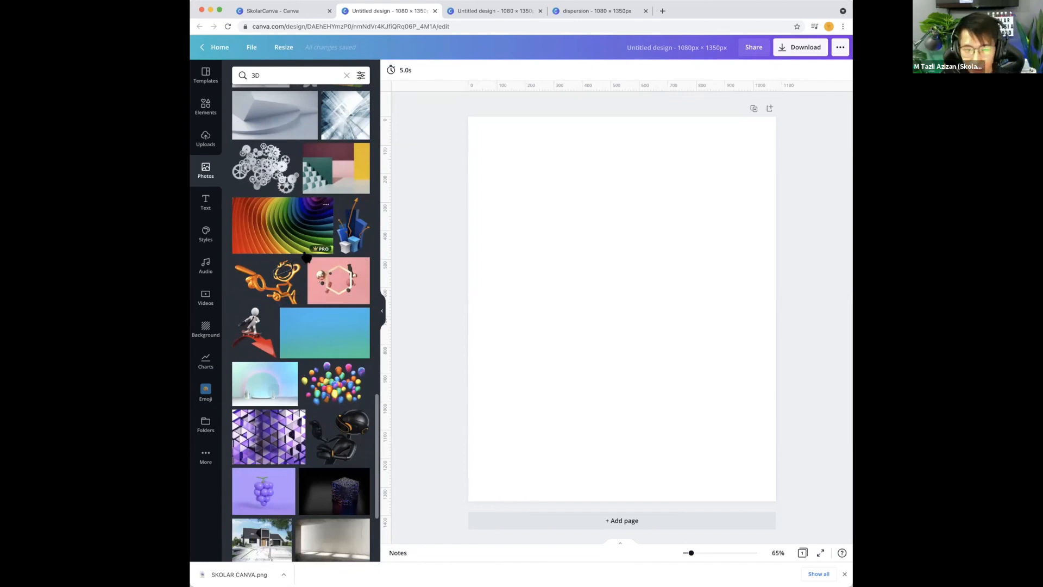
# Browse the background library categories and return to the 3D photo results
pyautogui.click(205, 329)
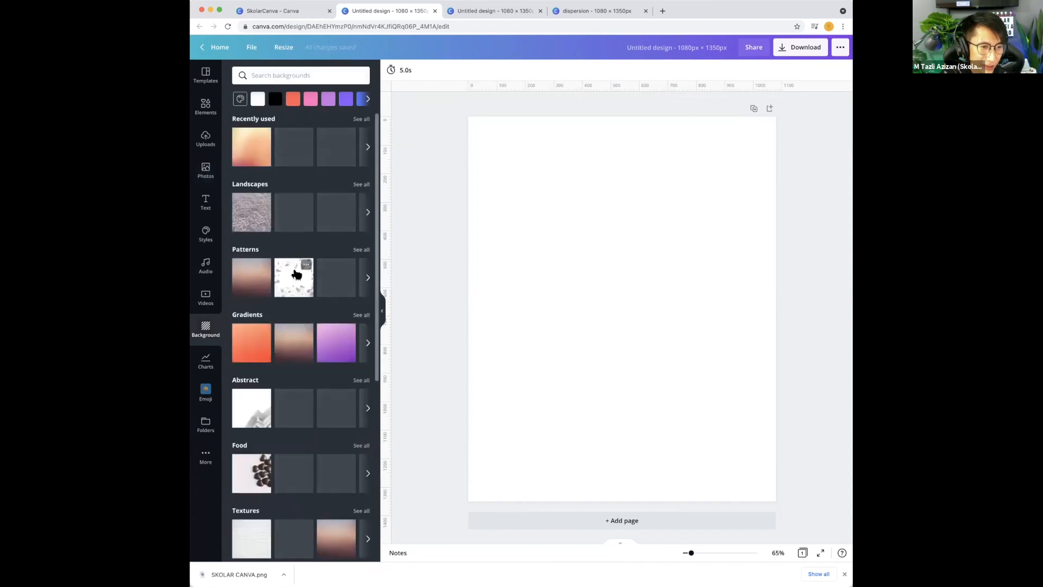
pyautogui.scroll(-1, 296, 272)
pyautogui.scroll(-15, 297, 273)
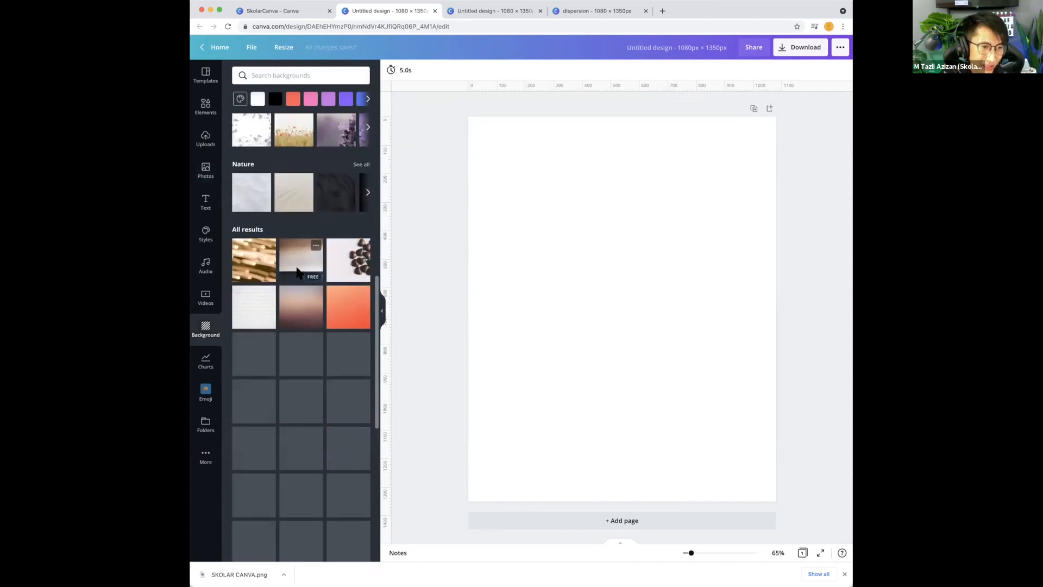
pyautogui.scroll(15, 282, 253)
pyautogui.click(206, 170)
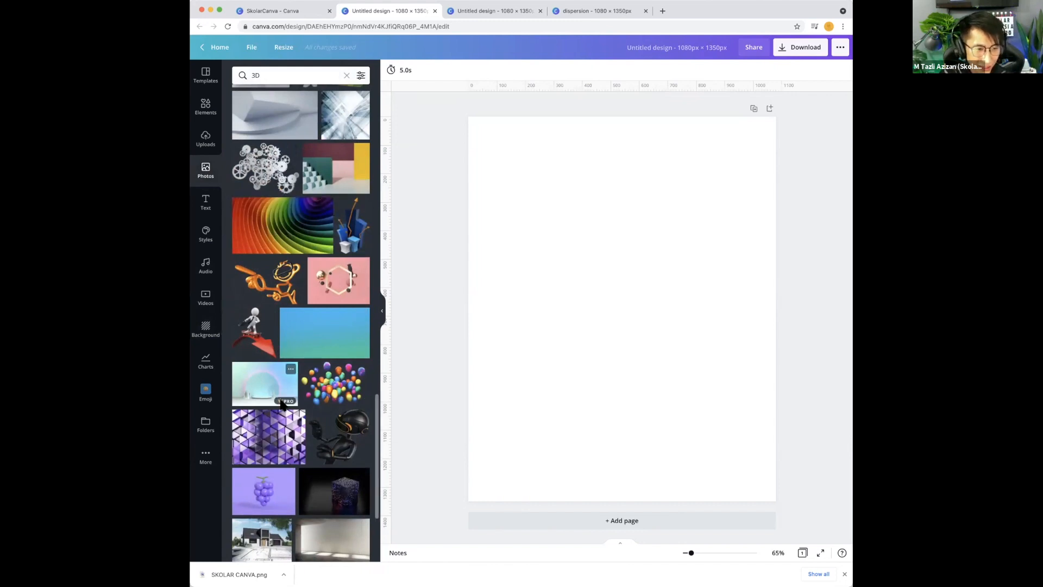
# Try the purple geometric triangle photo on the blank page, reposition it and delete it
pyautogui.click(266, 438)
pyautogui.moveTo(612, 293); pyautogui.dragTo(618, 267)
pyautogui.press('Delete')
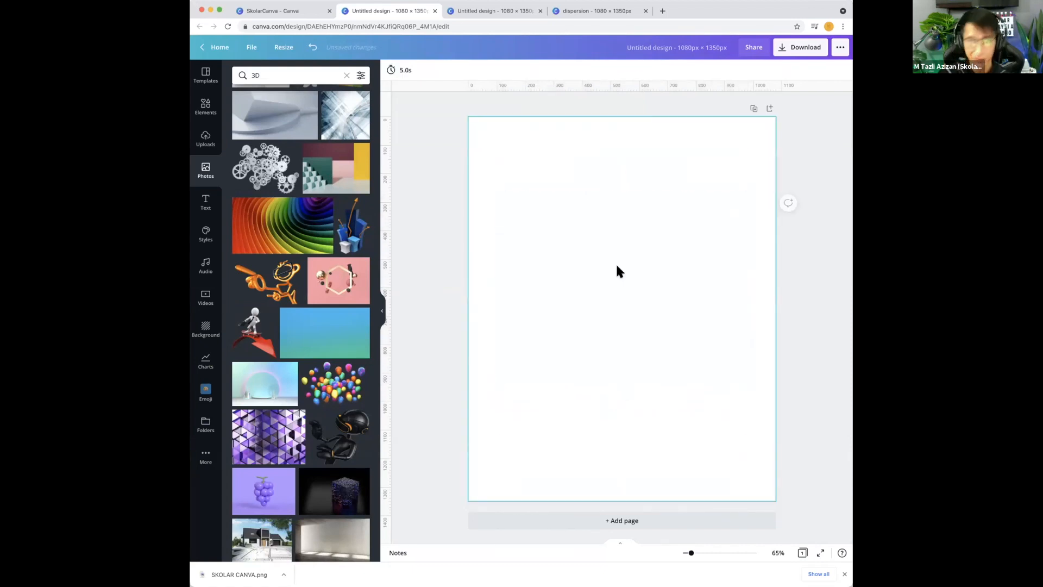
# Search the photo library for PLATFORM and look through the results
pyautogui.click(296, 77)
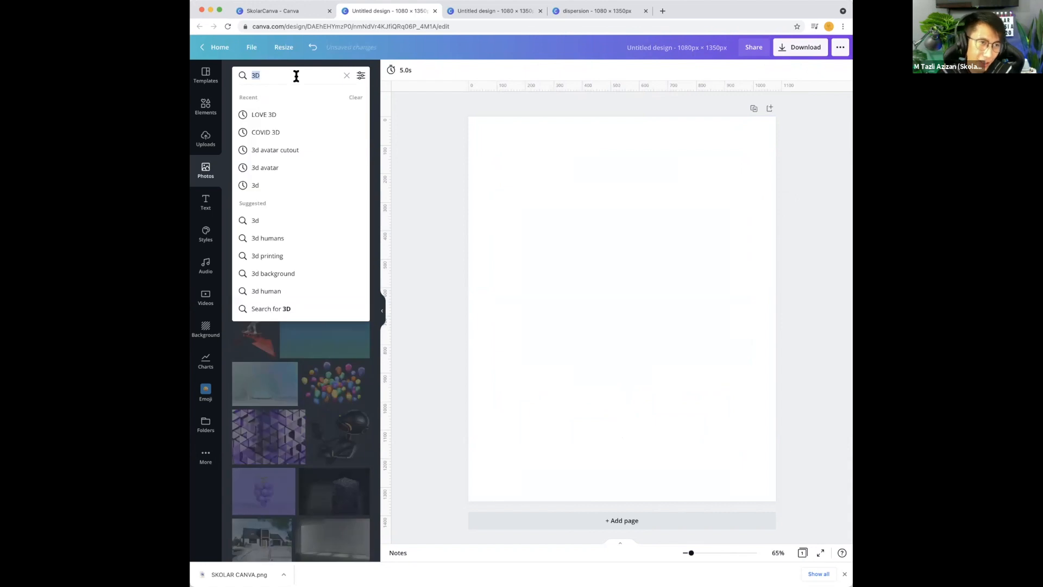
pyautogui.write('PL')
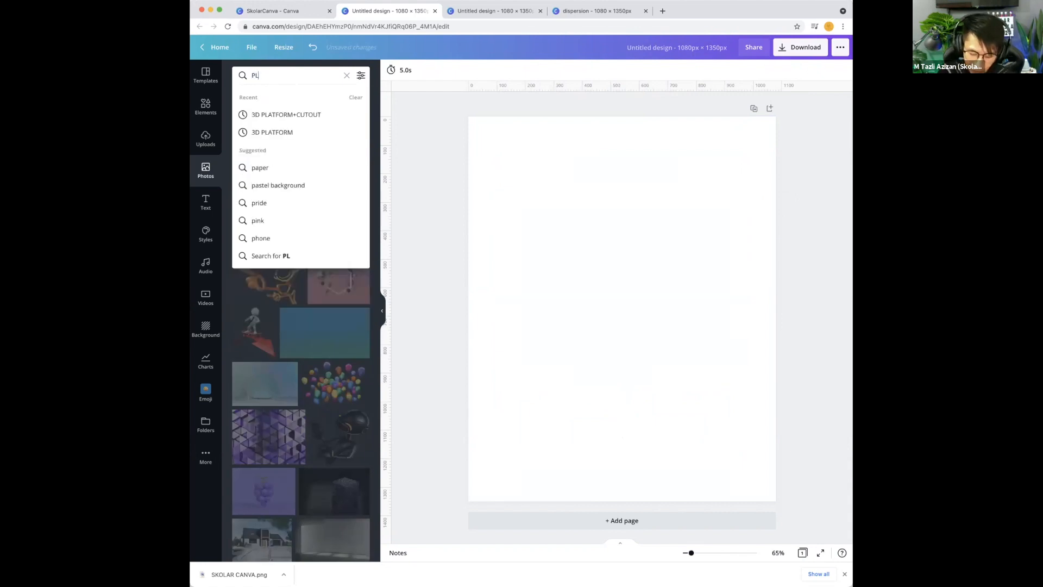
pyautogui.write('ATFORM')
pyautogui.press('Return')
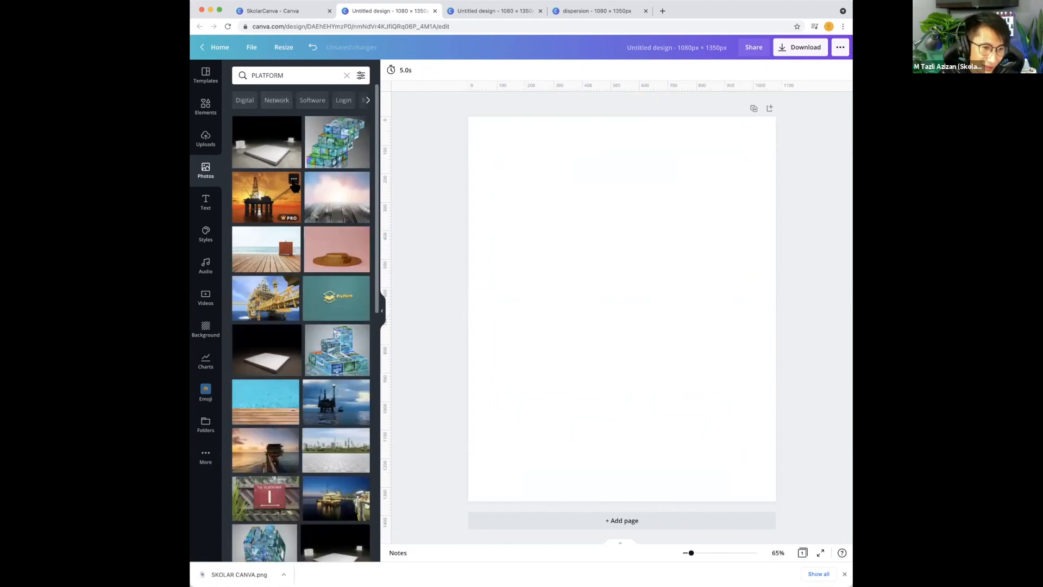
pyautogui.scroll(-3, 292, 184)
pyautogui.scroll(-10, 329, 189)
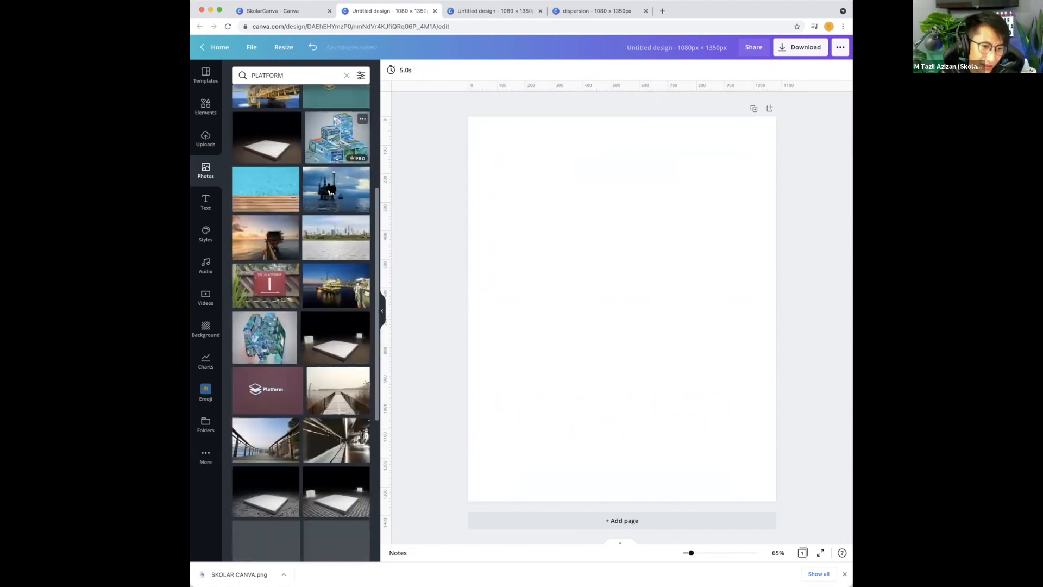
pyautogui.scroll(-1, 330, 191)
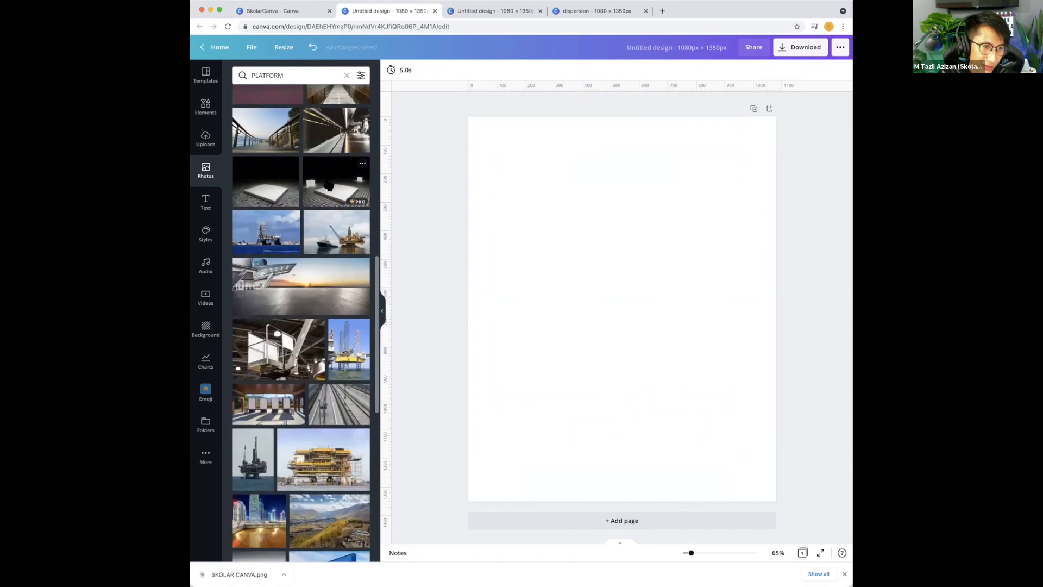
# Refine the photo search to 3D PLATFORM and look through the podium images
pyautogui.click(283, 78)
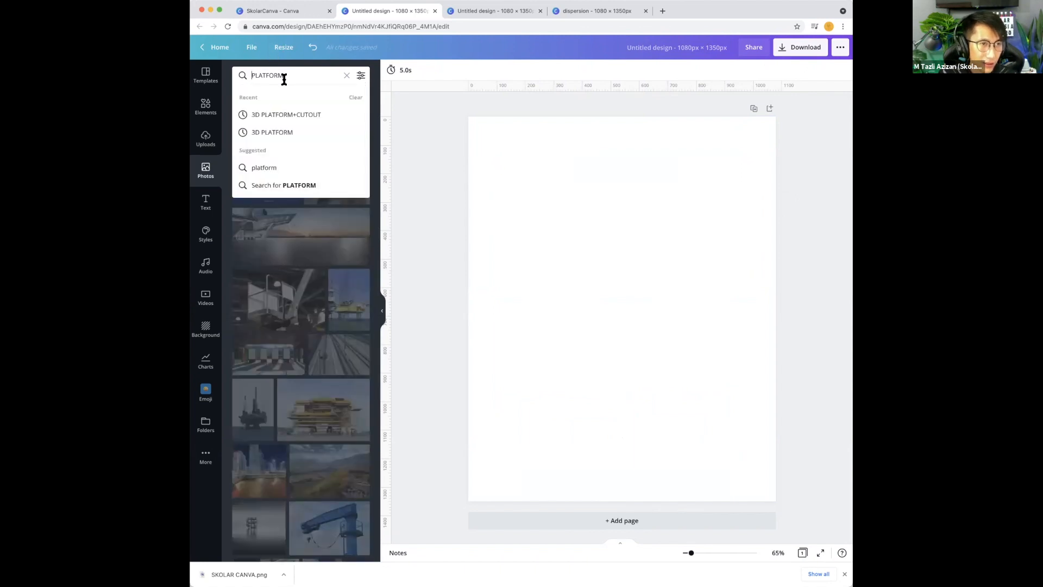
pyautogui.write('3D')
pyautogui.press('Return')
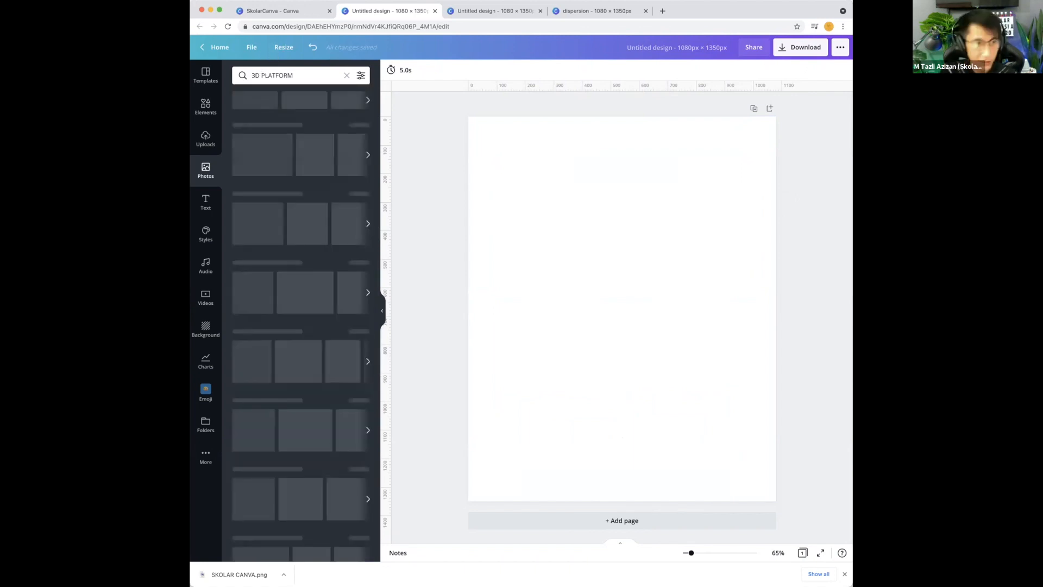
pyautogui.scroll(-1, 303, 201)
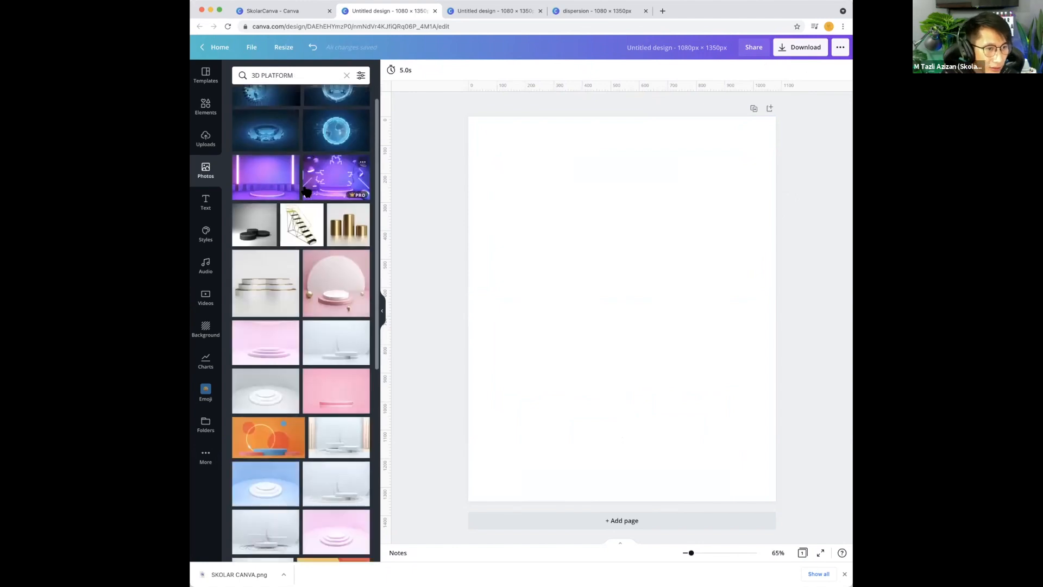
# Try the pink round-podium photo with gold balls as the page background and delete it
pyautogui.click(332, 261)
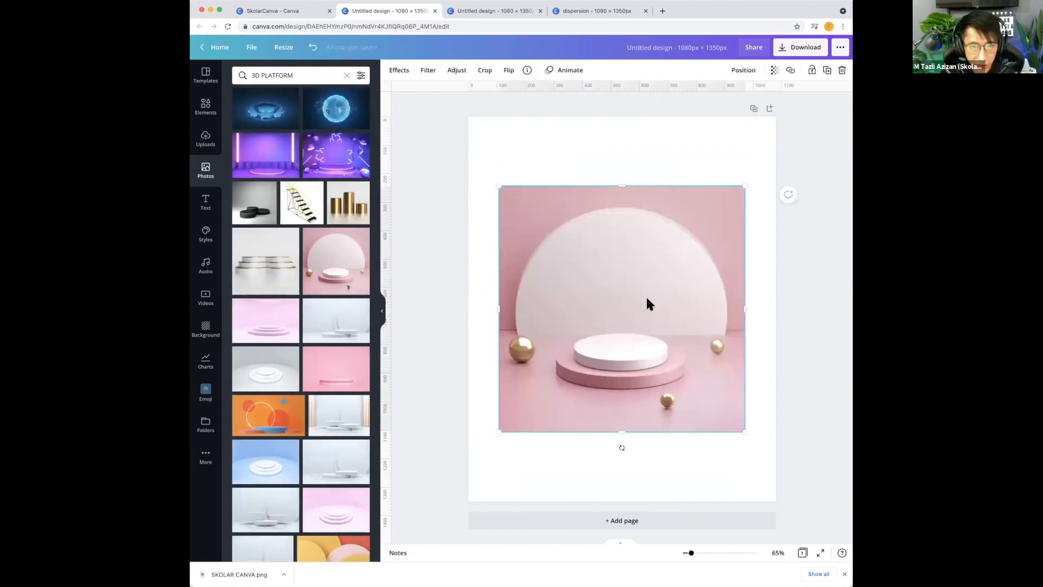
pyautogui.moveTo(642, 289); pyautogui.dragTo(642, 276)
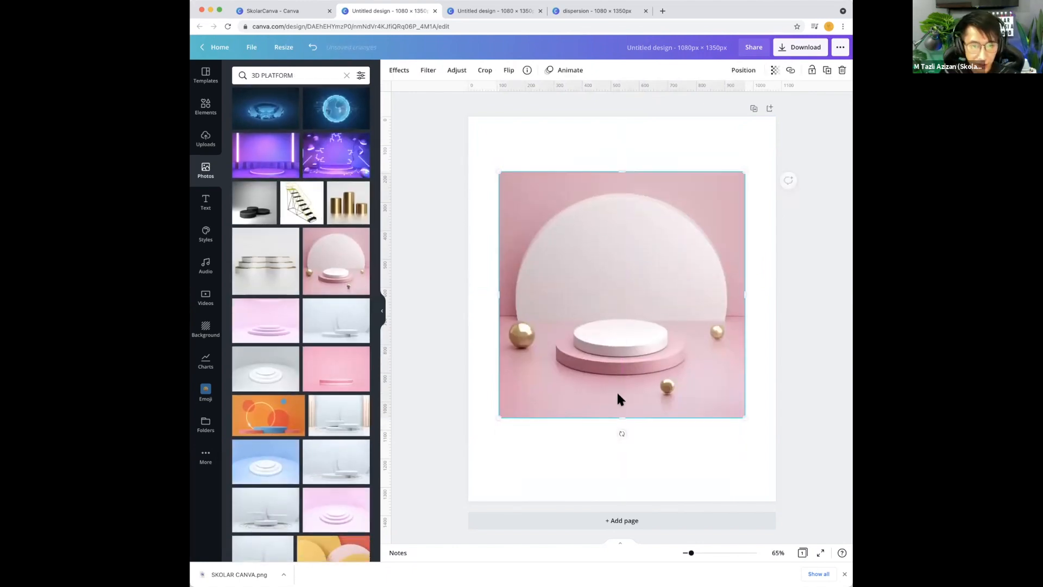
pyautogui.rightClick(608, 337)
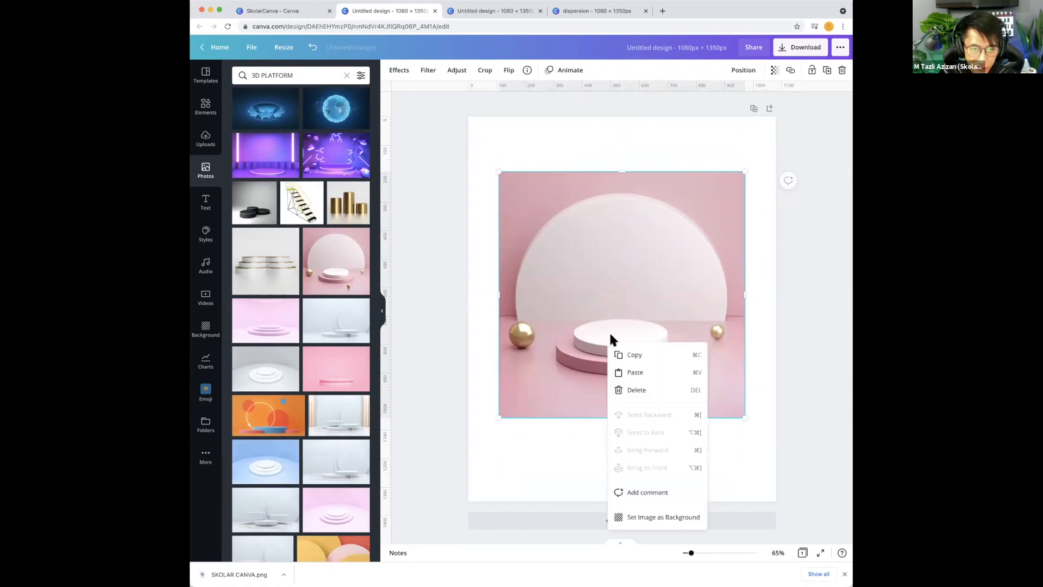
pyautogui.click(658, 518)
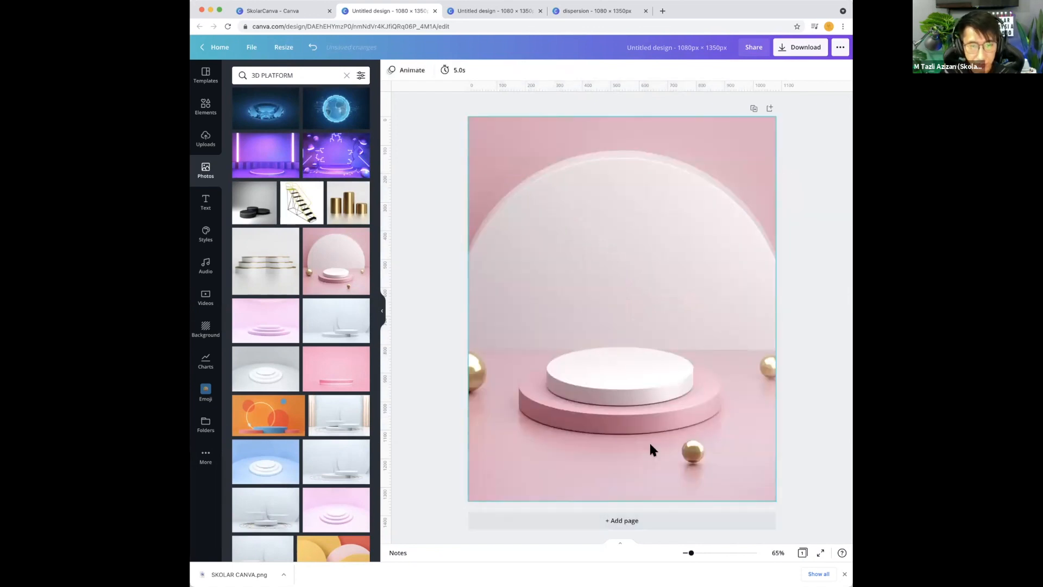
pyautogui.click(576, 294)
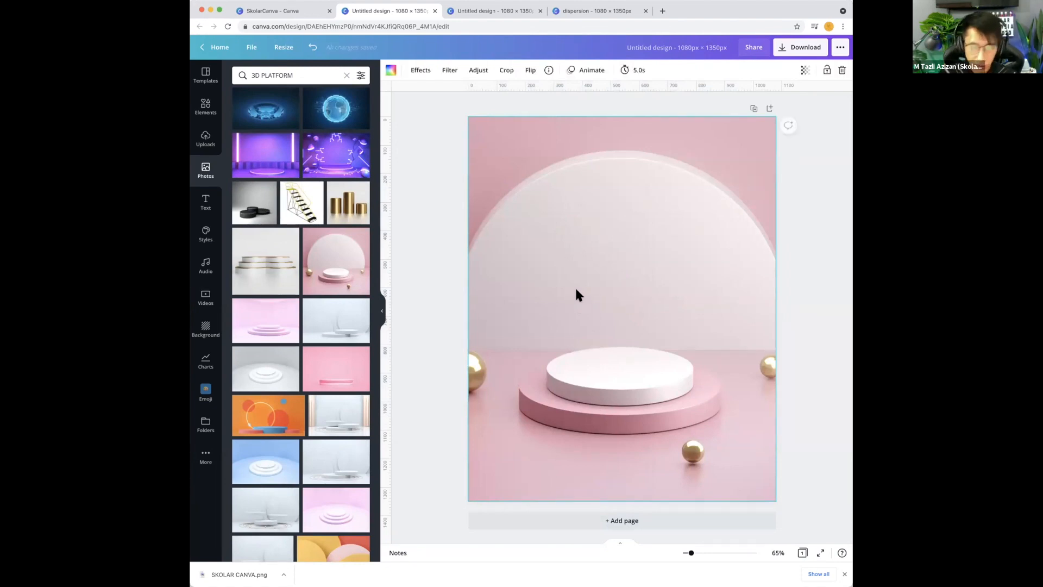
pyautogui.press('Delete')
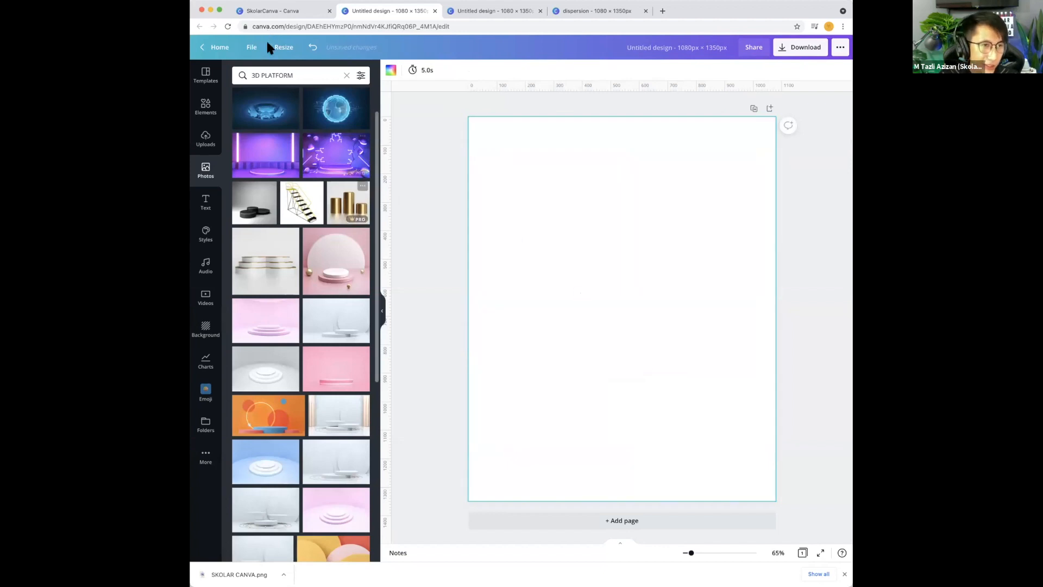
pyautogui.doubleClick(310, 75)
pyautogui.click(423, 142)
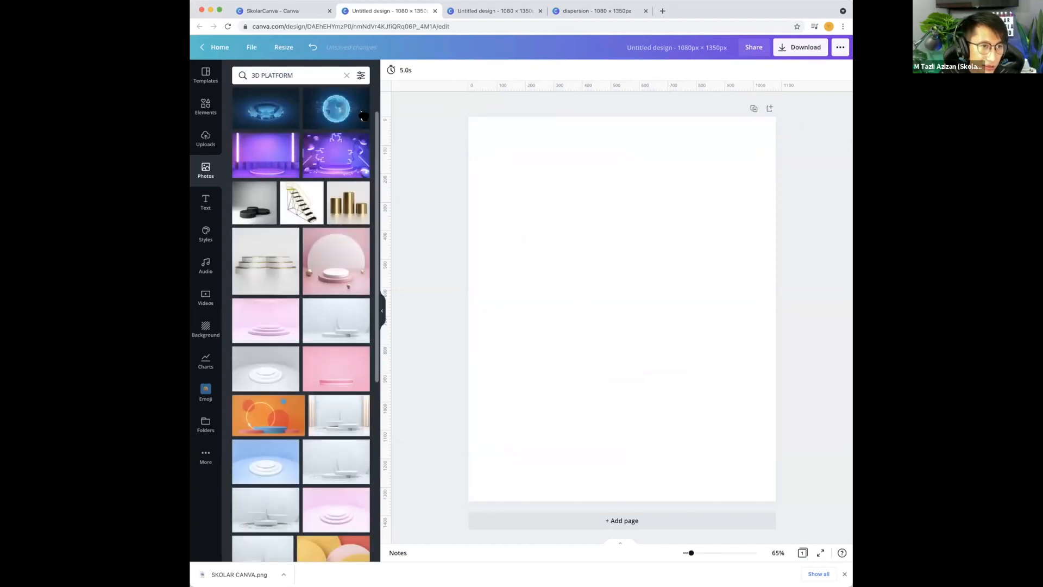
# Add the blue digital globe photo to the blank page and set it as the background
pyautogui.click(336, 108)
pyautogui.rightClick(603, 281)
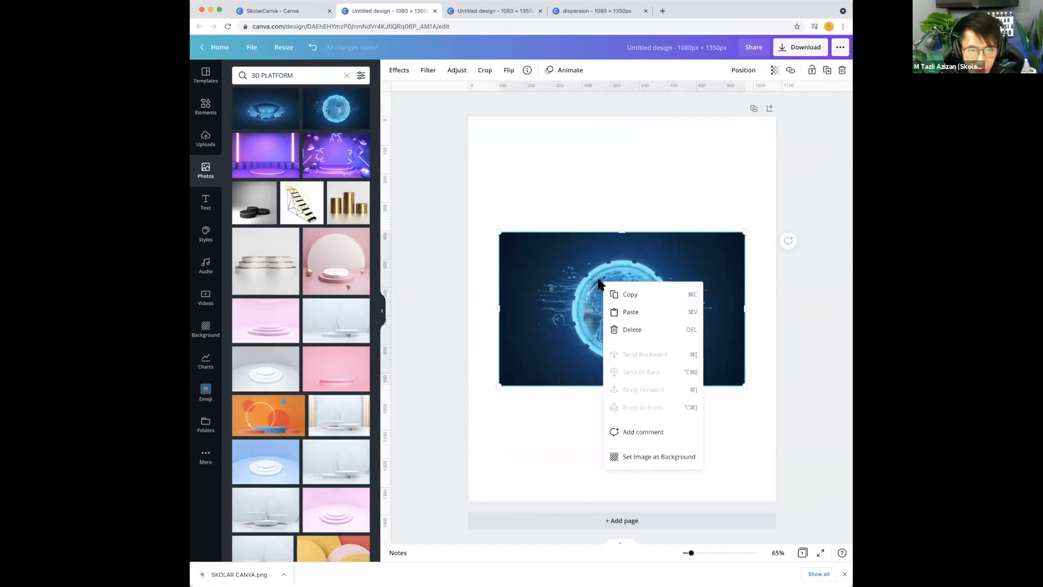
pyautogui.click(663, 457)
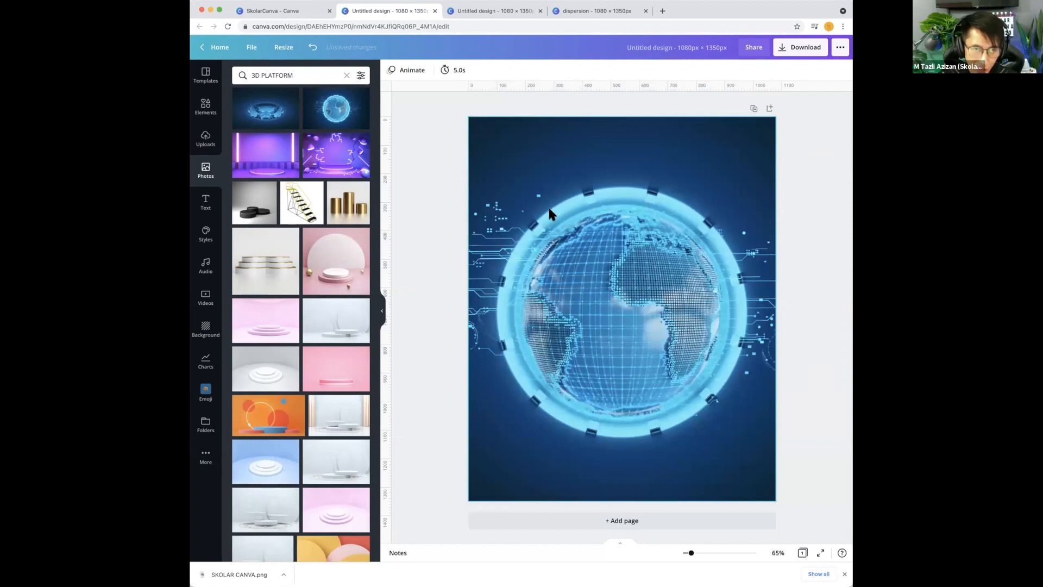
# Detach the globe image from the background and enlarge it to about 1,089 by 681
pyautogui.rightClick(607, 186)
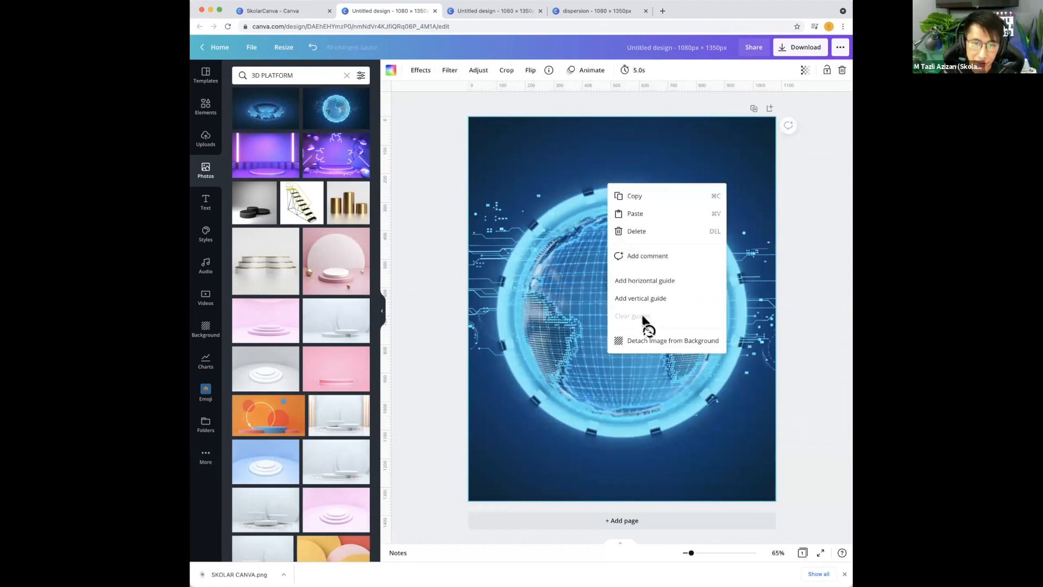
pyautogui.click(652, 340)
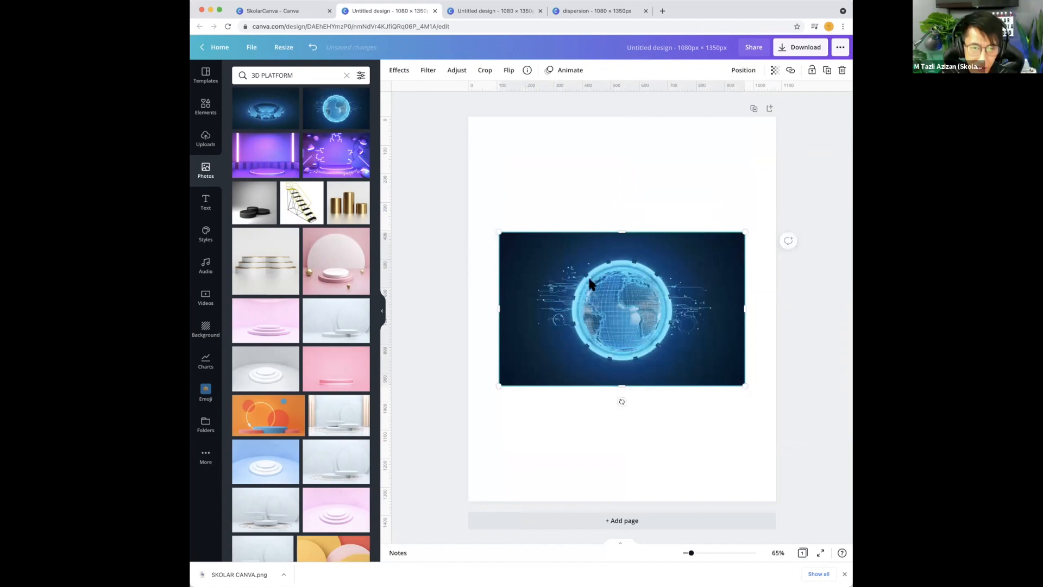
pyautogui.moveTo(498, 231); pyautogui.dragTo(423, 199)
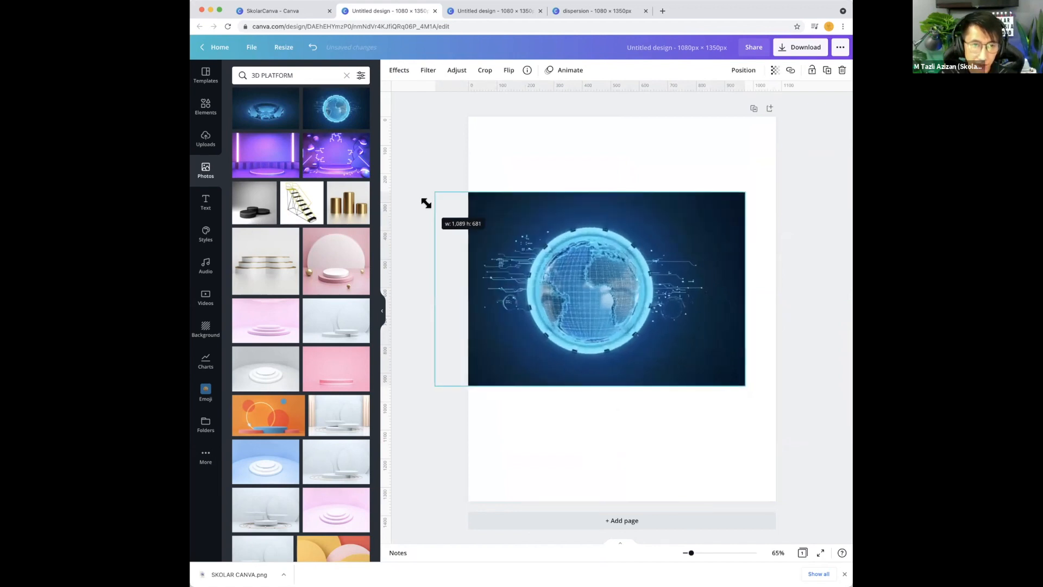
# Fade the globe photo by making it partly transparent and fill the page with the dark grey brand colour
pyautogui.click(774, 70)
pyautogui.moveTo(740, 96); pyautogui.dragTo(712, 97)
pyautogui.rightClick(632, 260)
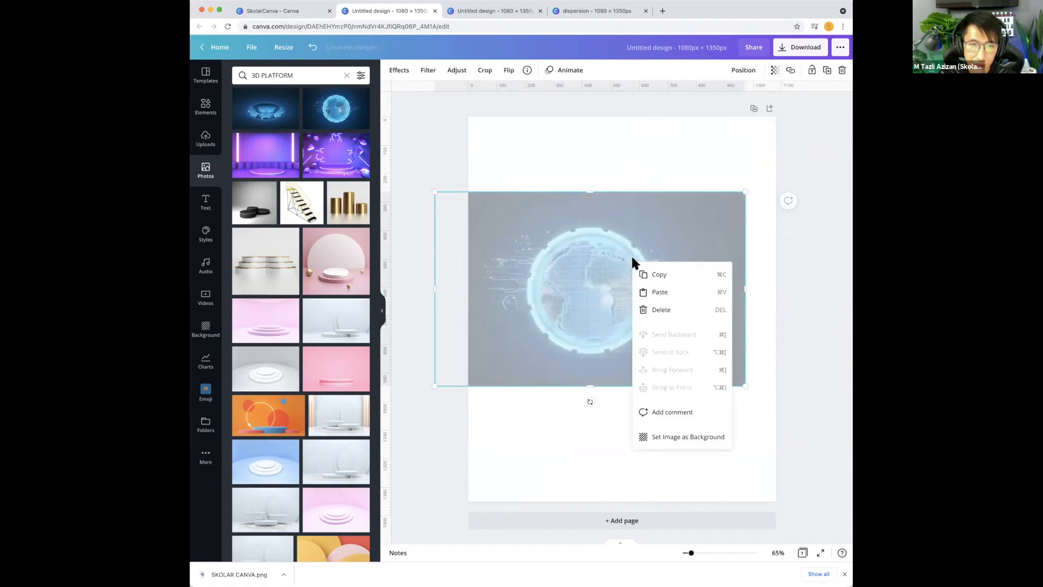
pyautogui.click(542, 157)
pyautogui.click(541, 161)
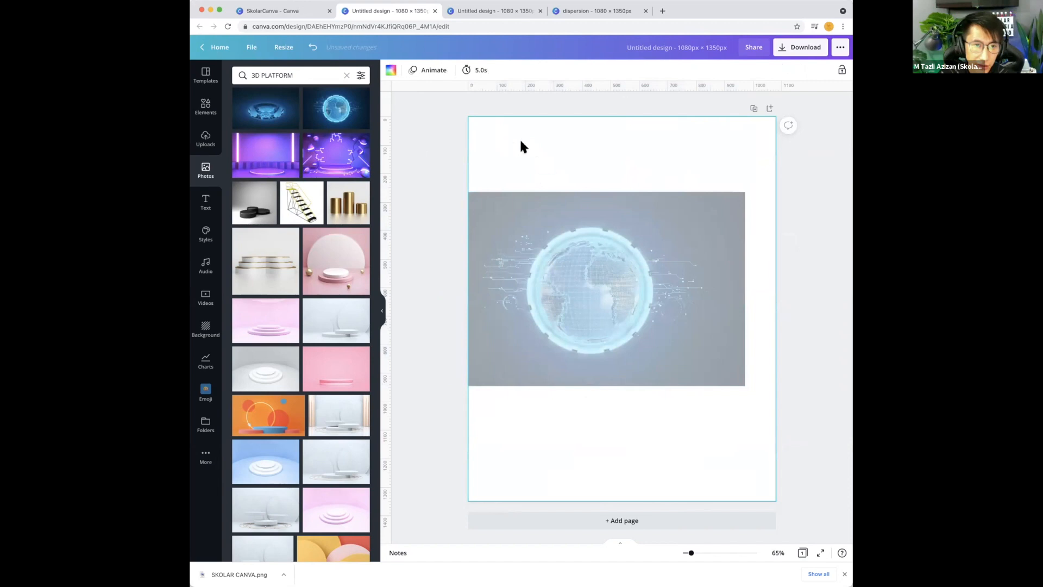
pyautogui.click(390, 70)
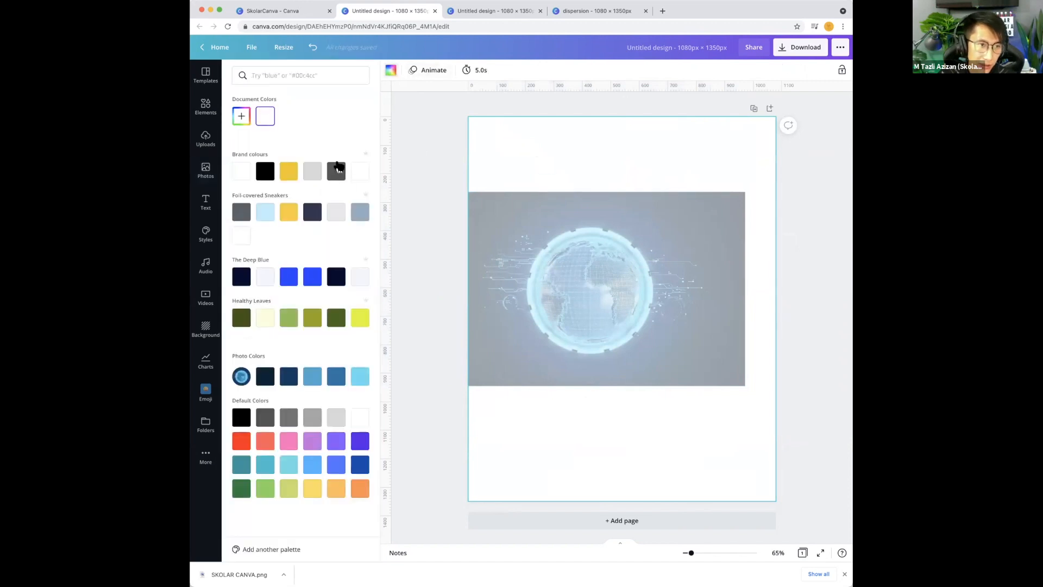
pyautogui.click(335, 171)
# Set the faded globe photo as the background over the dark grey page
pyautogui.click(644, 230)
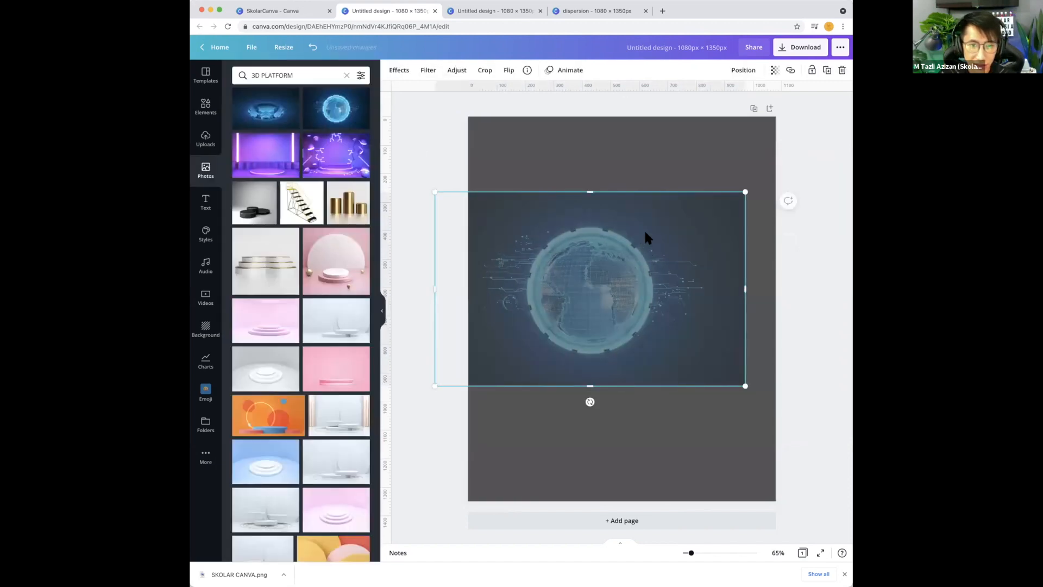
pyautogui.rightClick(645, 233)
pyautogui.click(700, 409)
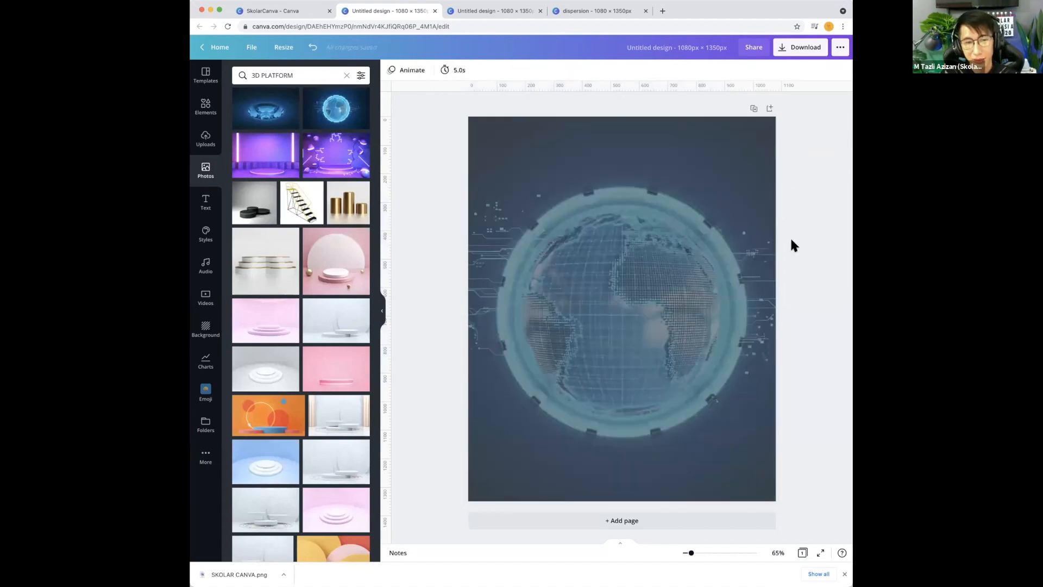
# Replace the photo search term with GRADIENT and run the search
pyautogui.tripleClick(313, 74)
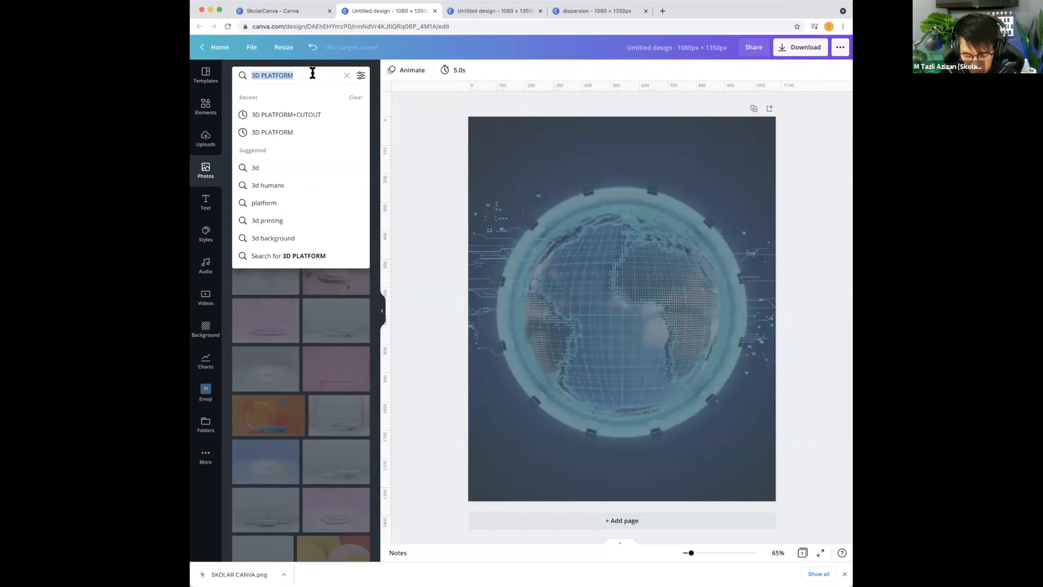
pyautogui.write('GRADIENT')
pyautogui.press('Return')
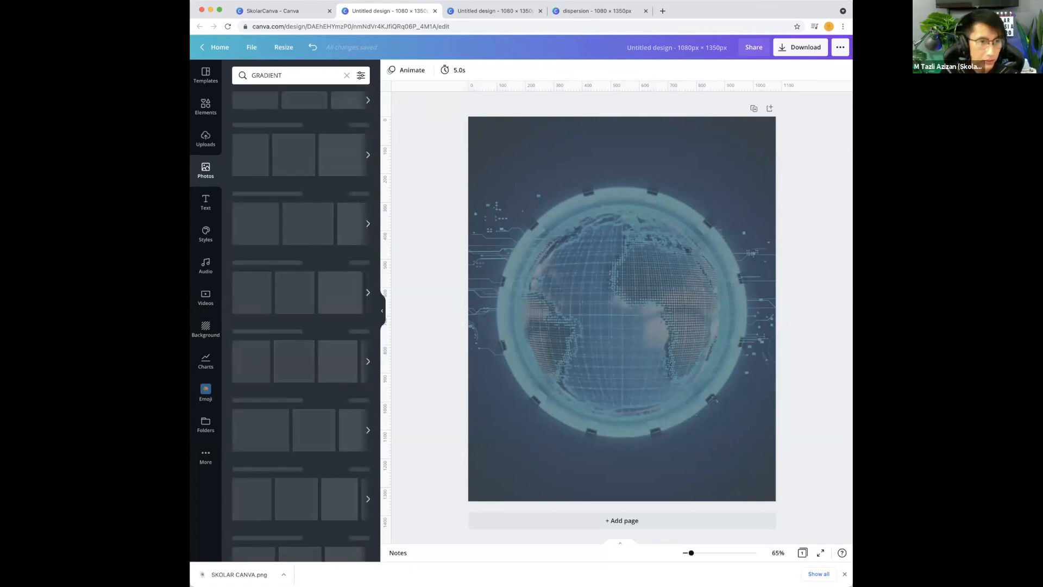
# Delete the globe background and set the pastel yellow, pink and blue gradient photo as the page background
pyautogui.click(594, 219)
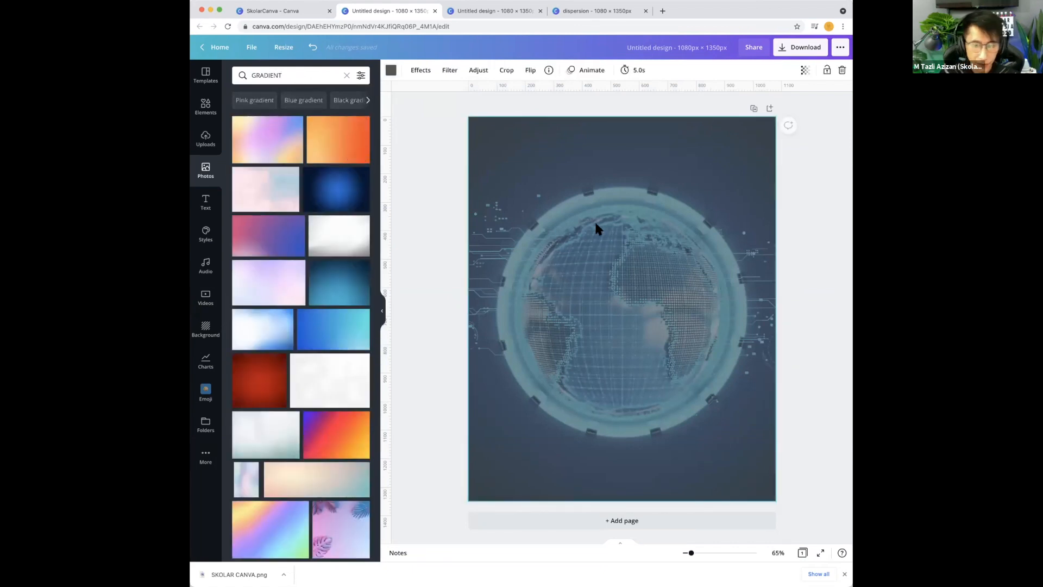
pyautogui.press('Delete')
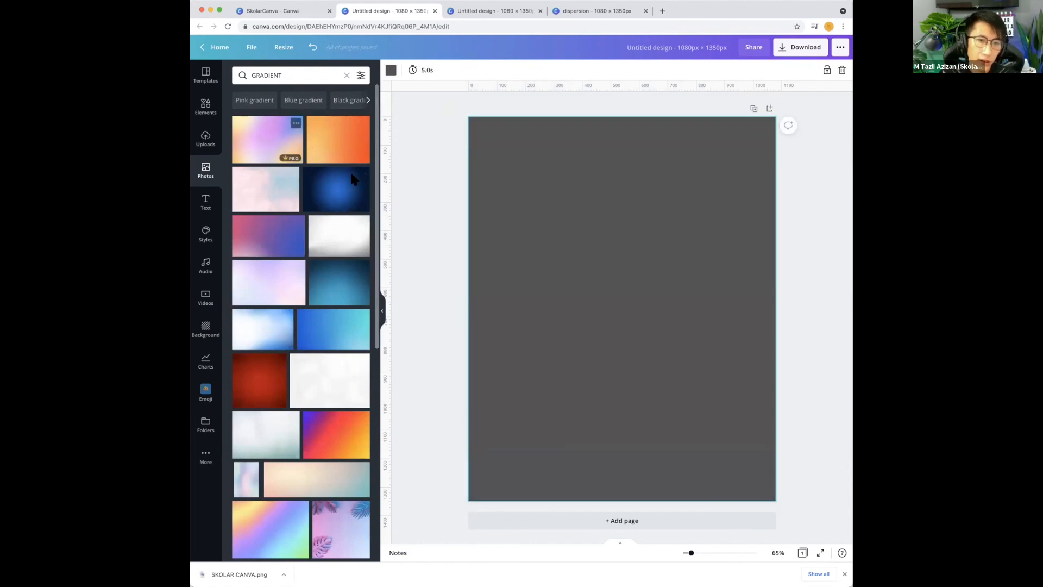
pyautogui.click(286, 144)
pyautogui.rightClick(571, 258)
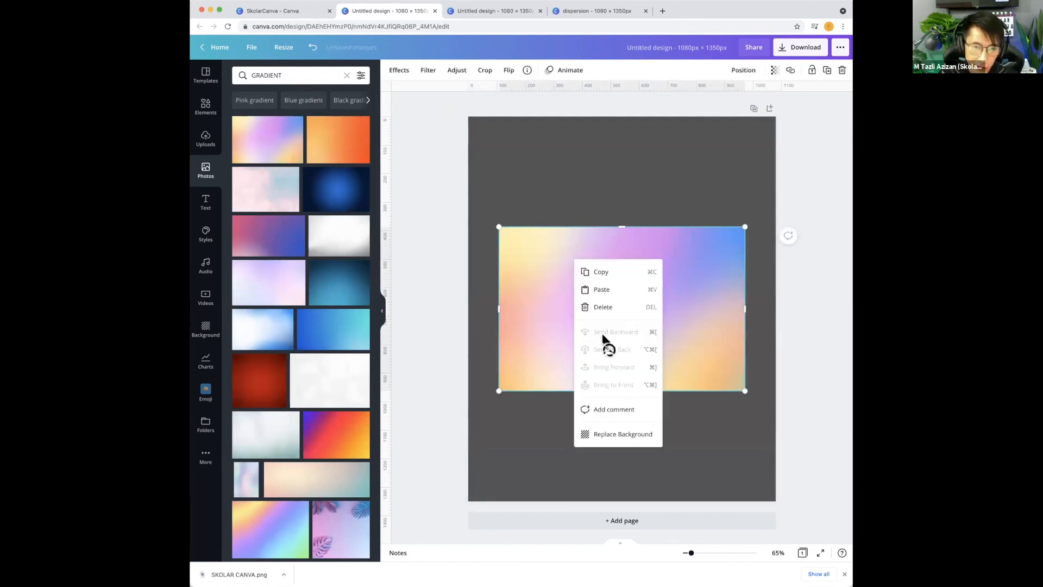
pyautogui.click(619, 433)
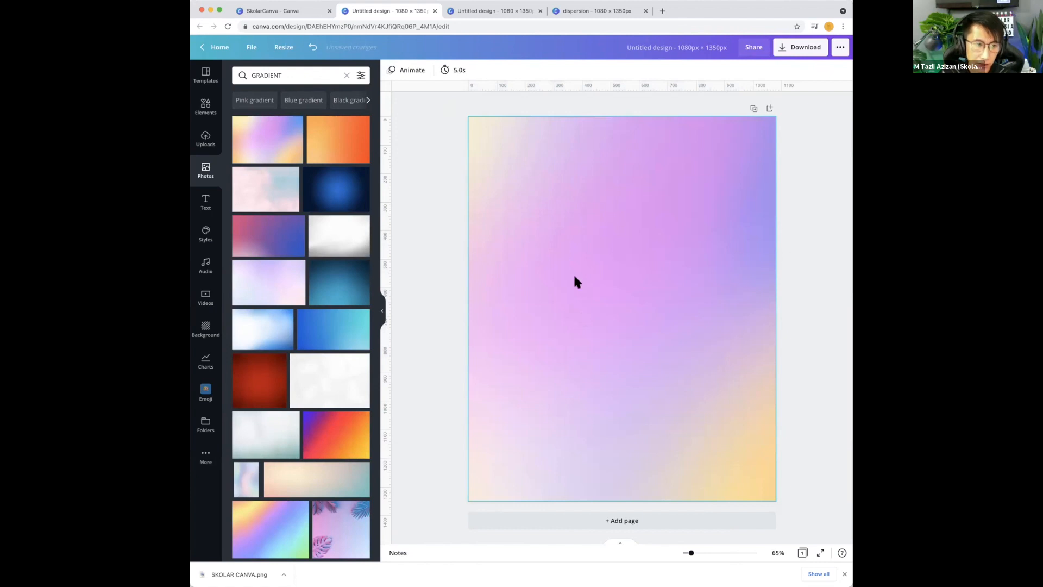
pyautogui.click(457, 284)
# Replace the page background with the pink and blue tropical leaves photo and browse further gradient results
pyautogui.scroll(-5, 307, 321)
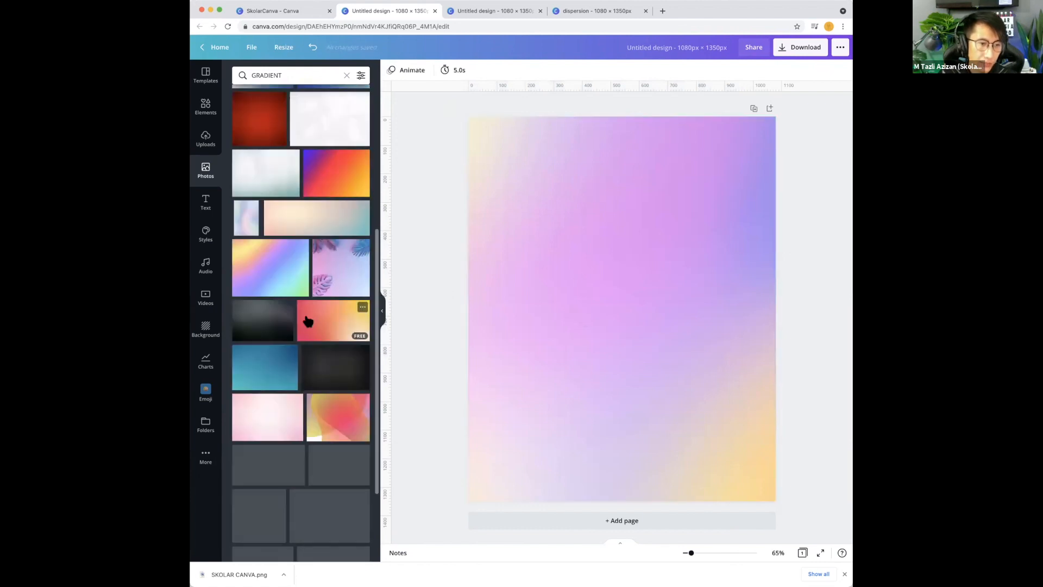
pyautogui.click(345, 273)
pyautogui.rightClick(632, 266)
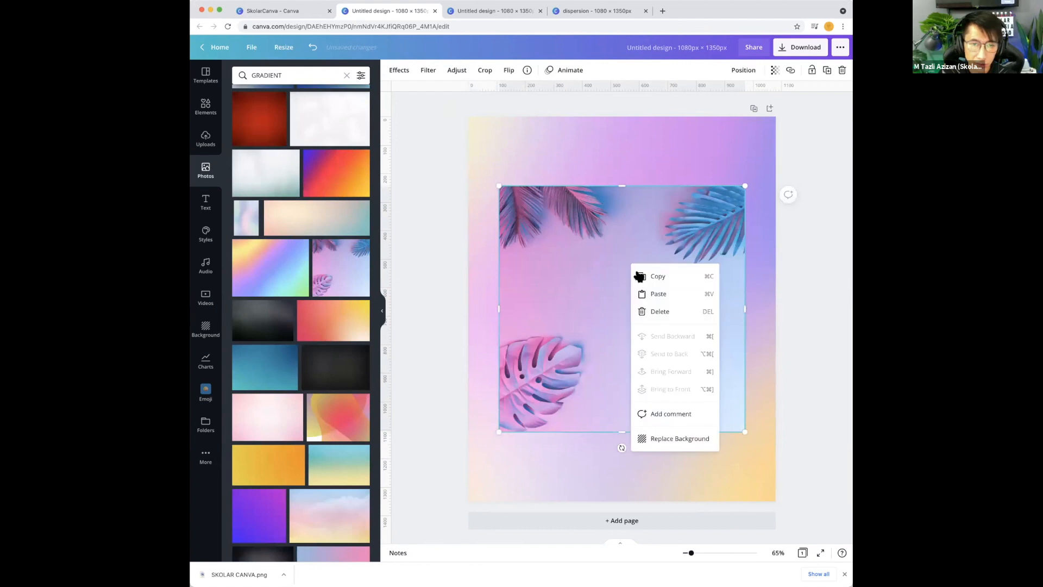
pyautogui.click(676, 437)
pyautogui.scroll(-7, 321, 356)
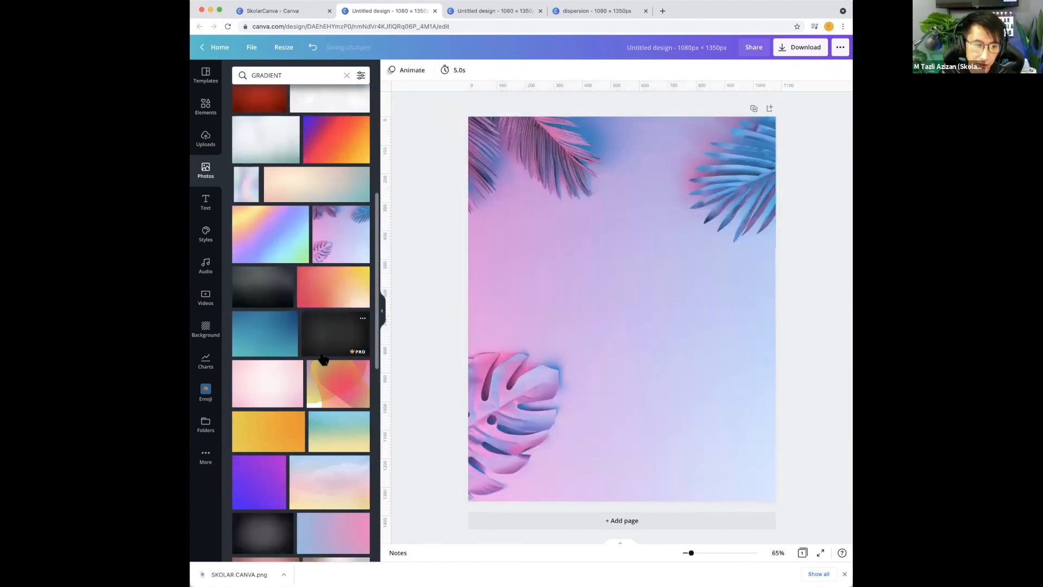
pyautogui.scroll(-5, 322, 356)
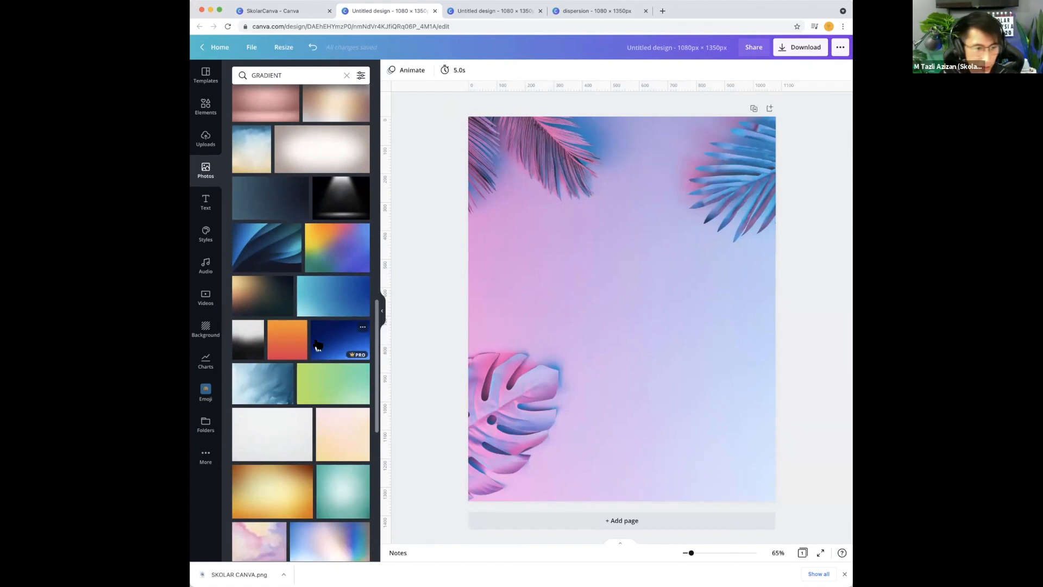
# Leave the gradient photo results and go from the SkolarCanva folder to the Canva home page
pyautogui.scroll(-5, 319, 342)
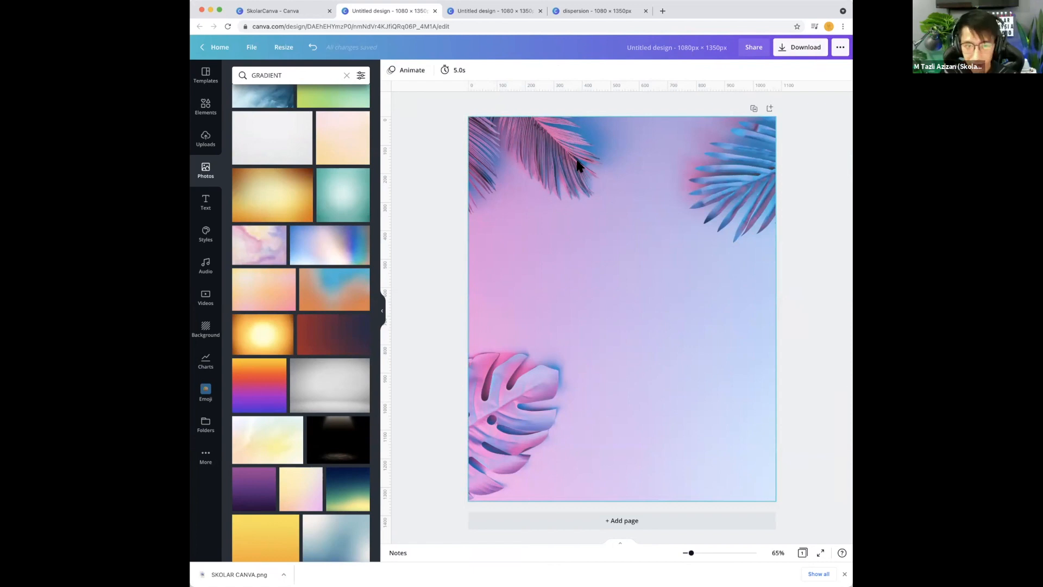
pyautogui.click(279, 11)
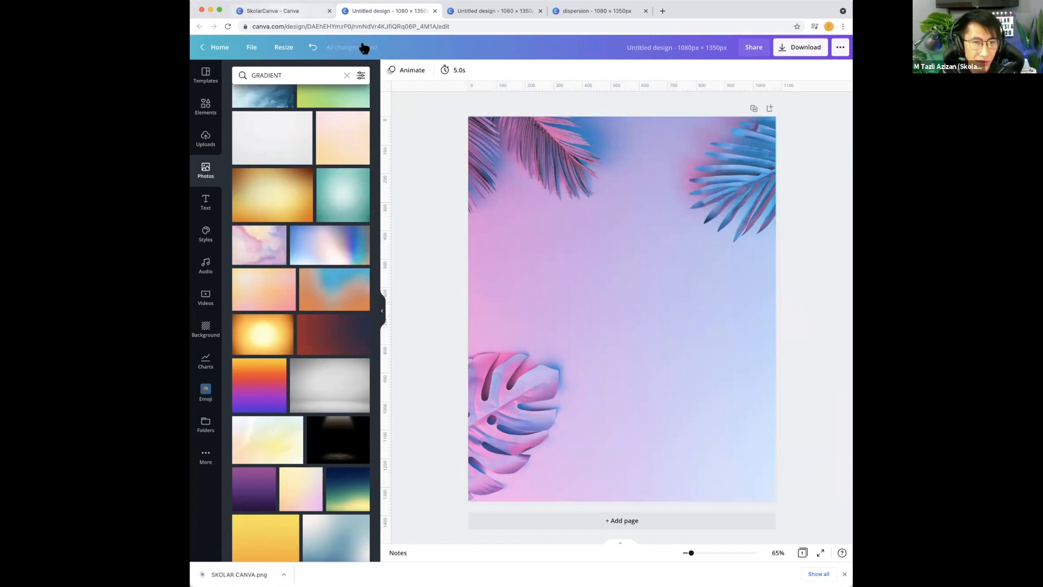
pyautogui.click(483, 49)
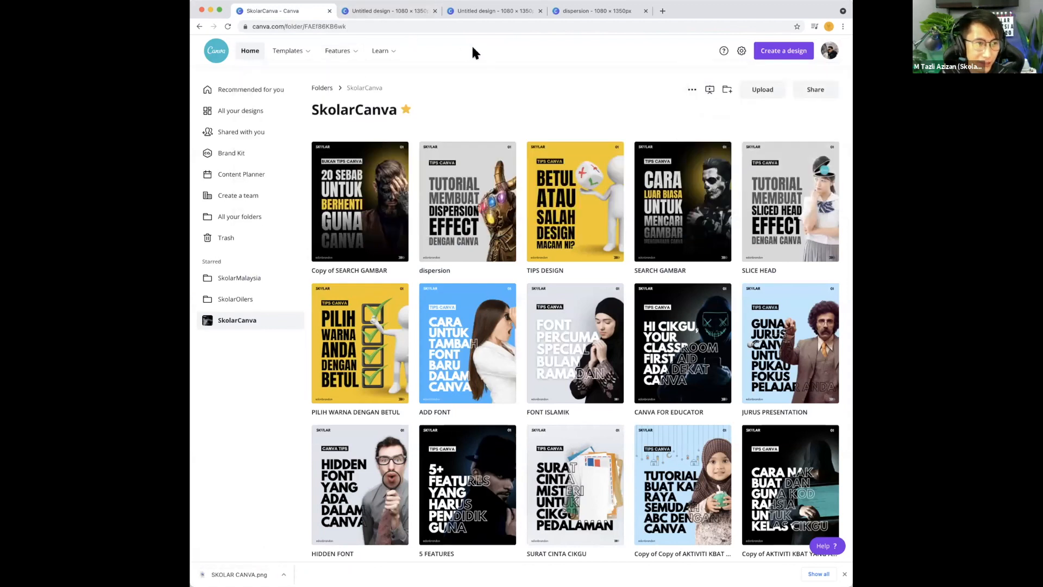
pyautogui.click(255, 90)
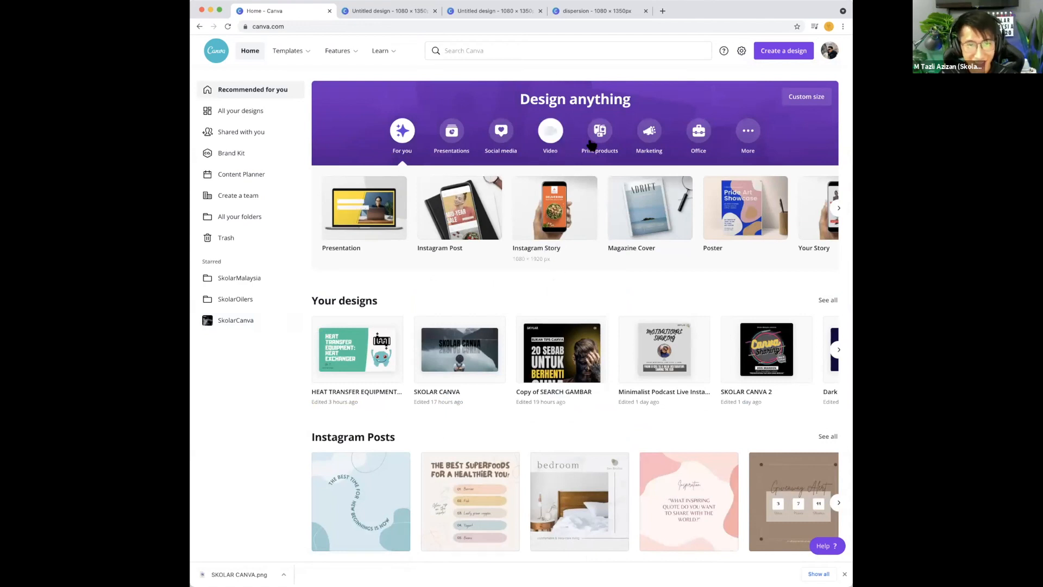
# Search the design types for YOUTUBE, choose YouTube Thumbnail and create a blank YouTube thumbnail design
pyautogui.click(520, 48)
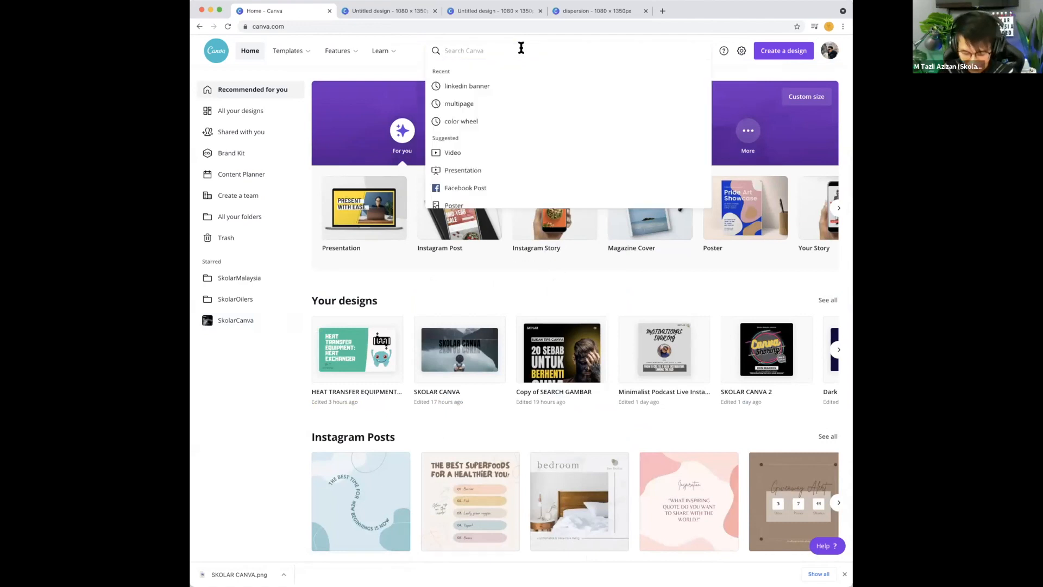
pyautogui.write('N')
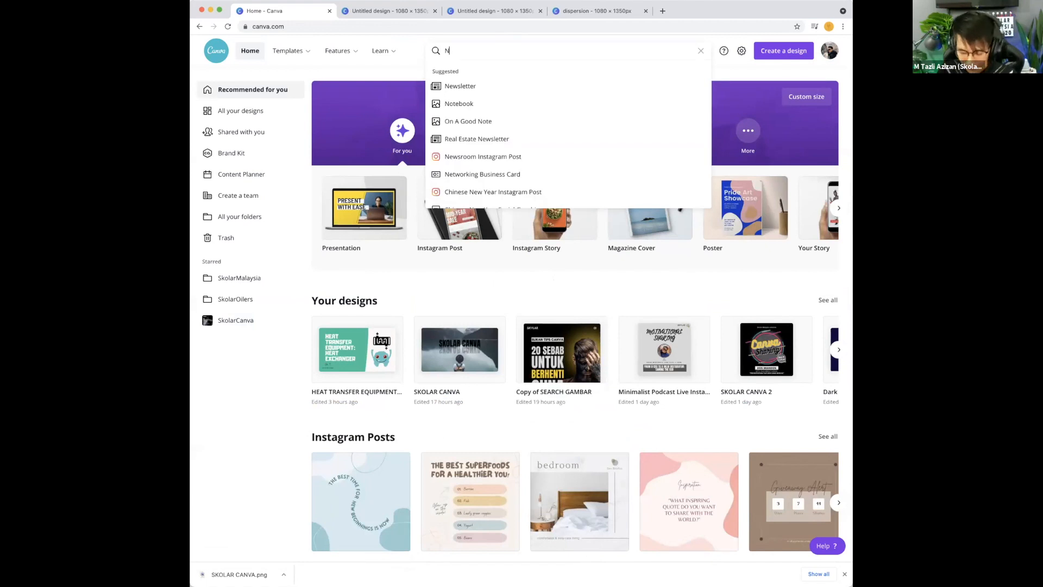
pyautogui.press('BackSpace')
pyautogui.write('YOUTUBE')
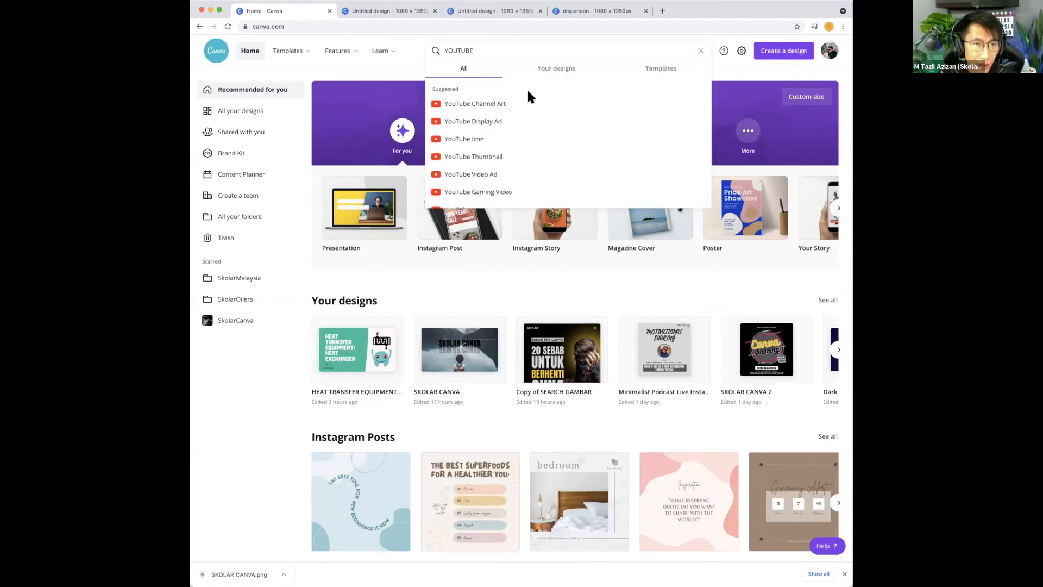
pyautogui.click(489, 157)
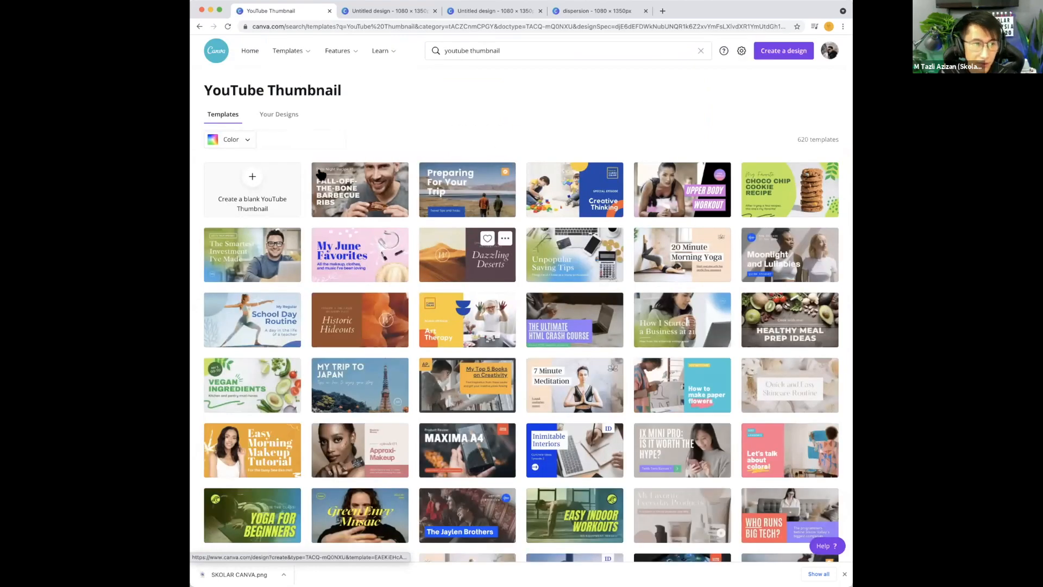
pyautogui.click(251, 184)
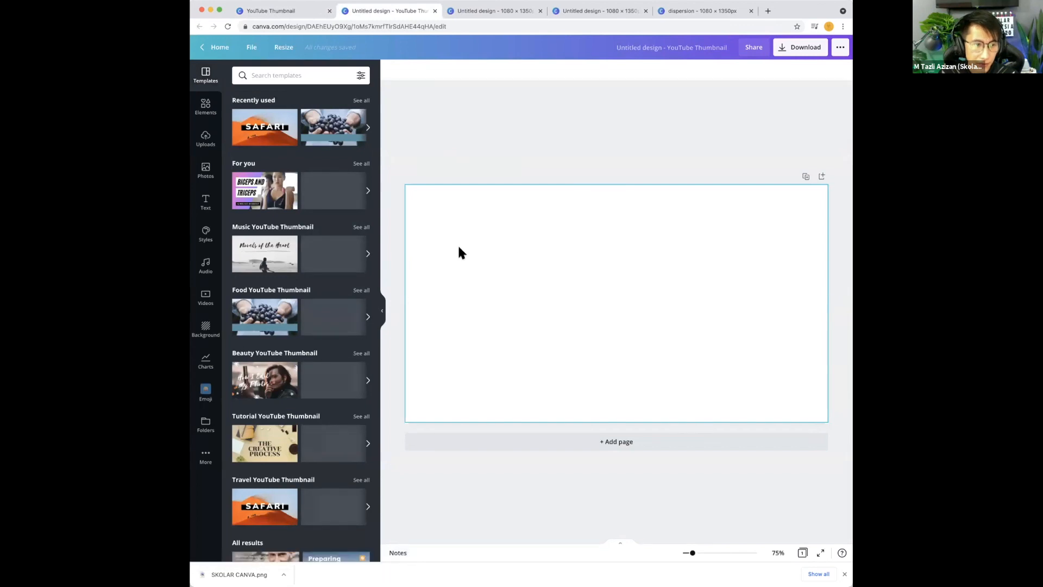
# Search the elements library for GRADIENT in the blank thumbnail design
pyautogui.click(204, 109)
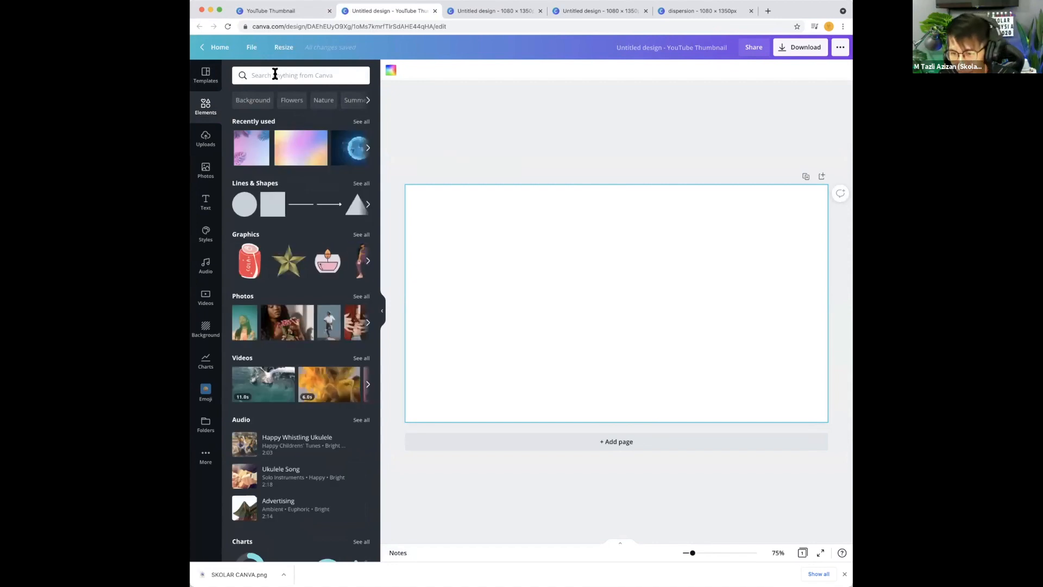
pyautogui.click(275, 74)
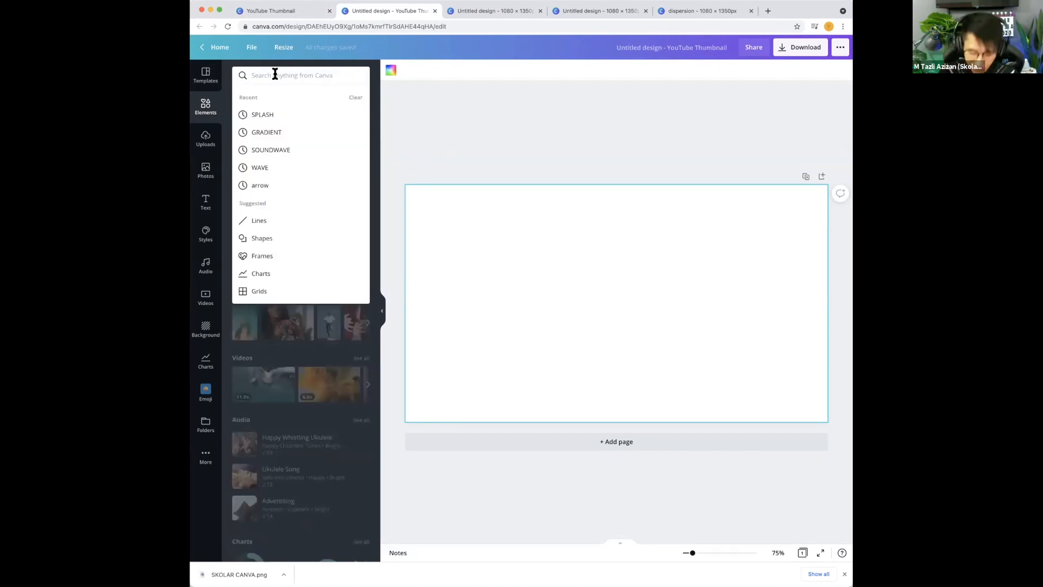
pyautogui.write('GRADI')
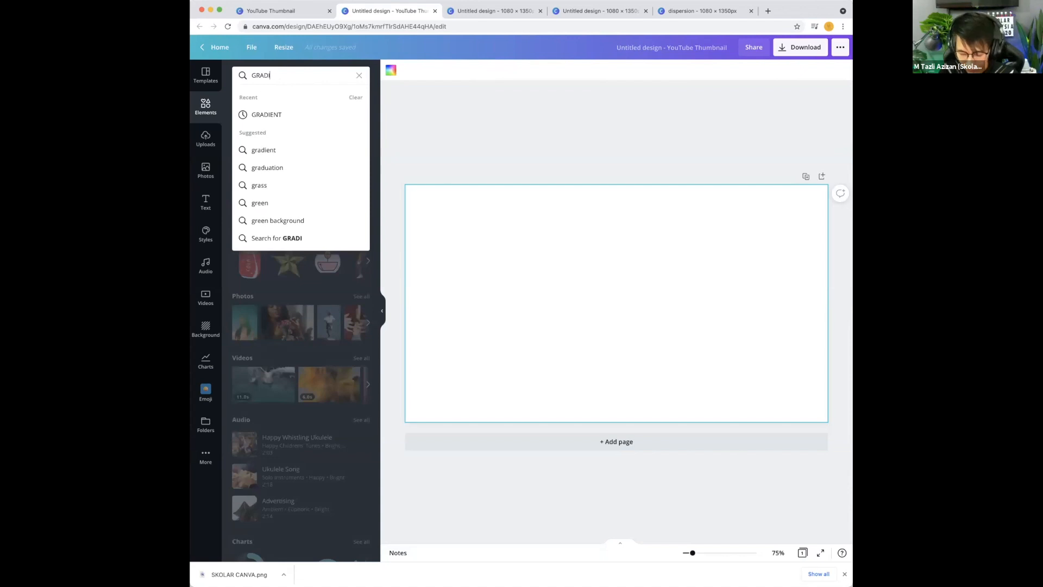
pyautogui.write('ENT')
pyautogui.press('Return')
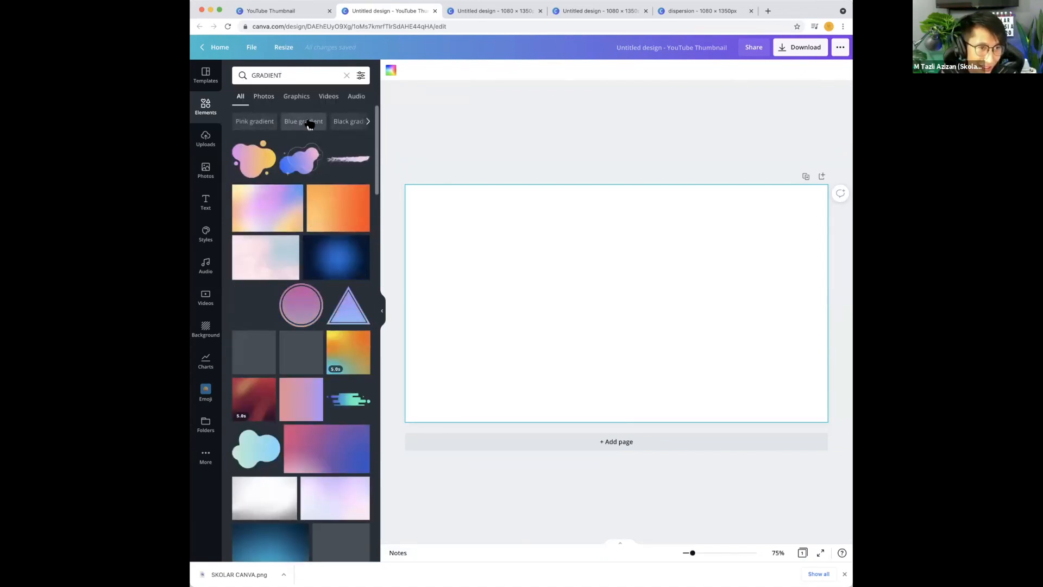
# Limit the GRADIENT results to graphics and examine the gradient shapes, blobs and brush strokes on offer
pyautogui.click(299, 97)
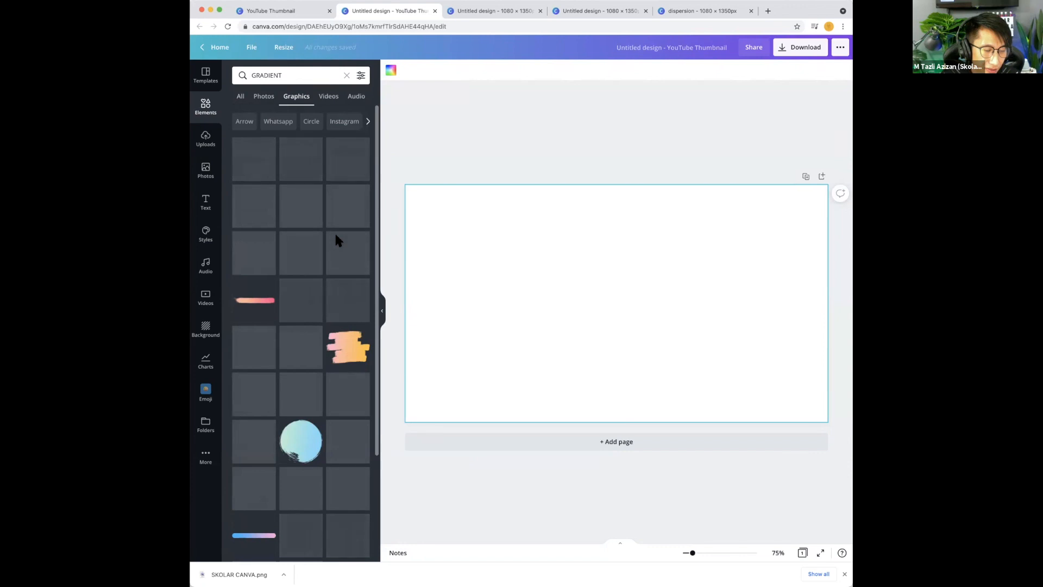
pyautogui.scroll(-3, 336, 240)
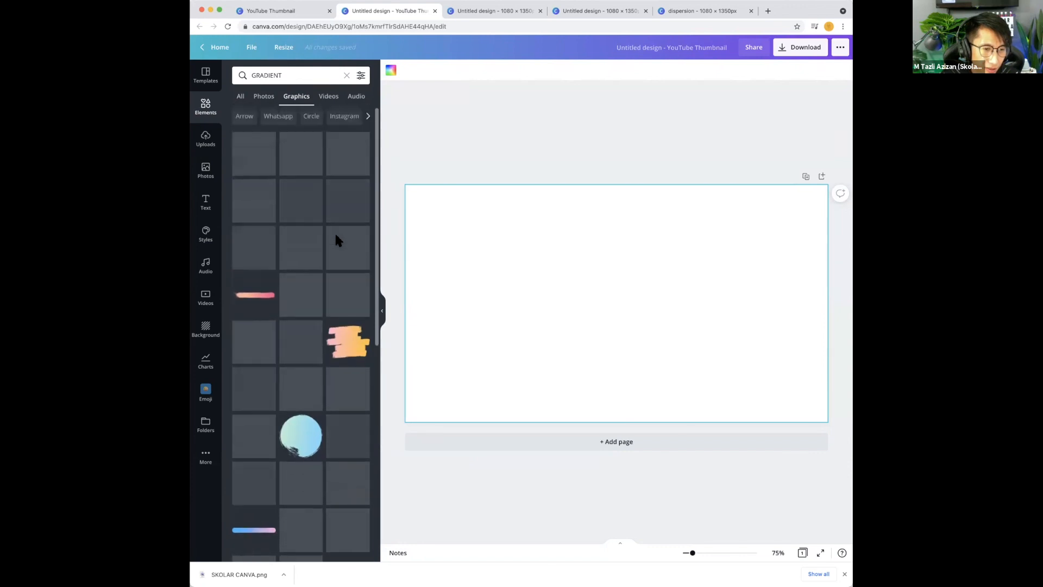
pyautogui.scroll(-5, 334, 230)
pyautogui.scroll(8, 331, 230)
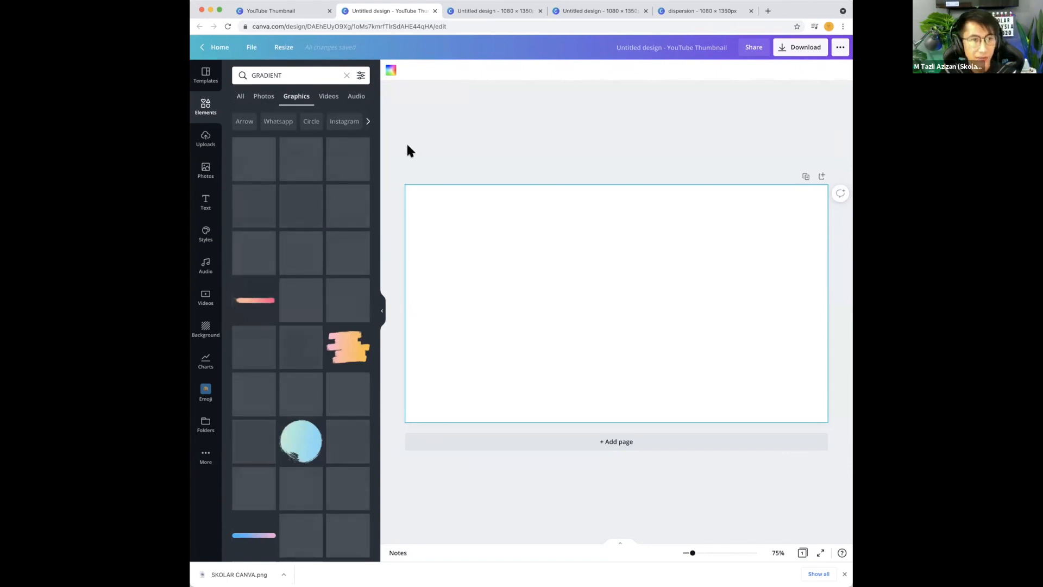
pyautogui.scroll(-5, 314, 226)
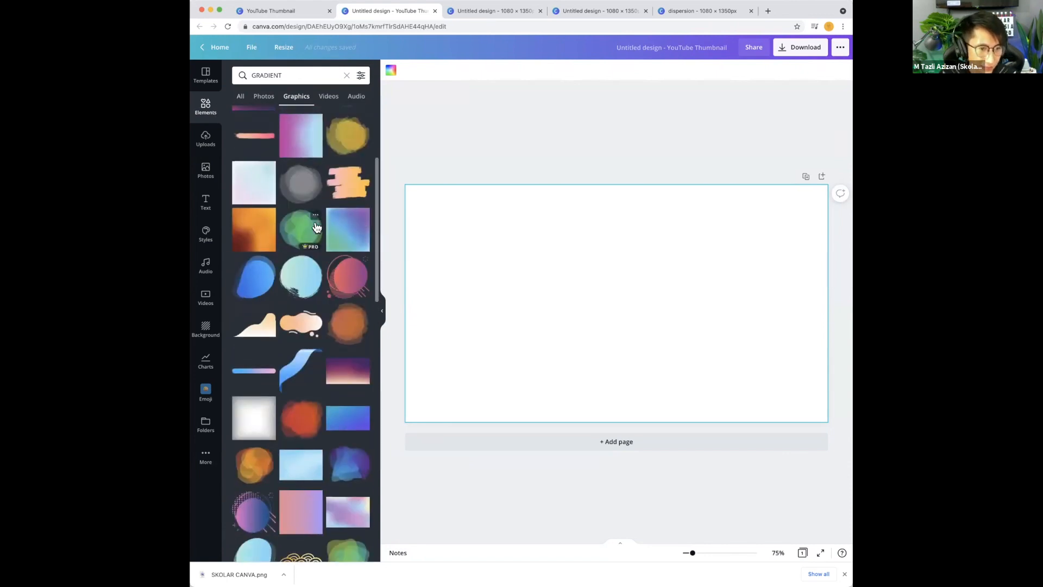
pyautogui.scroll(-15, 316, 228)
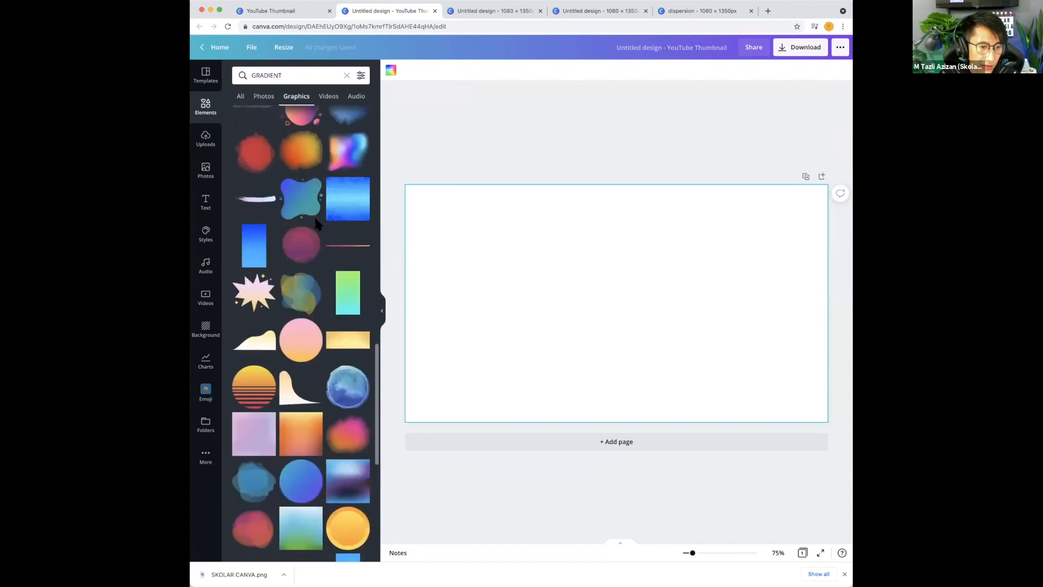
pyautogui.scroll(-6, 315, 220)
pyautogui.scroll(7, 315, 220)
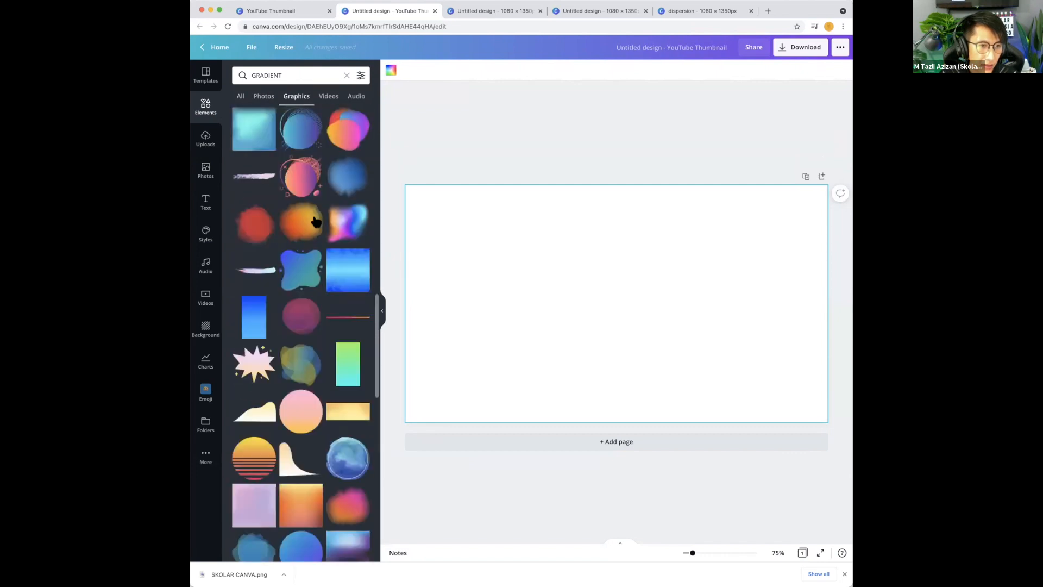
pyautogui.scroll(10, 315, 220)
pyautogui.scroll(-10, 302, 223)
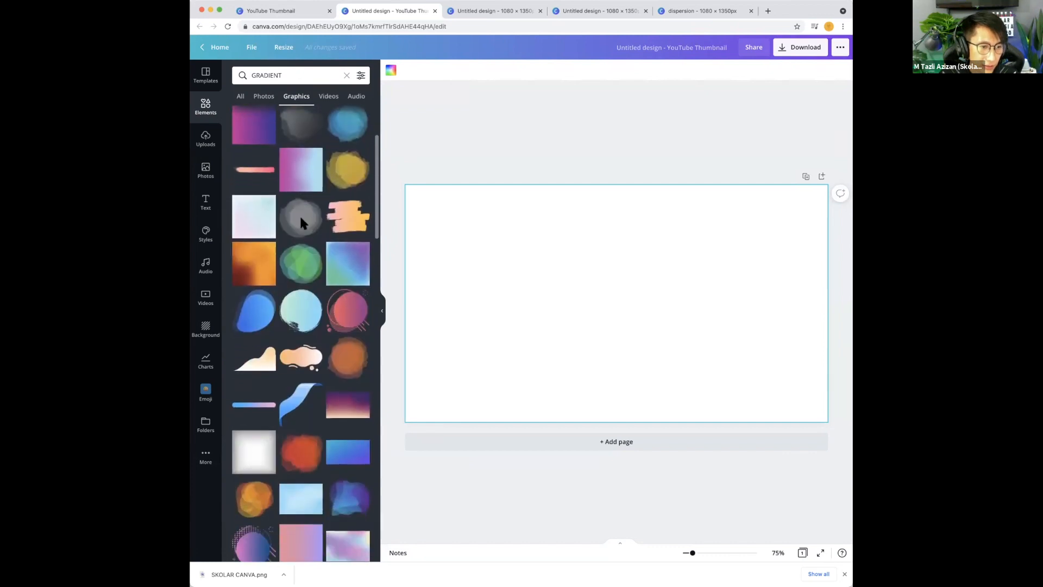
pyautogui.scroll(-10, 302, 223)
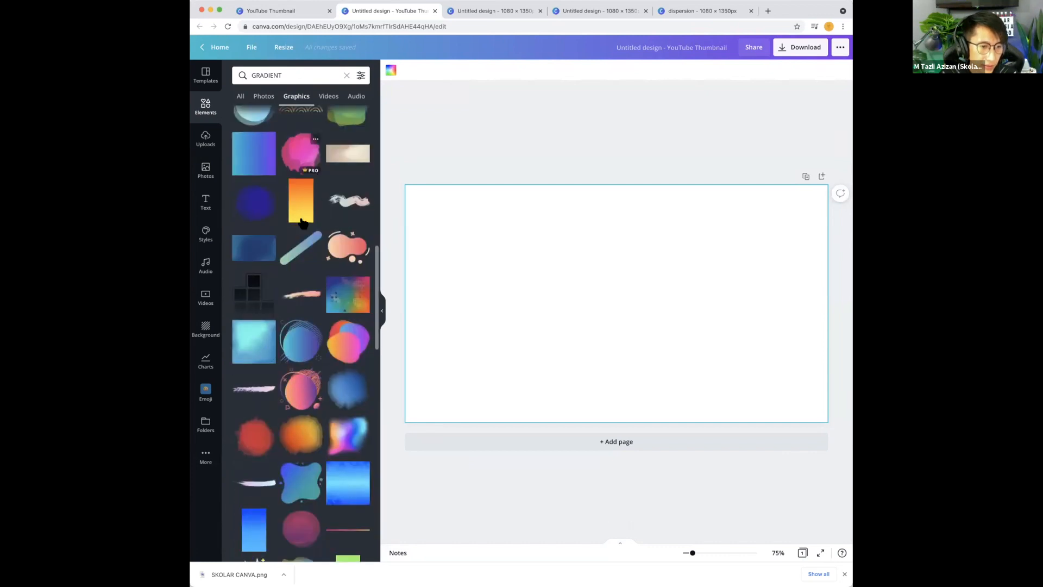
pyautogui.scroll(-3, 303, 223)
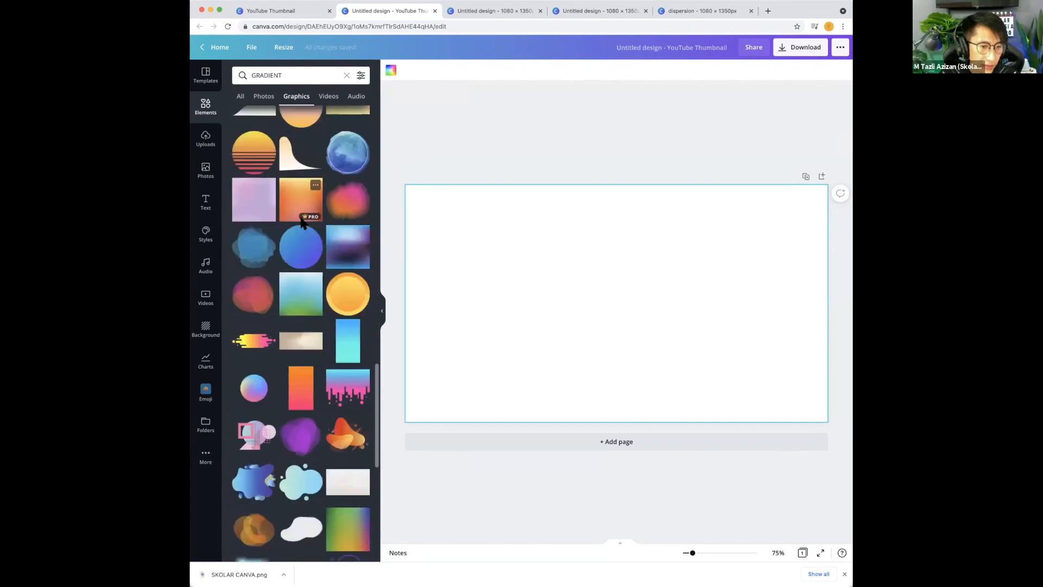
# Filter the gradient graphics by the purple color and apply the filter
pyautogui.click(362, 75)
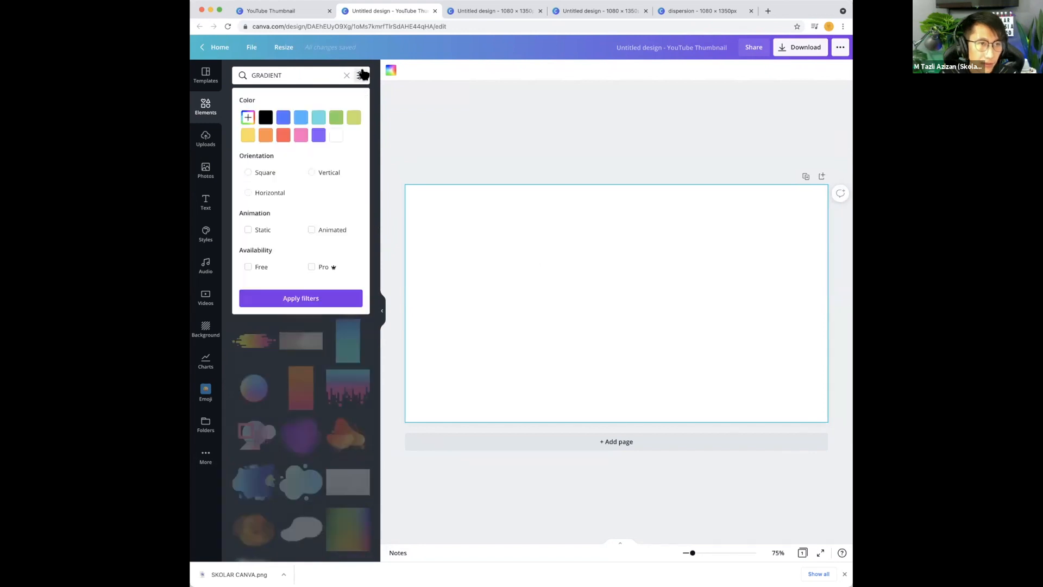
pyautogui.click(399, 163)
pyautogui.click(360, 75)
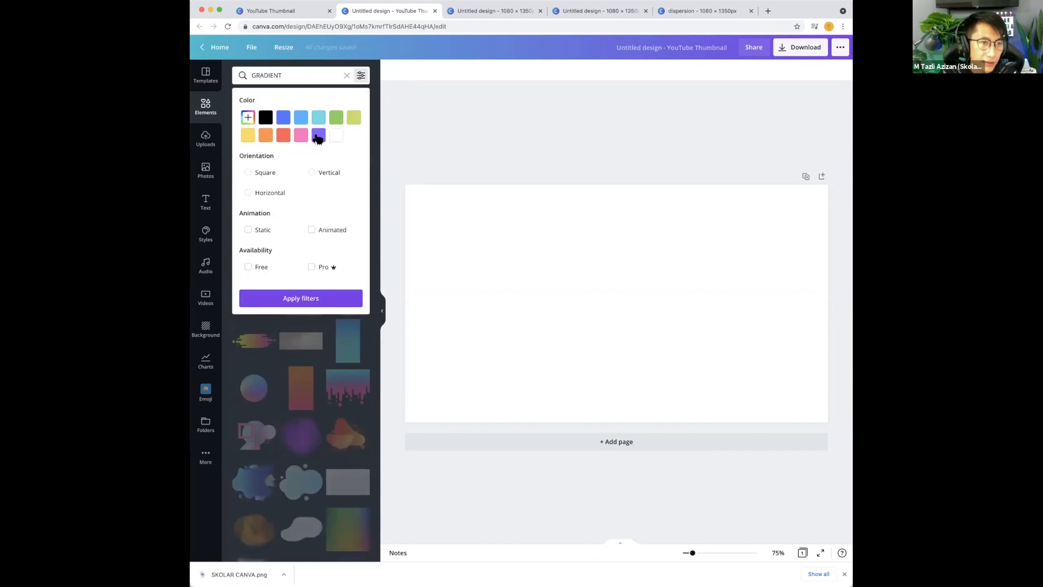
pyautogui.click(321, 293)
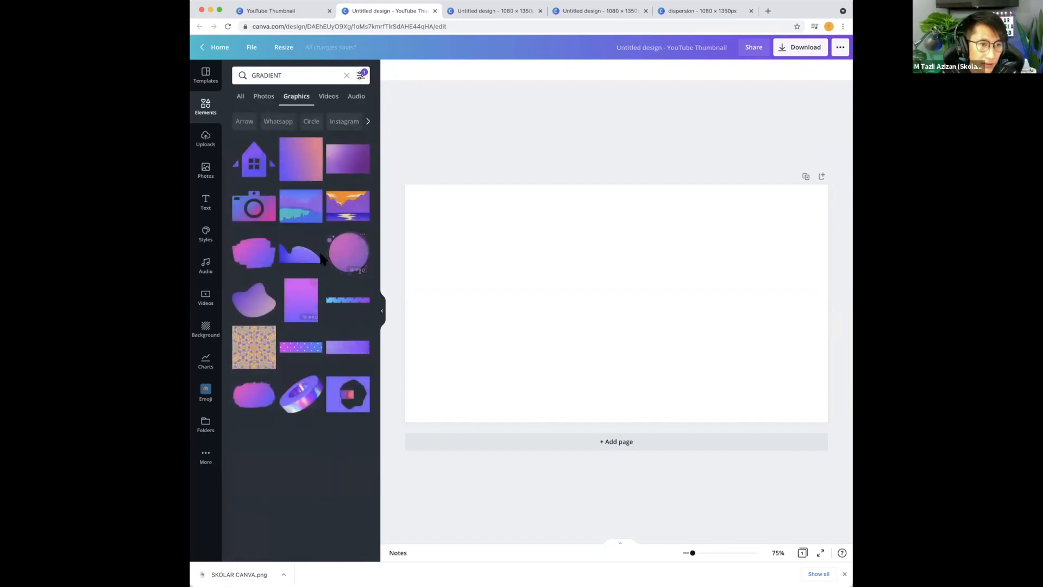
# Examine the purple gradient results among photos and across all element types
pyautogui.click(207, 177)
pyautogui.click(205, 107)
pyautogui.click(264, 97)
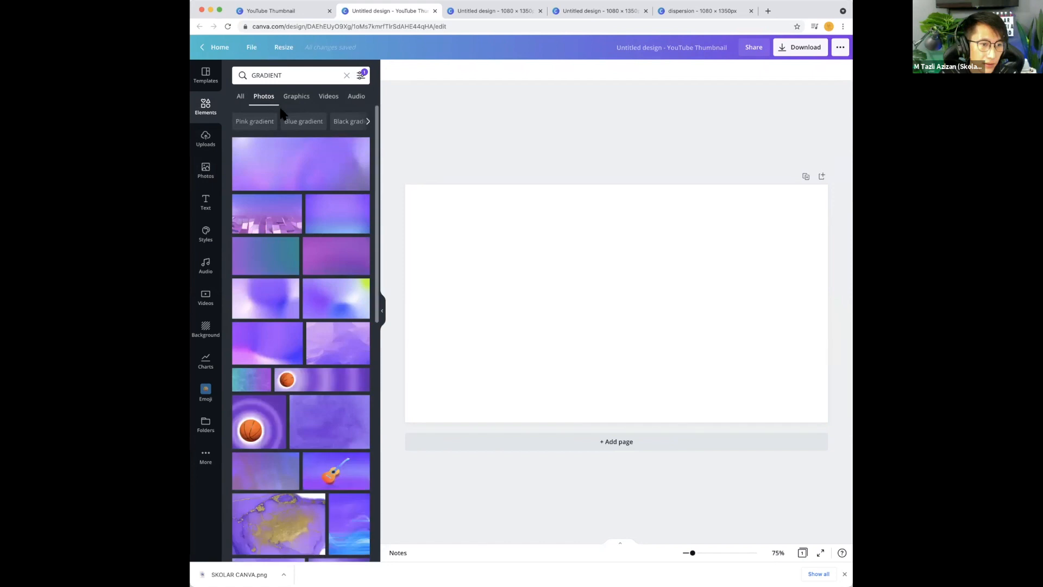
pyautogui.click(290, 97)
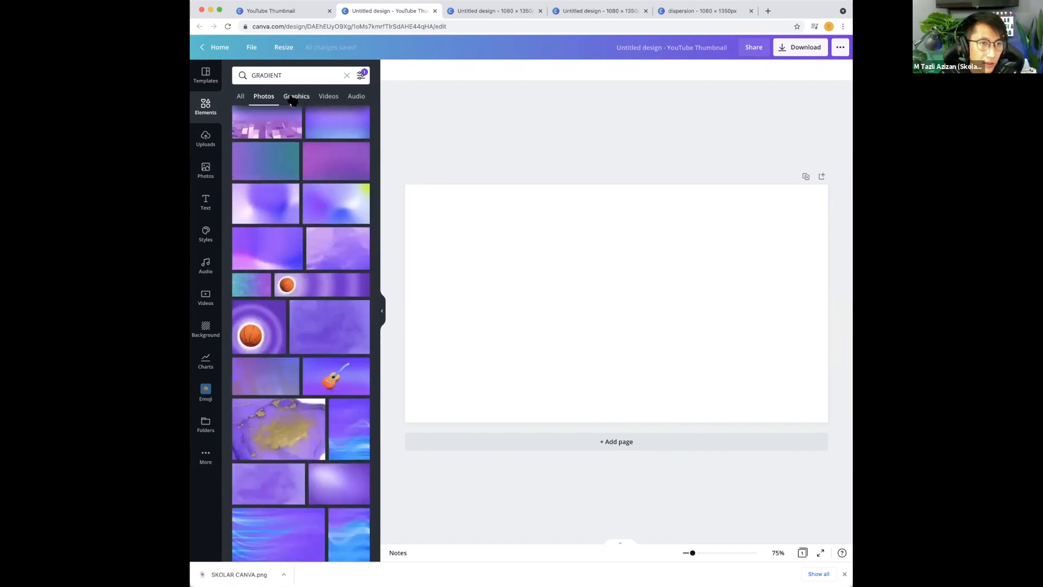
pyautogui.click(240, 95)
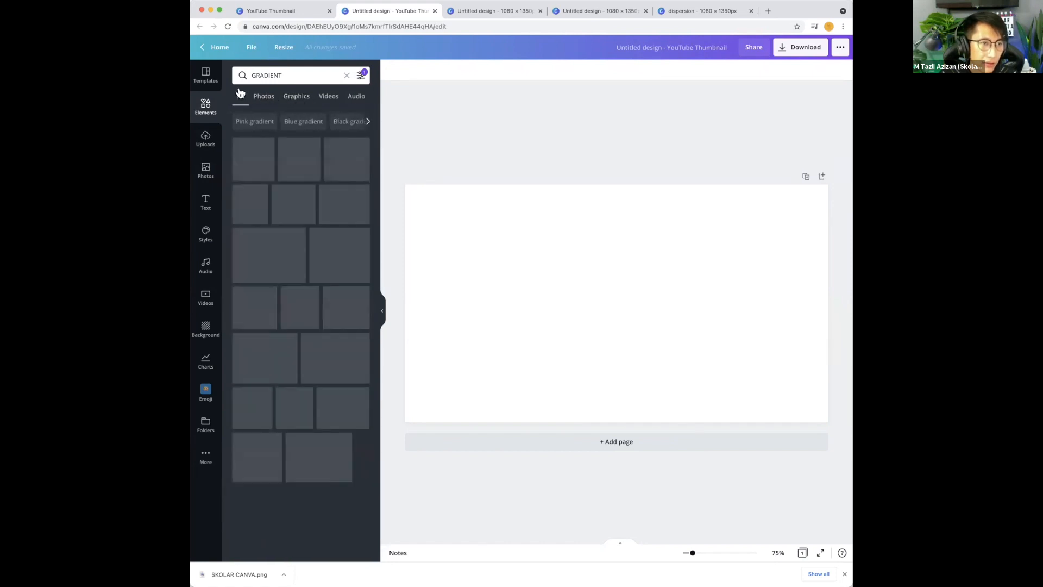
pyautogui.scroll(-2, 308, 212)
pyautogui.scroll(-10, 307, 212)
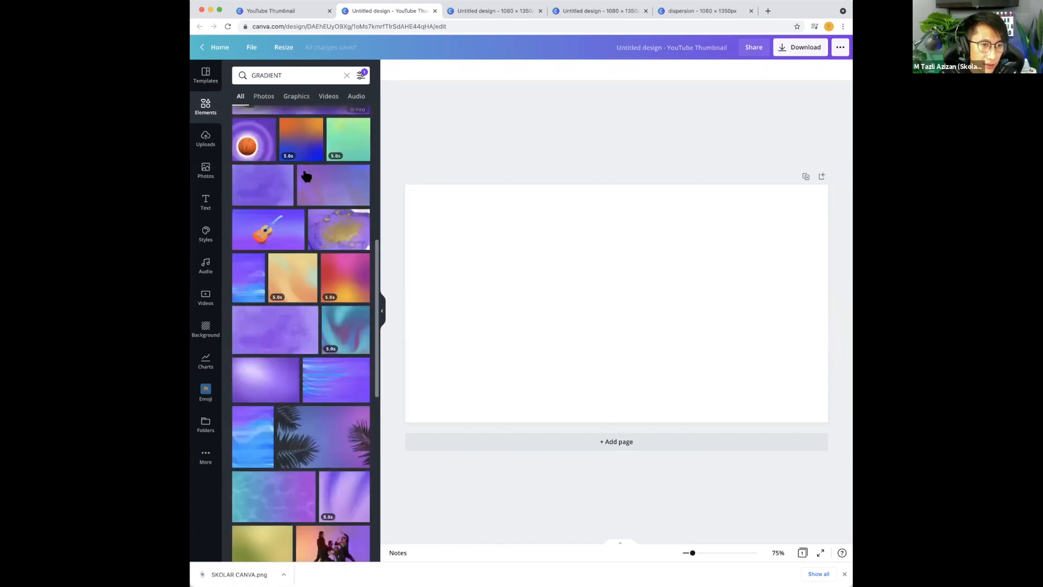
# Clear the GRADIENT search with its color filter and look through the general elements library
pyautogui.click(359, 76)
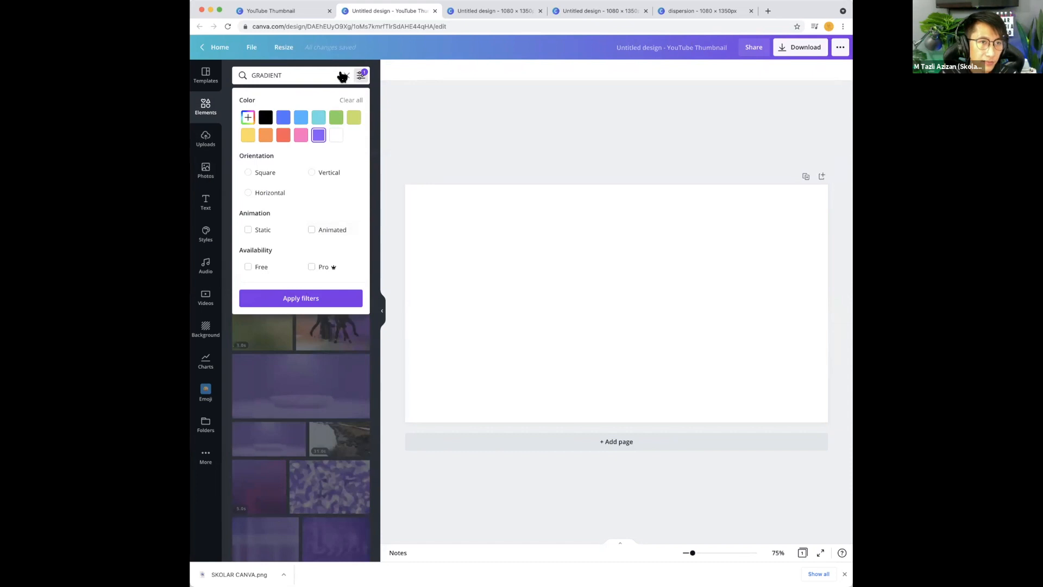
pyautogui.click(346, 74)
pyautogui.click(501, 230)
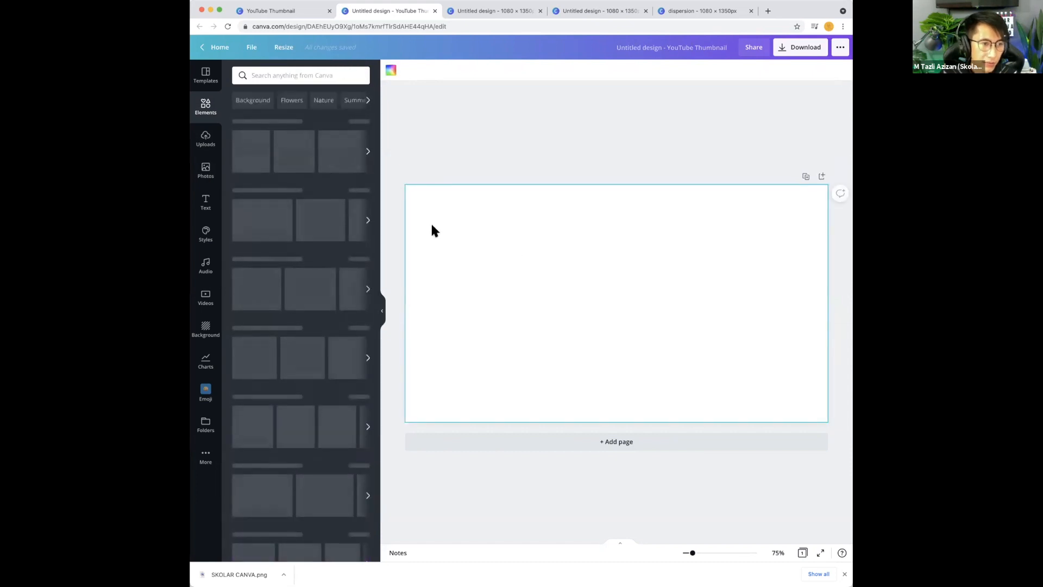
pyautogui.scroll(-4, 321, 192)
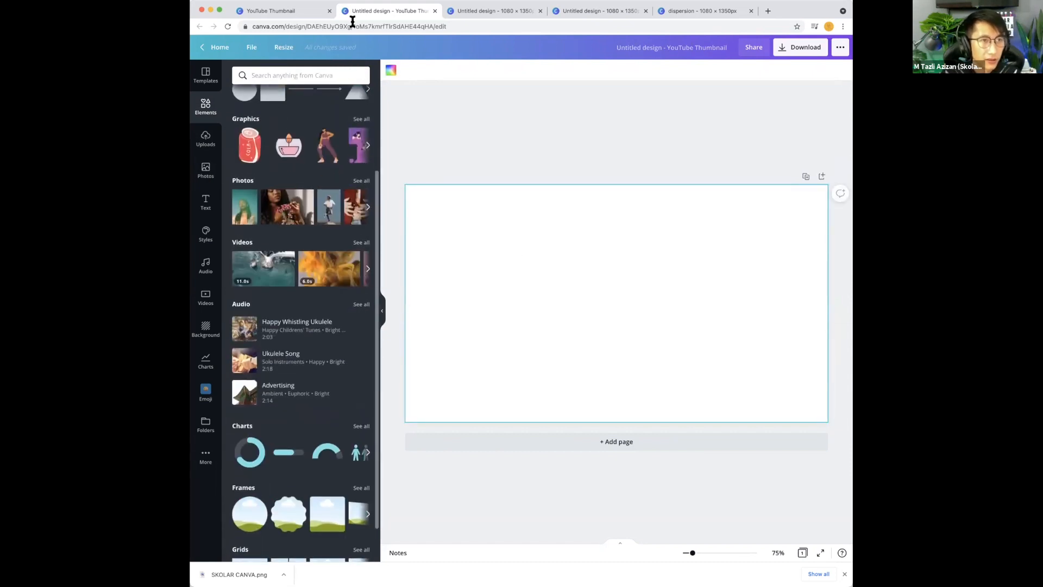
# Search the elements library for GRADIENT in the YouTube thumbnail design
pyautogui.click(276, 11)
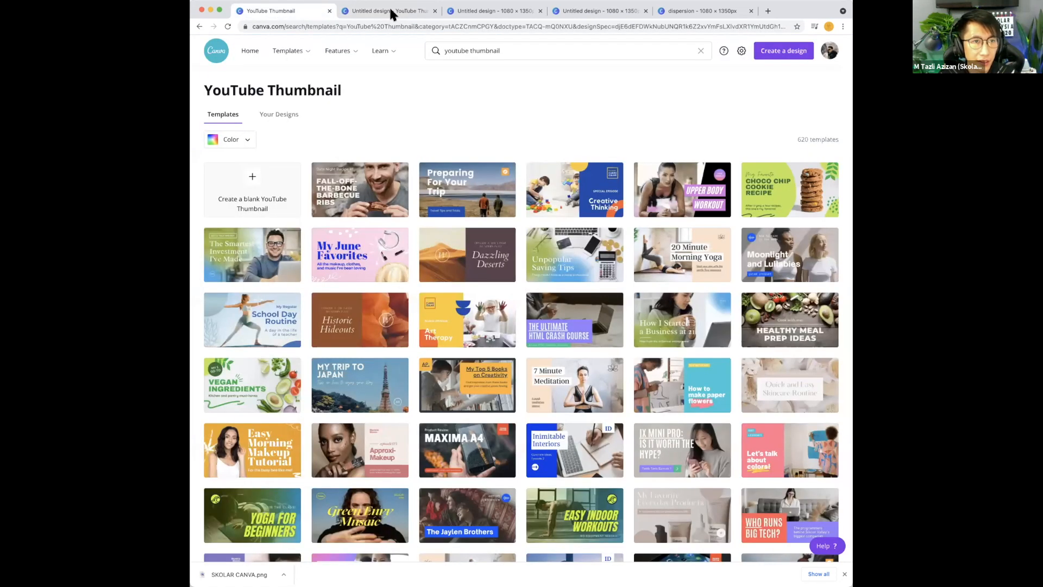
pyautogui.hotkey('ctrl', 'Tab')
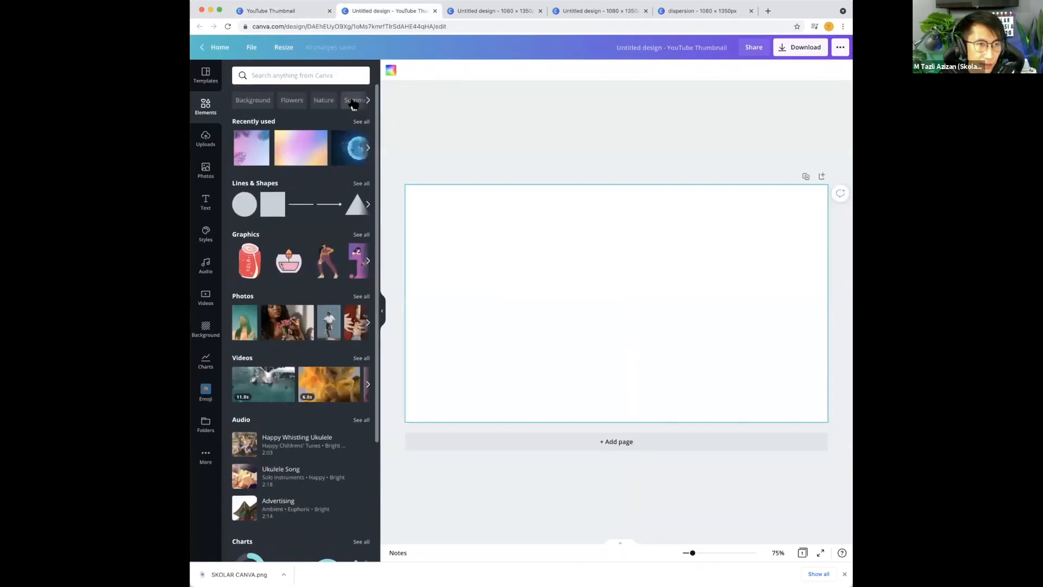
pyautogui.click(323, 74)
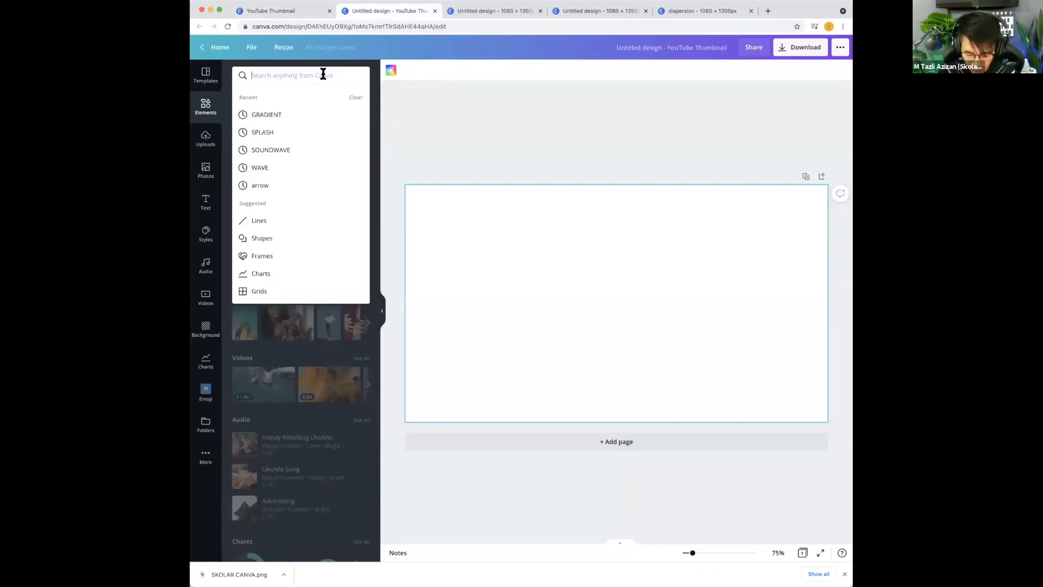
pyautogui.write('GRADIENT')
pyautogui.press('Return')
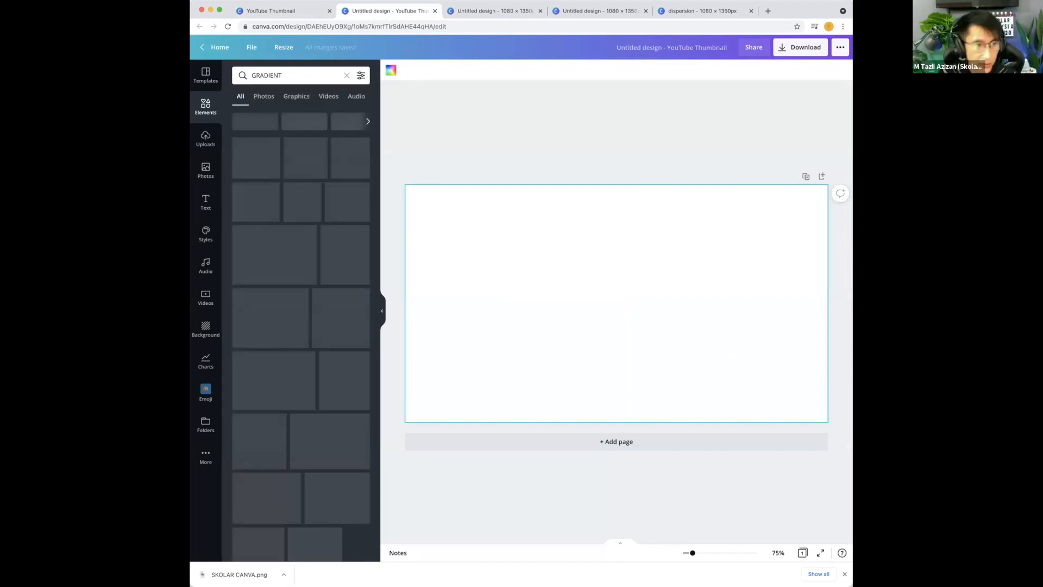
# Limit the GRADIENT results to graphics, insert the square purple-to-transparent gradient, and place it near the page's upper-left corner
pyautogui.scroll(-6, 314, 198)
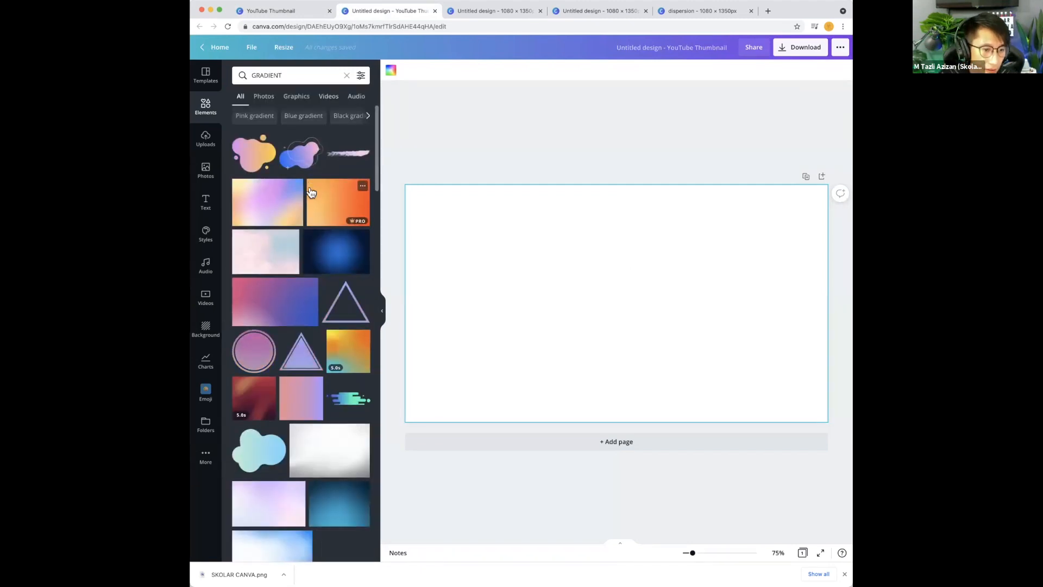
pyautogui.scroll(-12, 310, 191)
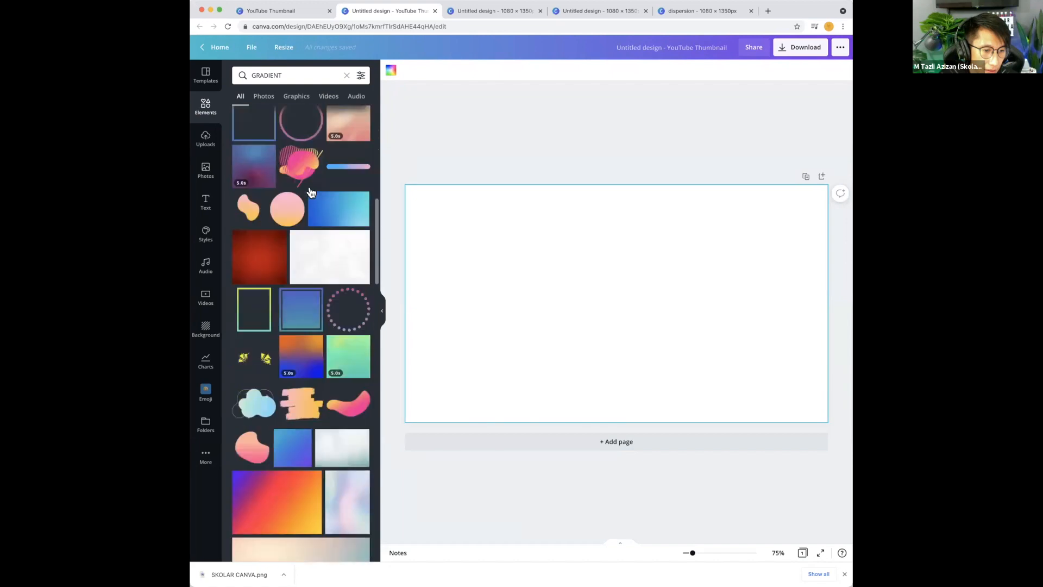
pyautogui.scroll(-4, 311, 192)
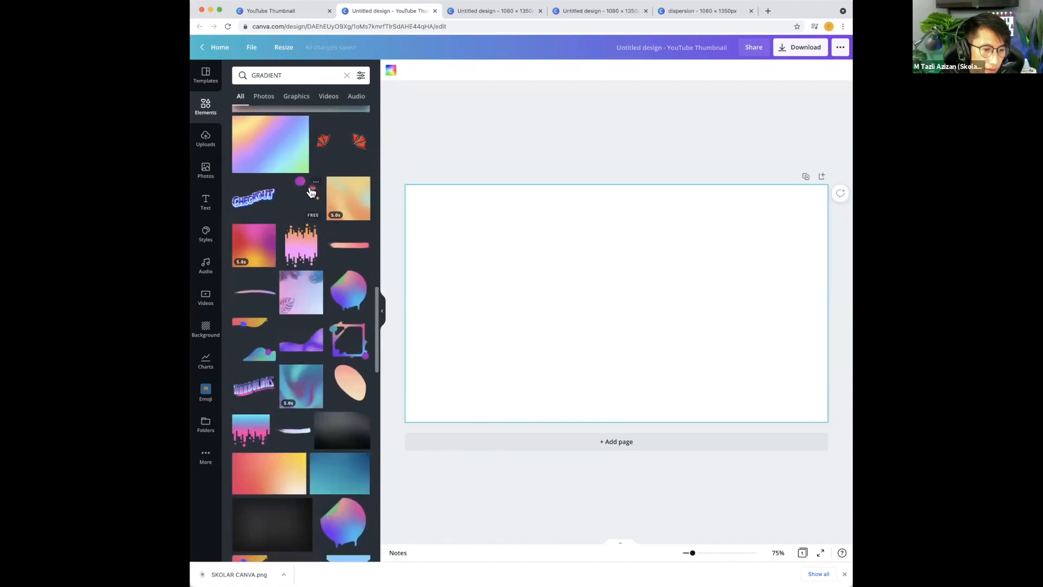
pyautogui.scroll(-5, 310, 191)
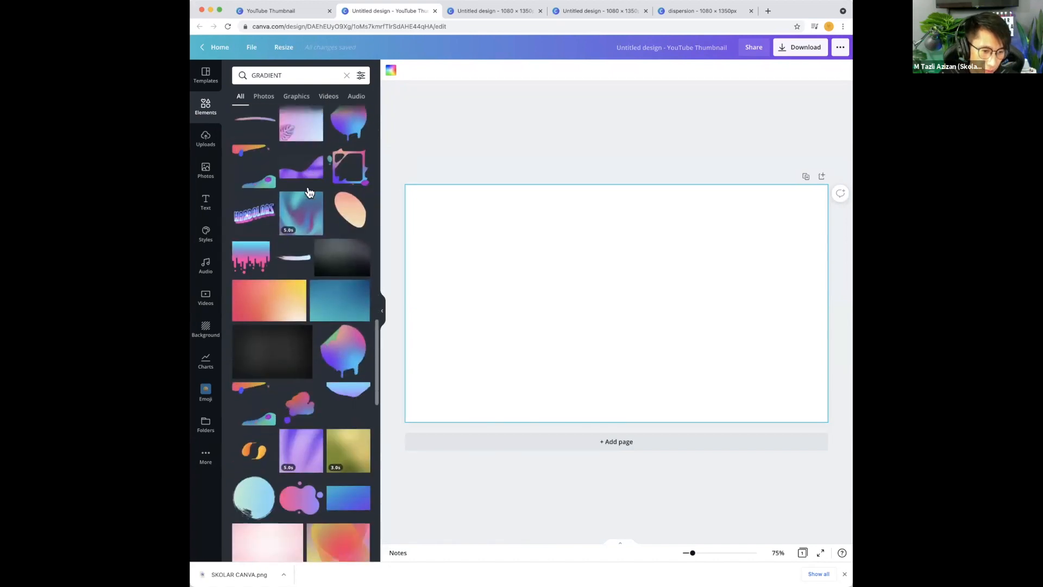
pyautogui.scroll(-8, 310, 191)
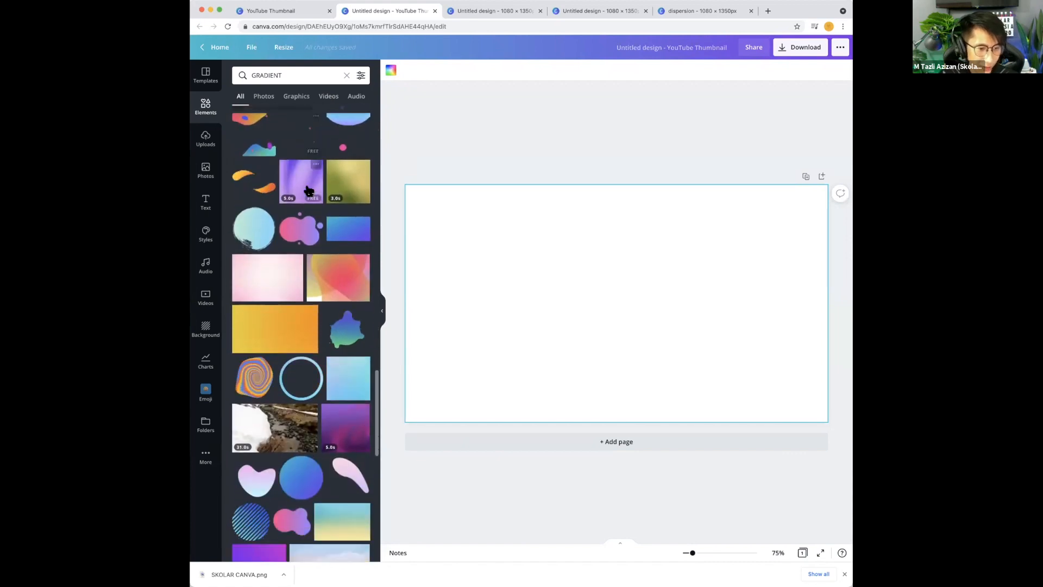
pyautogui.scroll(-6, 308, 190)
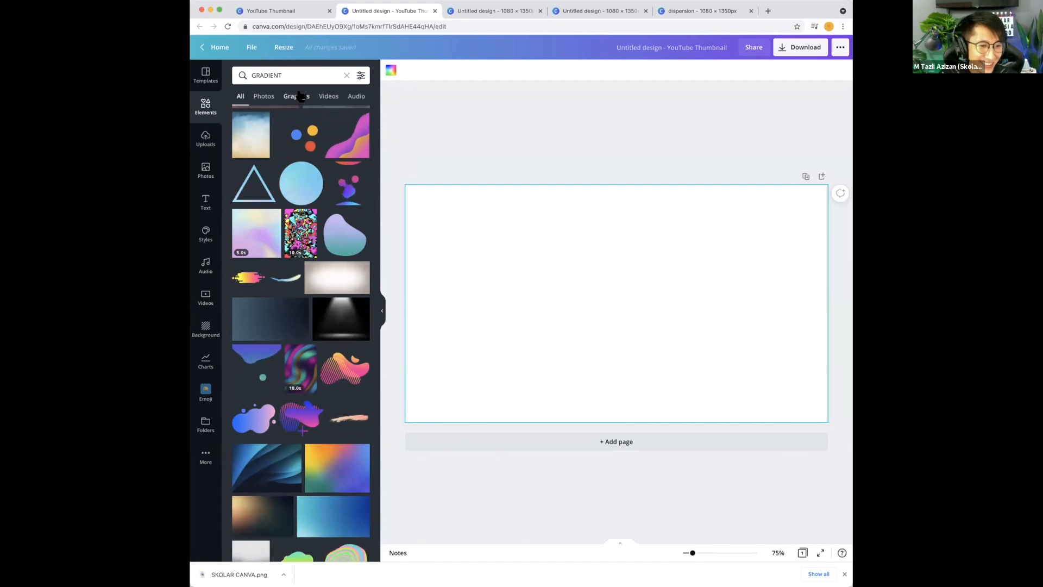
pyautogui.click(298, 96)
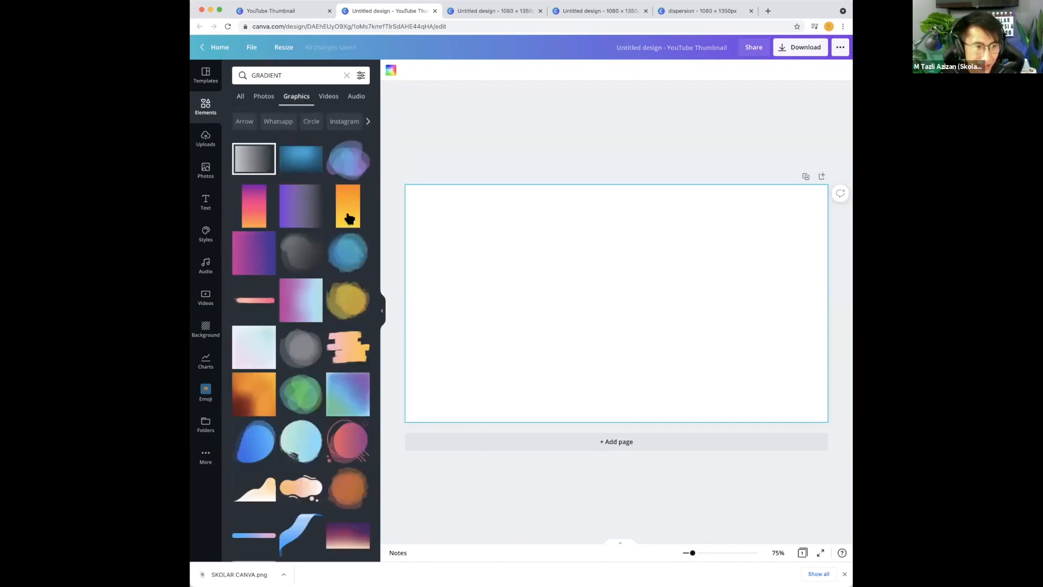
pyautogui.click(301, 205)
pyautogui.moveTo(594, 278); pyautogui.dragTo(550, 277)
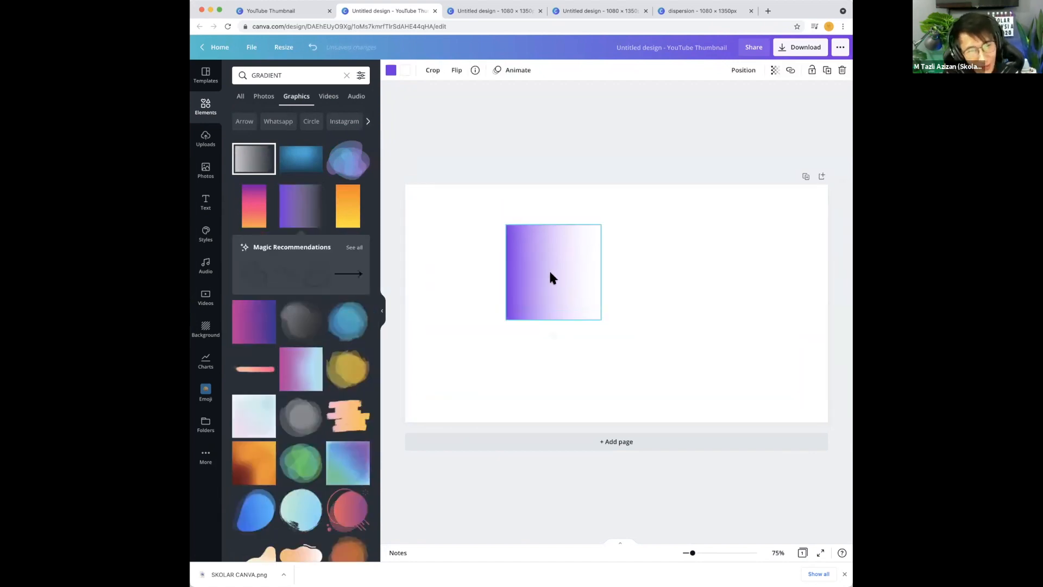
pyautogui.moveTo(590, 330); pyautogui.dragTo(544, 343)
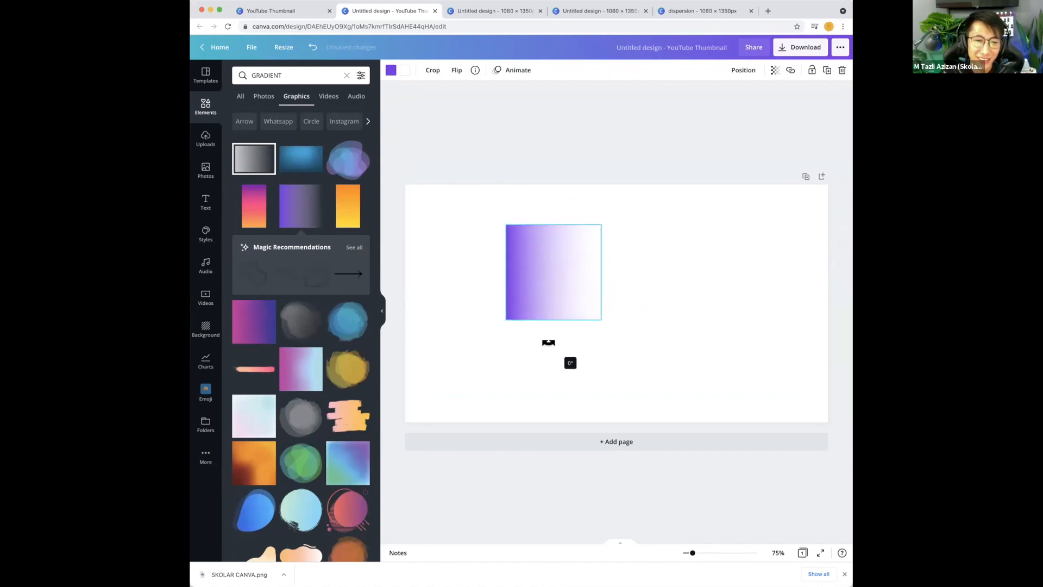
pyautogui.moveTo(511, 263); pyautogui.dragTo(486, 254)
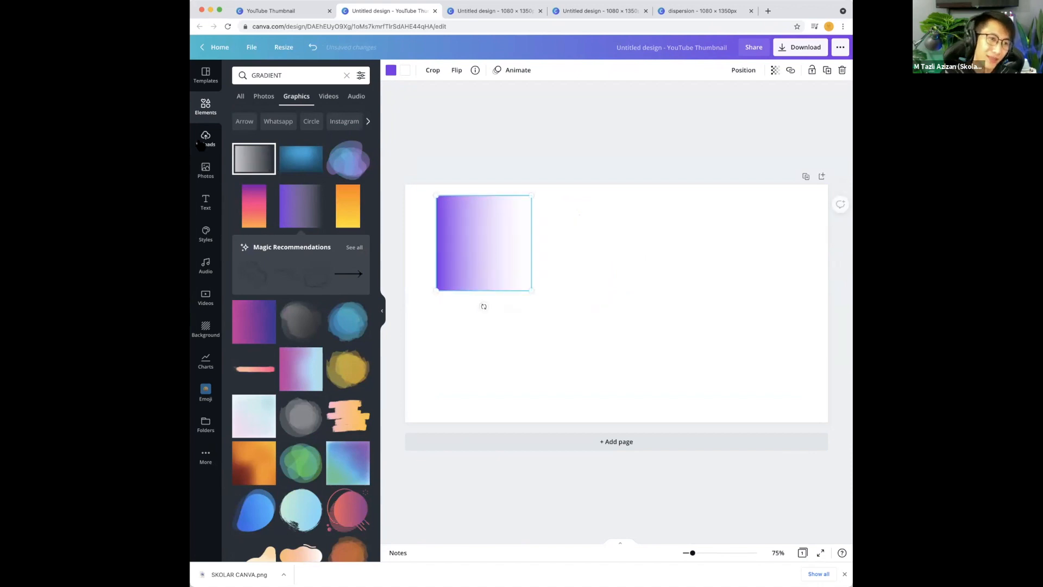
# Insert the photo of the masked woman shopping for oranges and enlarge it to fill the page's height against its right edge
pyautogui.click(206, 169)
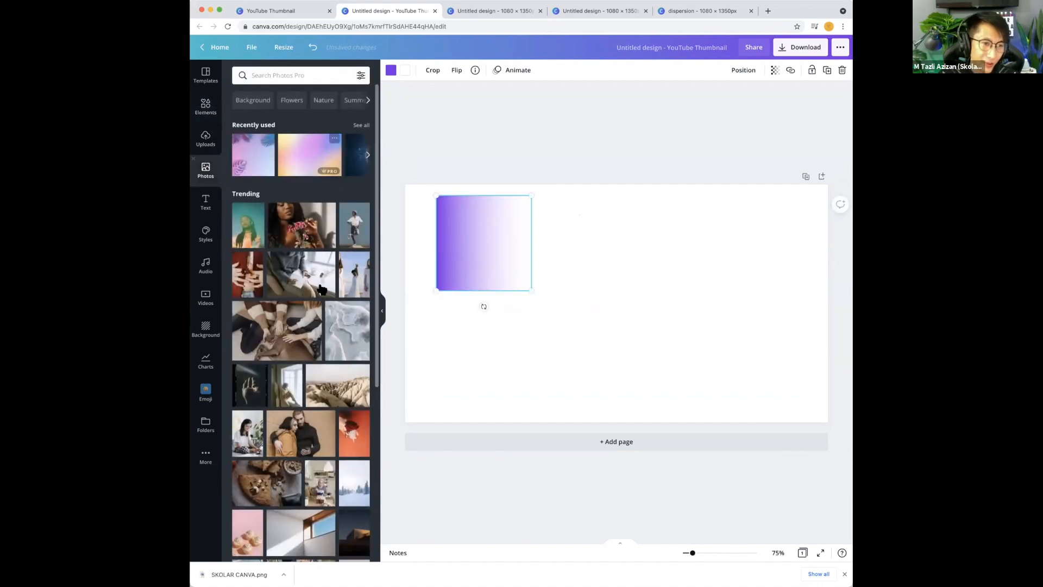
pyautogui.scroll(-3, 296, 318)
pyautogui.scroll(-5, 296, 318)
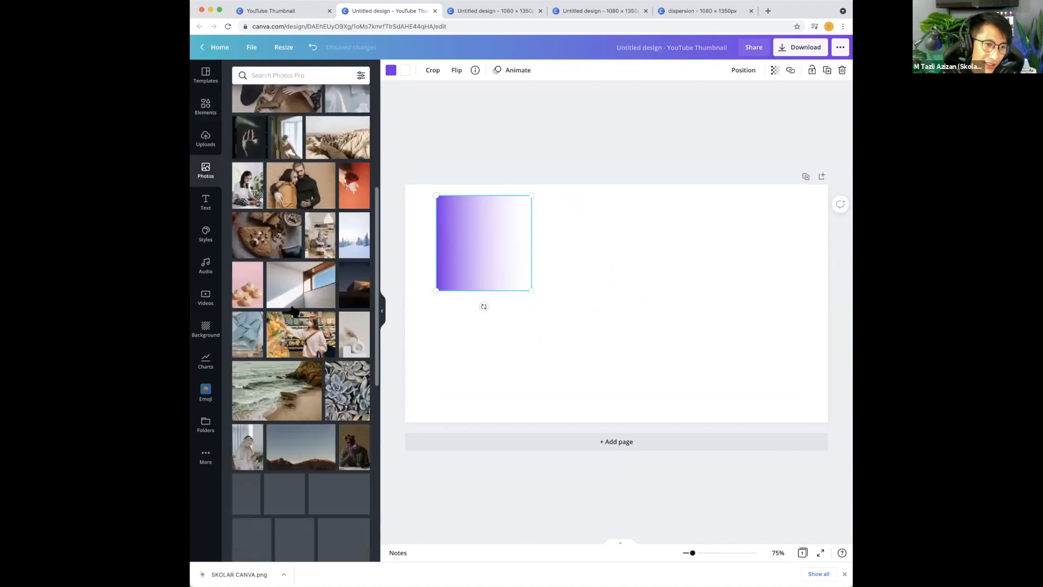
pyautogui.click(298, 242)
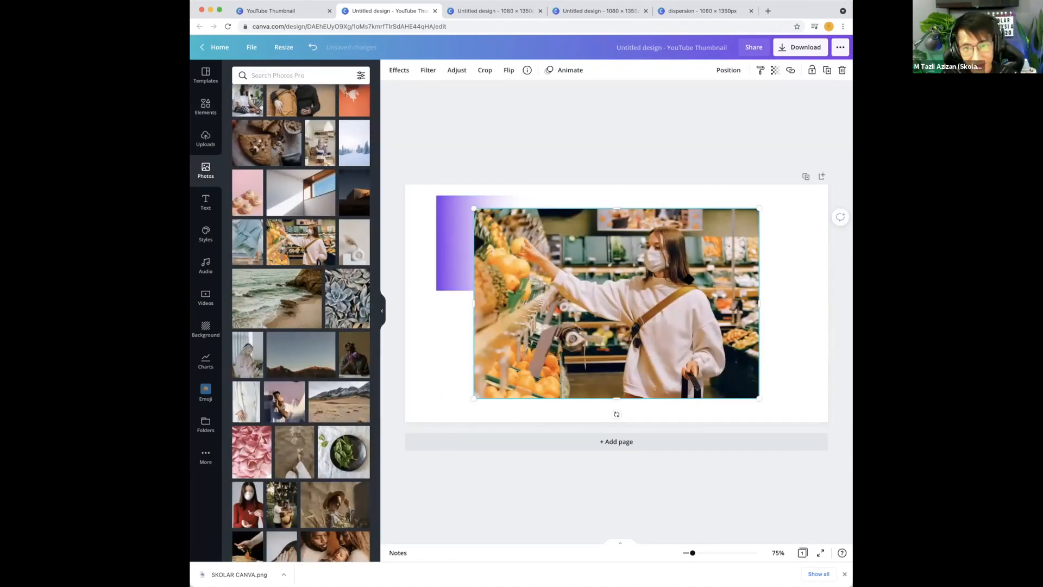
pyautogui.moveTo(620, 302); pyautogui.dragTo(683, 279)
pyautogui.moveTo(539, 374); pyautogui.dragTo(470, 419)
pyautogui.moveTo(471, 184); pyautogui.dragTo(465, 179)
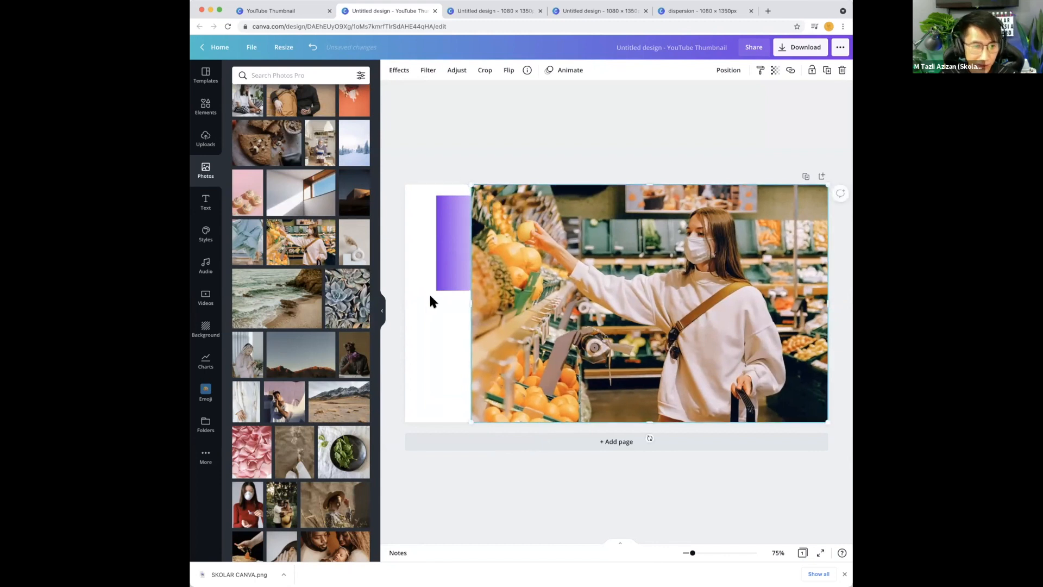
# Bring the purple gradient in front of the photo and enlarge it to the page's full height against the left edge
pyautogui.moveTo(447, 274); pyautogui.dragTo(439, 271)
pyautogui.rightClick(439, 271)
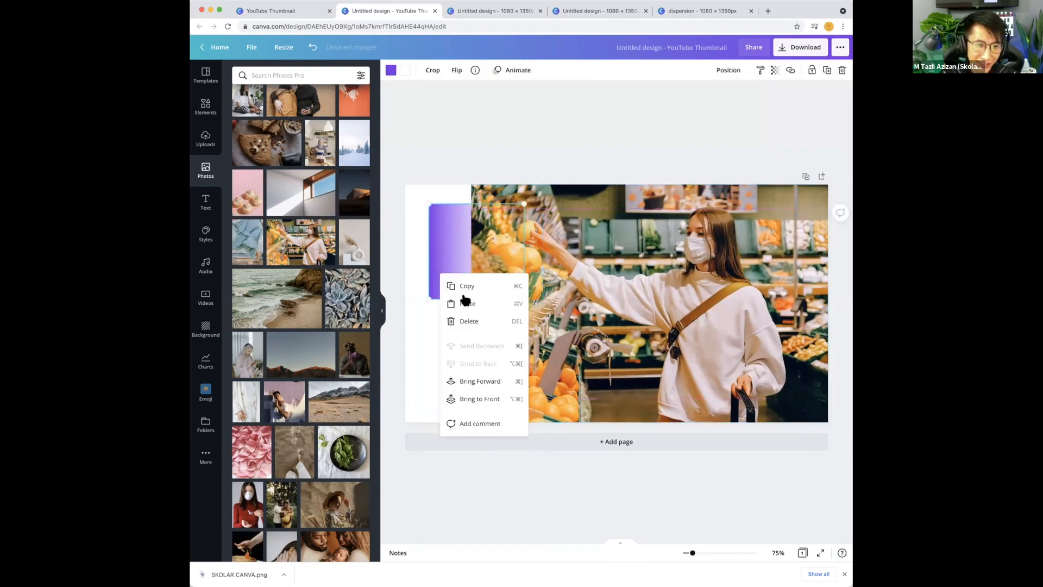
pyautogui.click(471, 401)
pyautogui.moveTo(449, 250); pyautogui.dragTo(506, 234)
pyautogui.moveTo(582, 282); pyautogui.dragTo(754, 386)
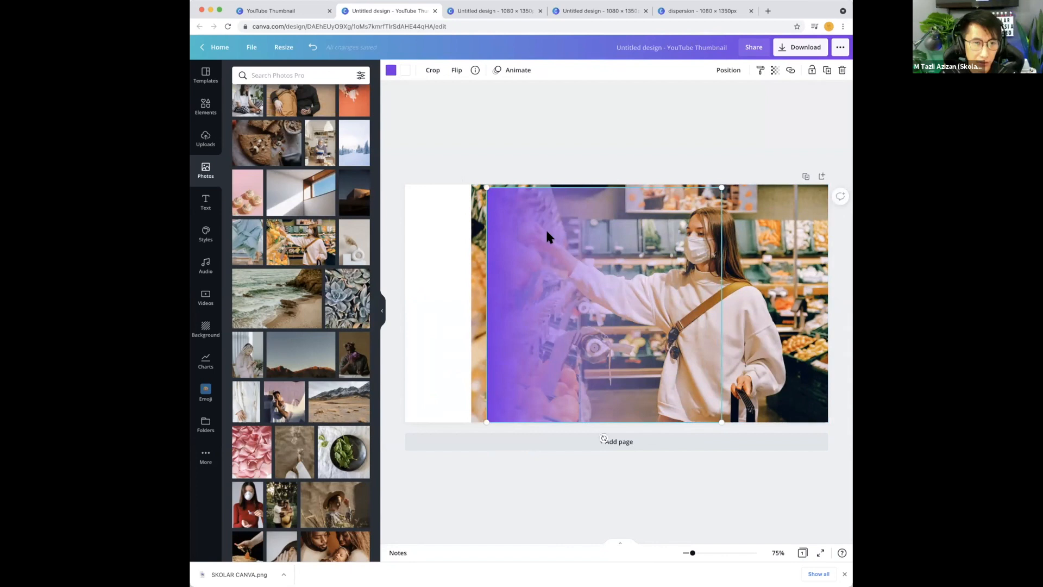
pyautogui.moveTo(546, 232); pyautogui.dragTo(525, 260)
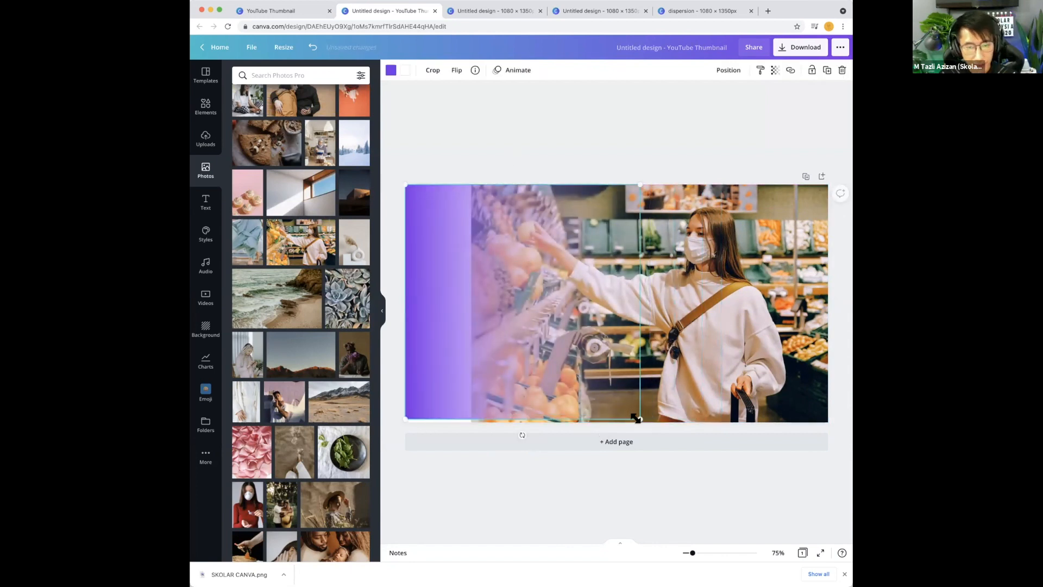
pyautogui.moveTo(649, 423); pyautogui.dragTo(651, 427)
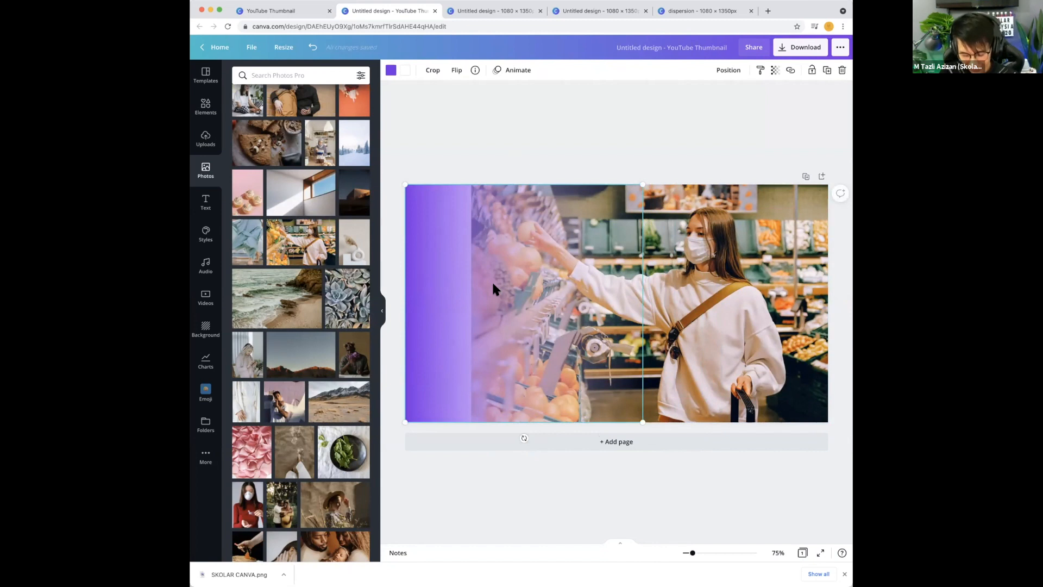
# Duplicate the purple gradient and stack the copy exactly over the original at the page's left edge
pyautogui.moveTo(494, 288); pyautogui.dragTo(475, 266)
pyautogui.press('super+d')
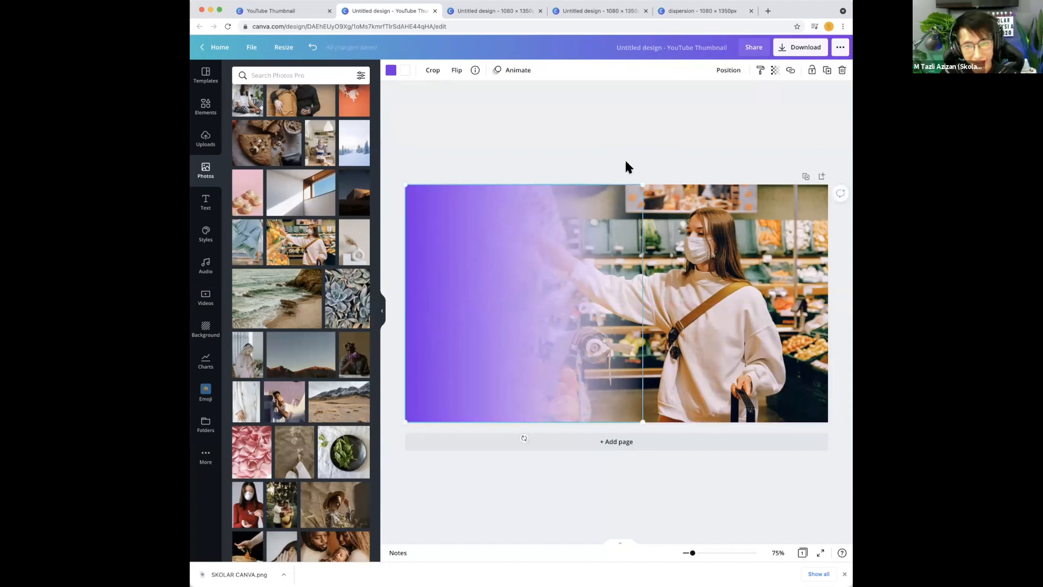
pyautogui.click(638, 172)
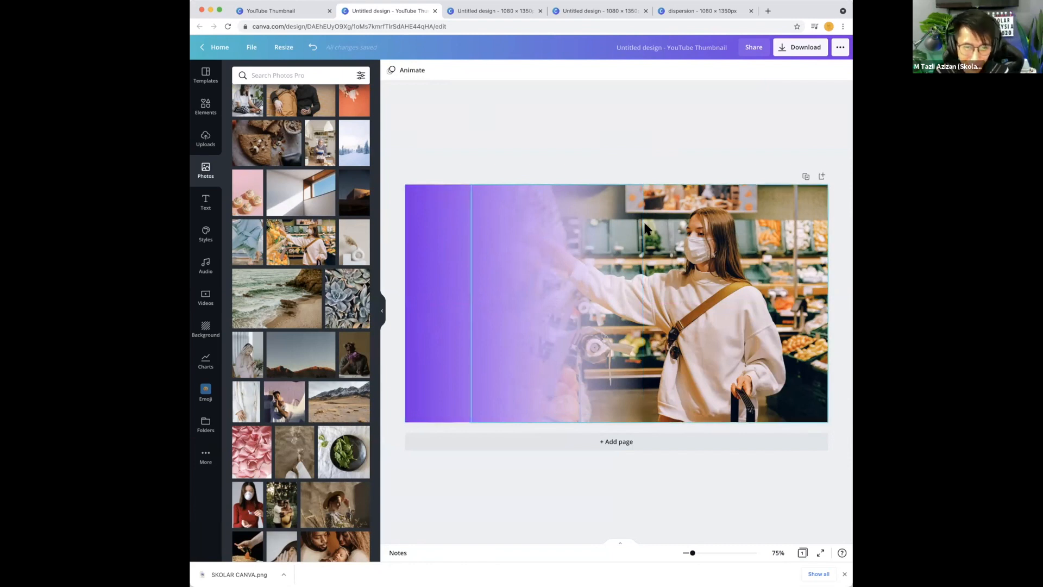
pyautogui.click(460, 212)
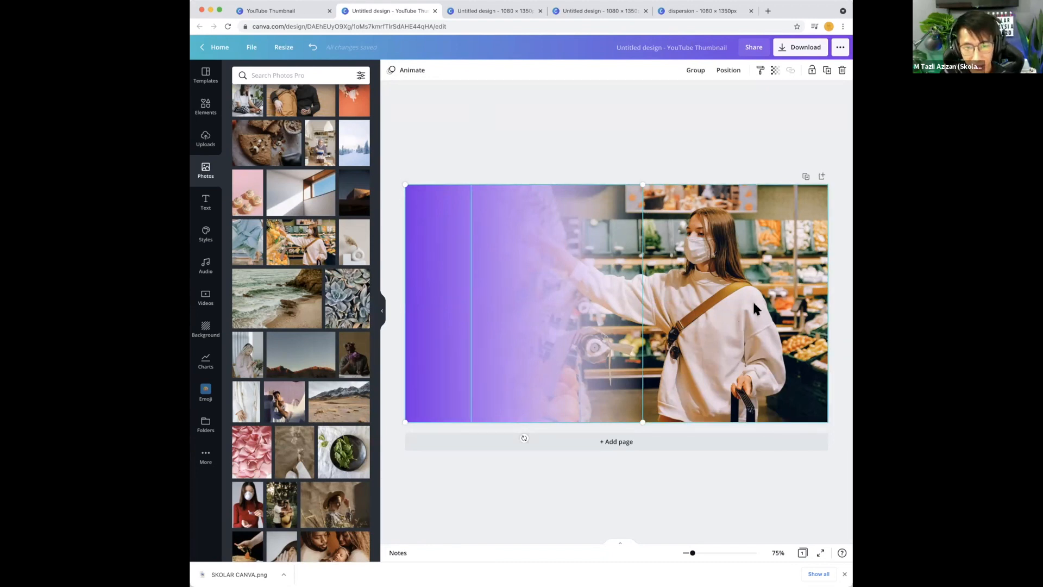
pyautogui.press('Escape')
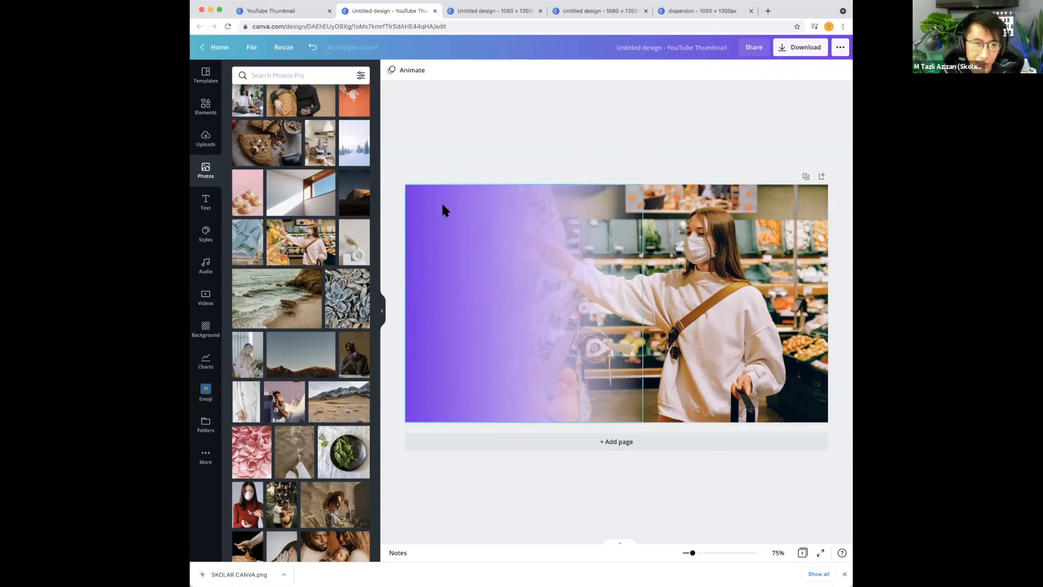
# Add a text box reading MARI MEMBELI to the page
pyautogui.press('t')
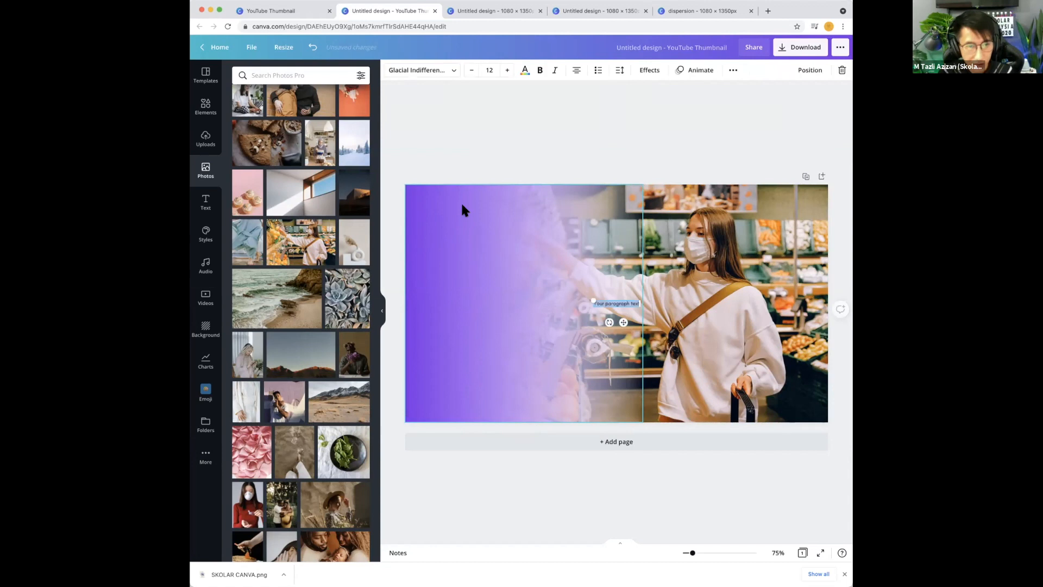
pyautogui.write('MARI ME')
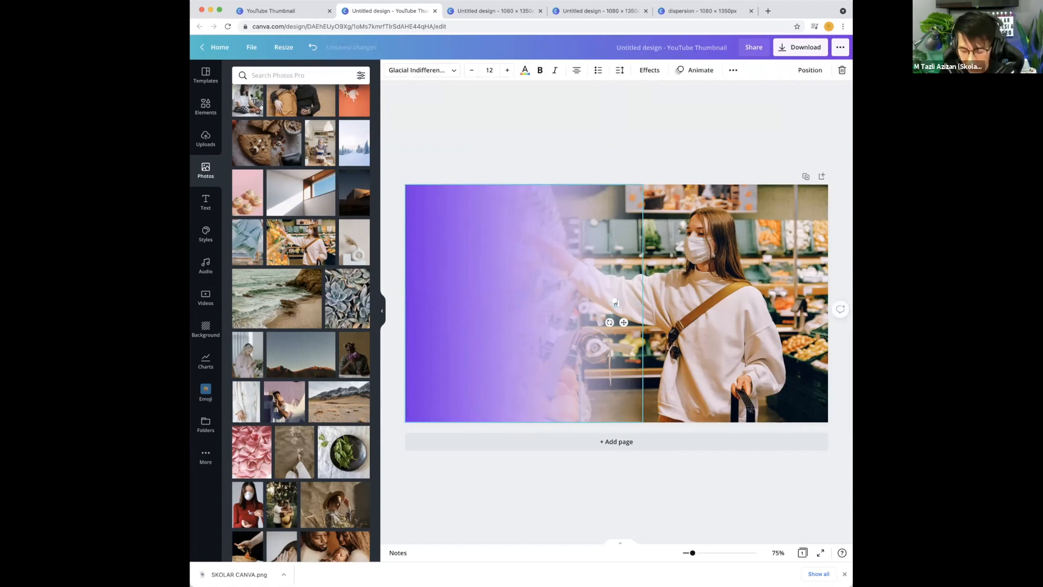
pyautogui.write('MBEL')
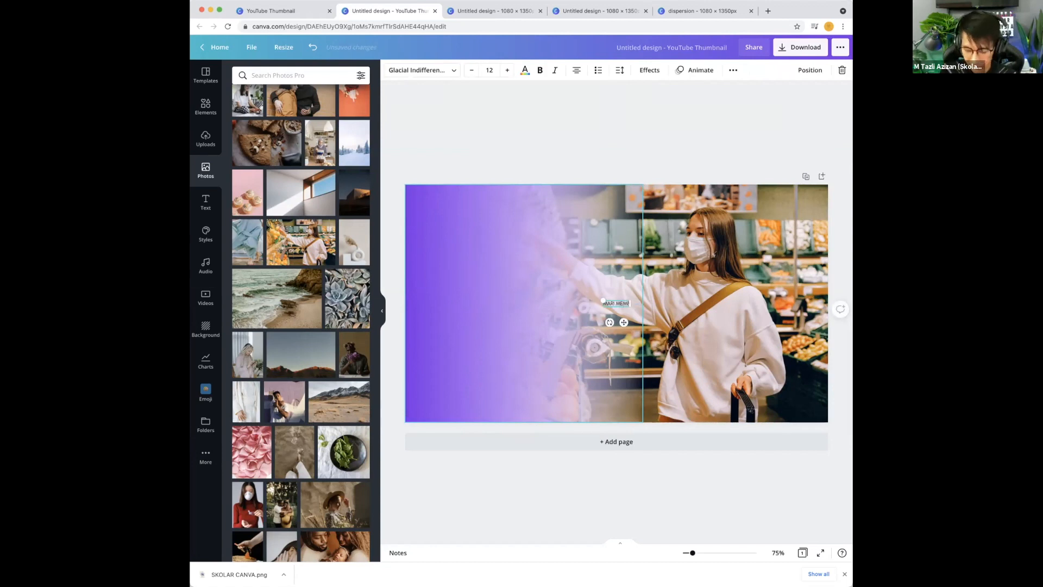
pyautogui.write('I')
# Enlarge the MARI MEMBELI heading to size 76.5 and place it over the gradient near the page's upper-left corner
pyautogui.moveTo(594, 296); pyautogui.dragTo(449, 246)
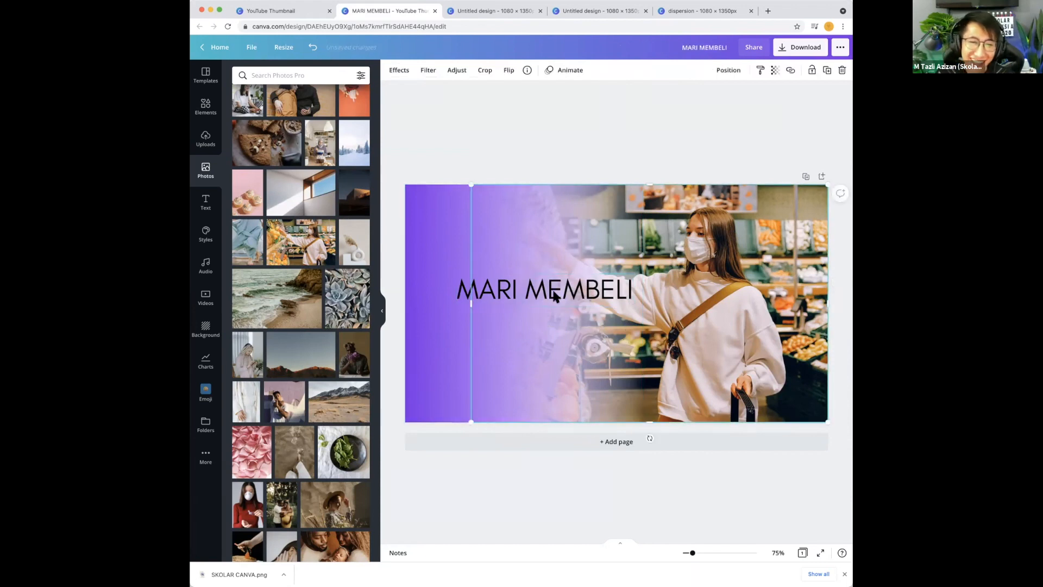
pyautogui.moveTo(552, 292); pyautogui.dragTo(524, 230)
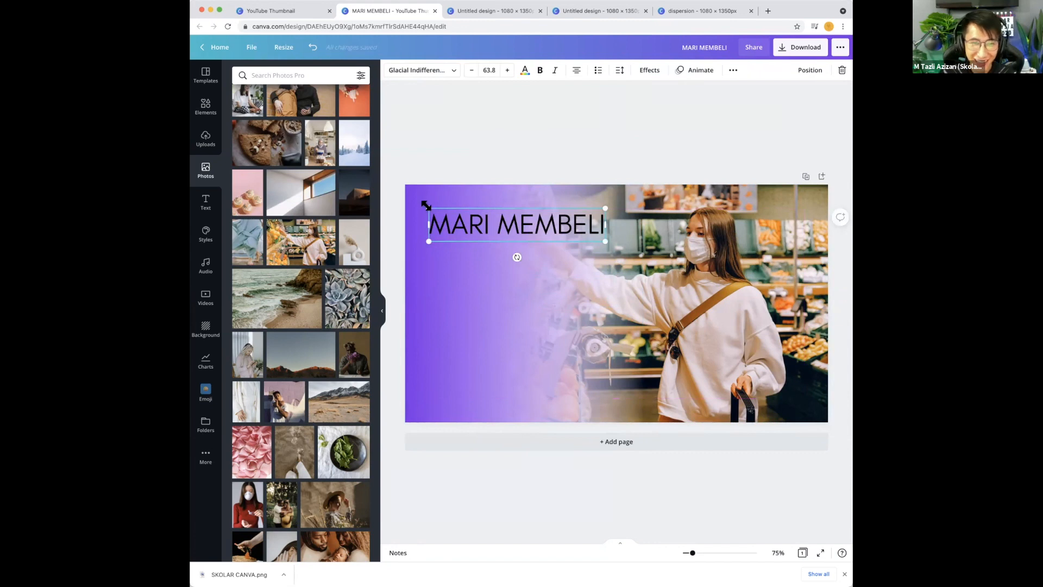
pyautogui.moveTo(605, 205); pyautogui.dragTo(646, 196)
pyautogui.moveTo(603, 230)
pyautogui.mouseDown()
pyautogui.moveTo(601, 218)
pyautogui.moveTo(609, 228)
pyautogui.mouseUp()
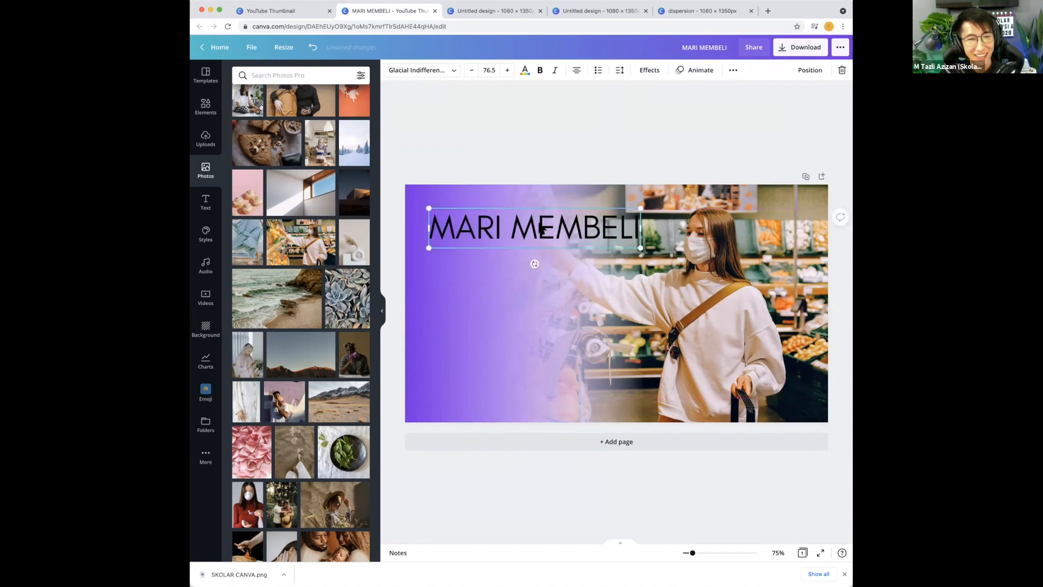
# Delete the MARI MEMBELI heading from the page
pyautogui.click(541, 228)
pyautogui.press('super+a')
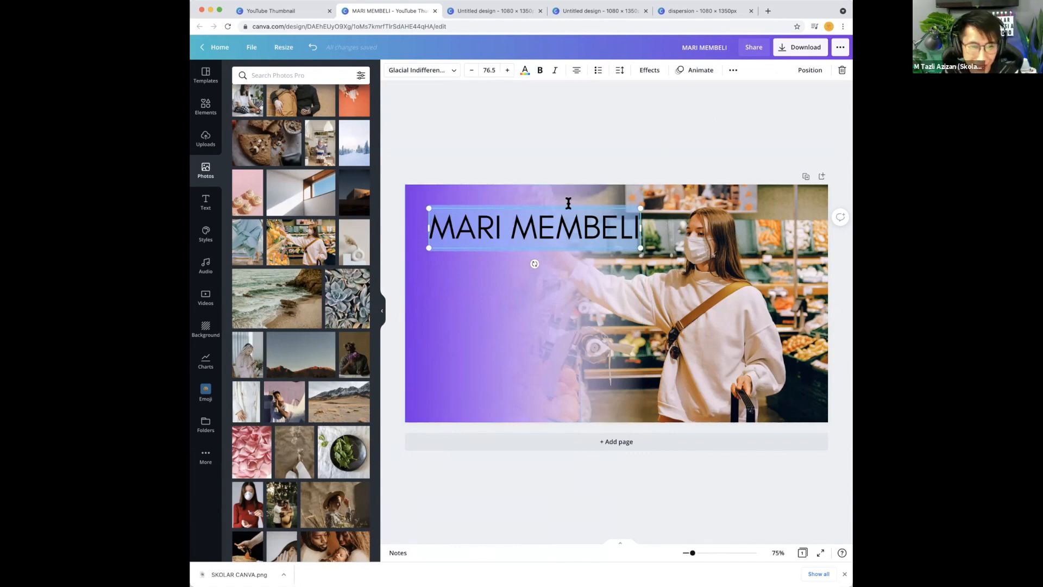
pyautogui.click(566, 175)
pyautogui.click(577, 233)
pyautogui.press('BackSpace')
# Duplicate the purple gradient and spread the three stacked gradient layers apart across the photo
pyautogui.click(482, 248)
pyautogui.press('super+d')
pyautogui.moveTo(522, 255); pyautogui.dragTo(545, 254)
pyautogui.press('super+a')
pyautogui.moveTo(432, 217); pyautogui.dragTo(546, 258)
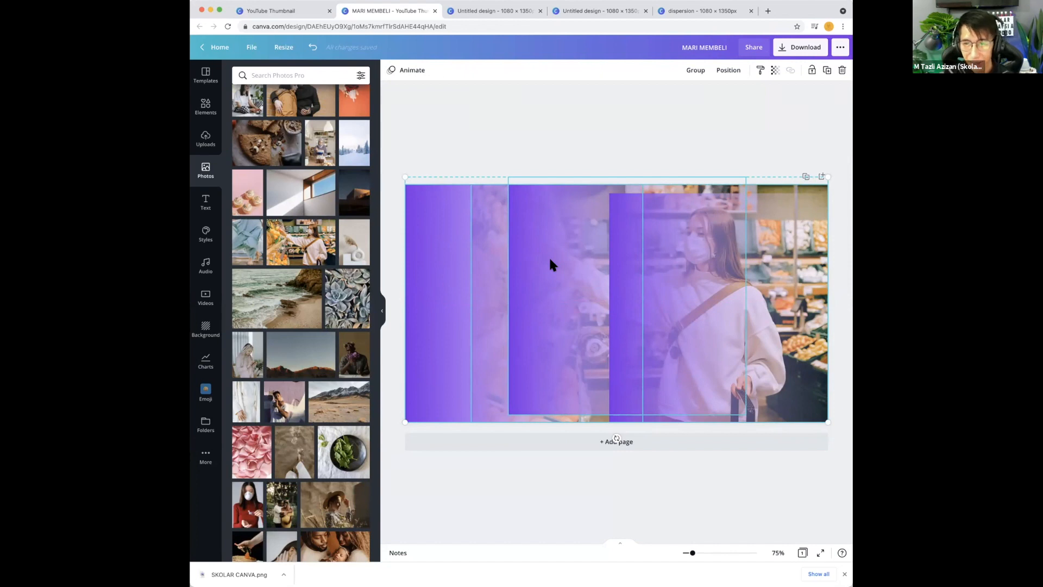
# Stack the two displaced gradient copies exactly over the one at the page's left edge and deselect them
pyautogui.click(594, 133)
pyautogui.moveTo(567, 228); pyautogui.dragTo(473, 233)
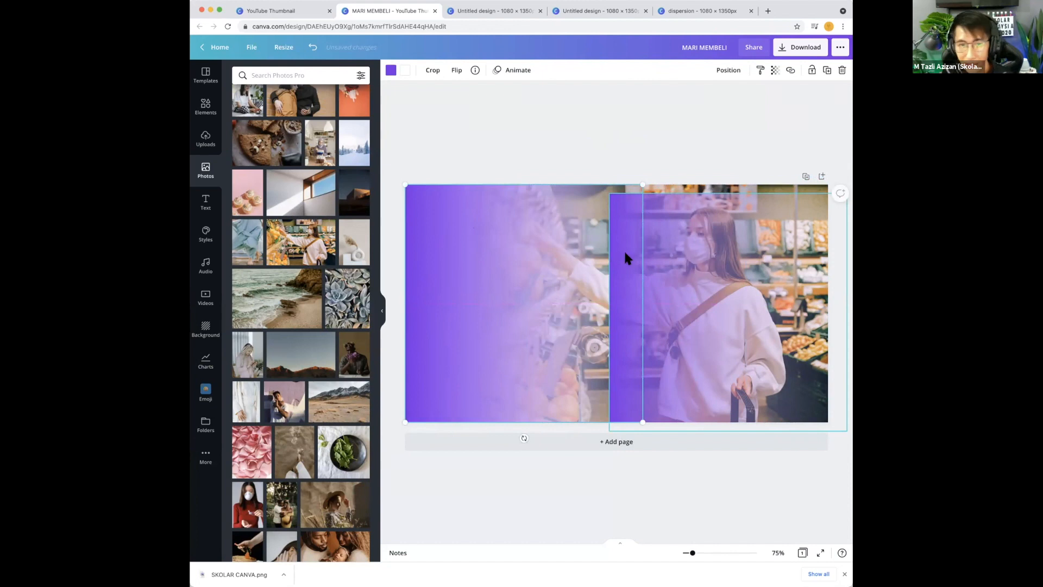
pyautogui.moveTo(723, 266); pyautogui.dragTo(521, 255)
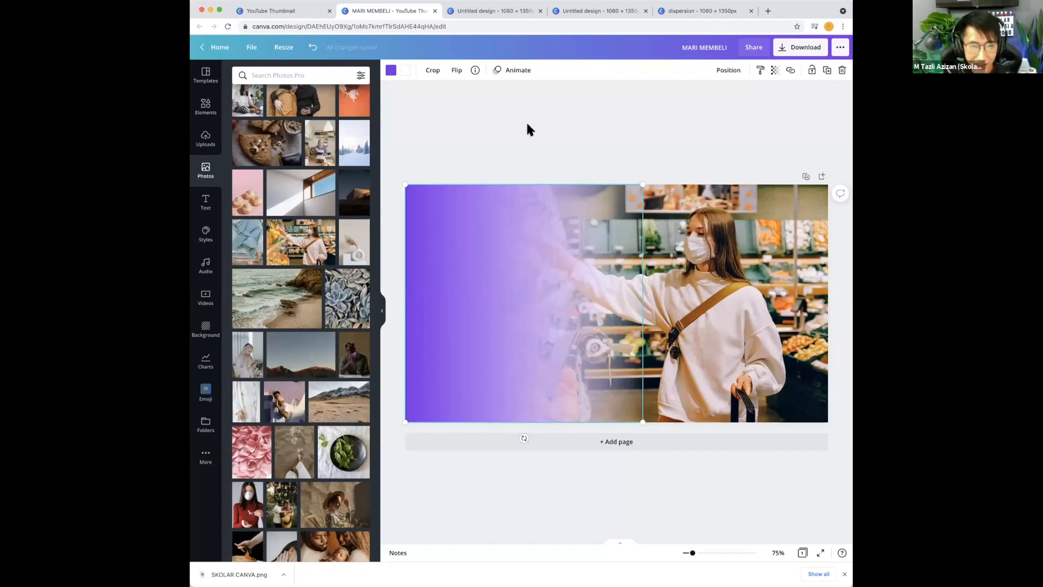
pyautogui.click(570, 129)
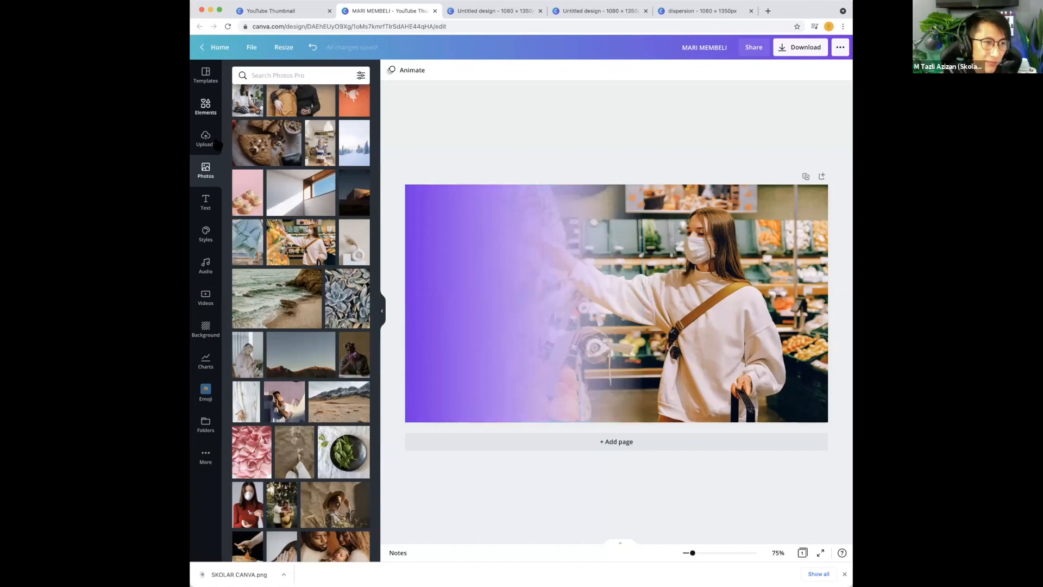
# Leave the thumbnail design for the home page, browse all designs and open the starred SkolarCanva folder
pyautogui.click(205, 106)
pyautogui.click(205, 75)
pyautogui.click(212, 47)
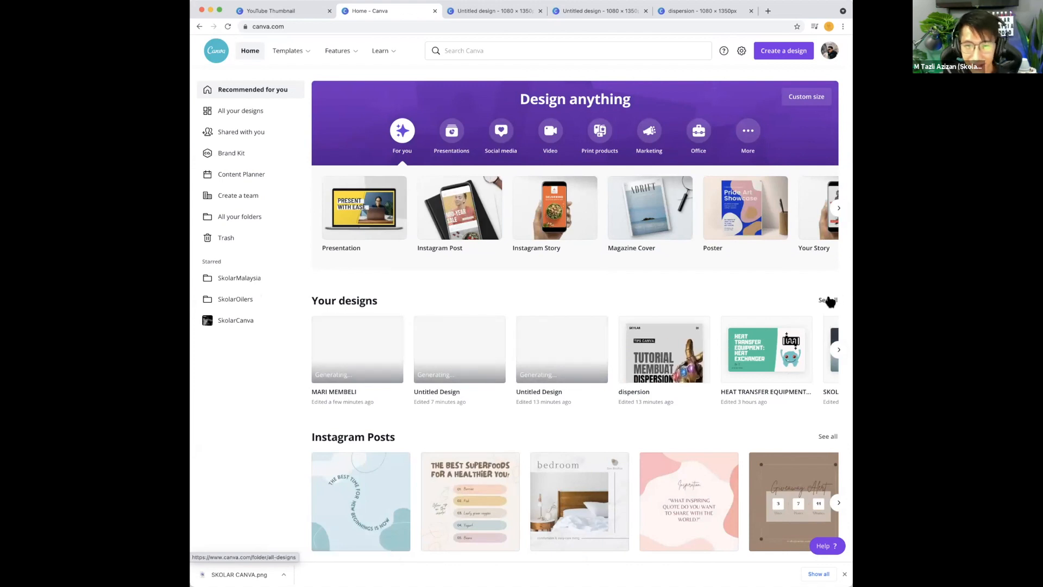
pyautogui.click(828, 300)
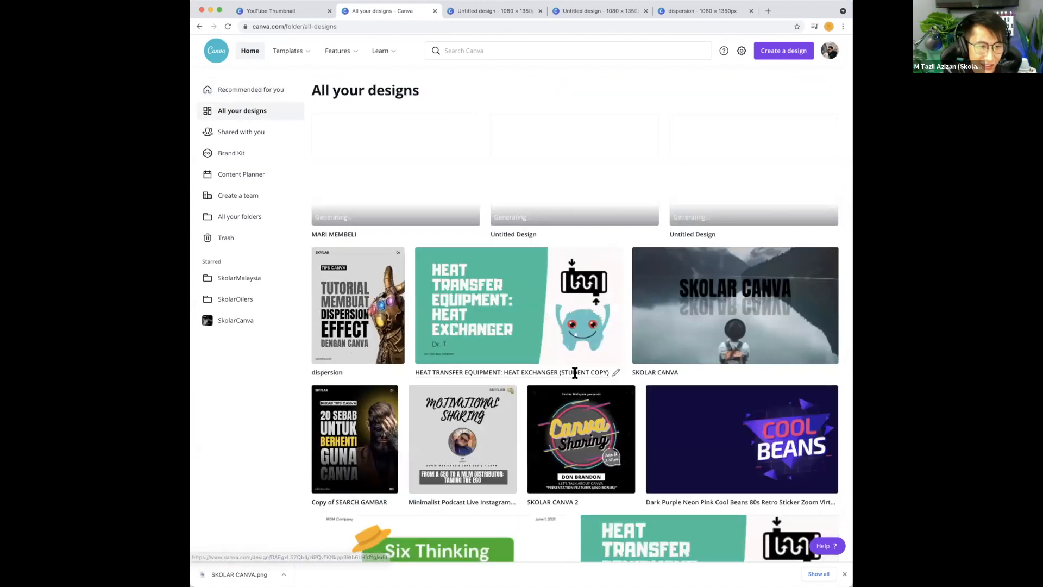
pyautogui.scroll(-7, 574, 372)
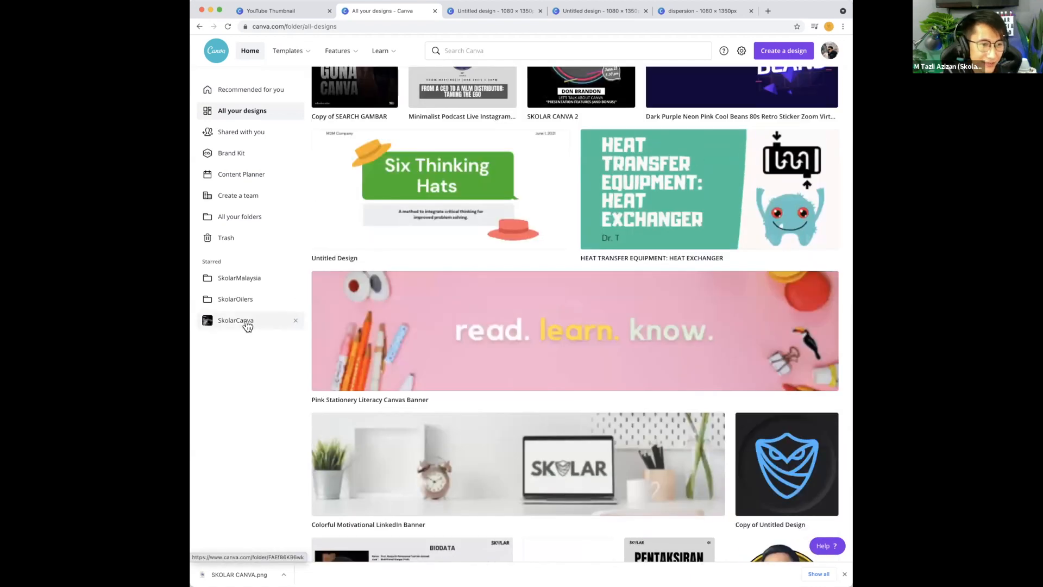
pyautogui.click(247, 323)
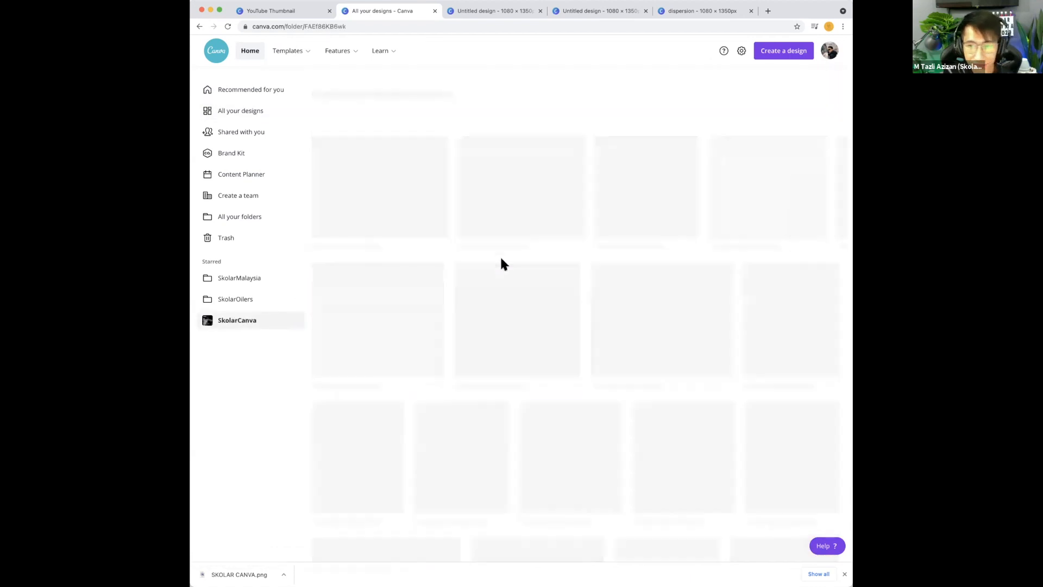